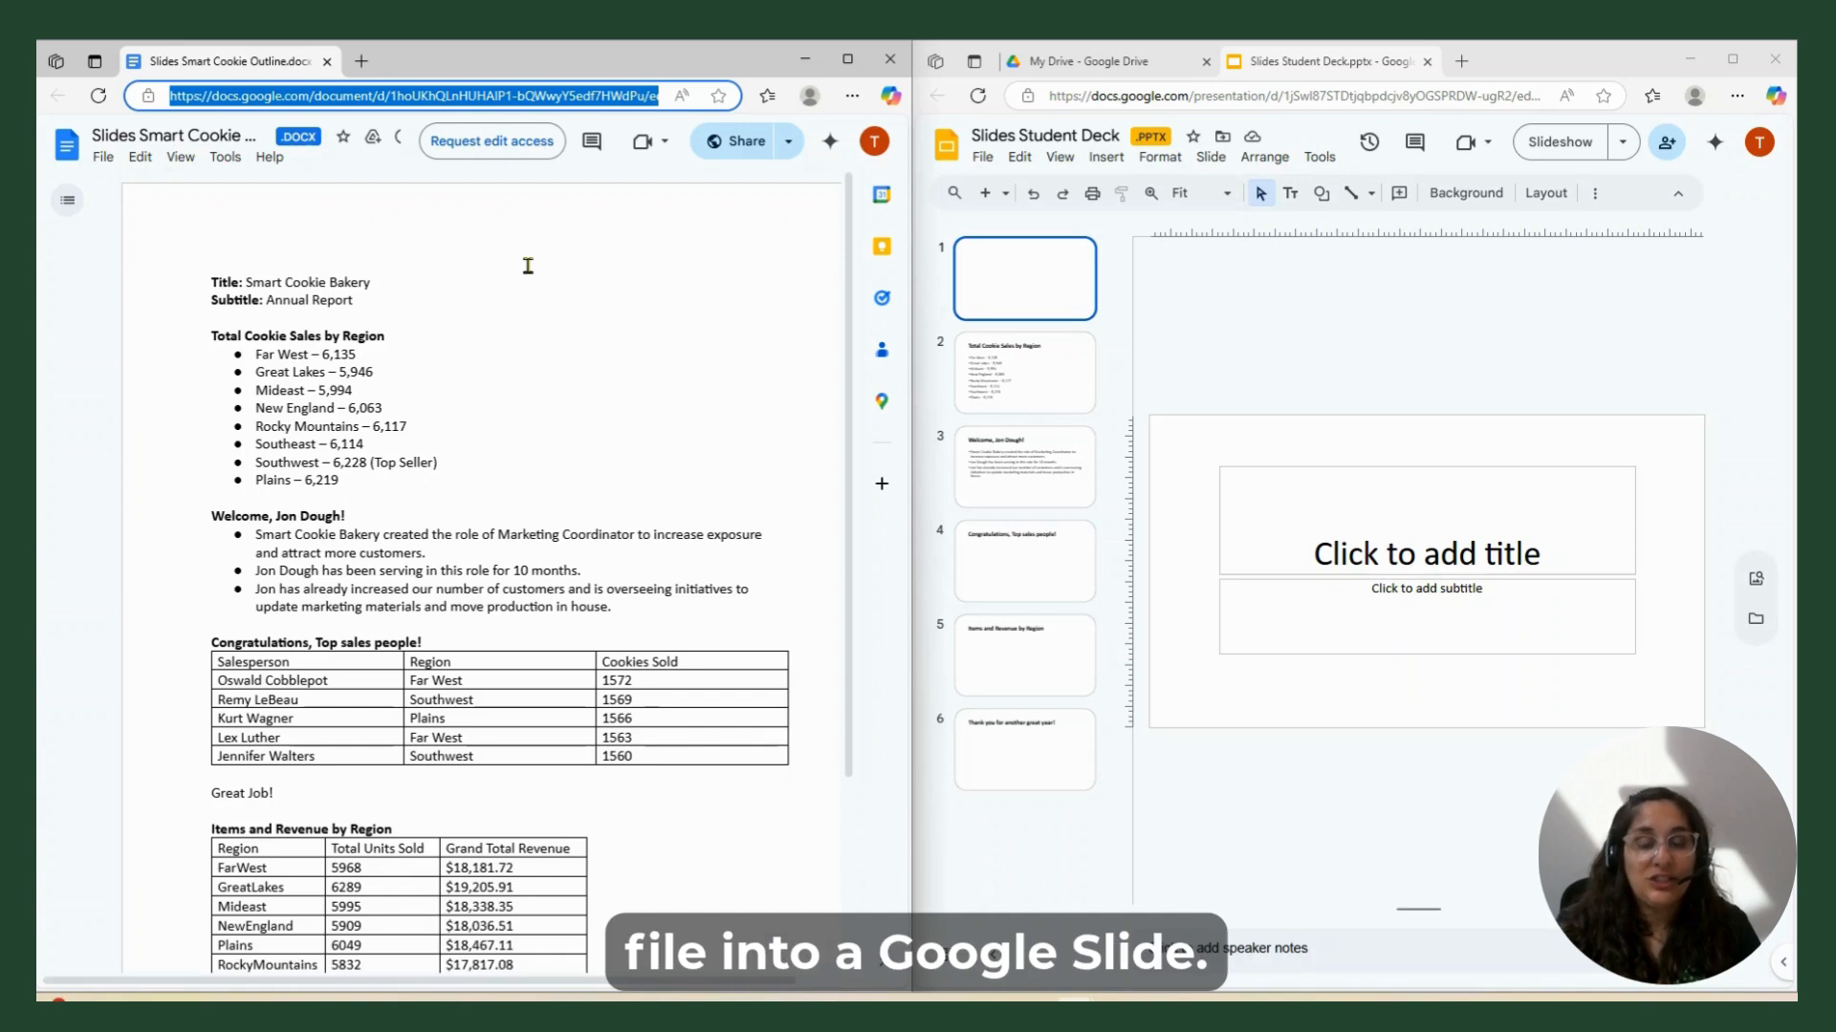
Save the Slides Student Deck PPTX as a Google Slides file, compare both versions, and close the original PPTX.
left_click(982, 159)
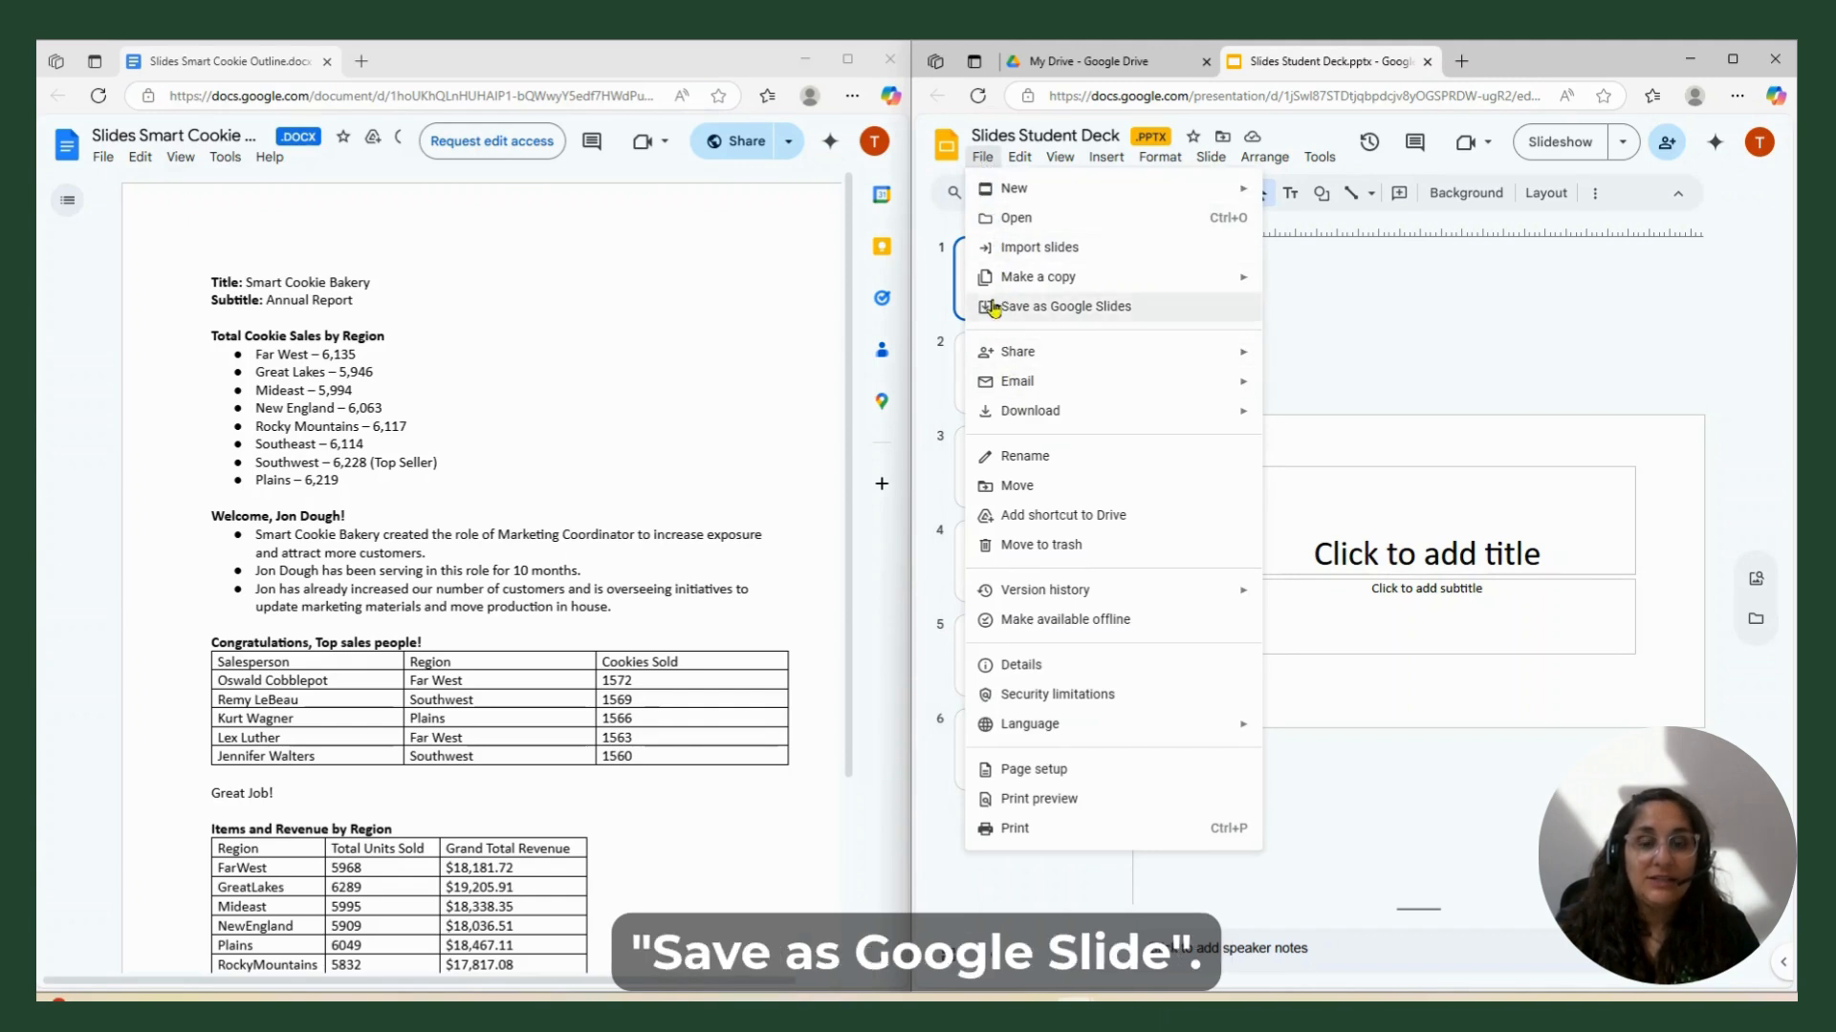
left_click(1149, 317)
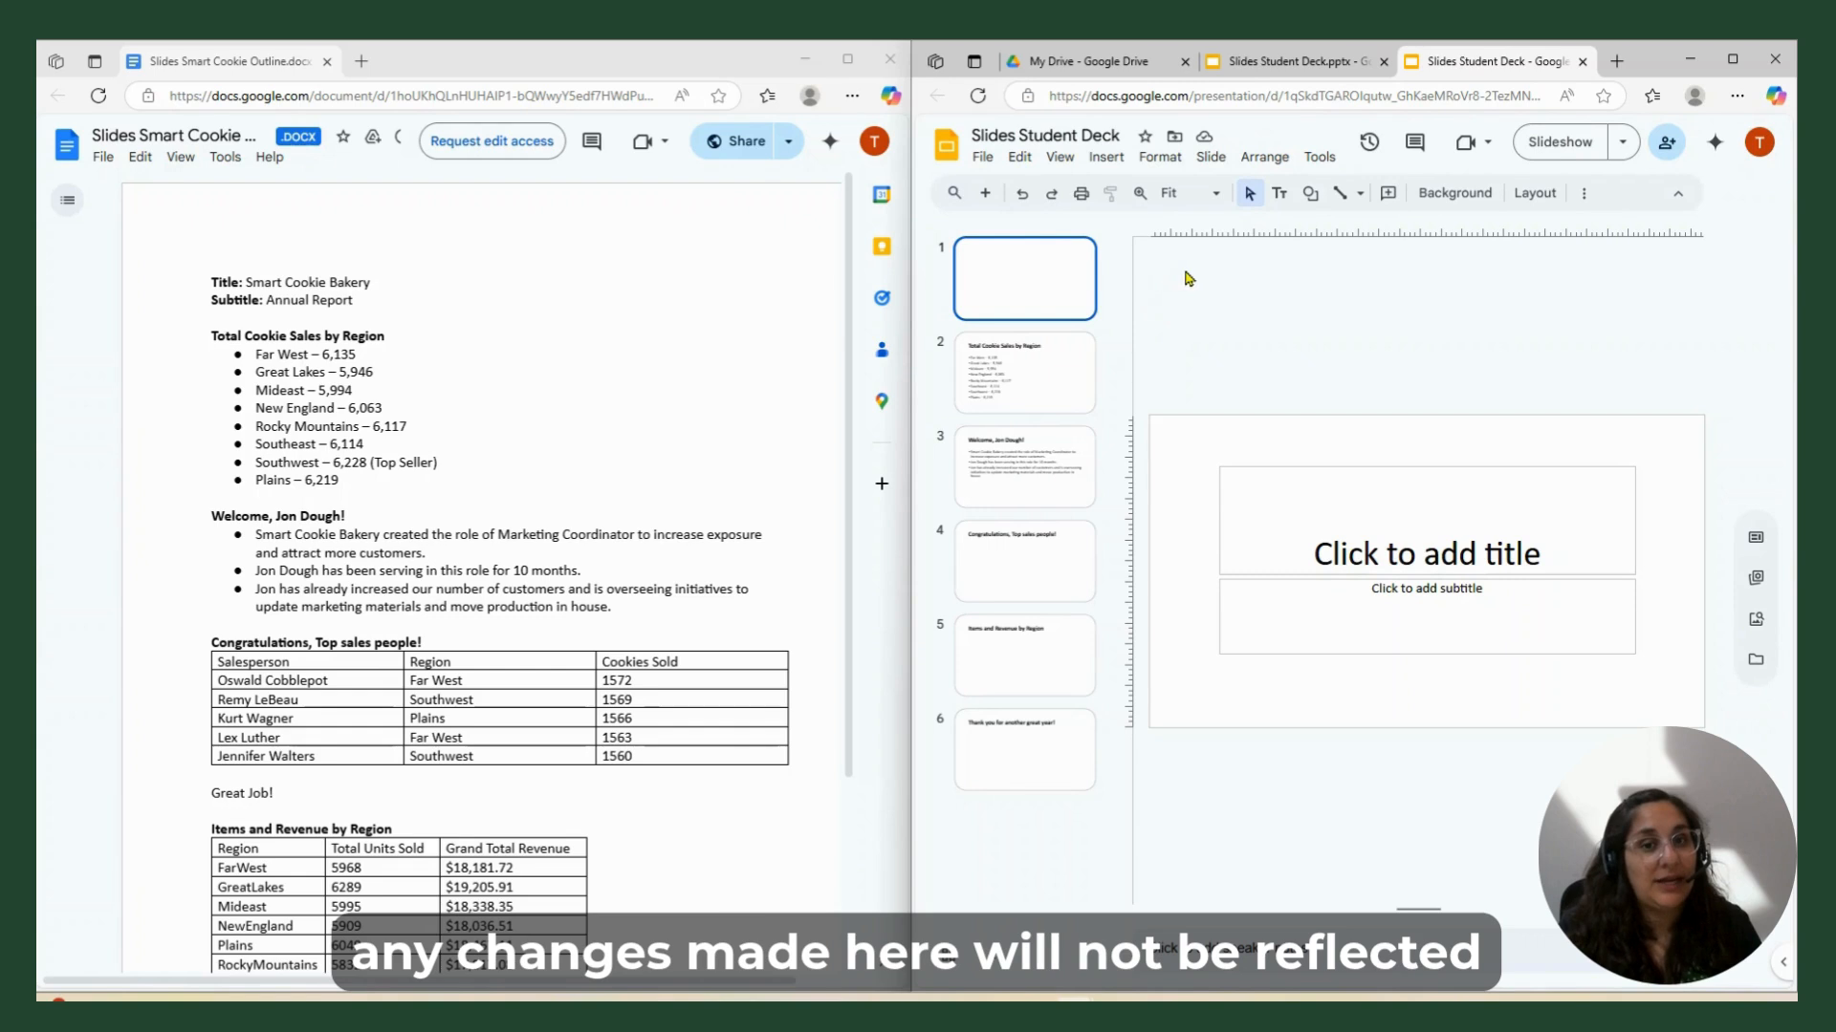
left_click(1291, 63)
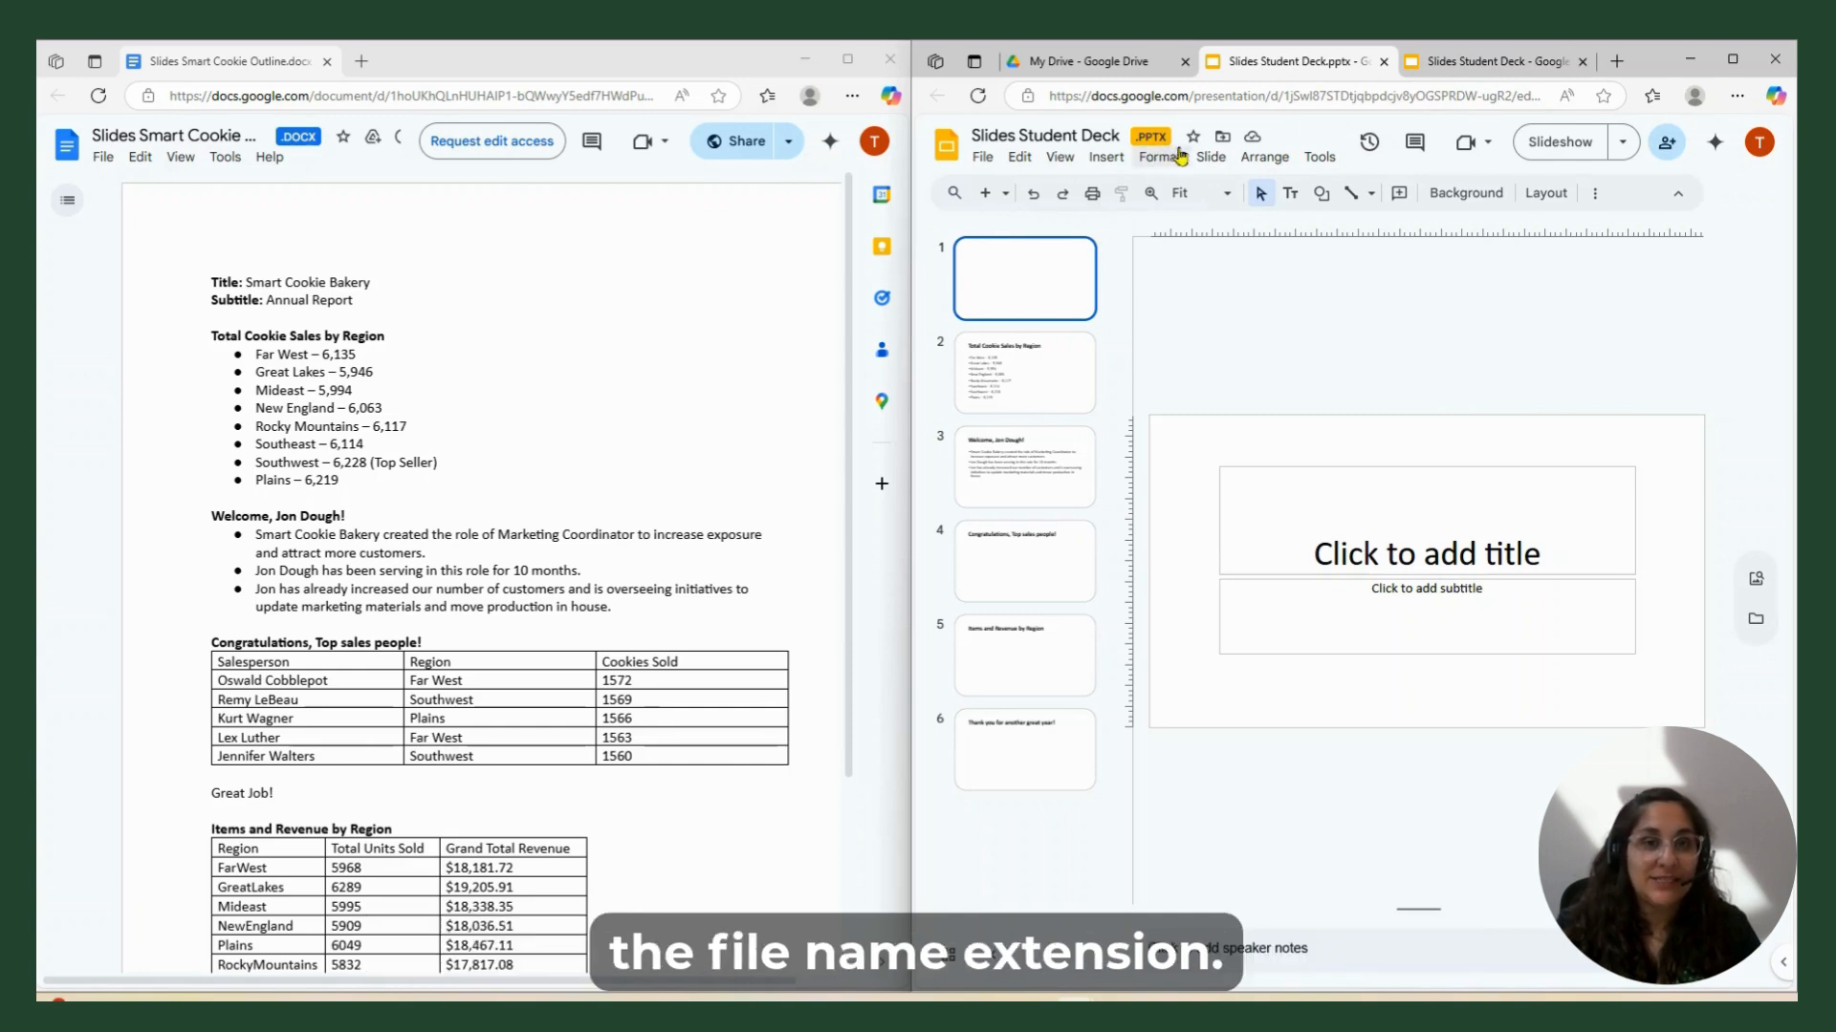
left_click(1516, 61)
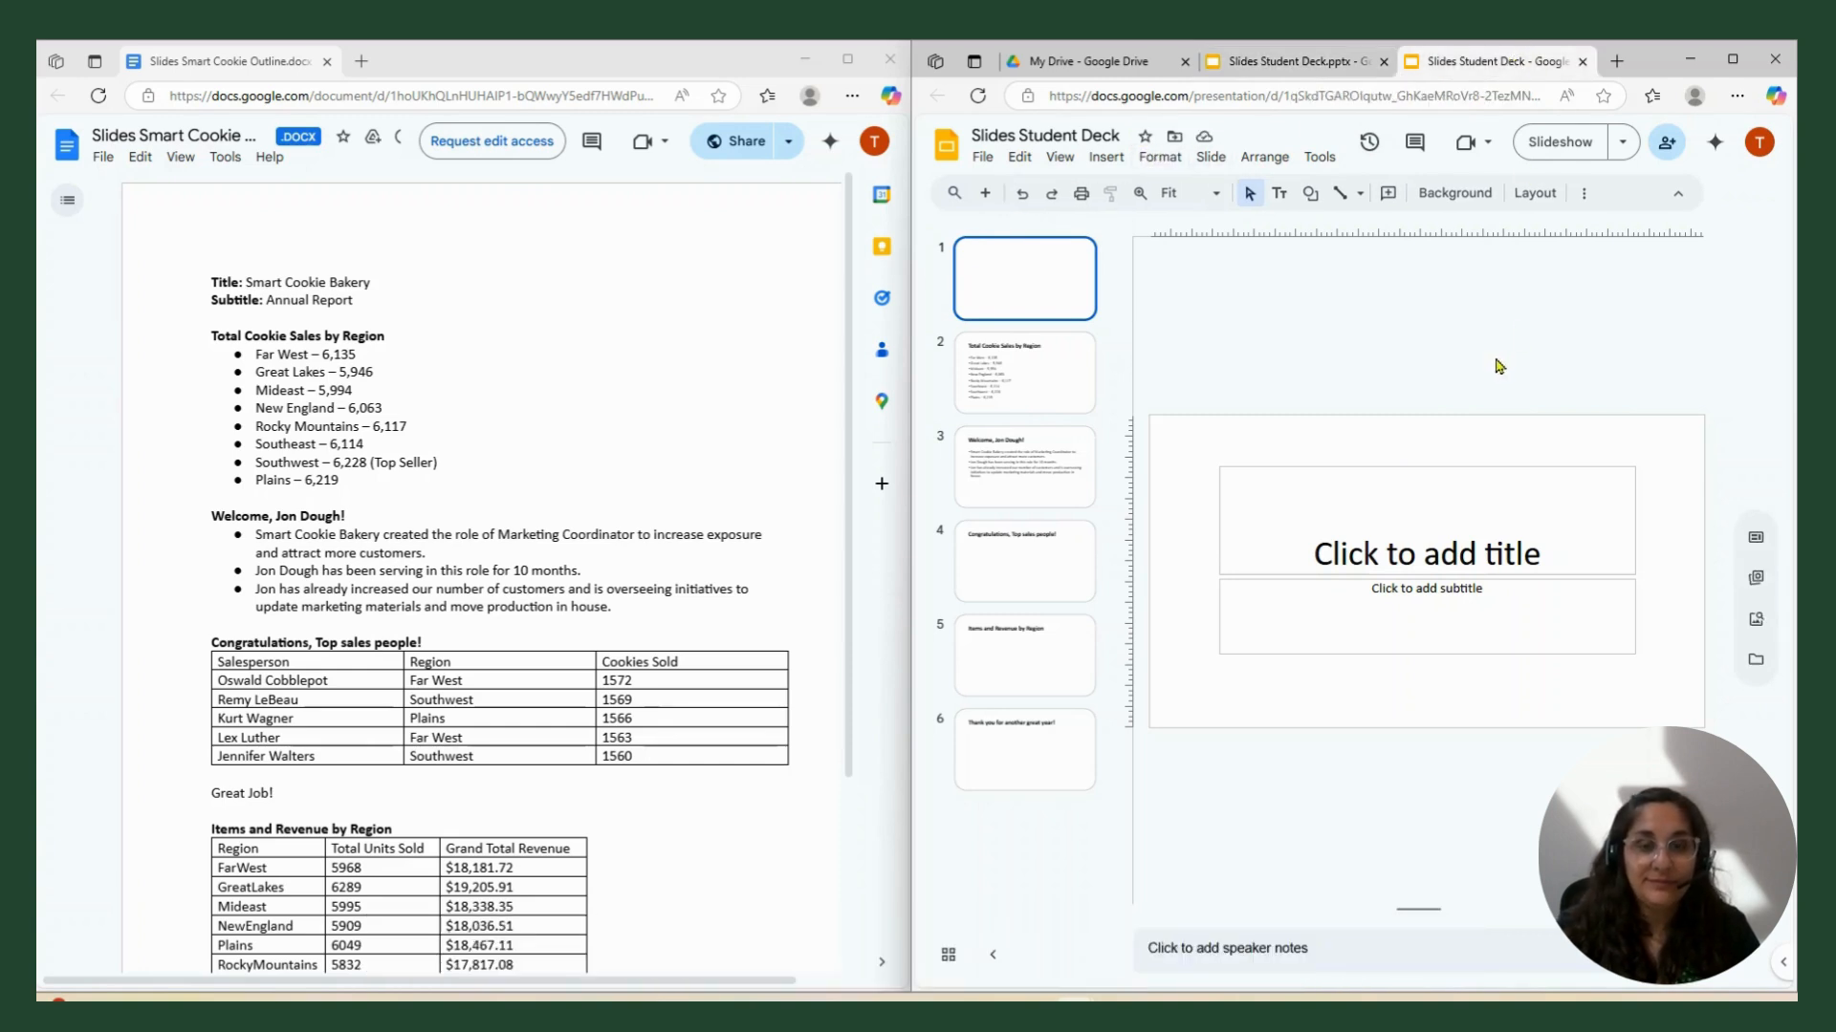
left_click(1383, 61)
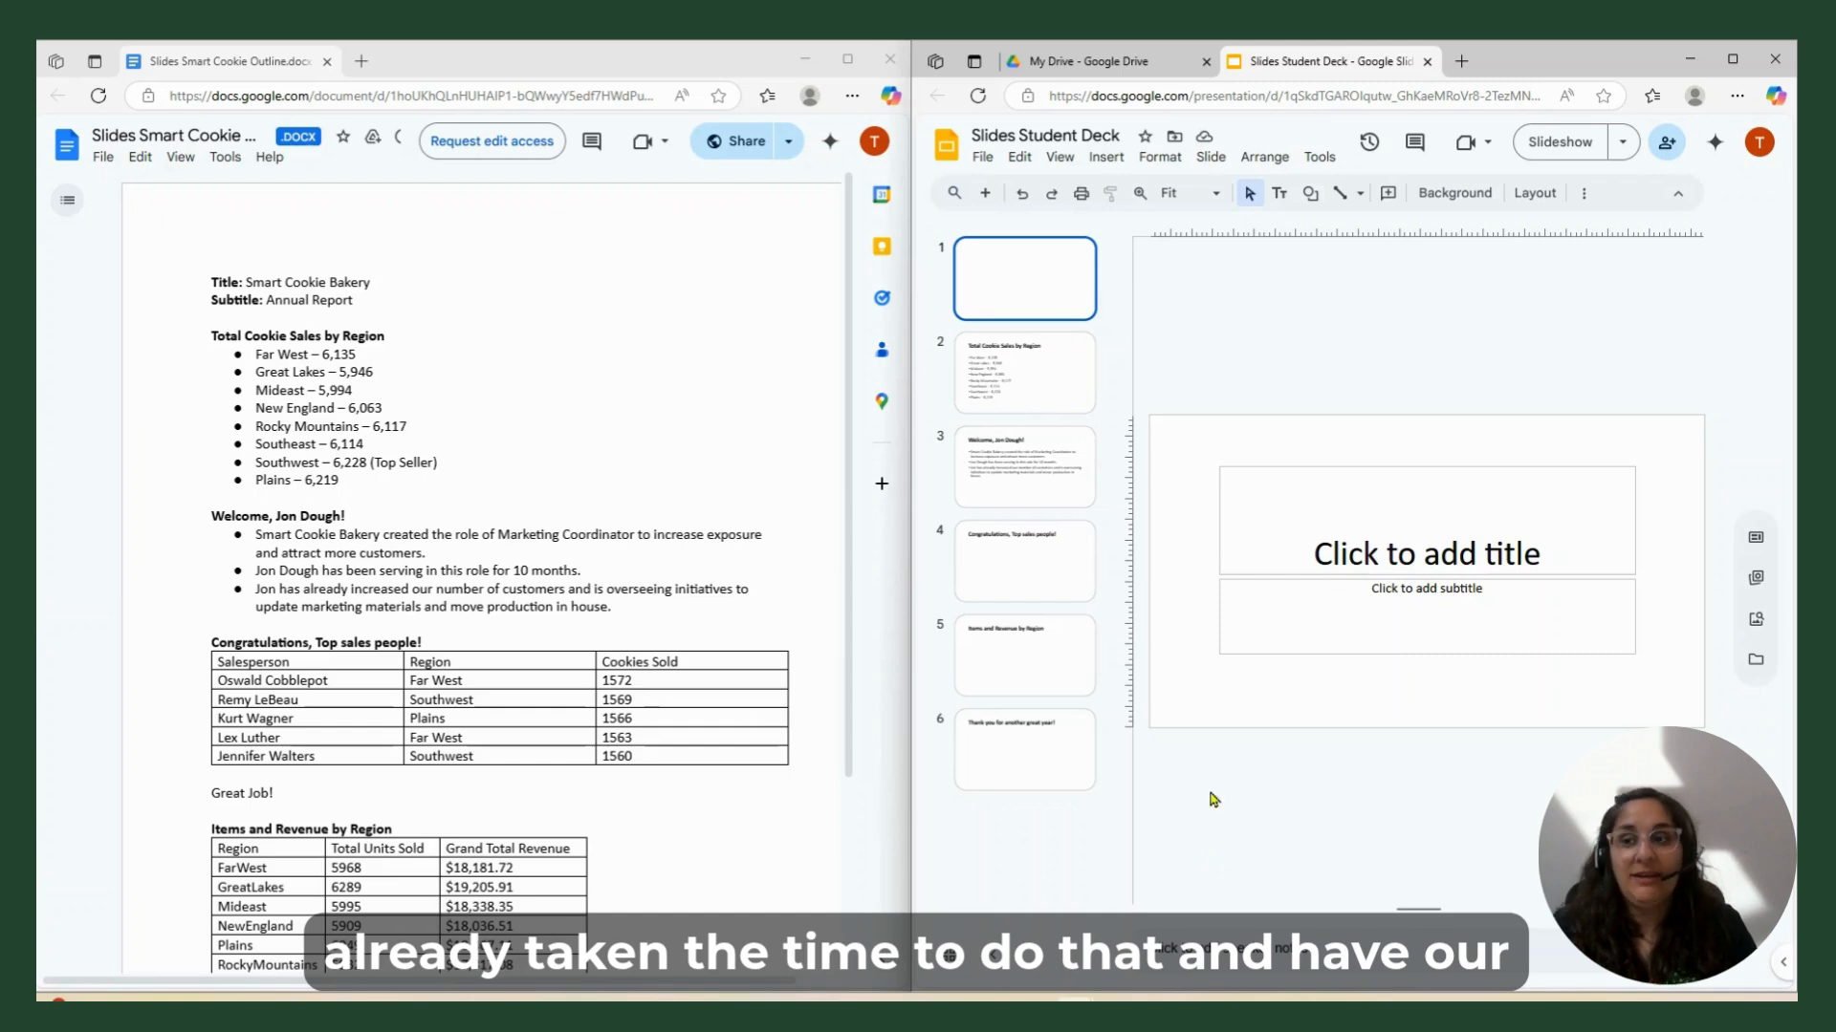
Copy "Smart Cookie Bakery" from the outline document and paste it without formatting into slide 1's title placeholder.
scroll(531, 749, "down", 3)
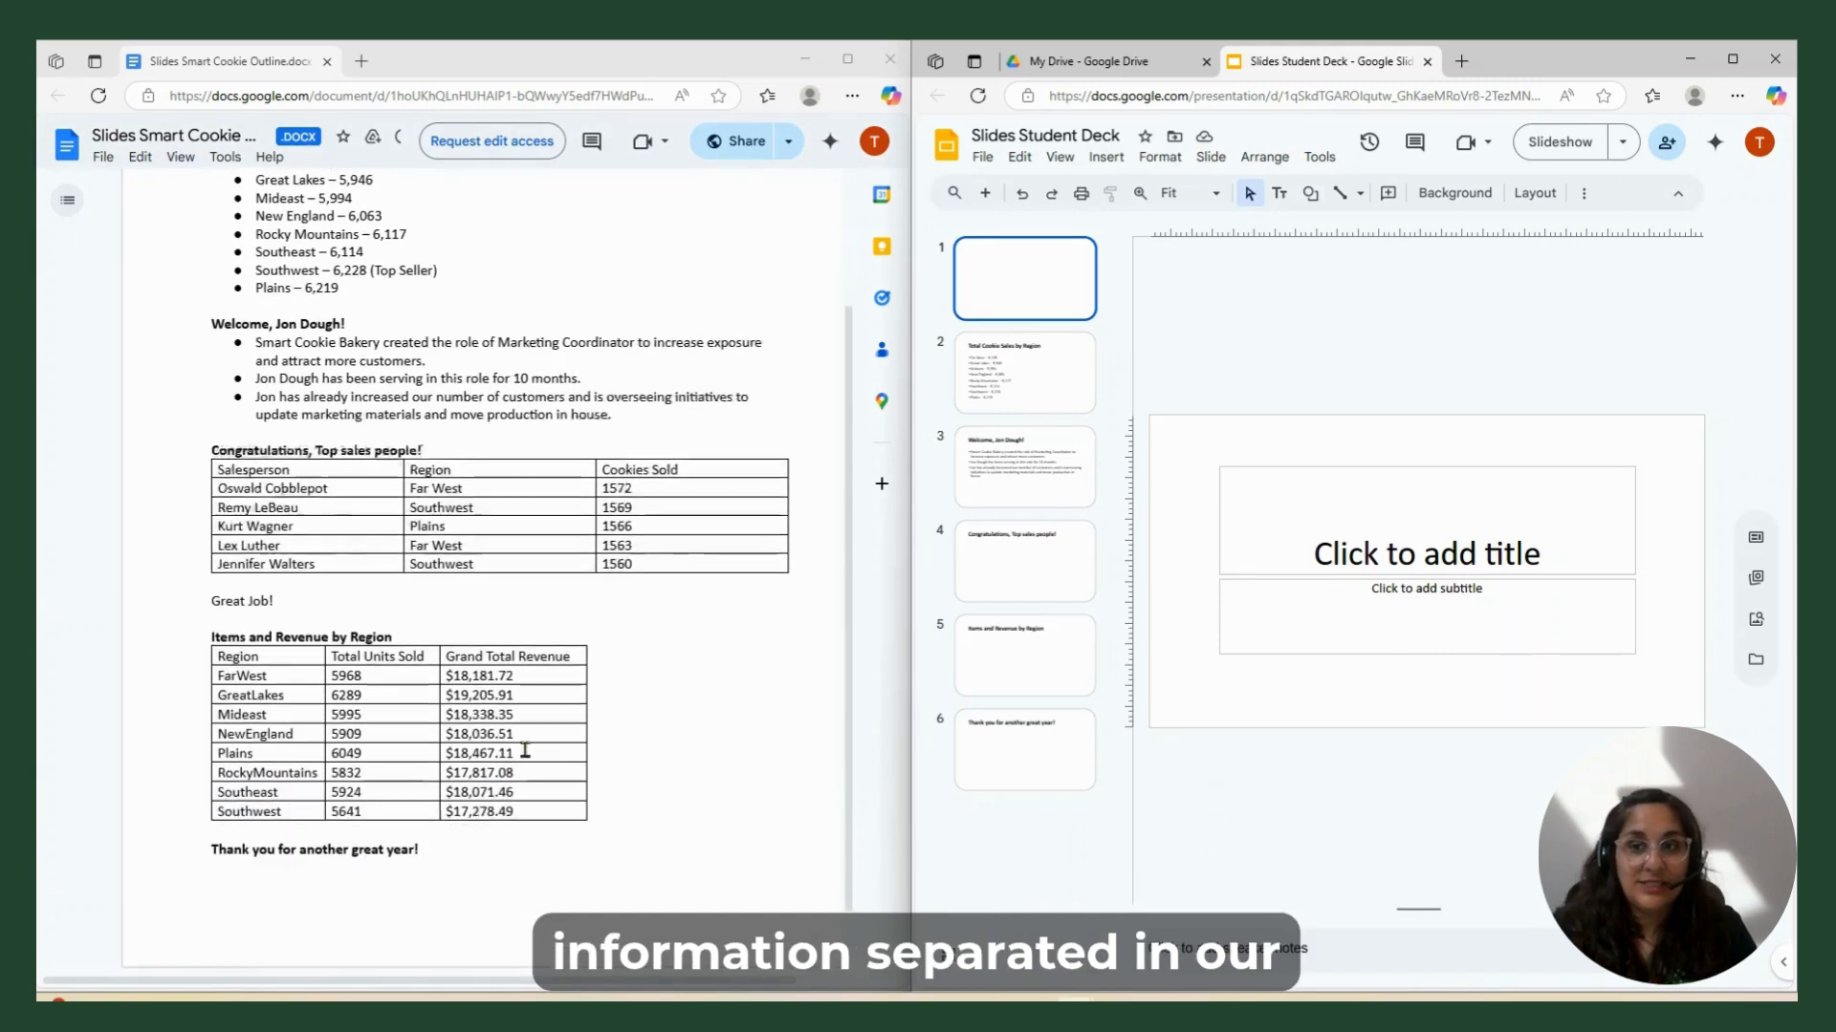
scroll(526, 751, "up", 3)
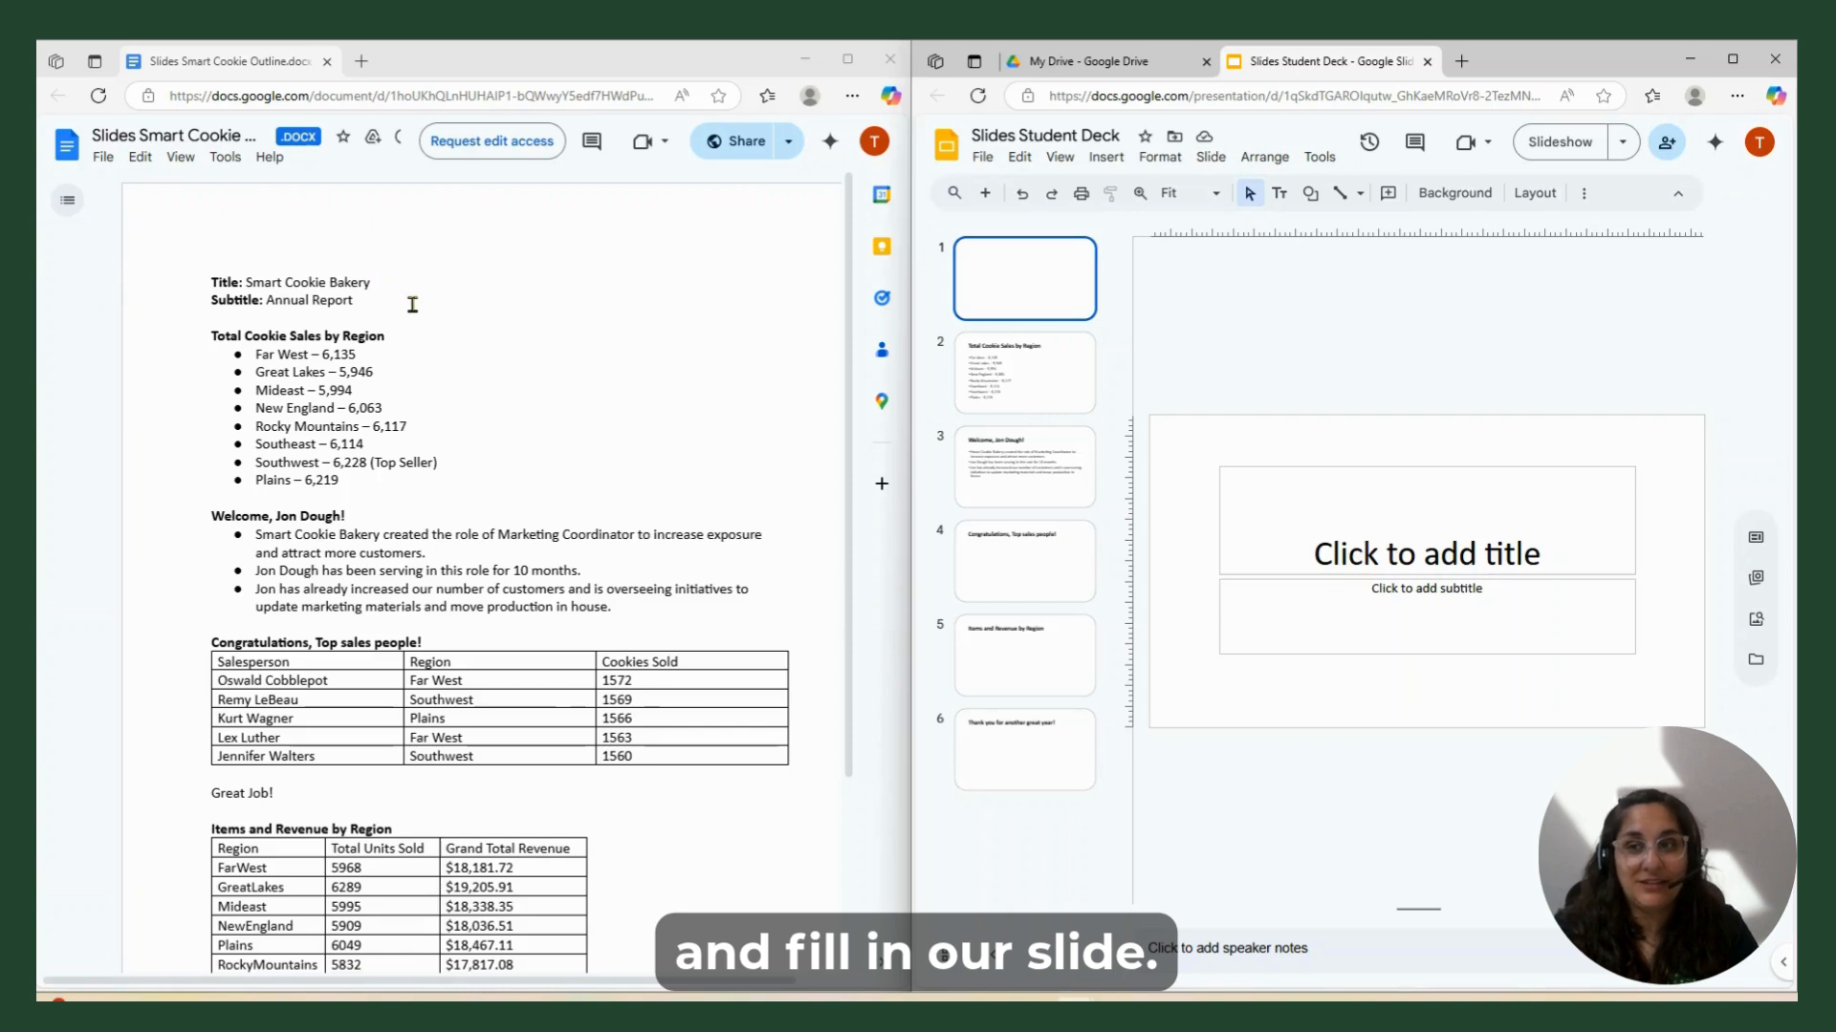
left_click_drag(371, 282, 252, 282)
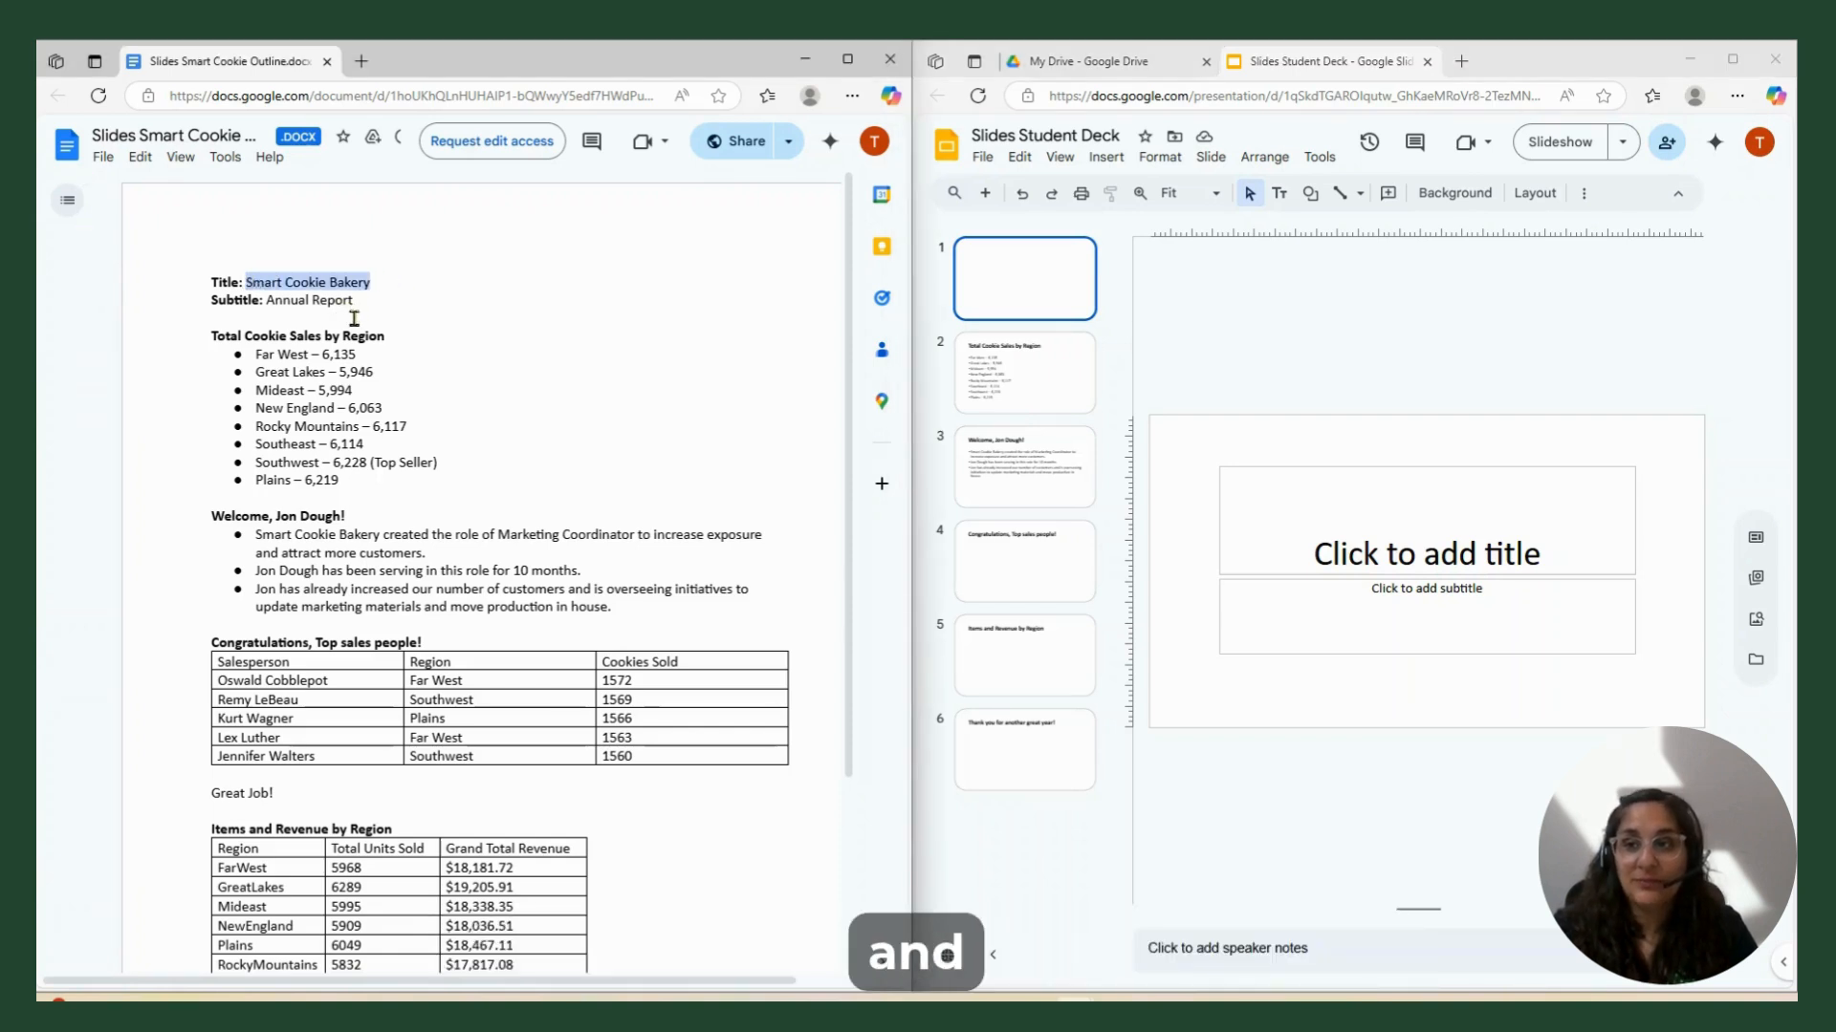
right_click(303, 290)
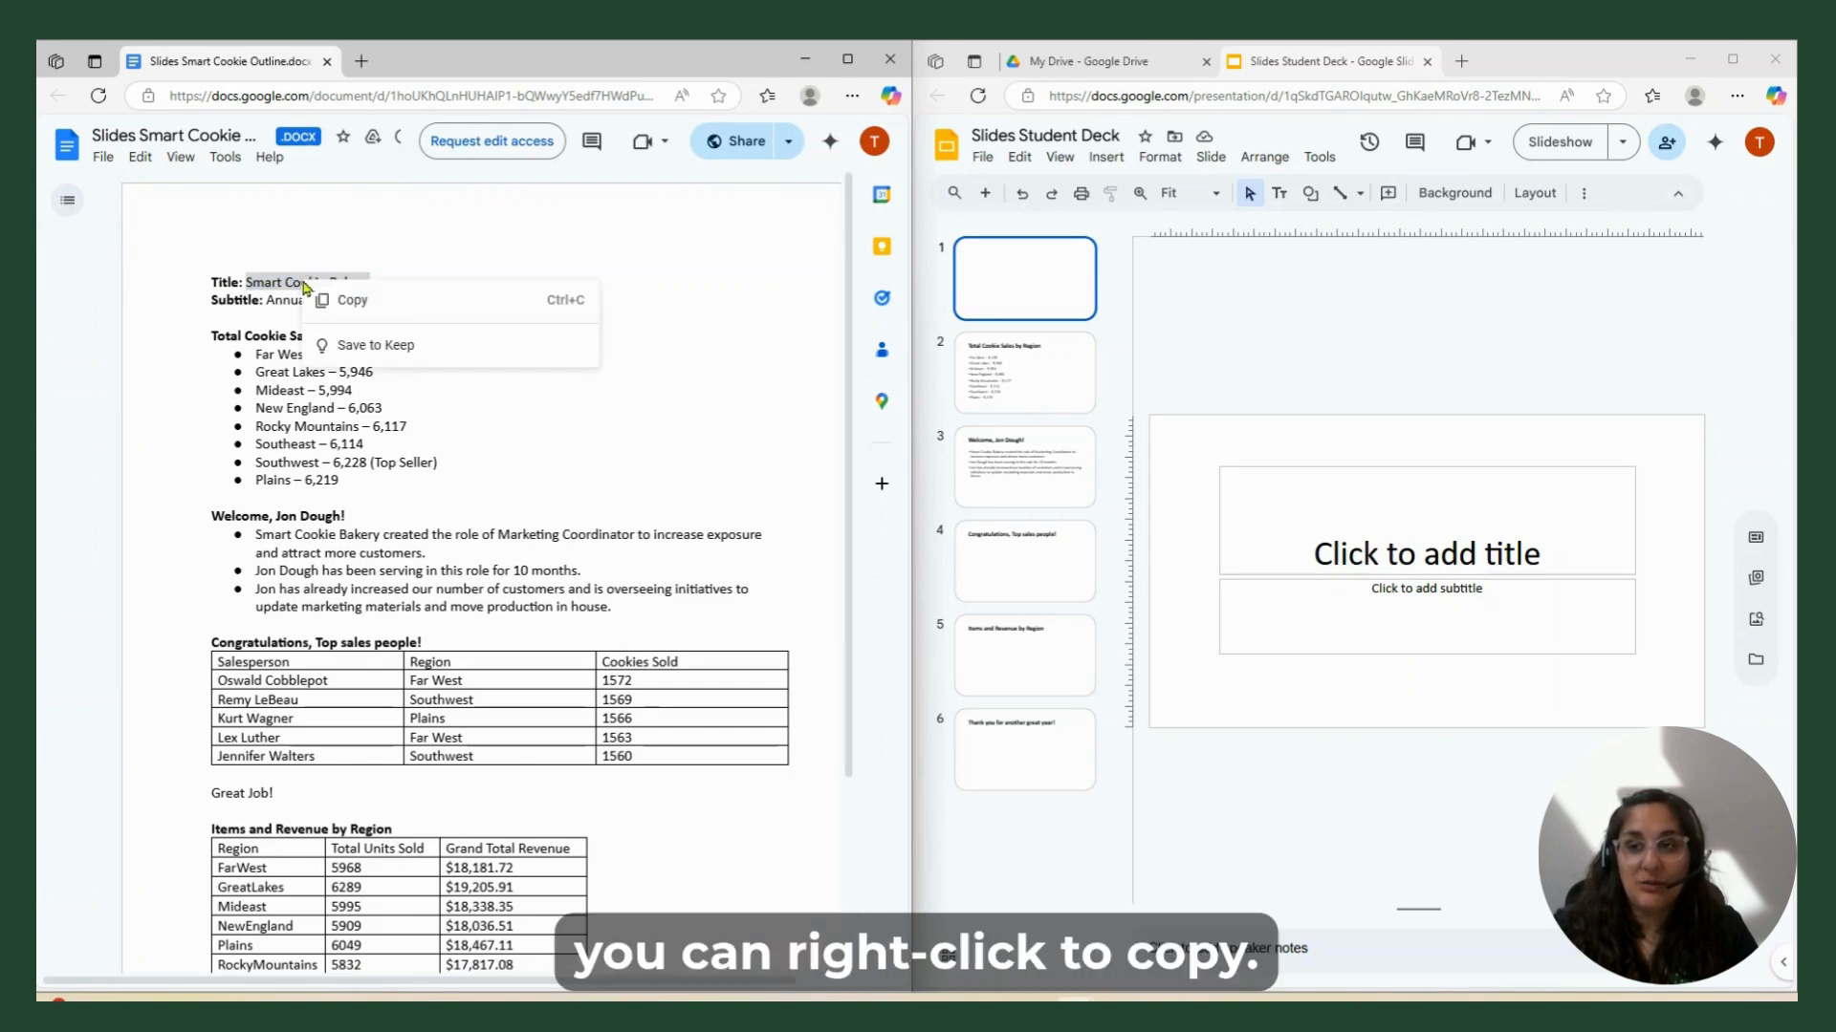
left_click(352, 300)
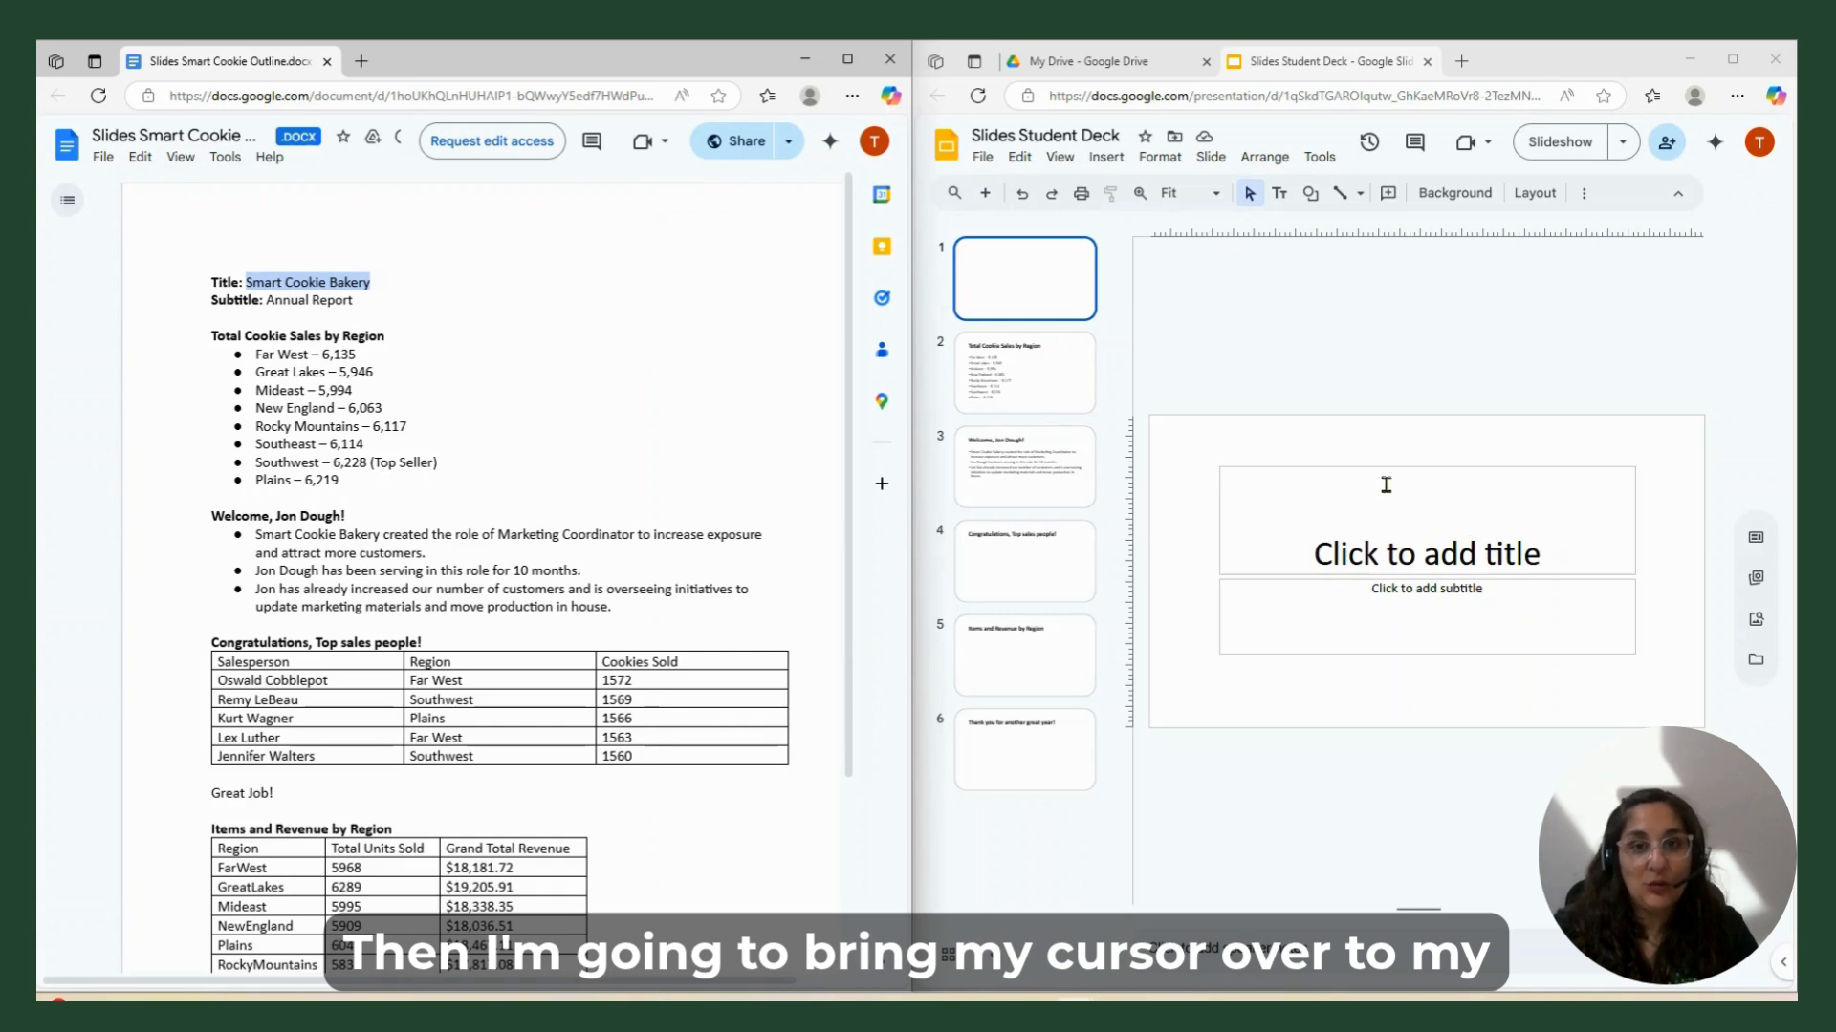
left_click(1337, 487)
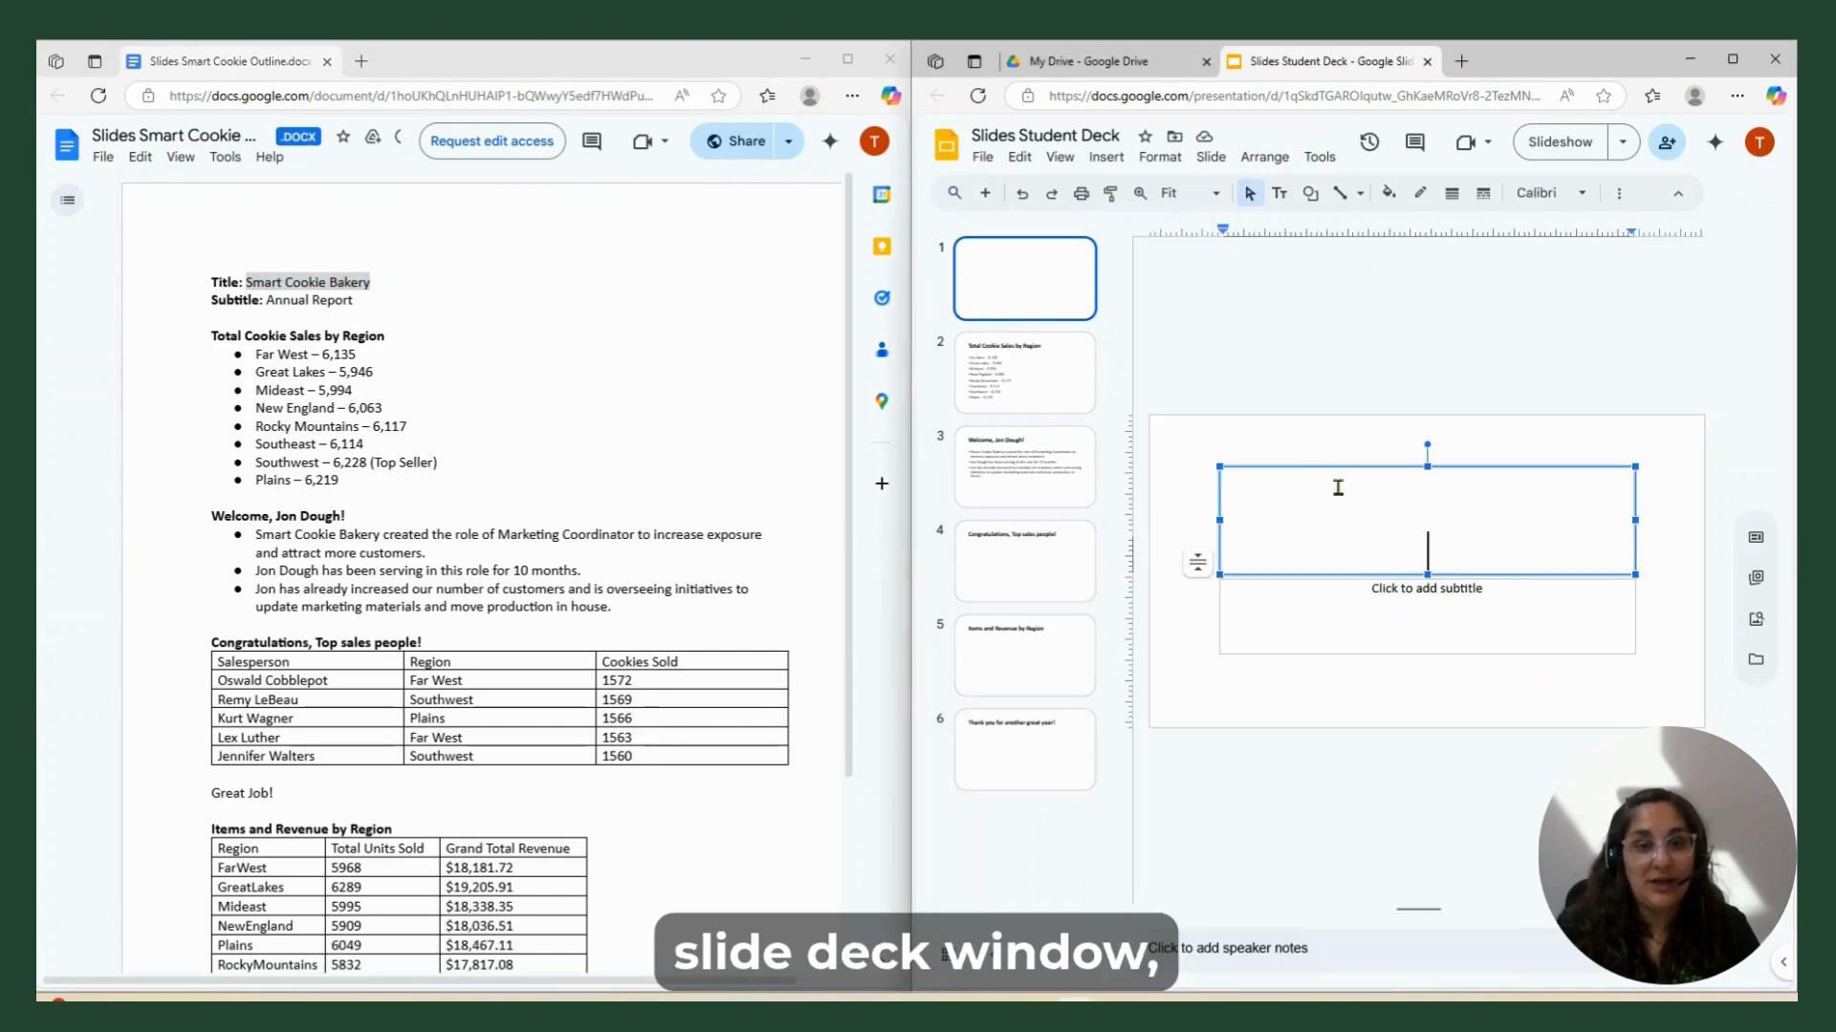
right_click(1437, 541)
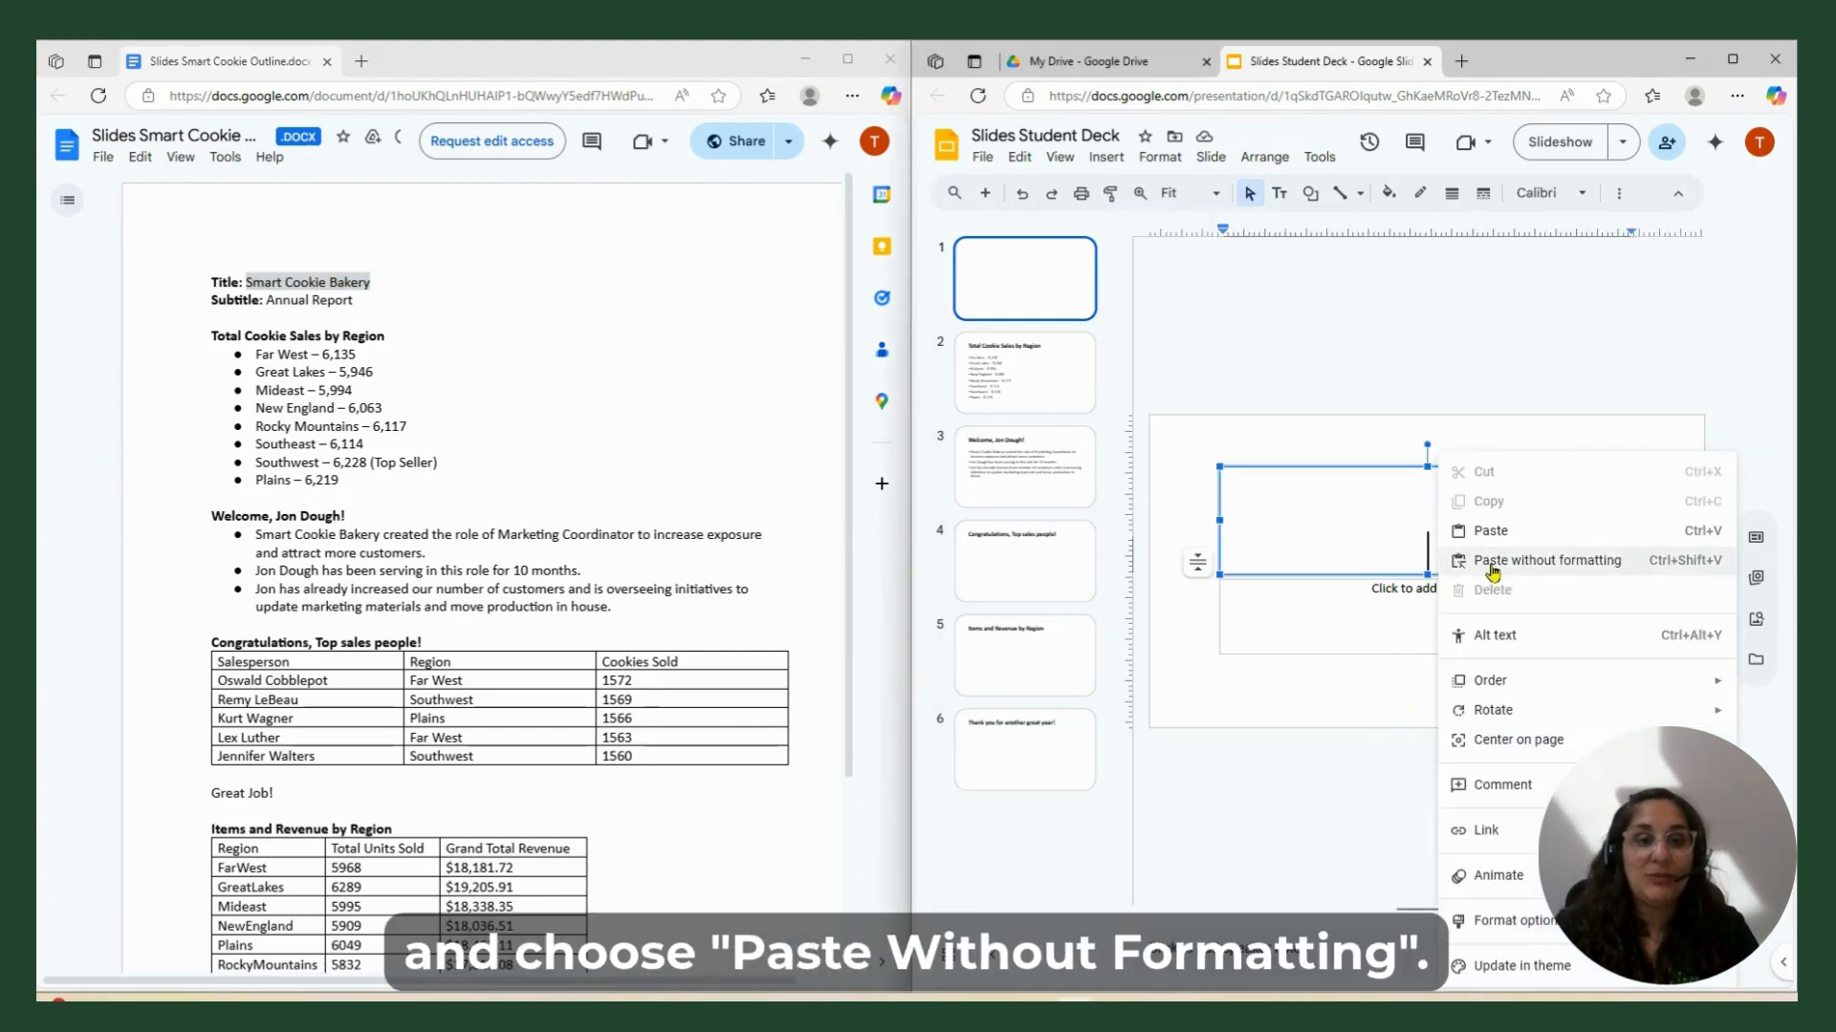
left_click(1603, 563)
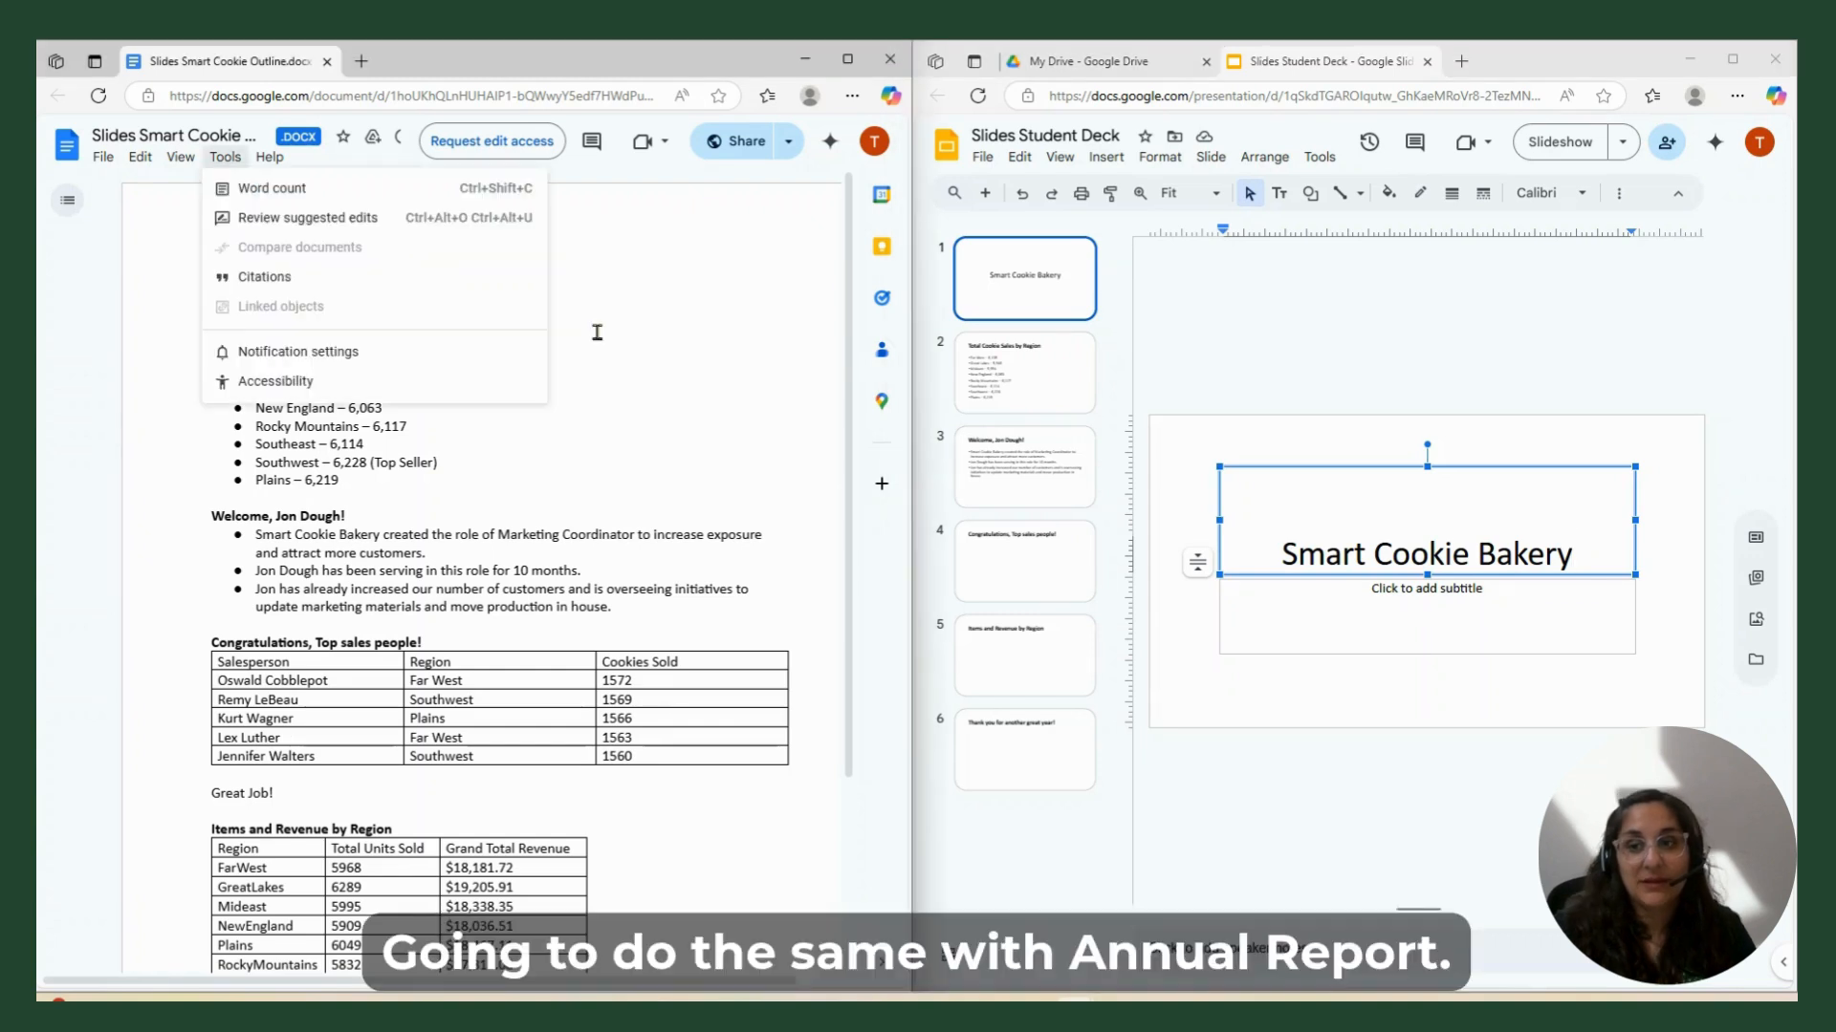
Copy the subtitle "Annual Report" from the outline and paste it without formatting into slide 1's subtitle placeholder.
left_click(514, 404)
left_click_drag(353, 297, 267, 300)
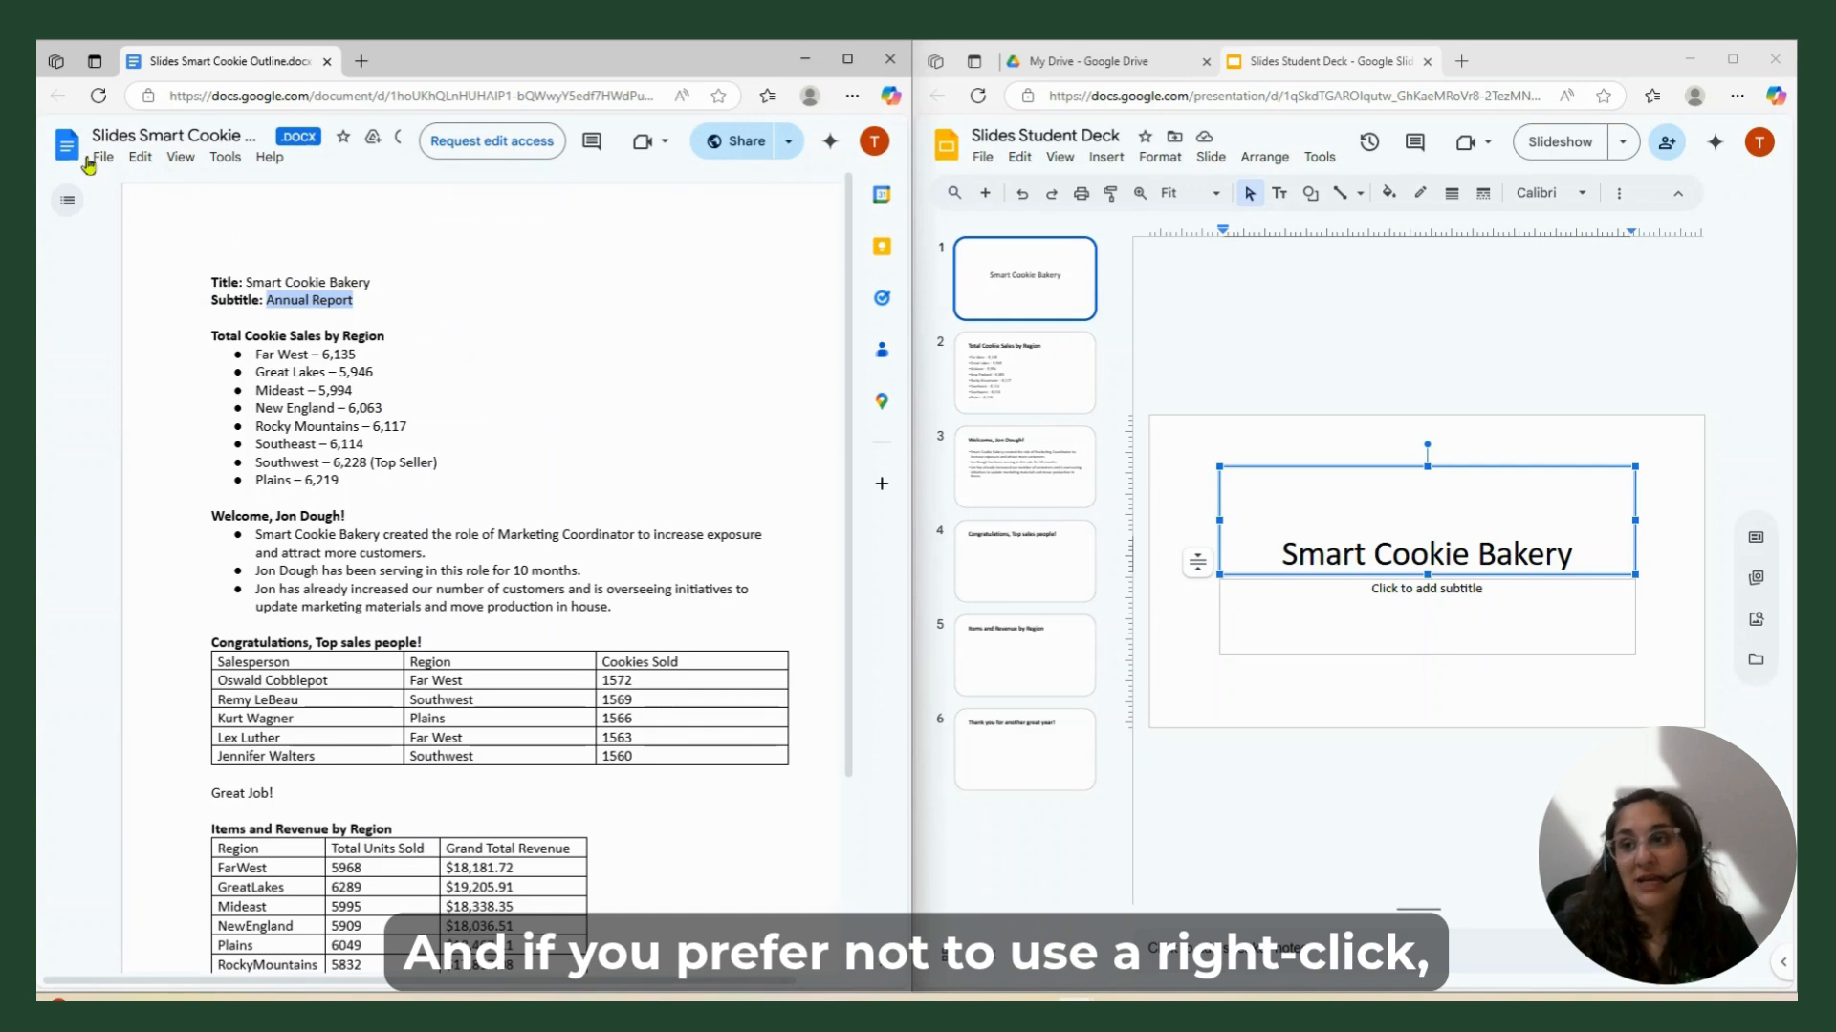
left_click(138, 160)
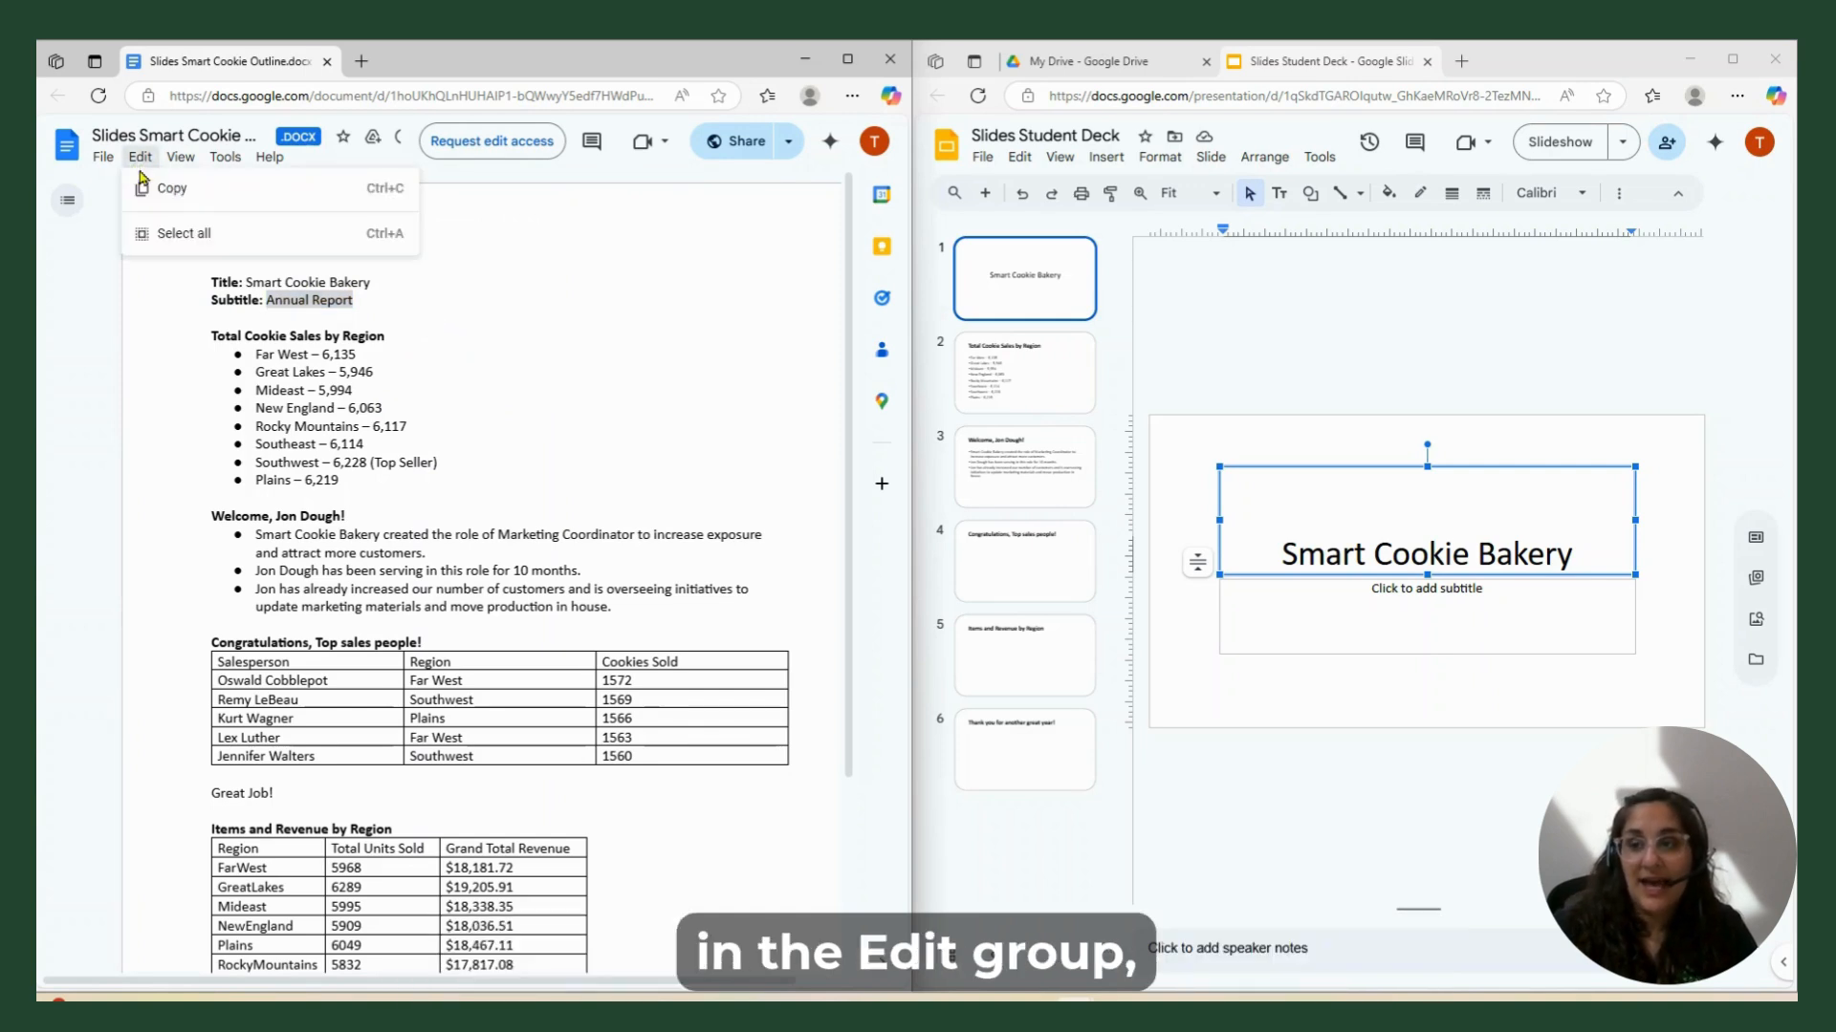
left_click(167, 190)
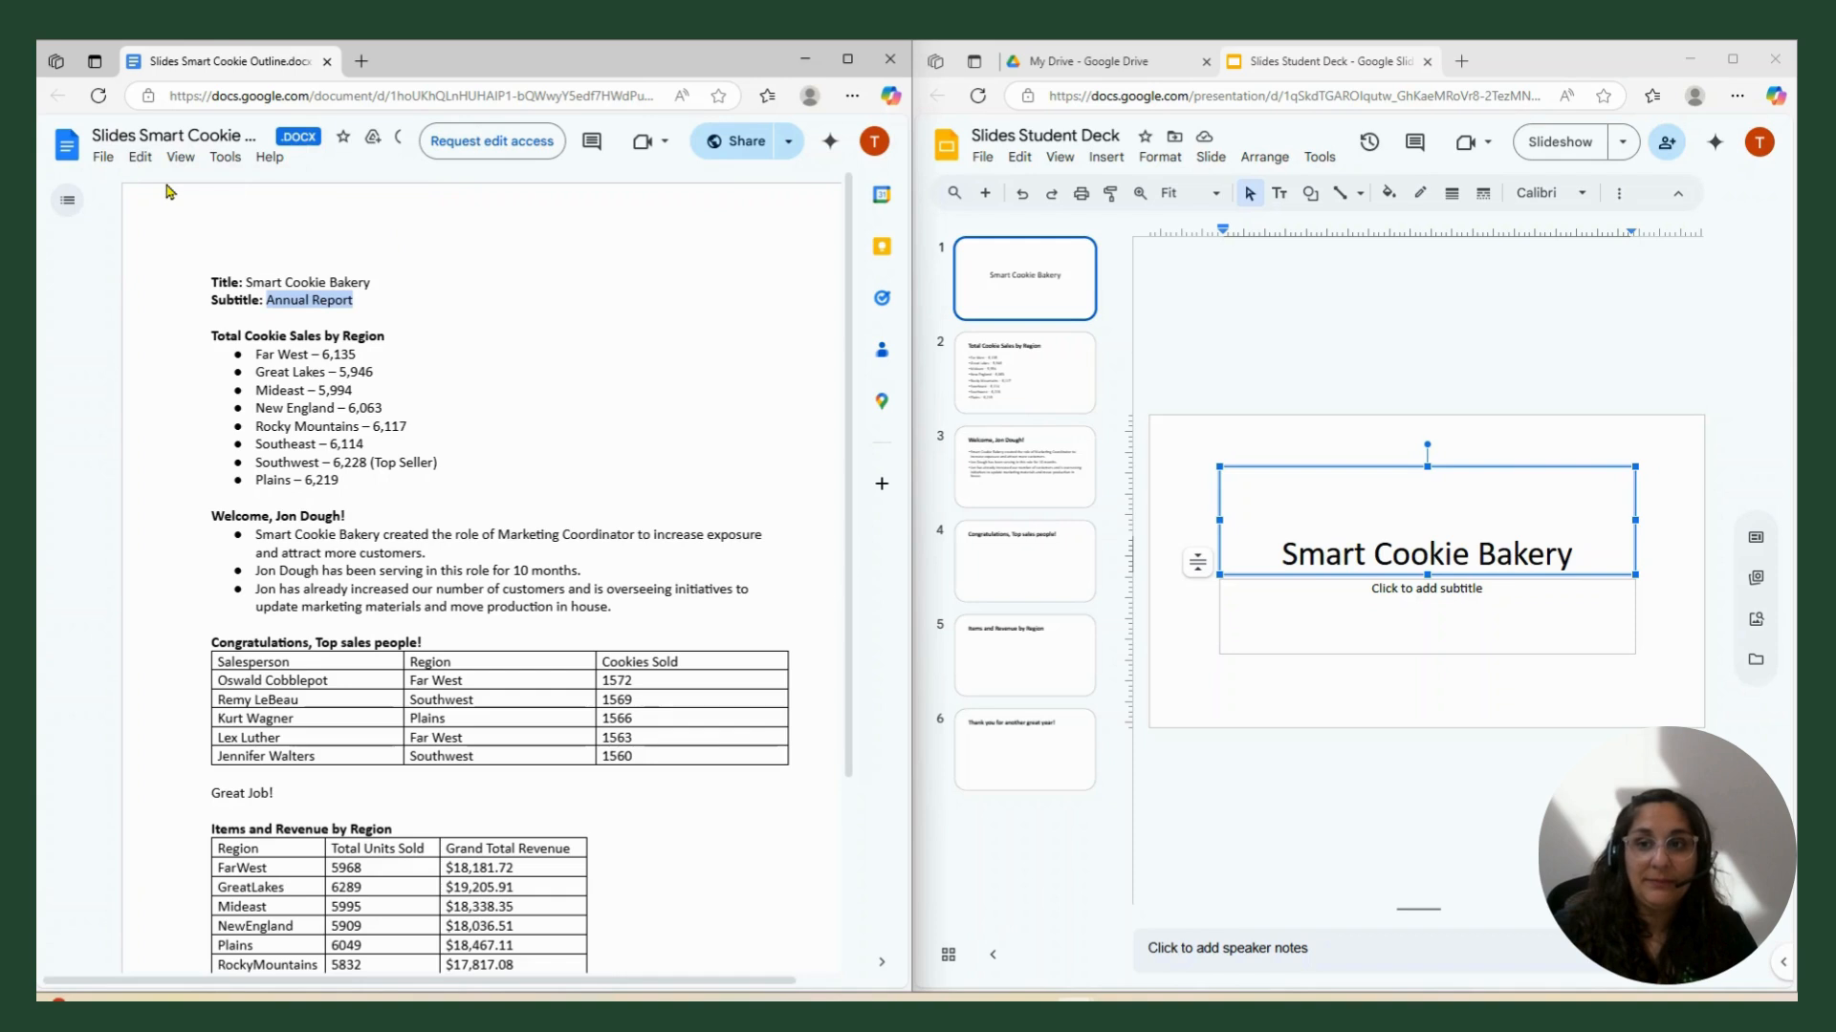
left_click(1374, 609)
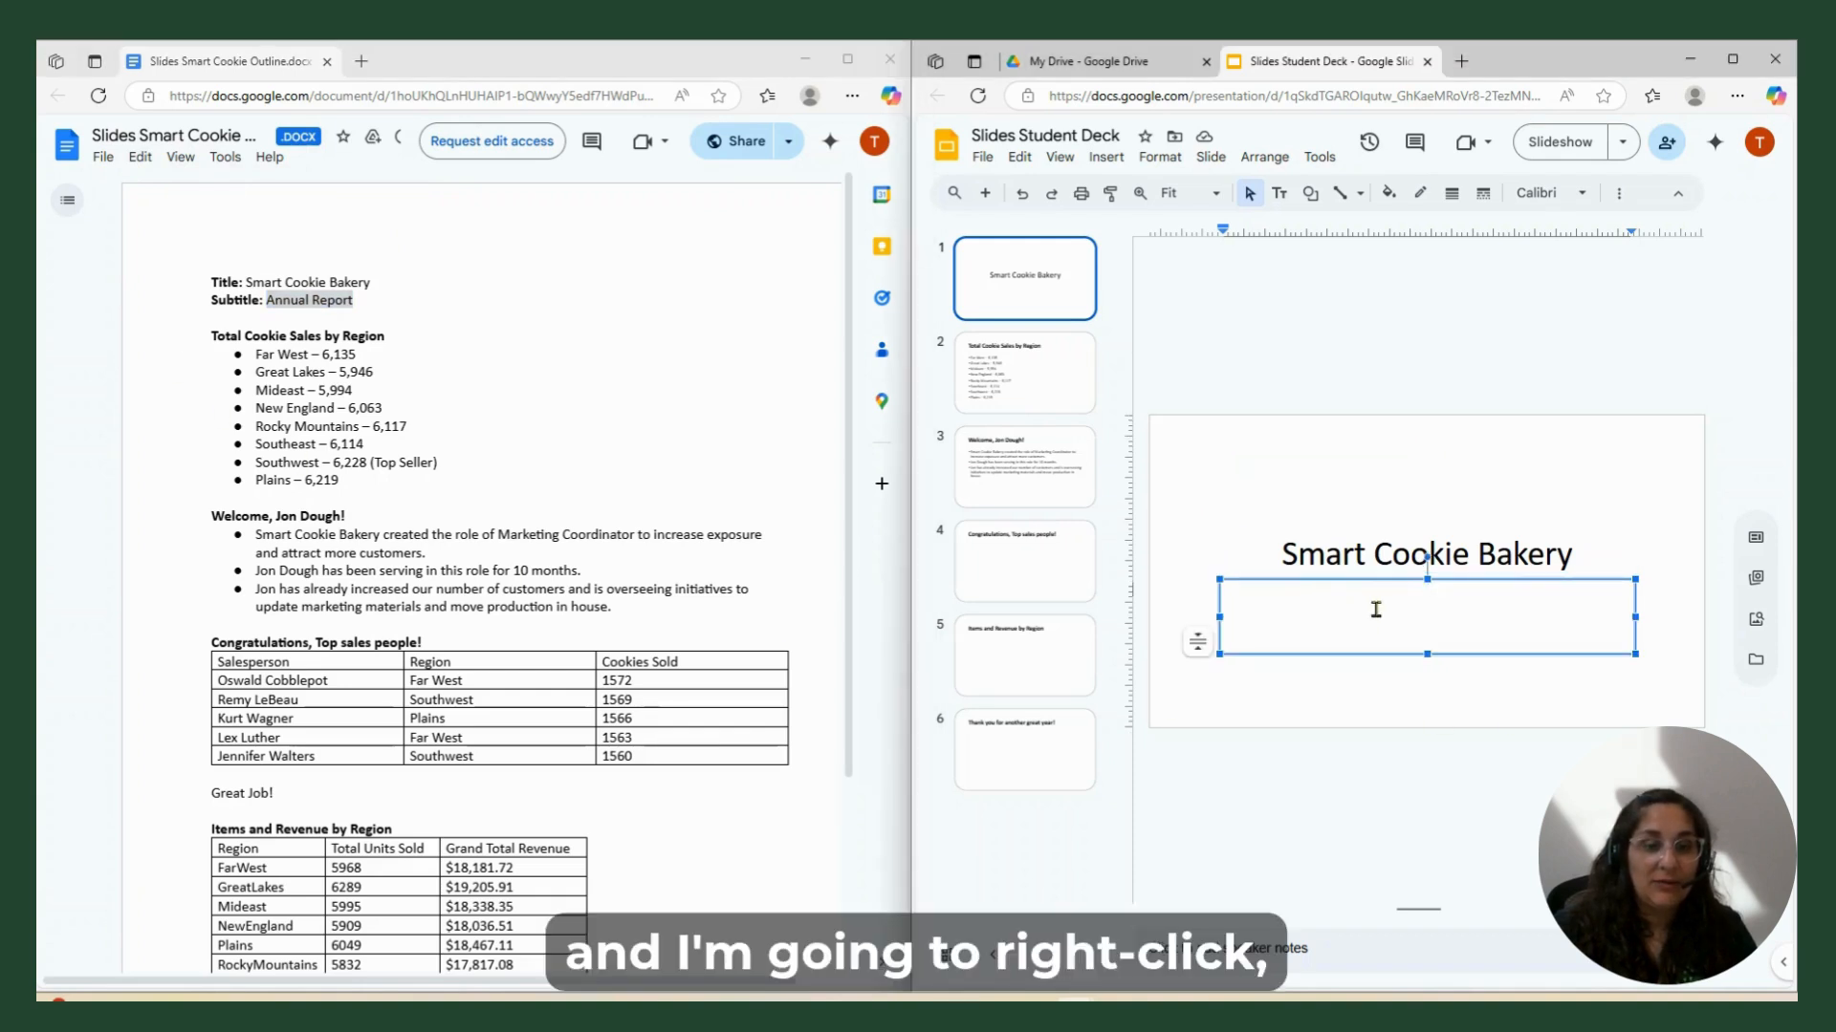
left_click(1019, 157)
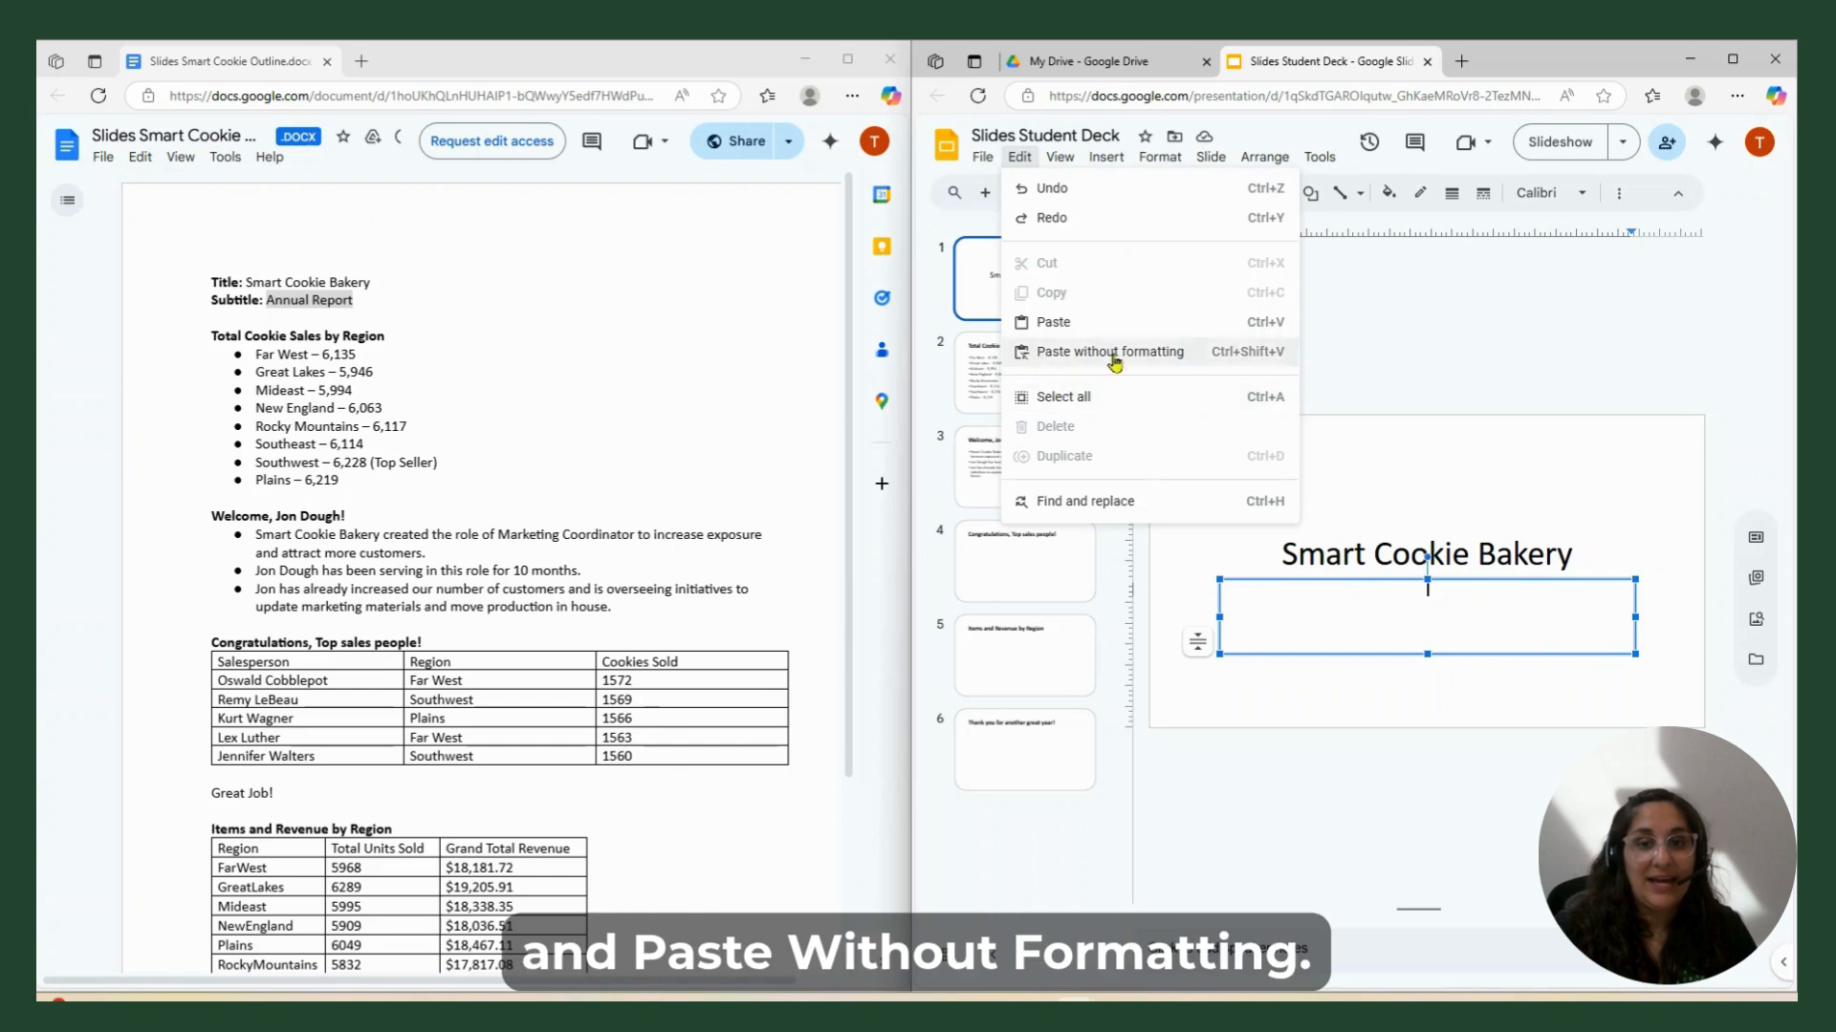
left_click(1046, 354)
left_click(1260, 430)
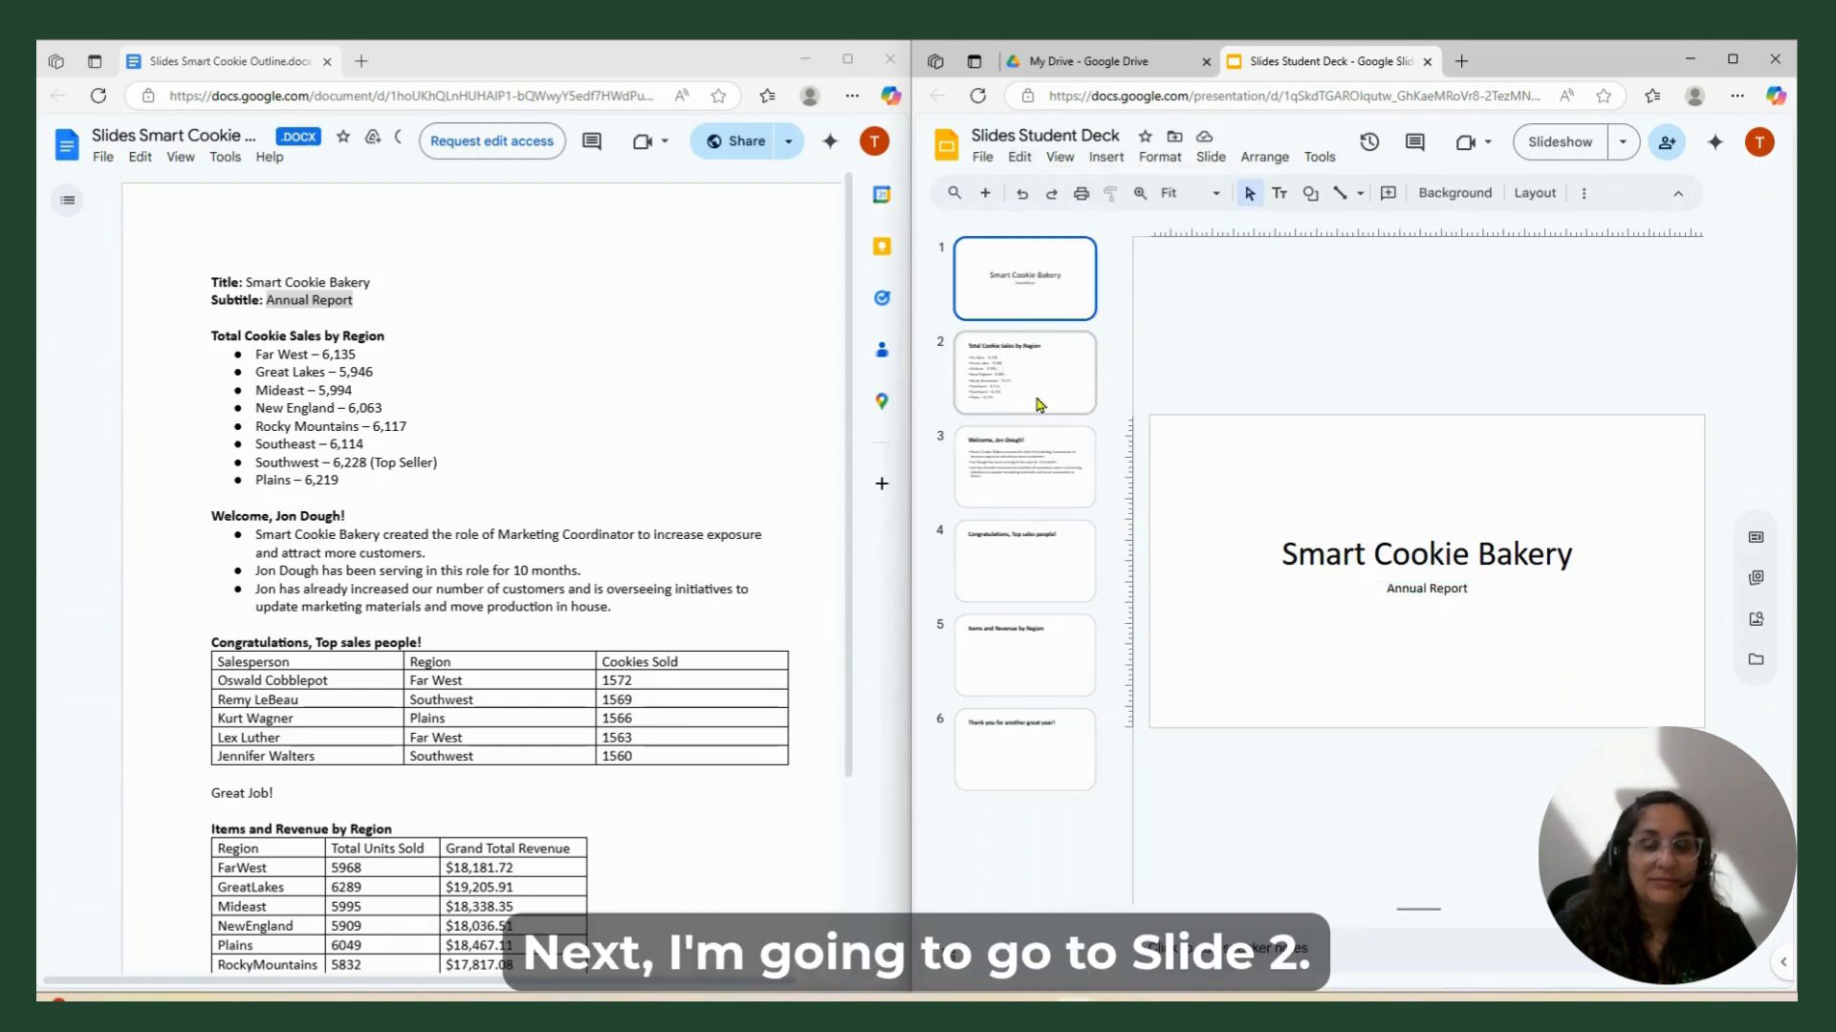
Copy "Top Seller" from the outline and paste it without formatting into a new text box beside slide 2's sales list.
left_click(1040, 404)
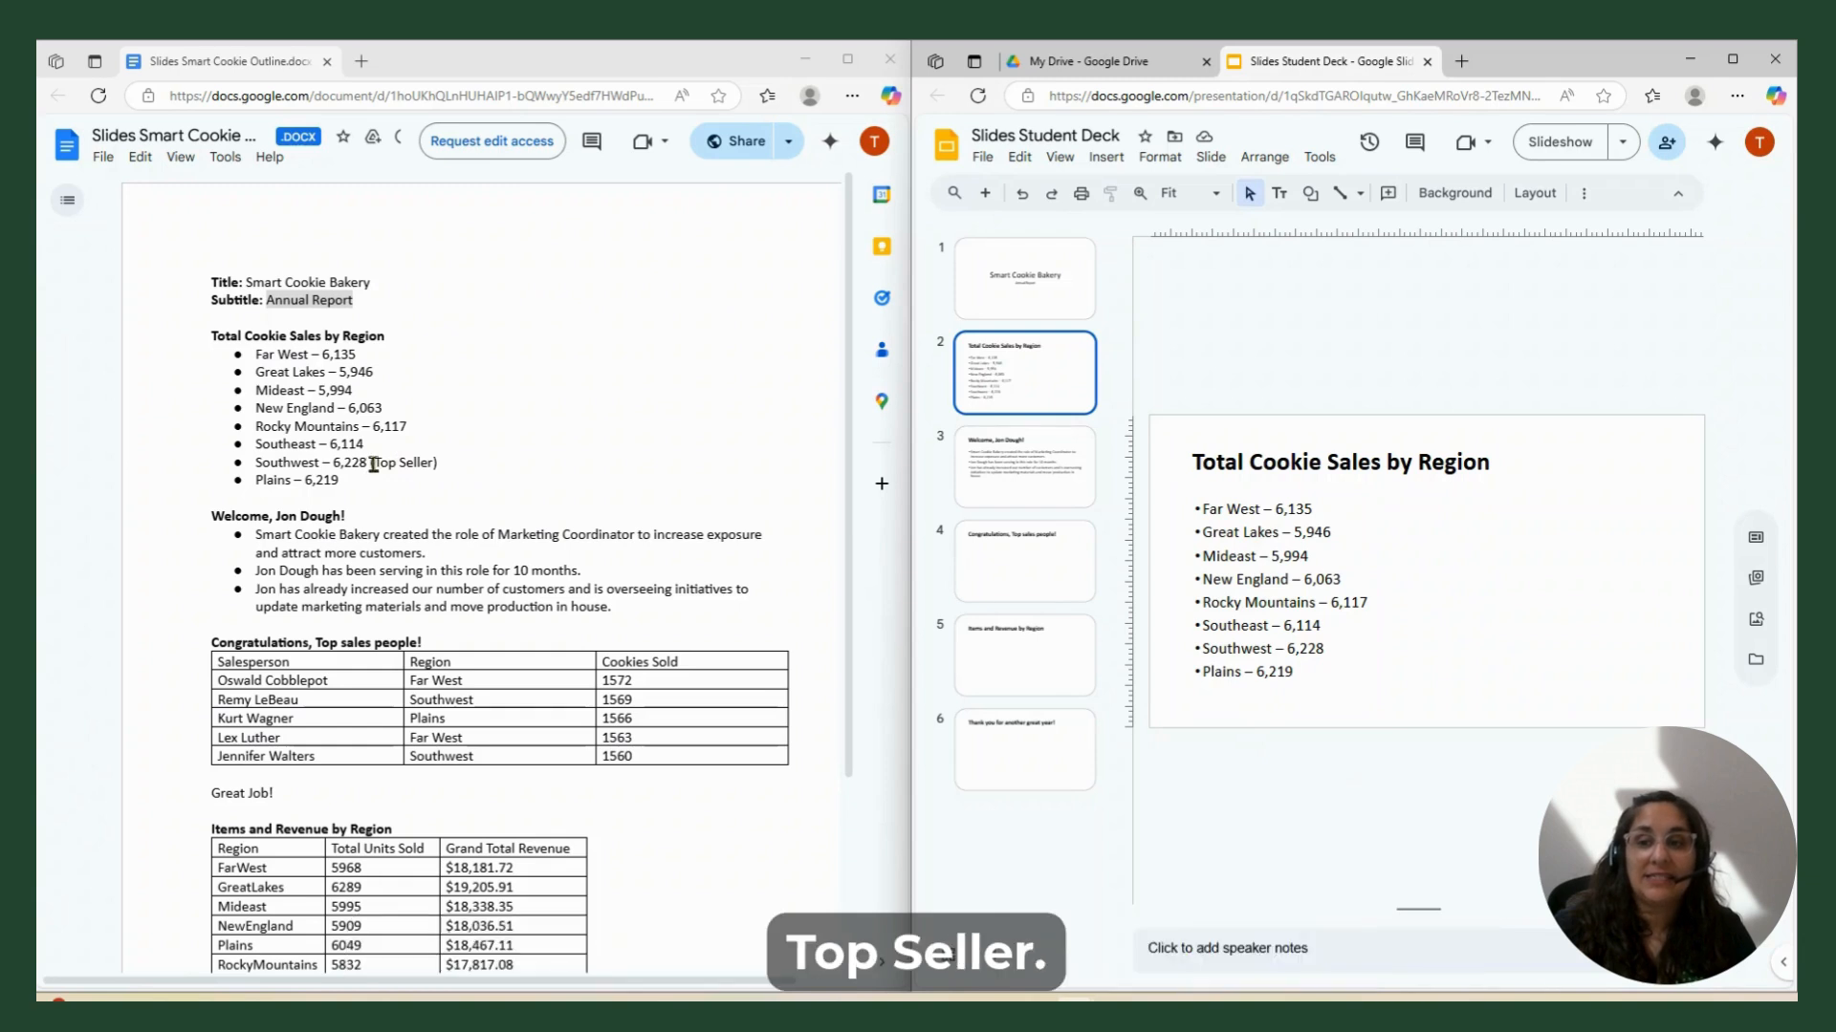
left_click_drag(373, 464, 434, 461)
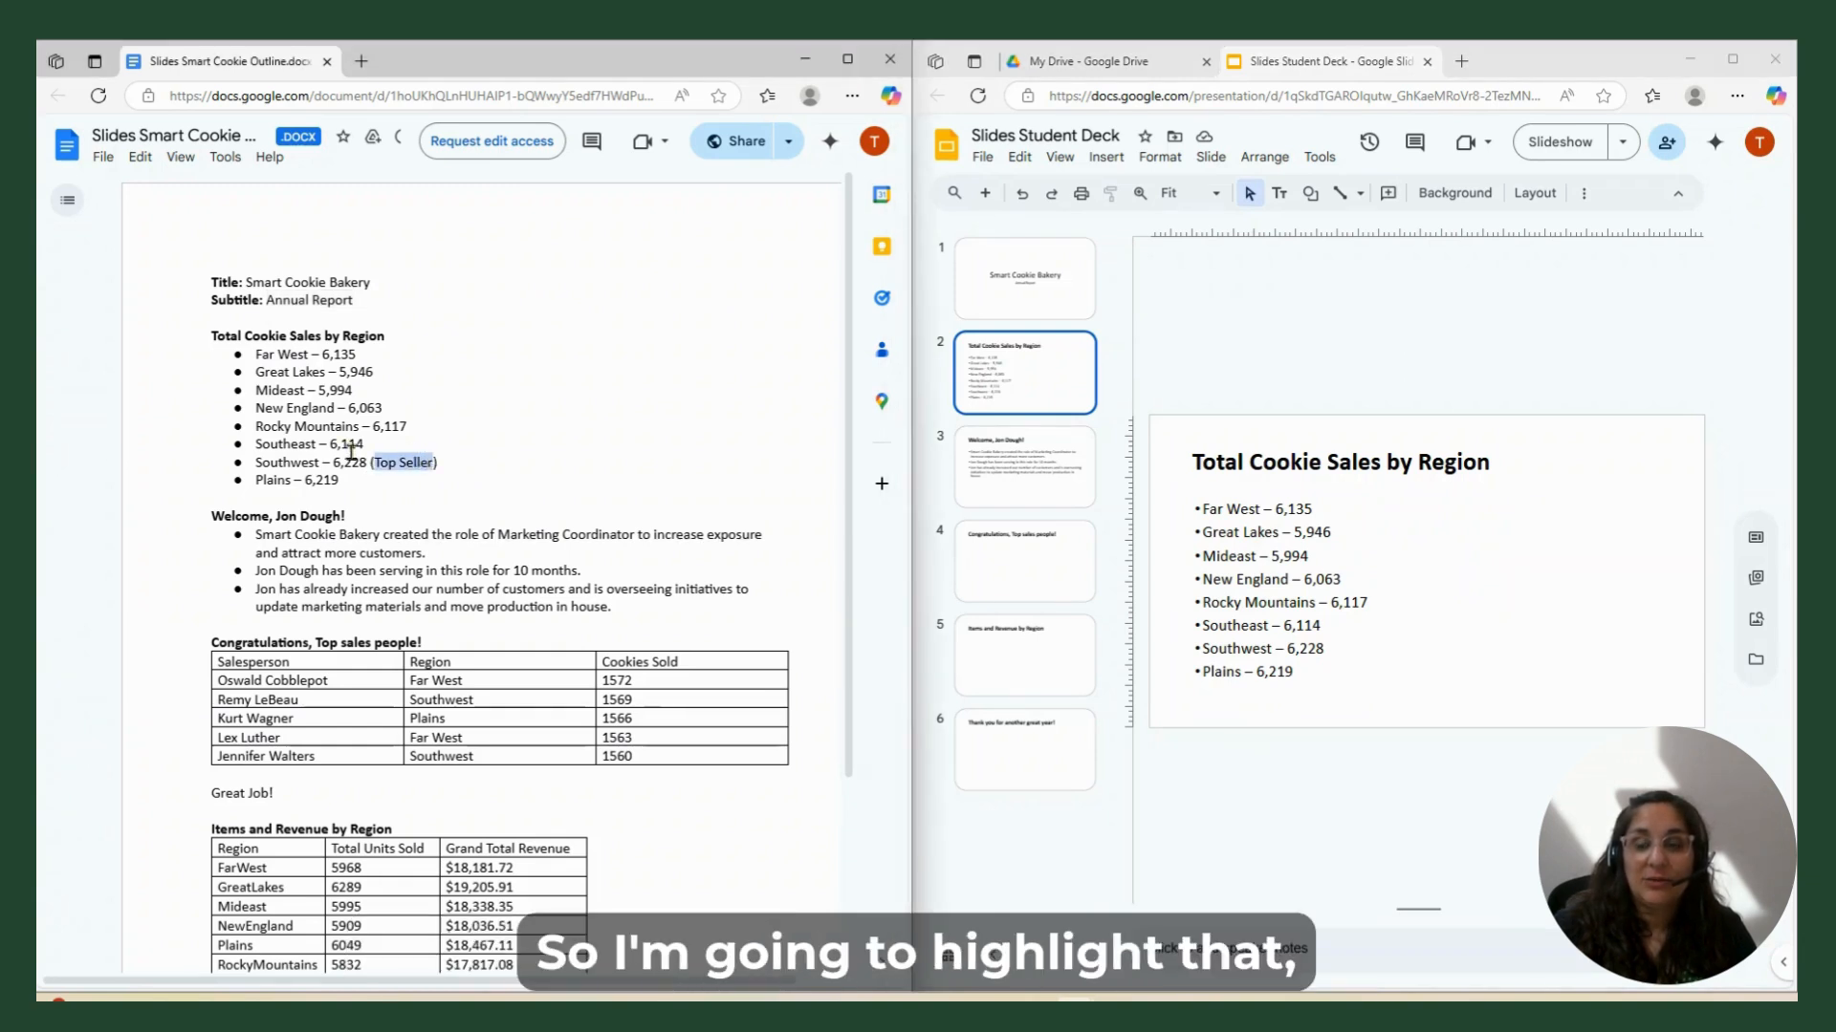
left_click(140, 157)
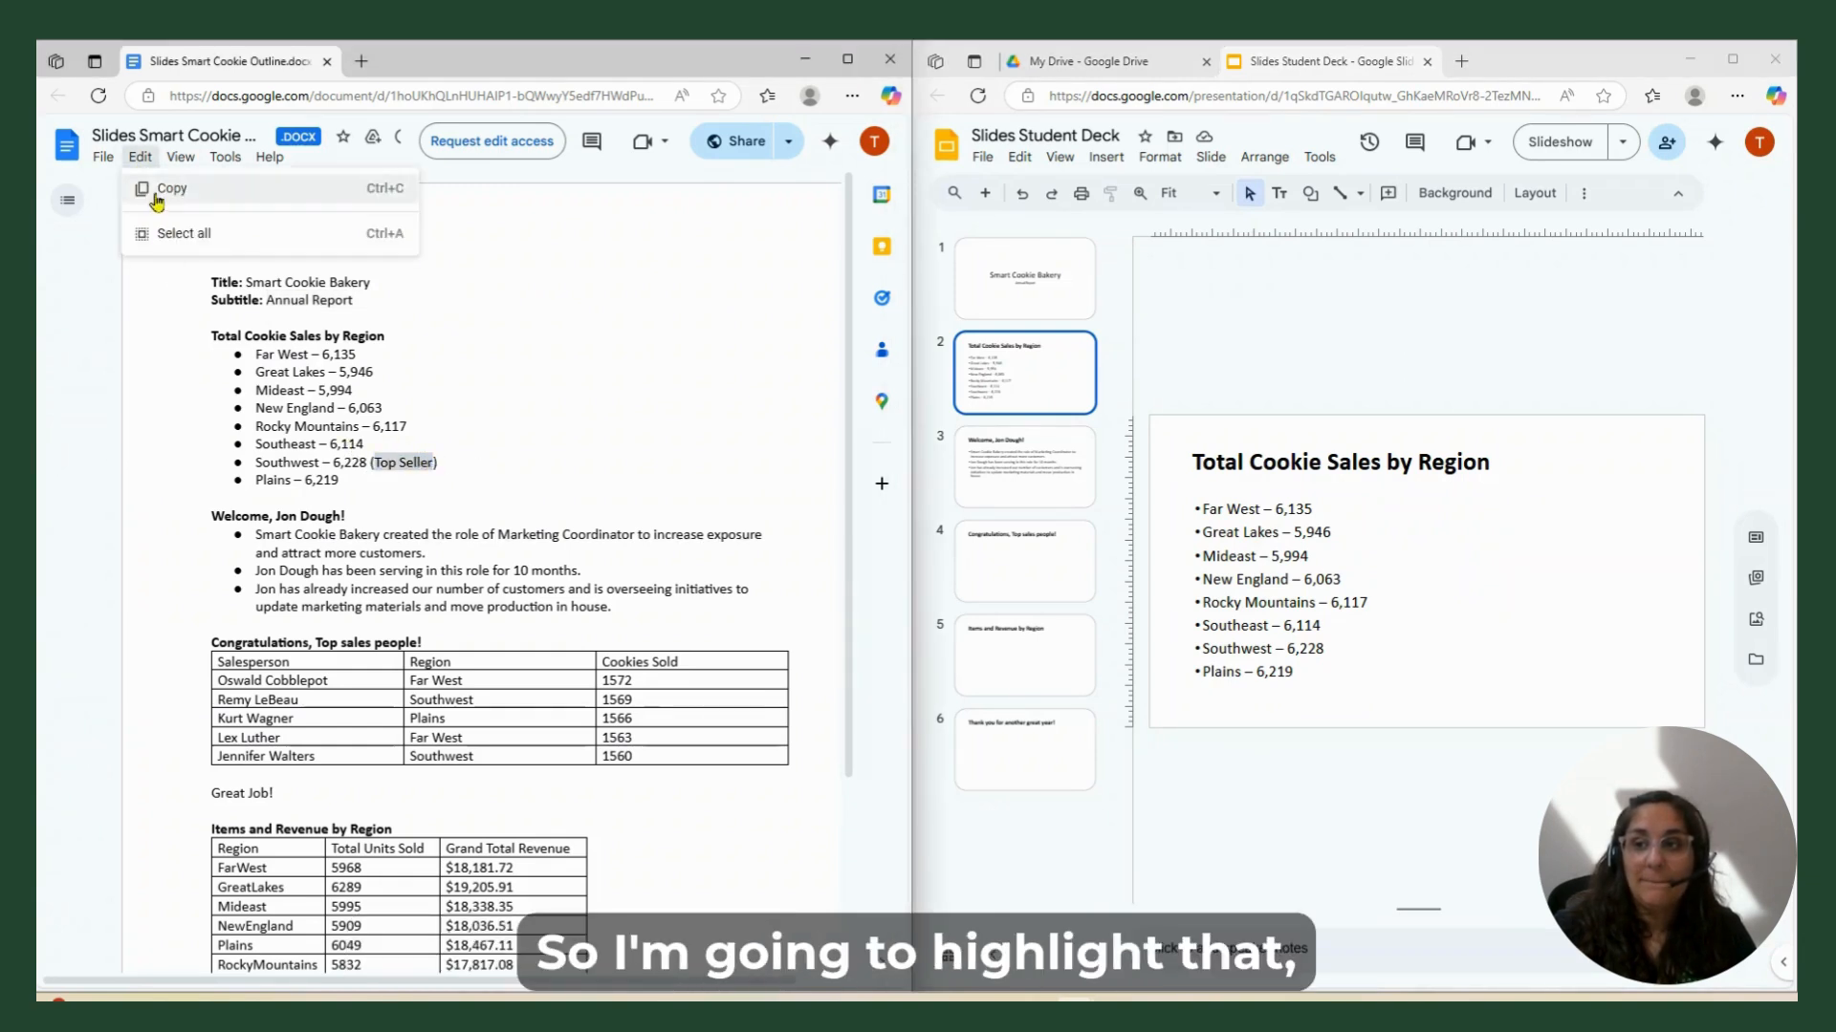
left_click(163, 187)
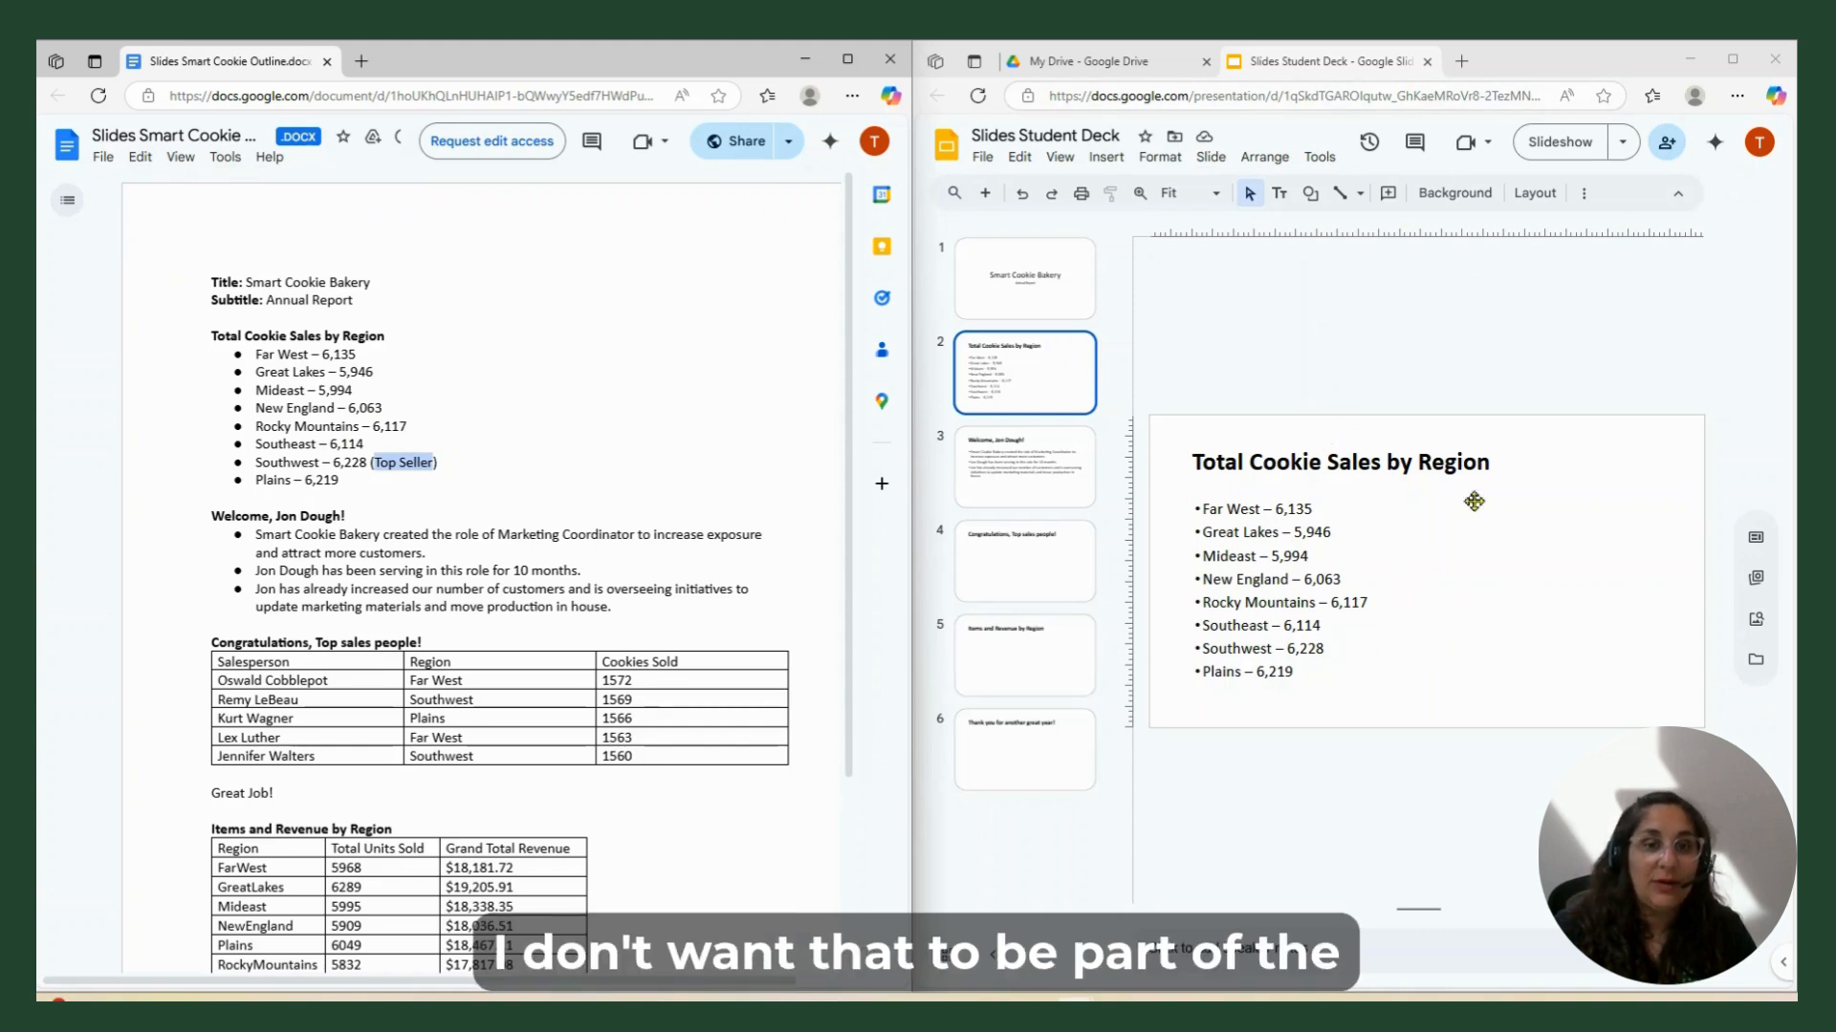
left_click(1105, 159)
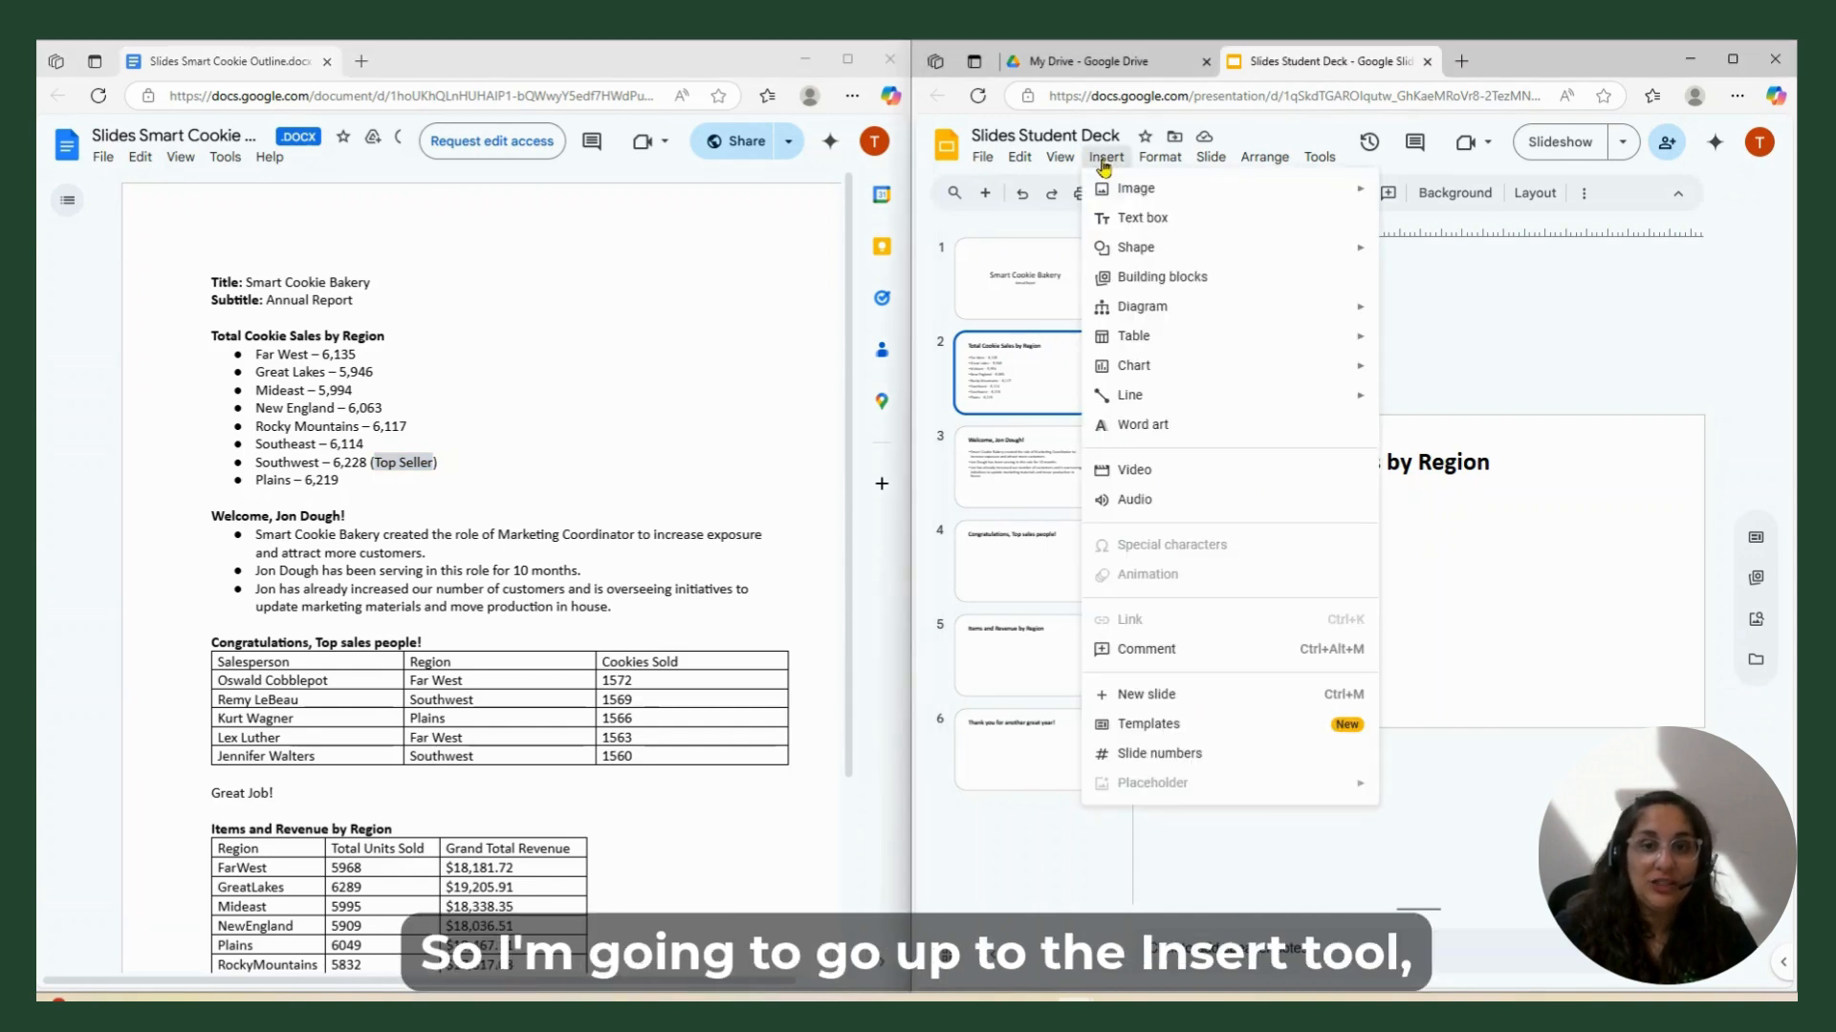
left_click(1110, 220)
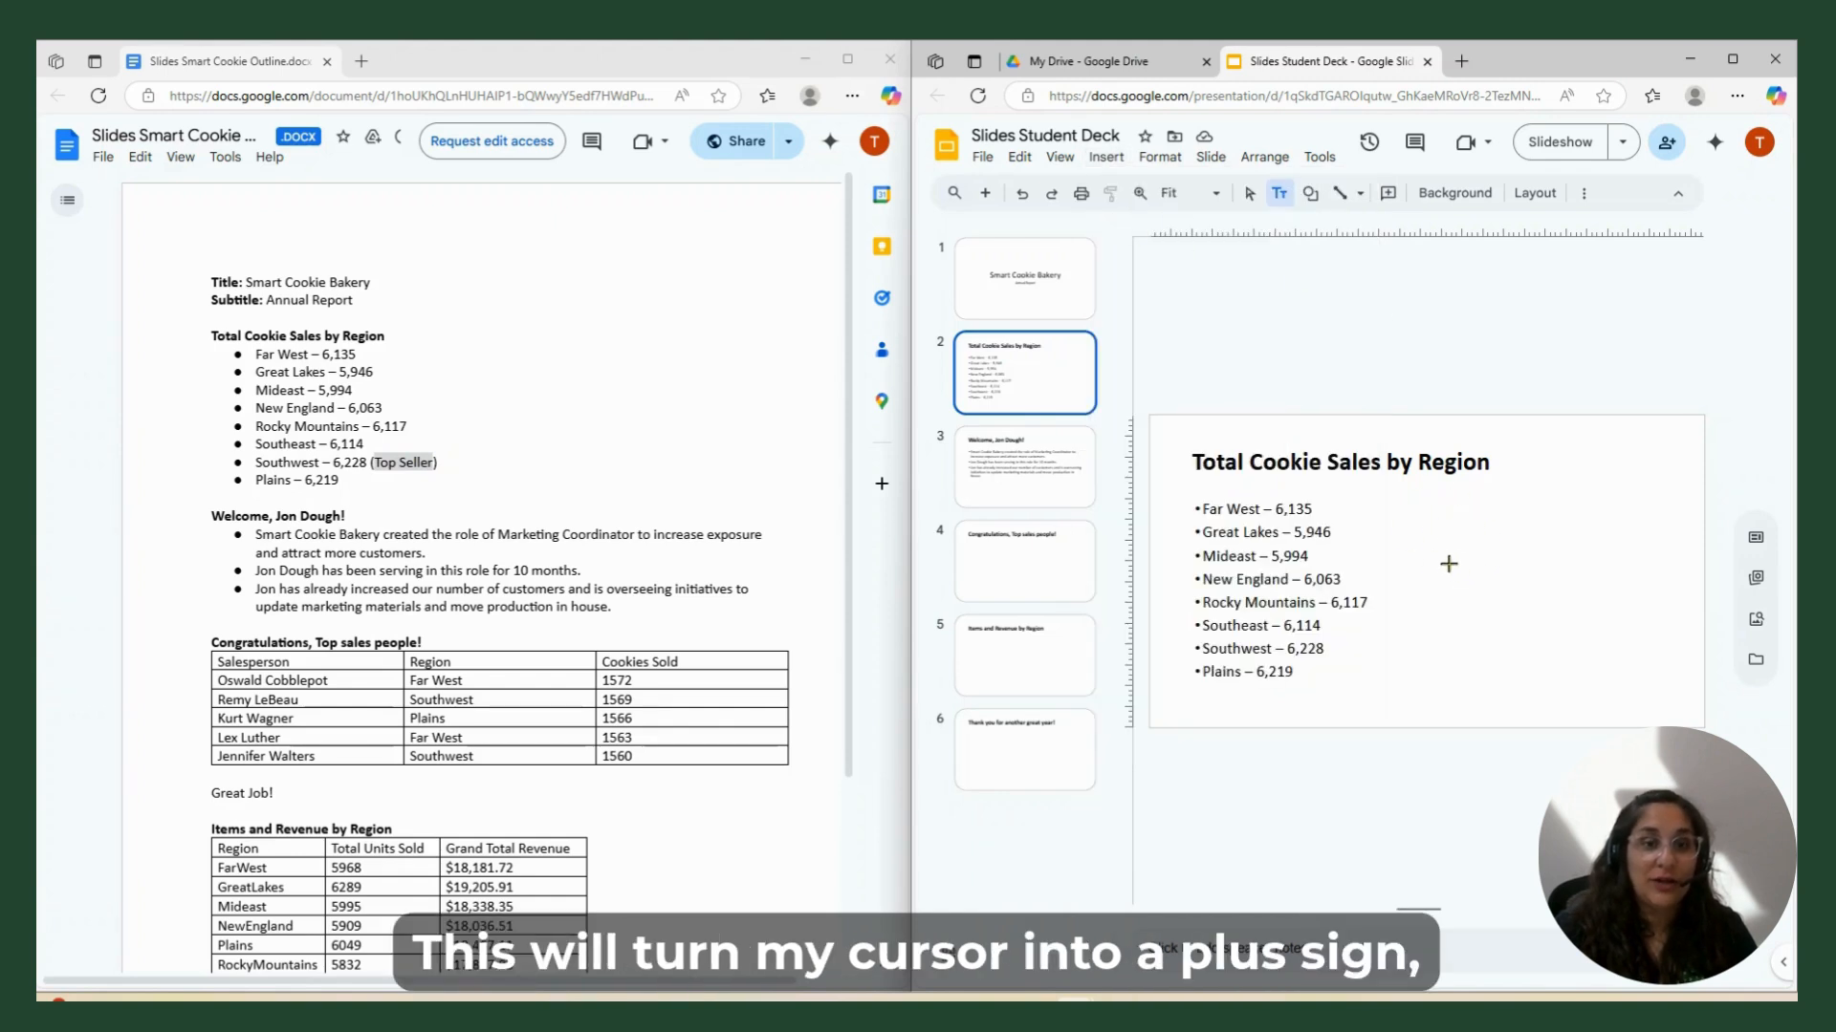
left_click_drag(1437, 561, 1581, 635)
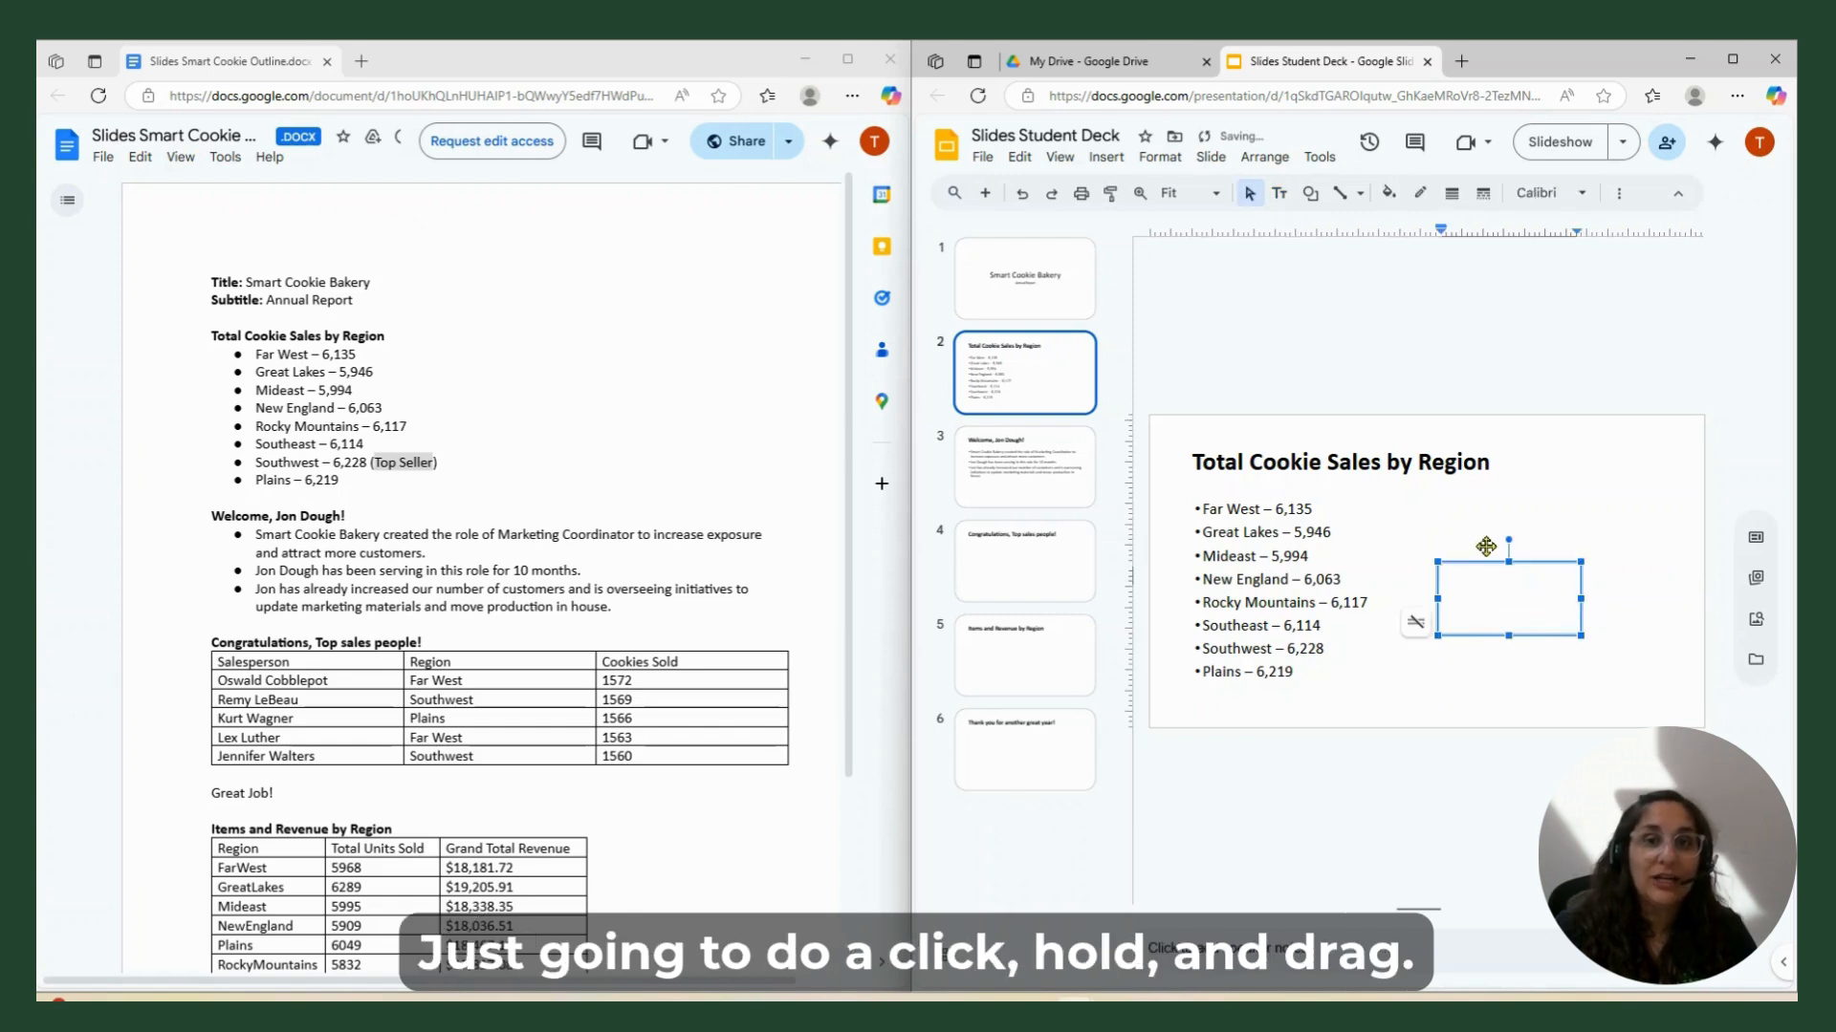
left_click(1021, 167)
left_click(1095, 353)
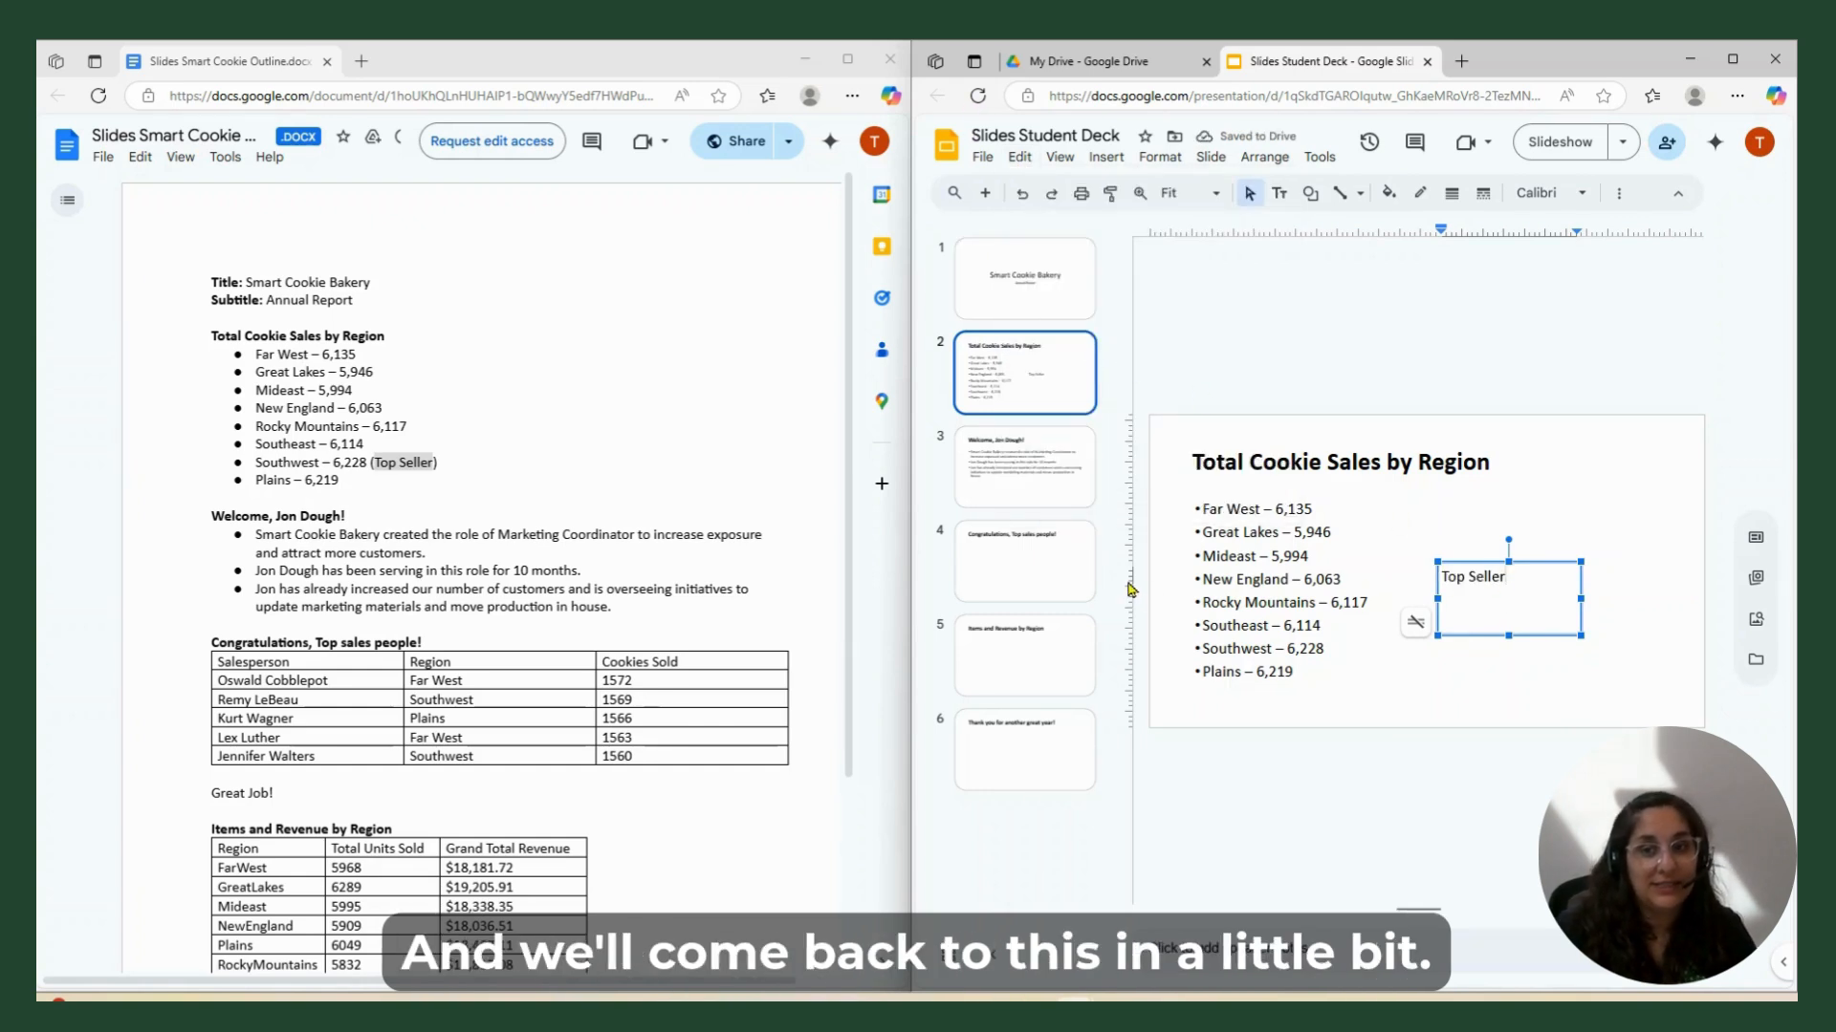
View slide 3 and go on to slide 4, "Congratulations, Top sales people!".
left_click(1036, 469)
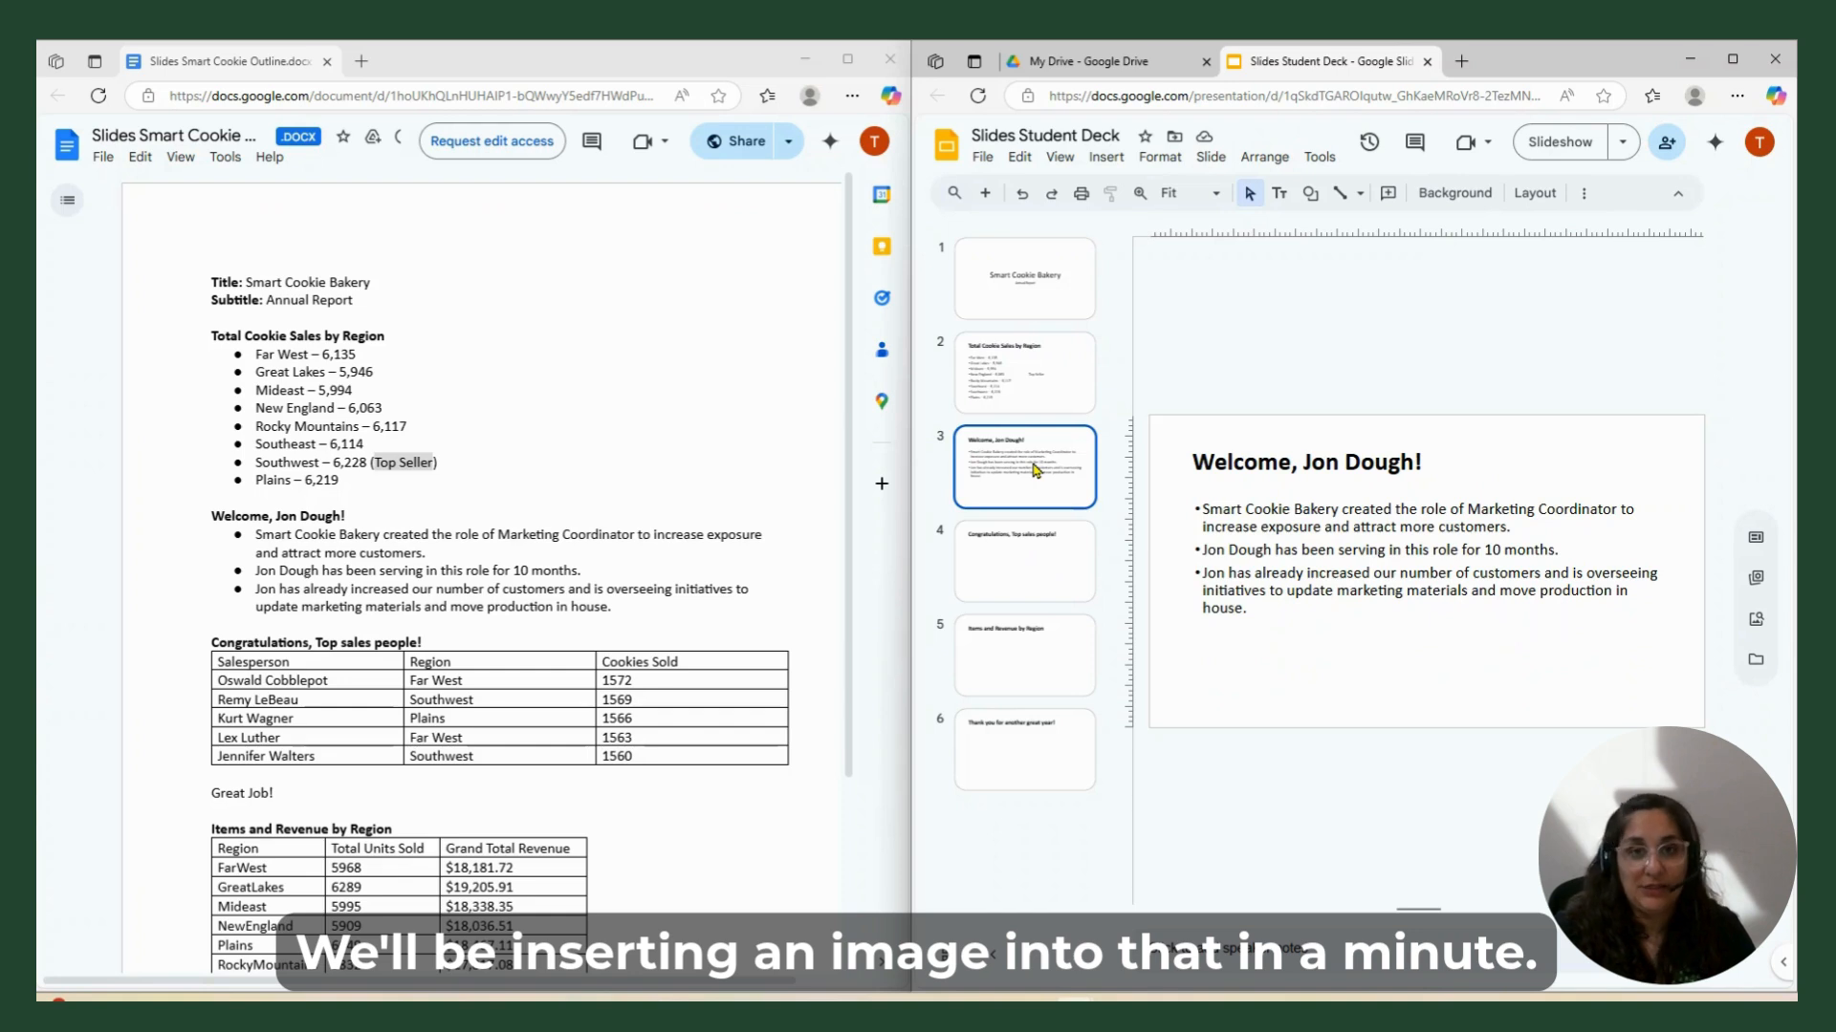
left_click(1034, 580)
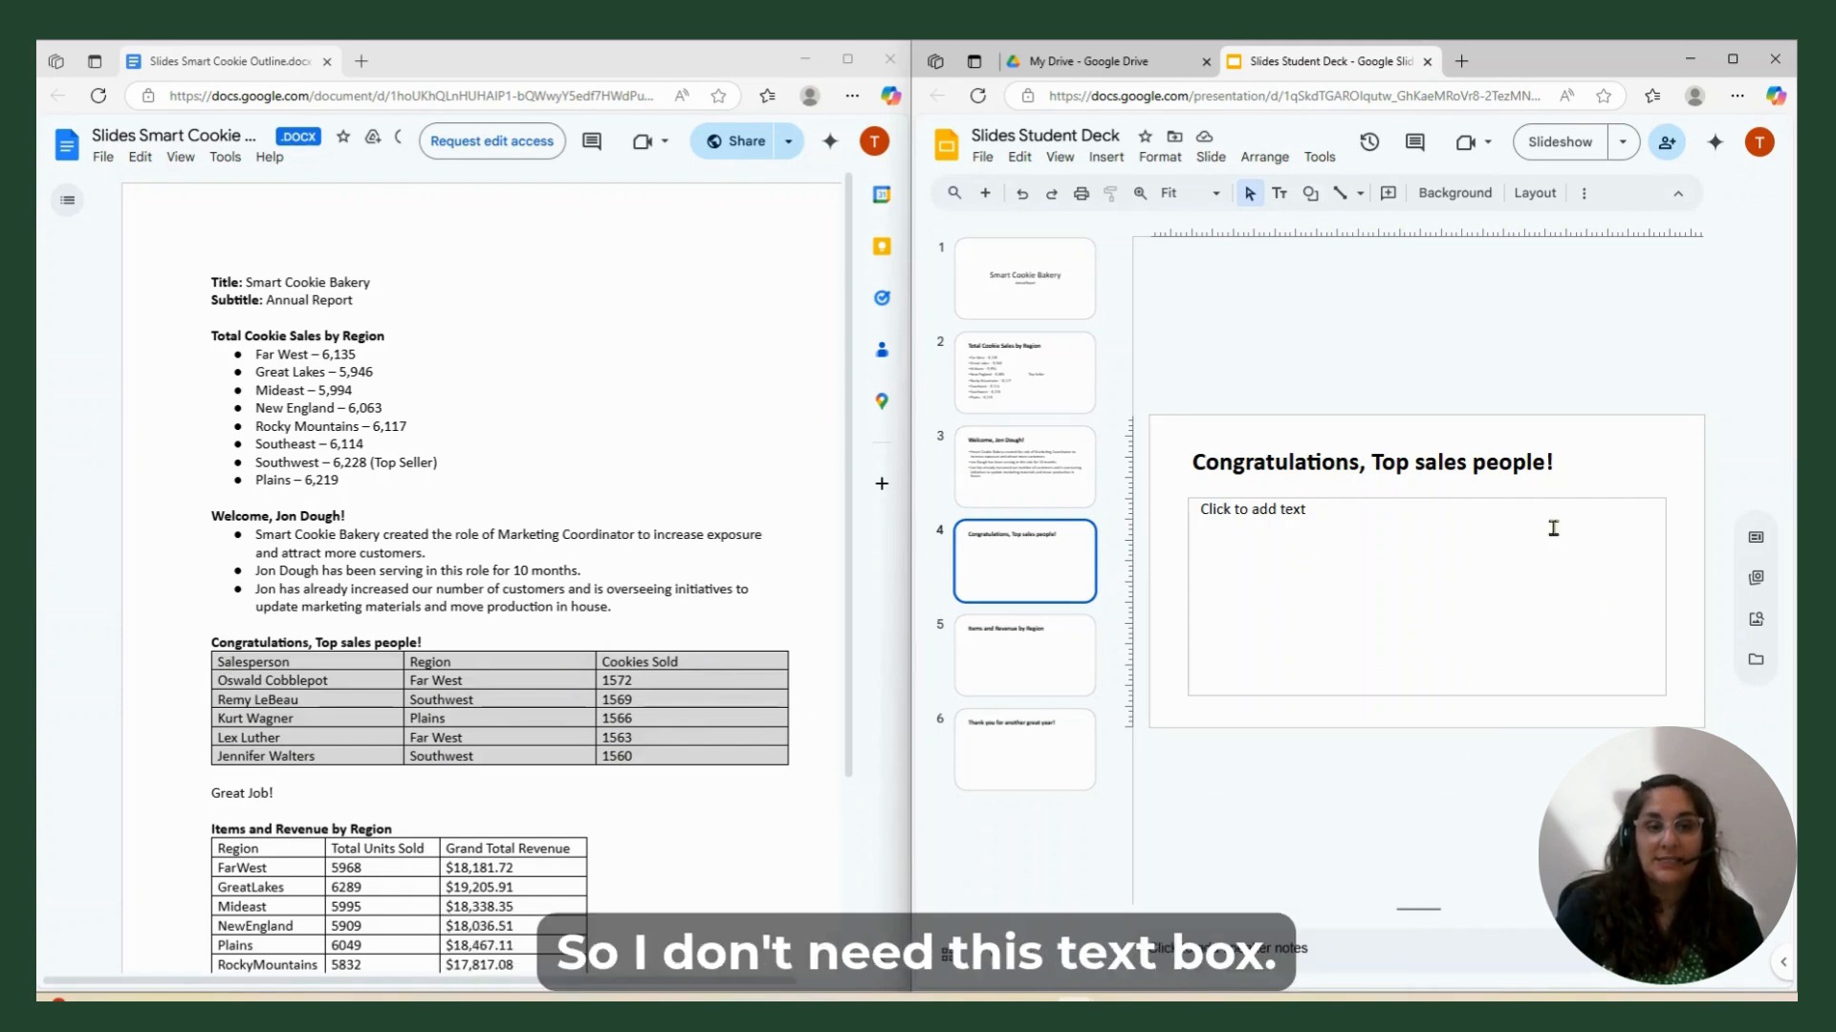
Try deleting the empty body text placeholder on slide 4, and undo the deletion.
left_click(1508, 588)
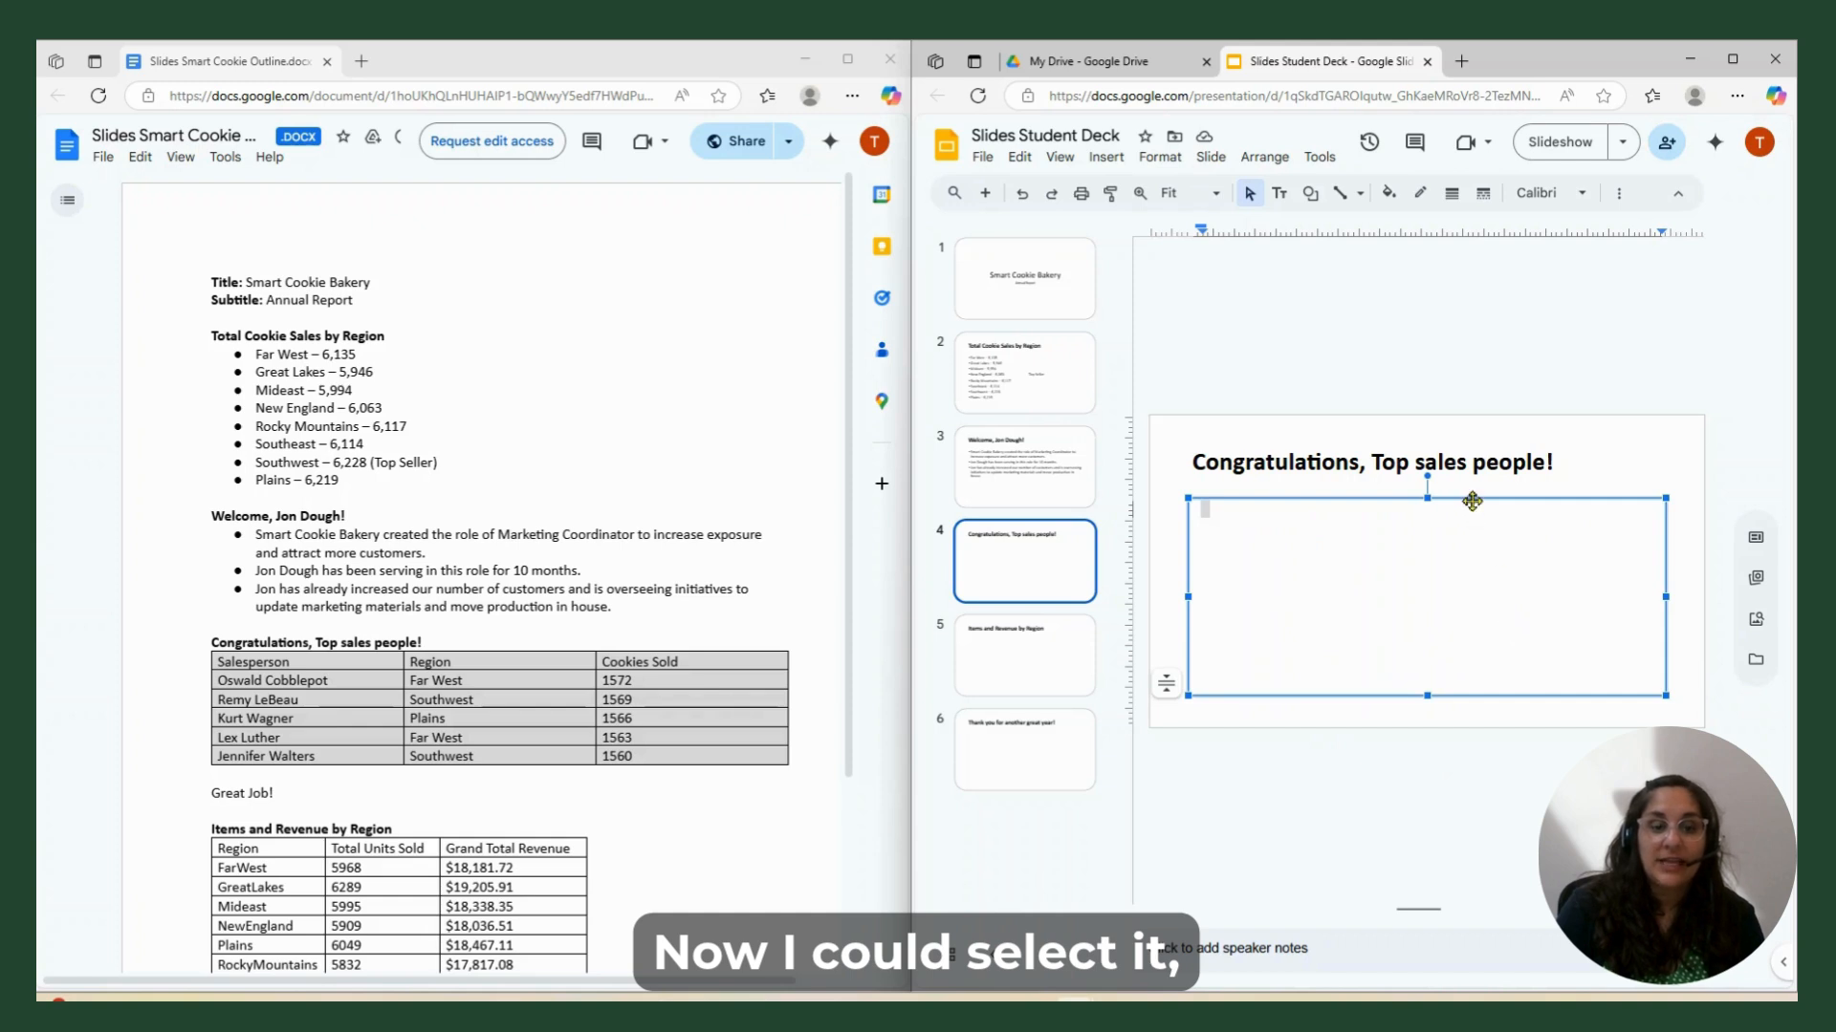
left_click(1472, 501)
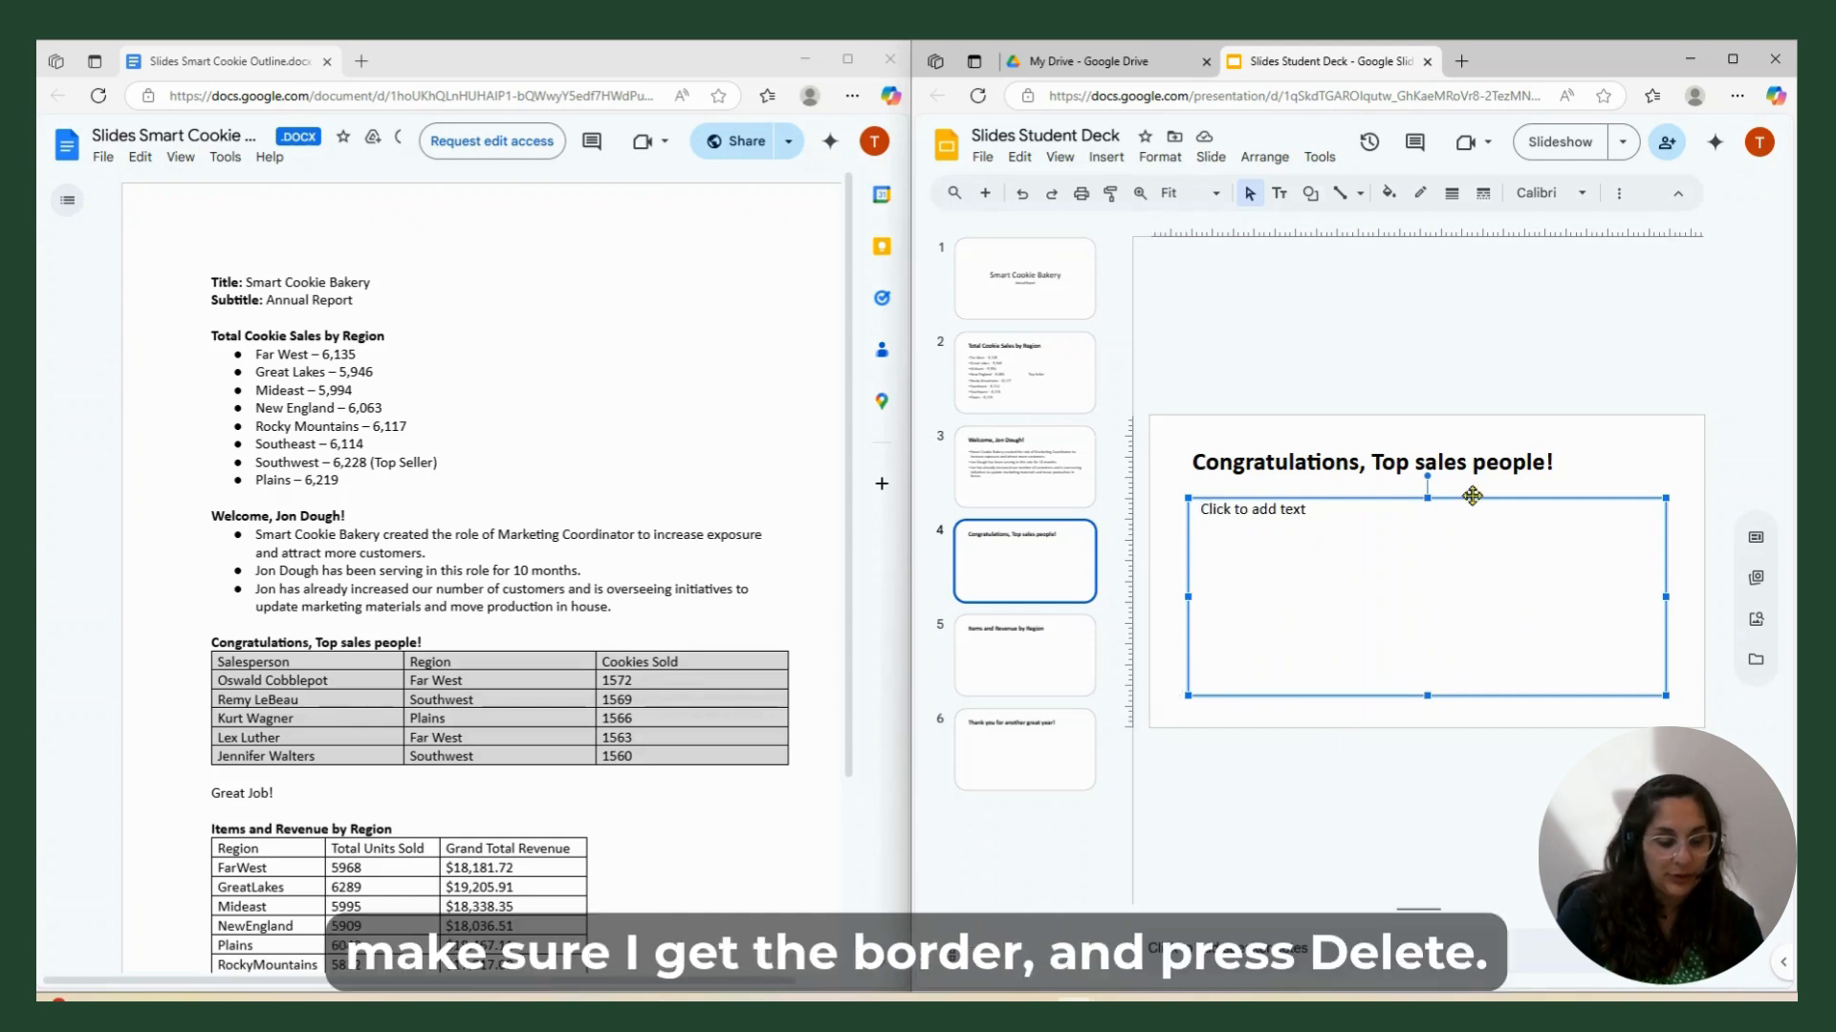
key("Delete")
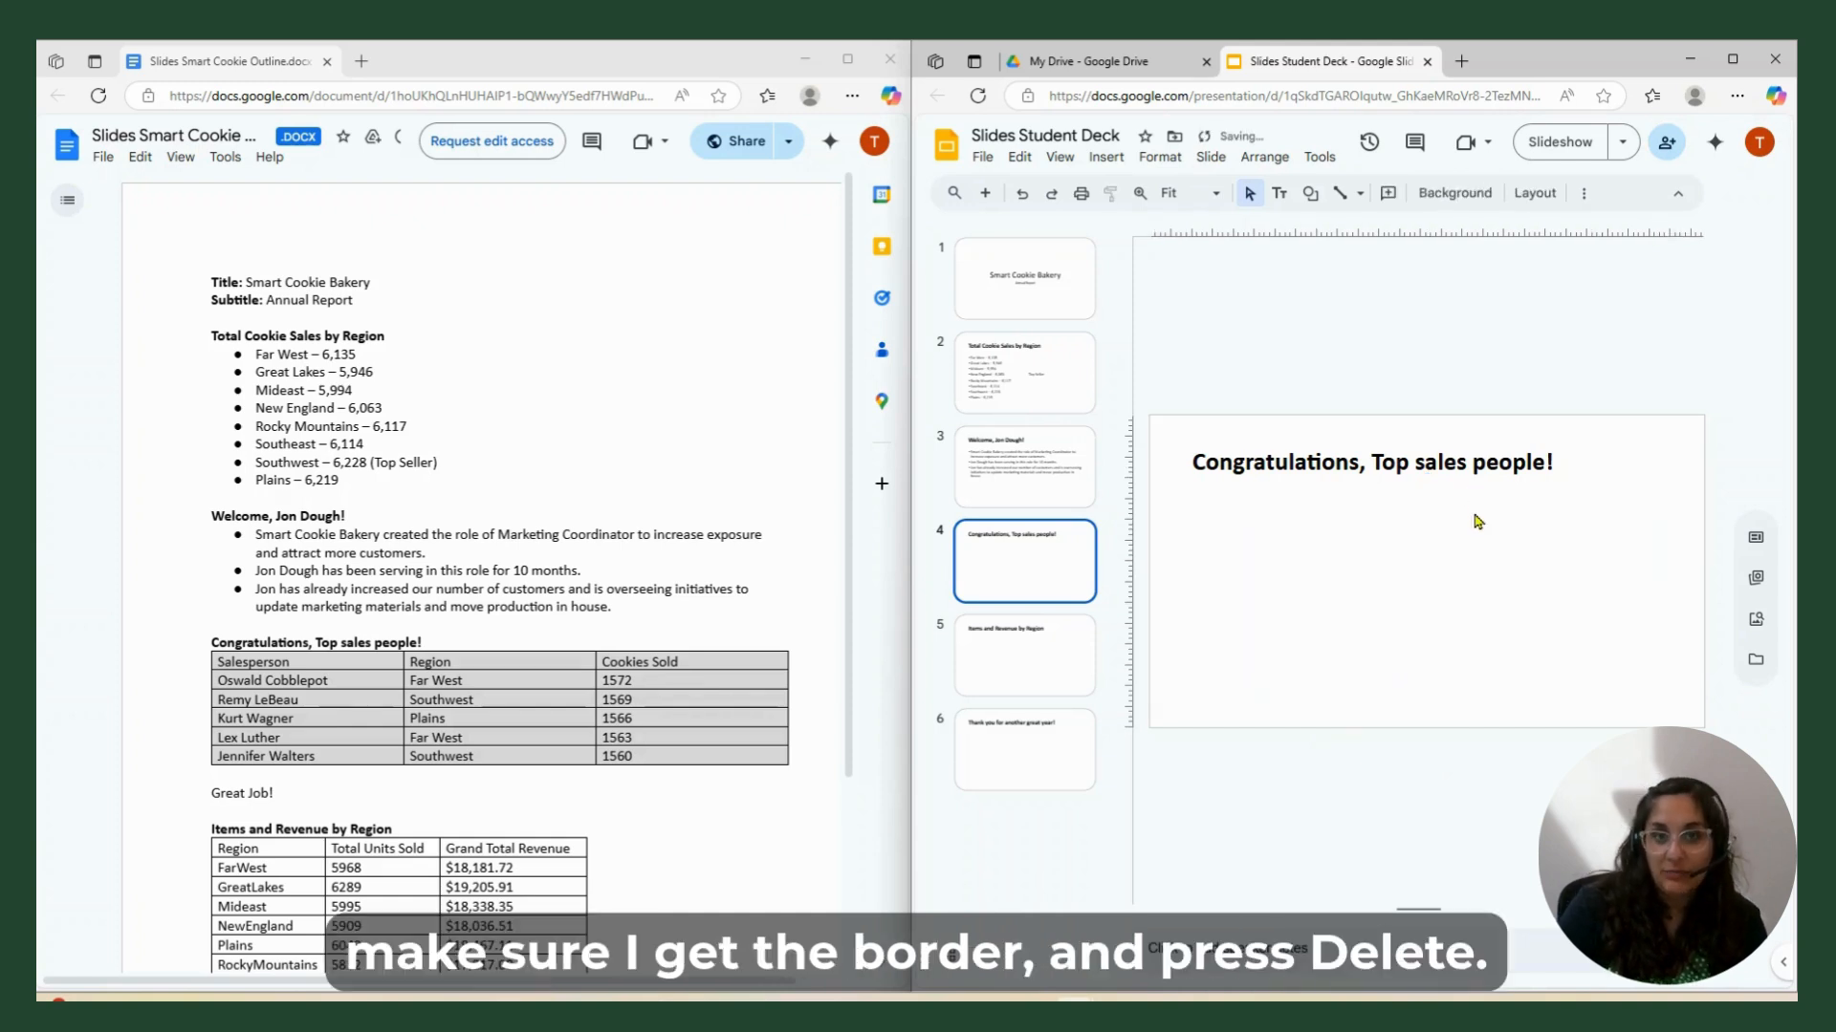
left_click(1021, 196)
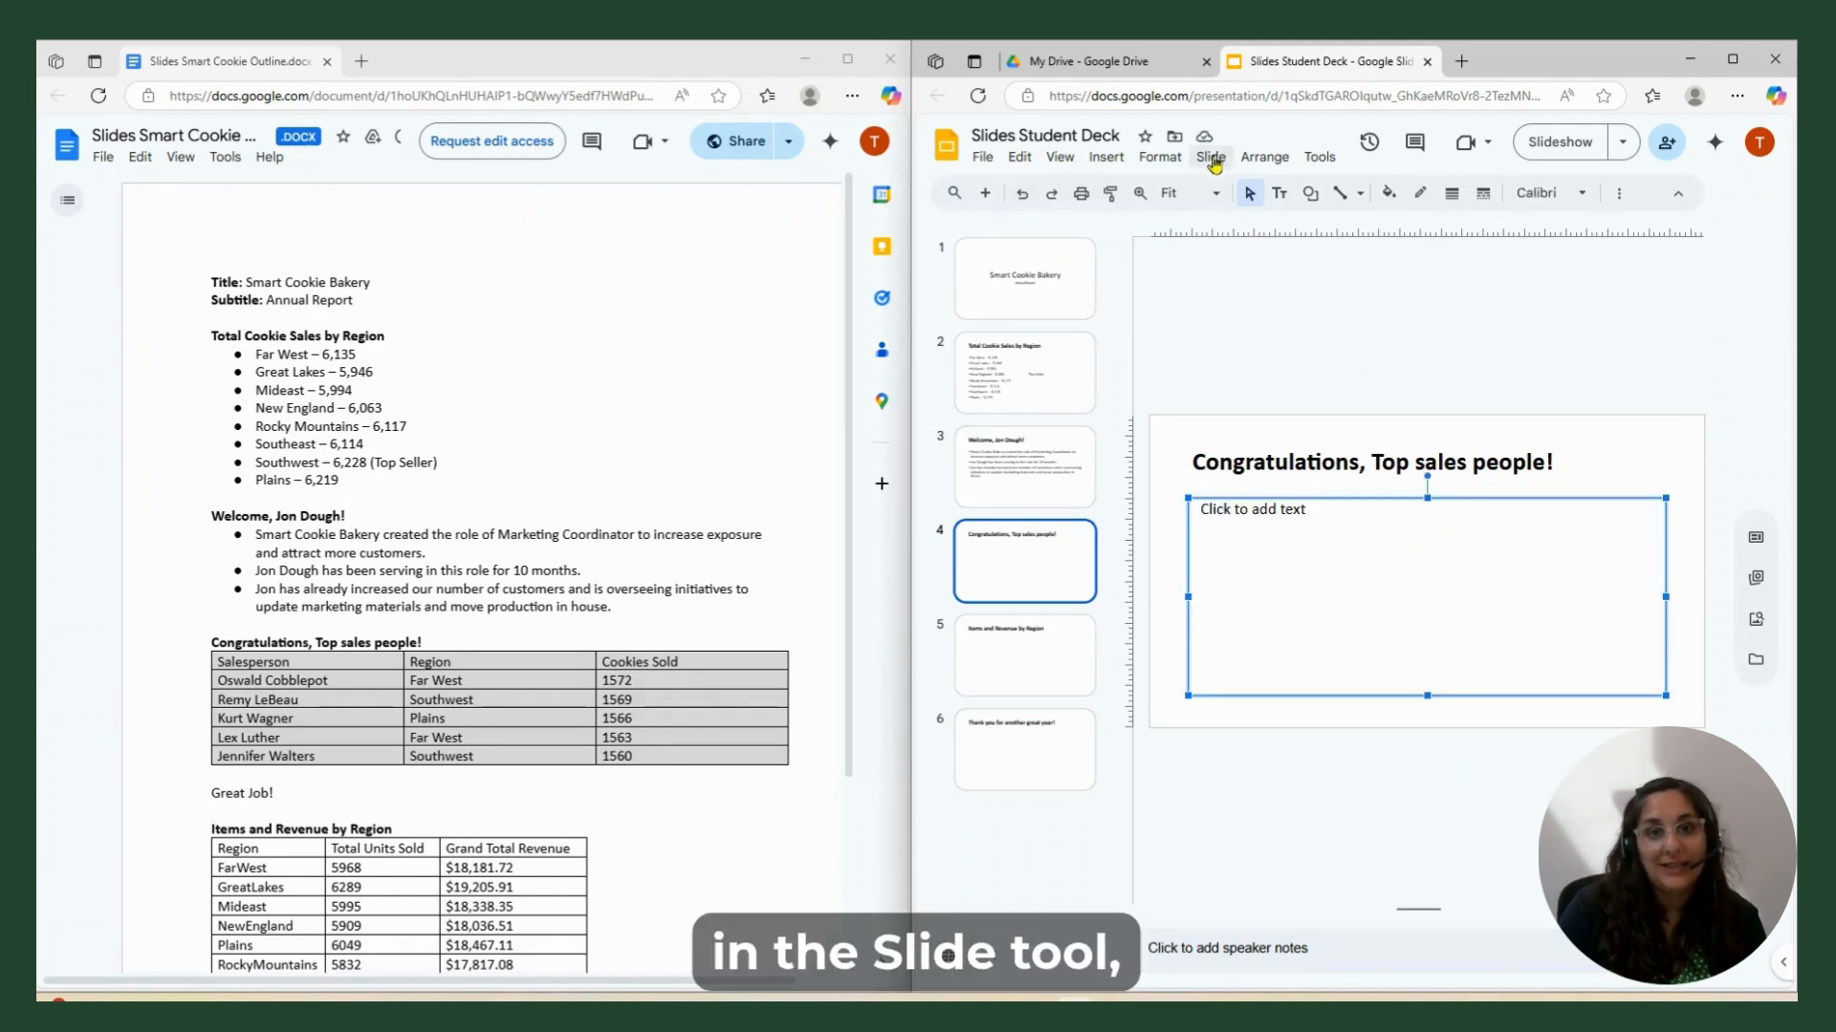
Apply the Title Only layout to slide 4, "Congratulations, Top sales people!".
left_click(1211, 158)
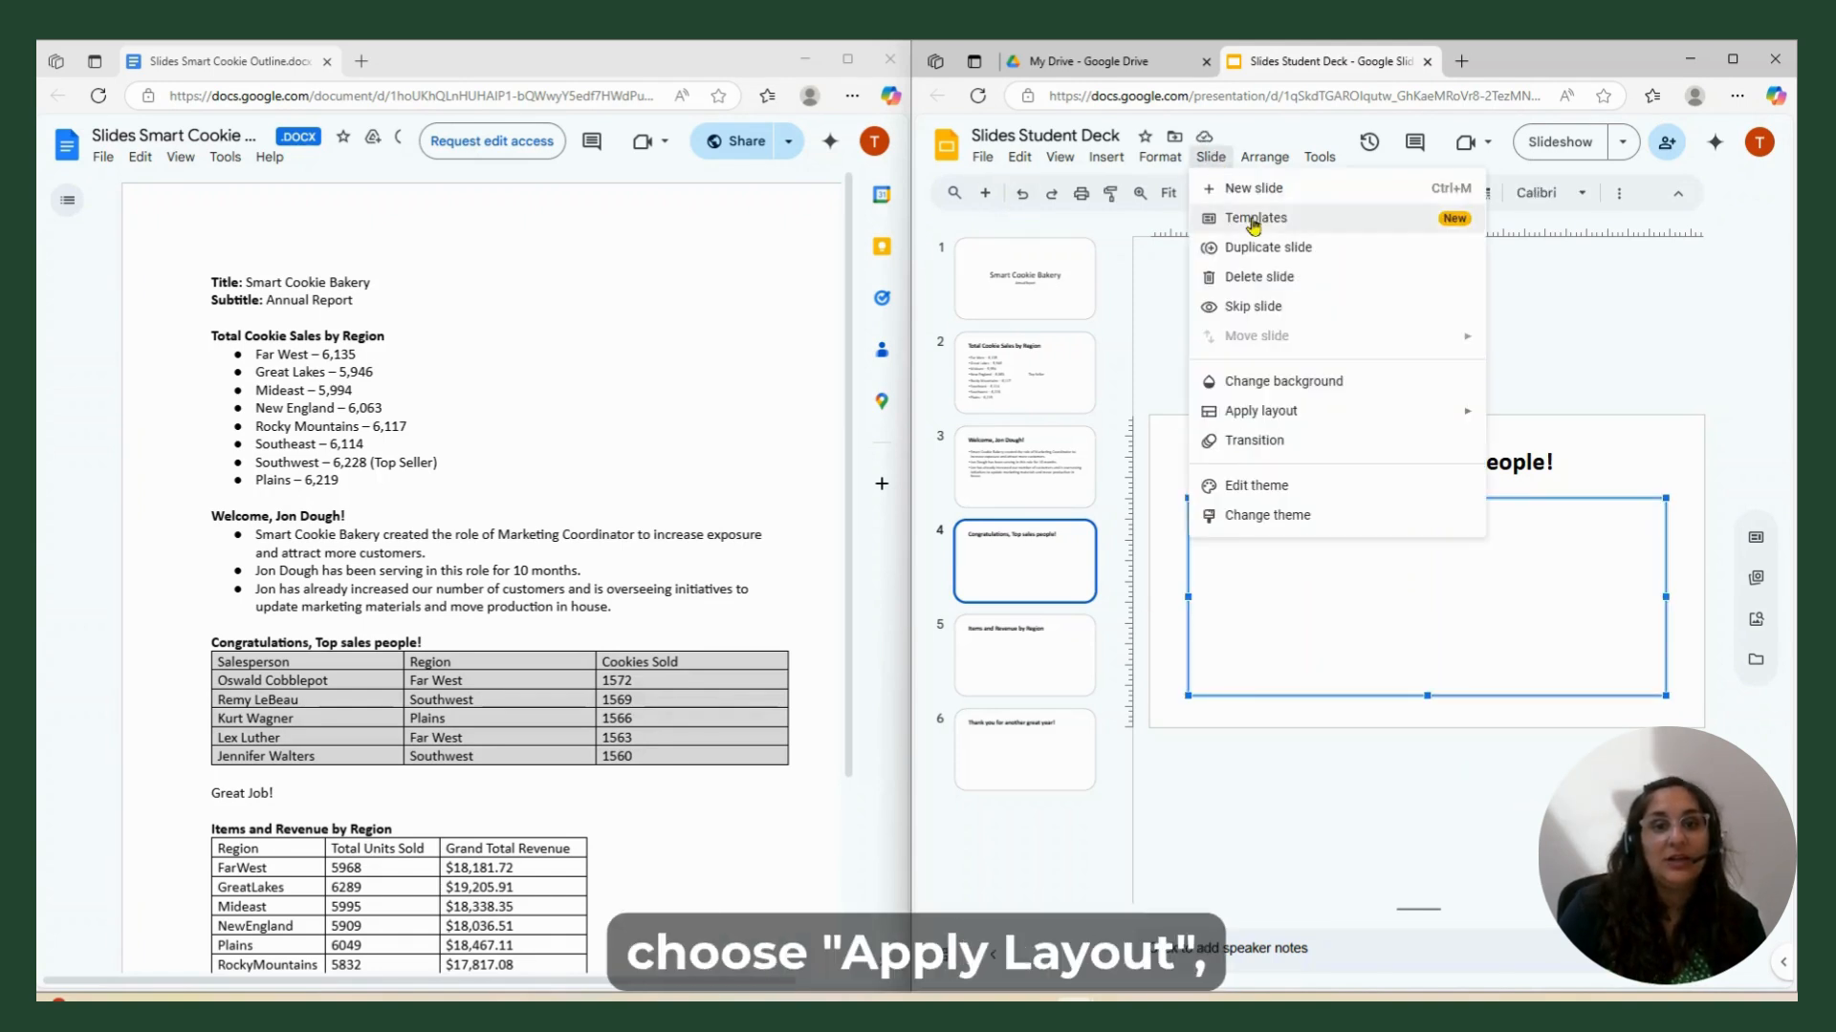
mouse_move(1341, 416)
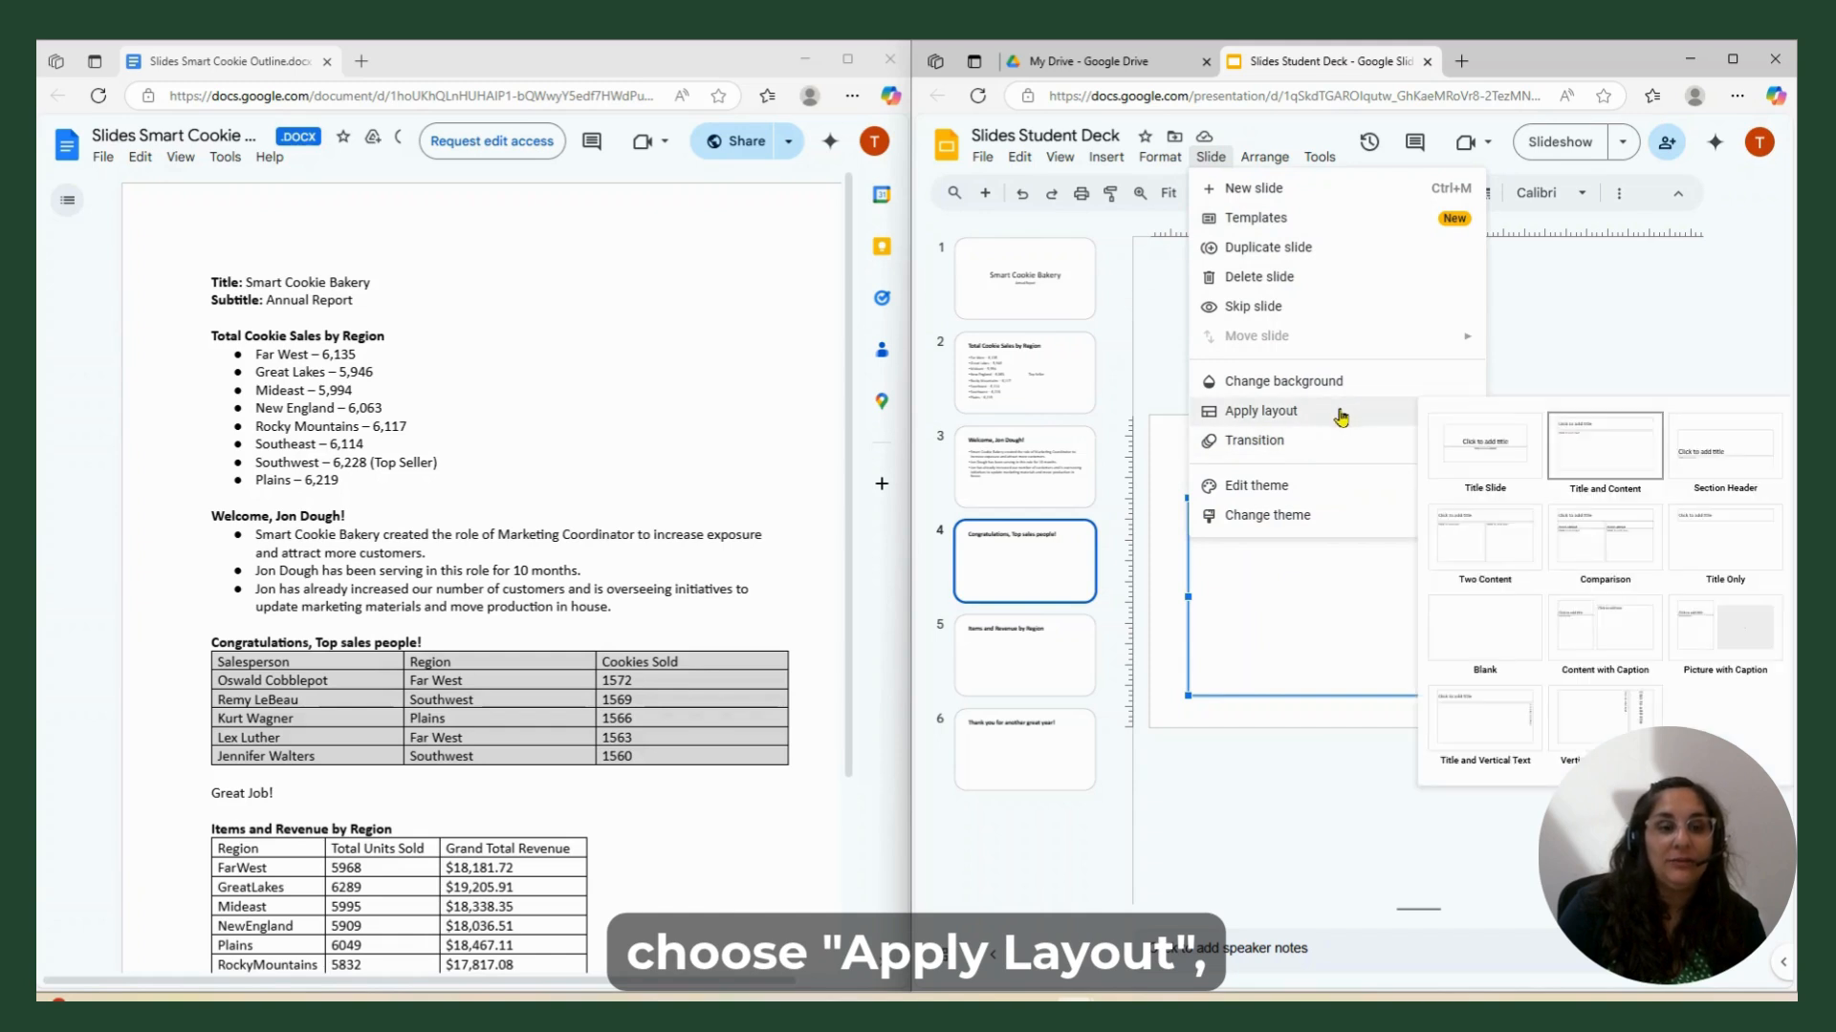
left_click(1731, 537)
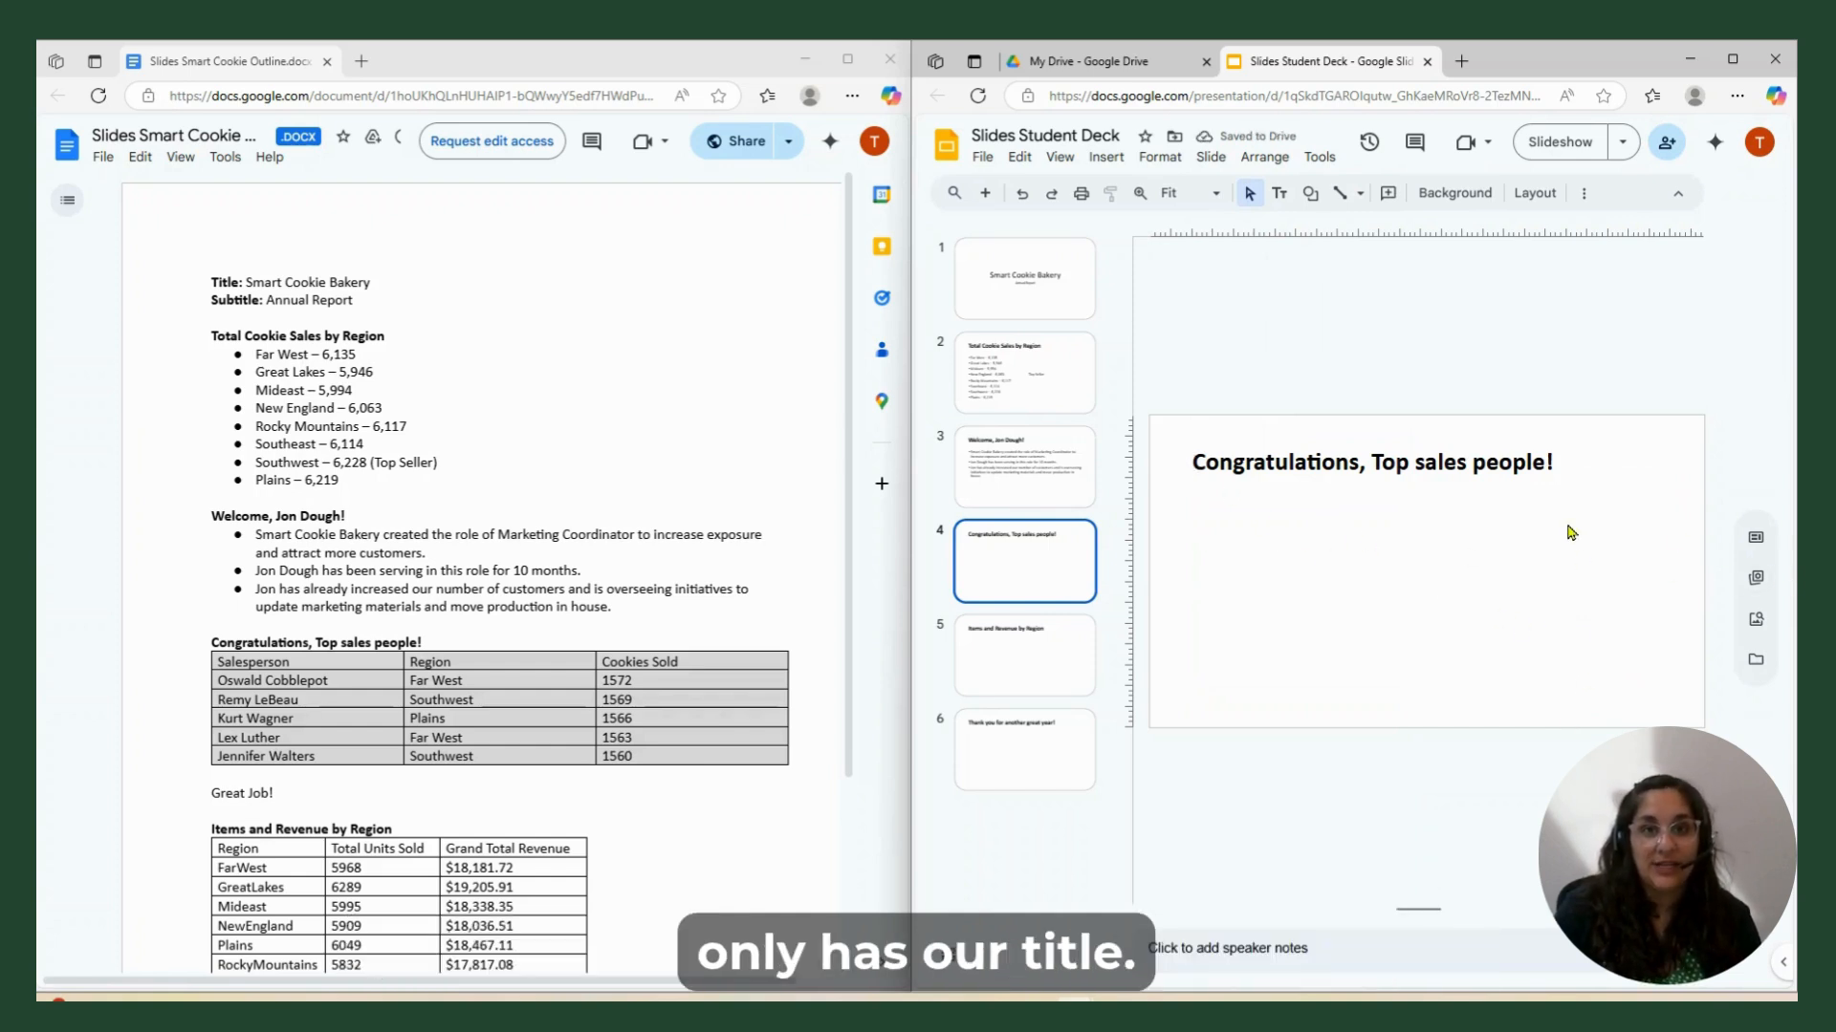
Try pasting the copied salesperson table without formatting onto slide 4 and moving it below the title, and undo both.
left_click(1020, 158)
left_click(1055, 355)
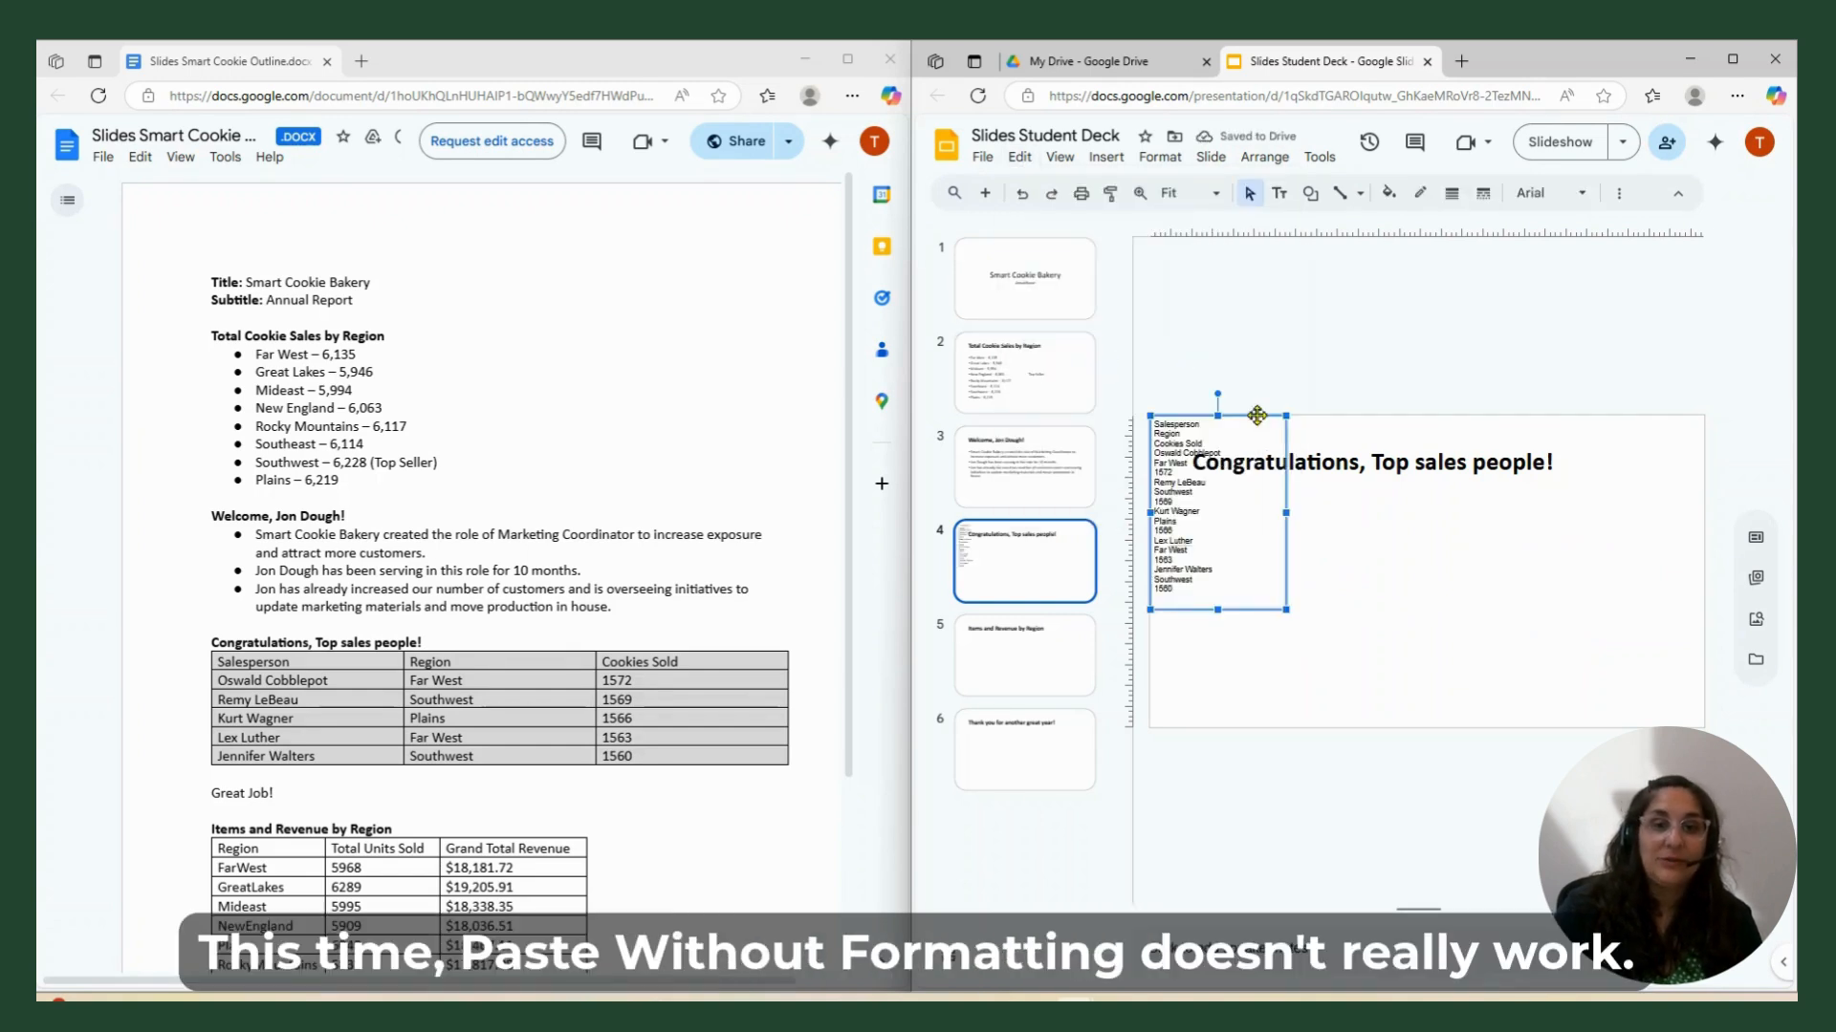
left_click_drag(1262, 428, 1439, 493)
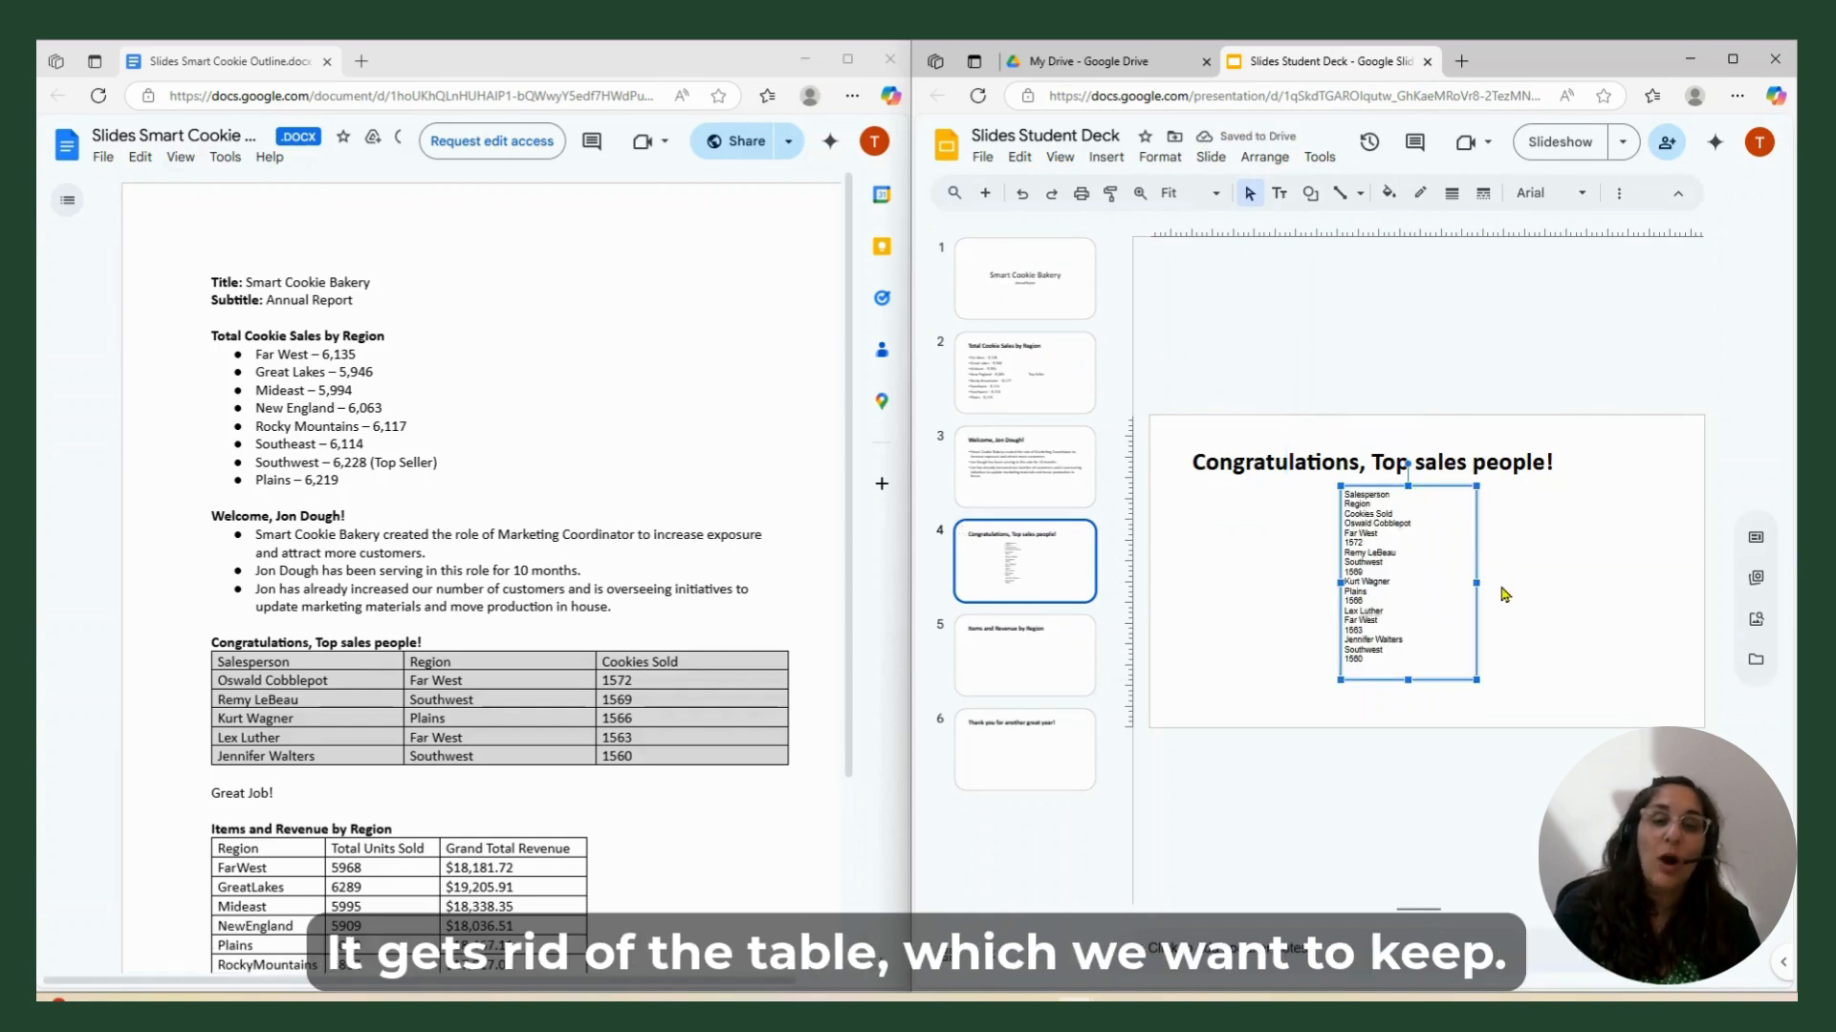
left_click(1020, 197)
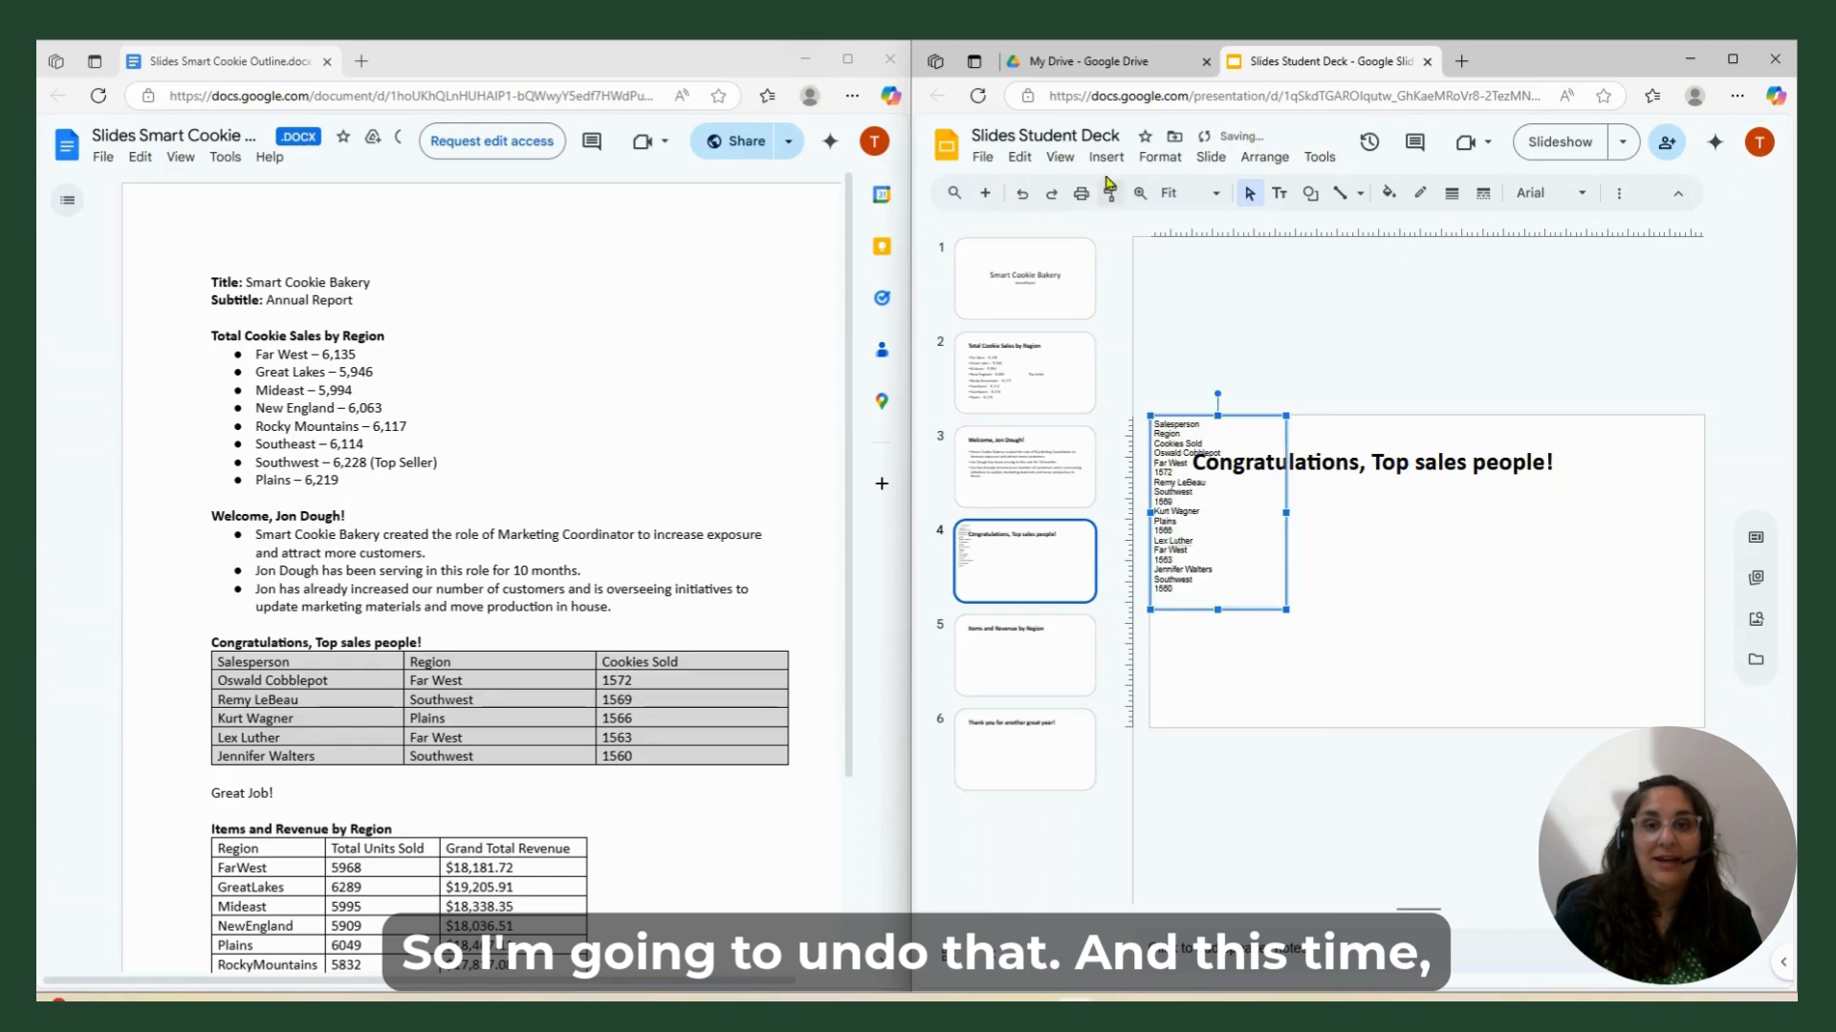
left_click(1021, 195)
Paste the salesperson table with its formatting onto slide 4, move it below the title and enlarge it to fill the content area.
left_click(1018, 157)
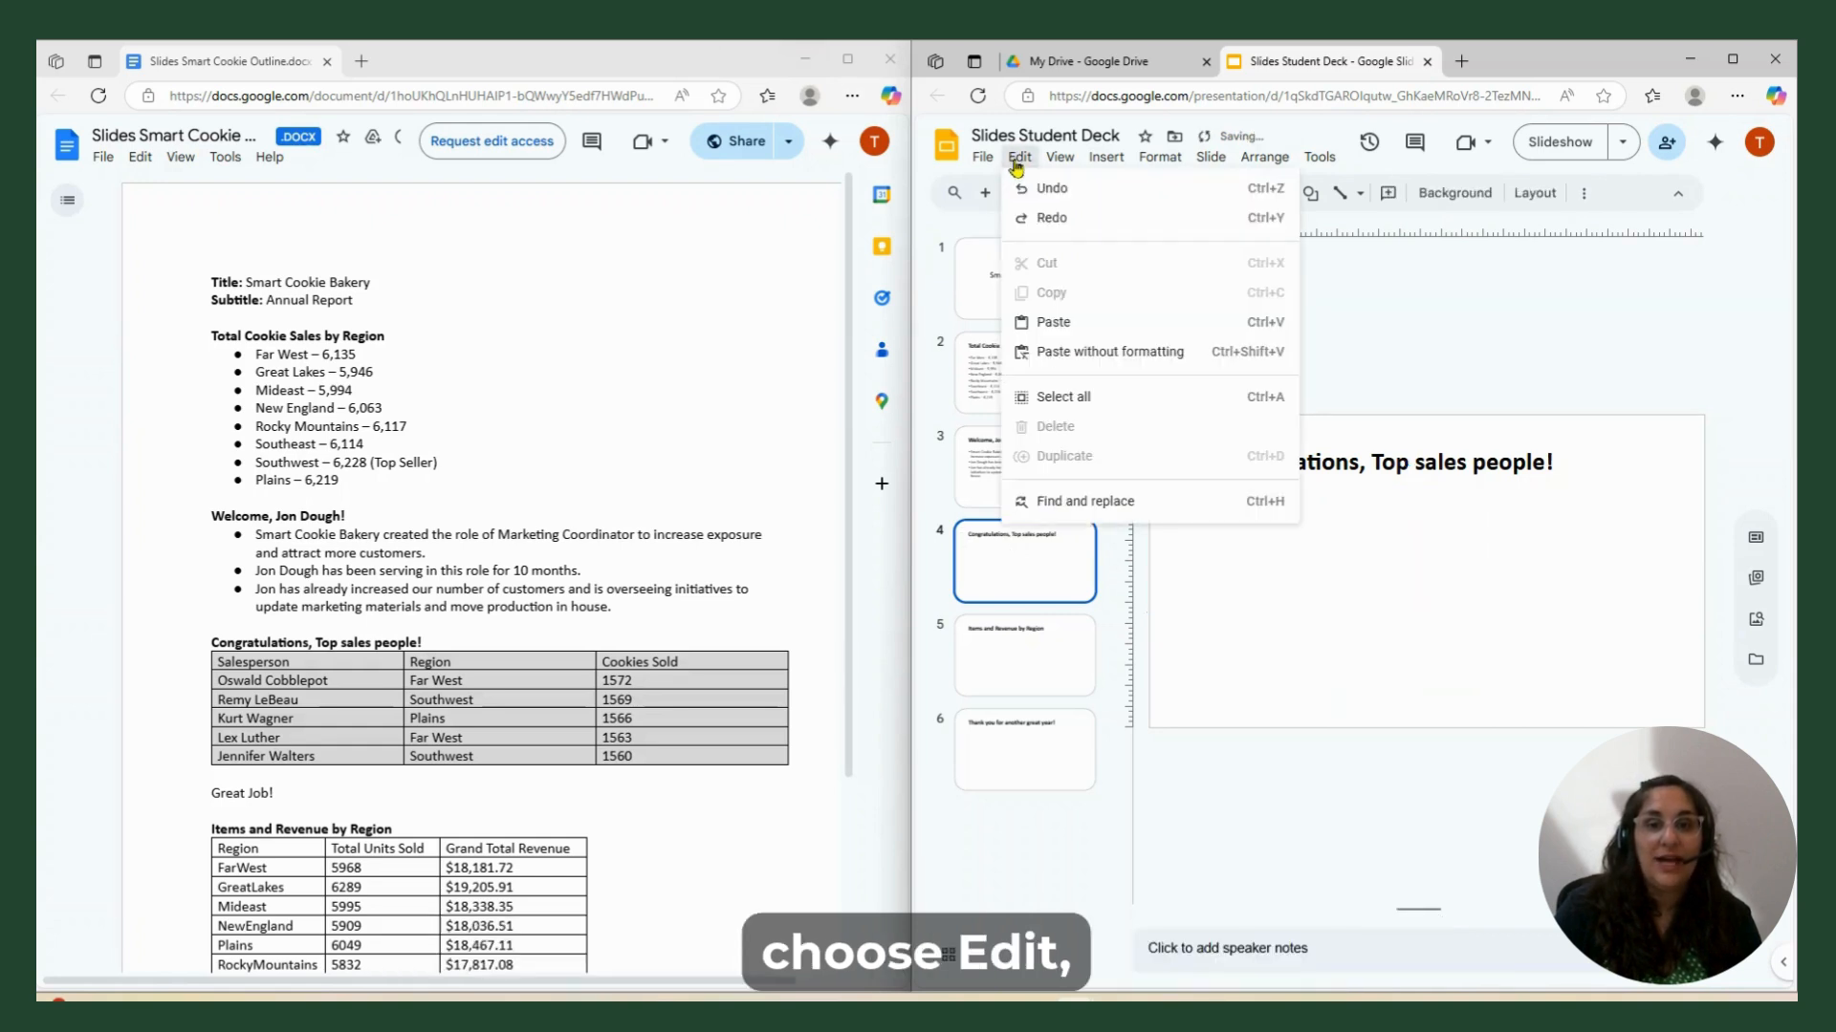
left_click(1053, 322)
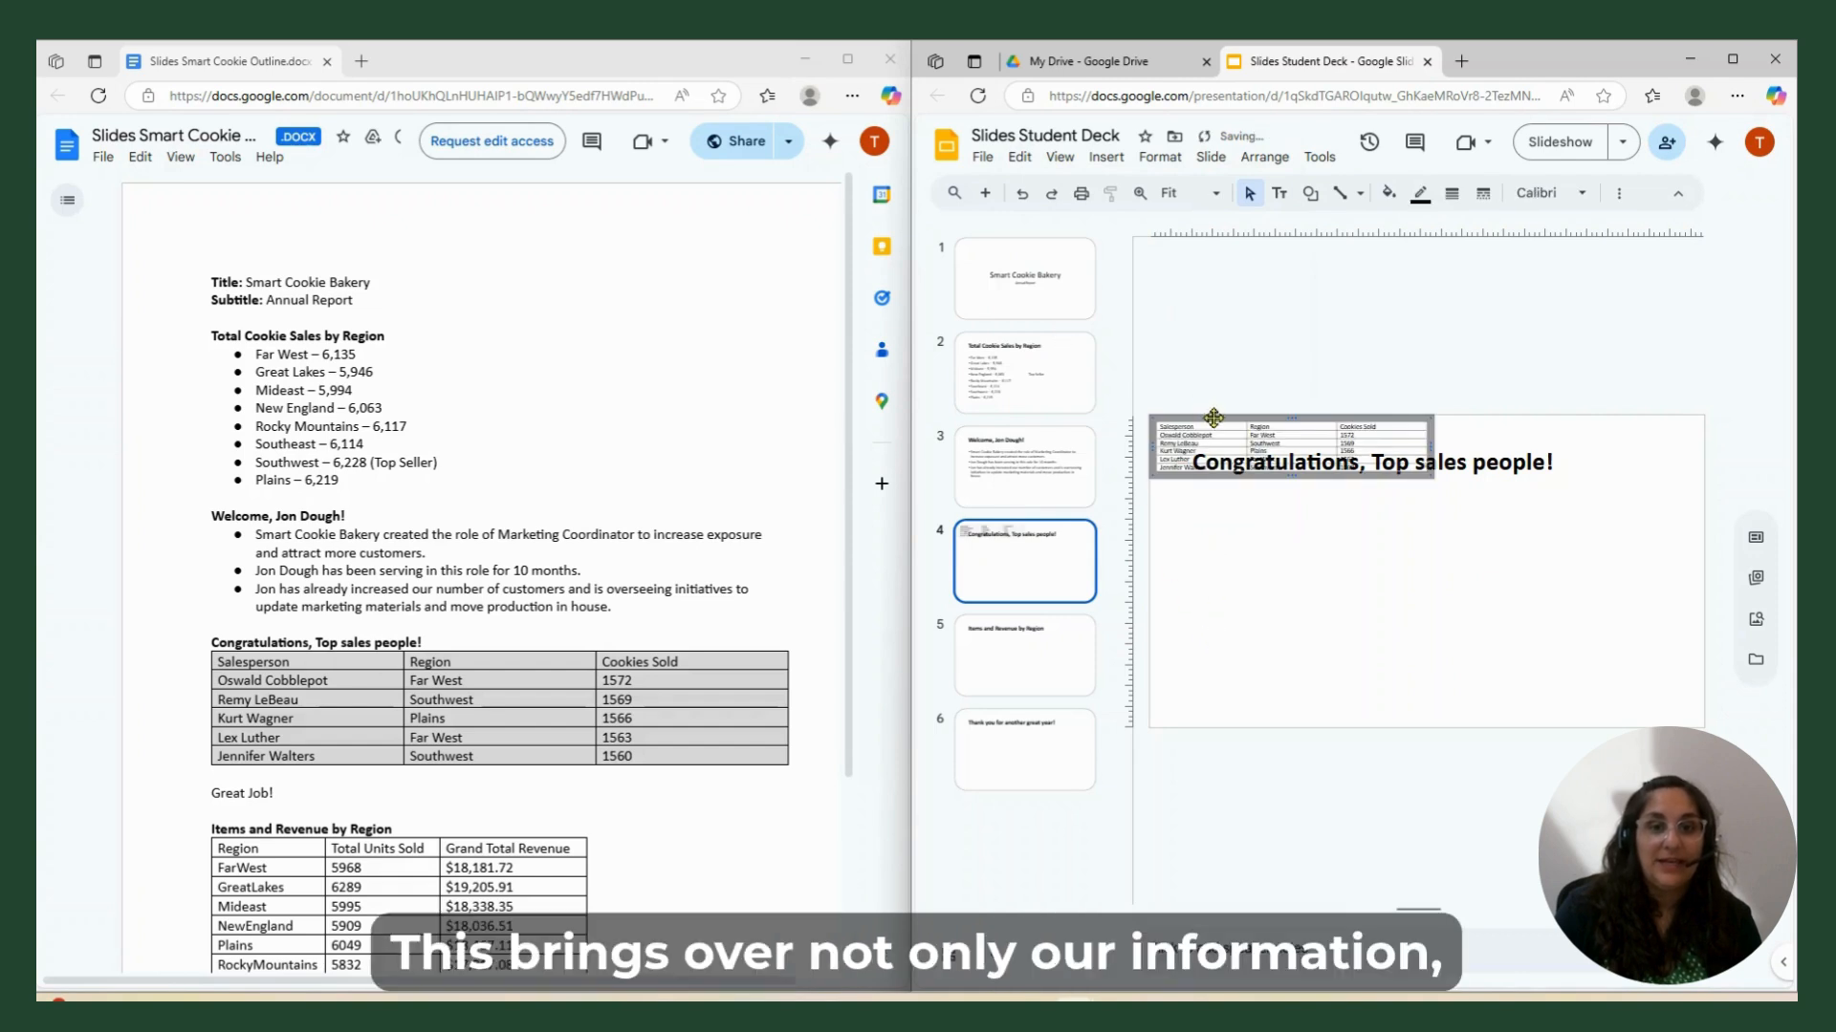
left_click_drag(1204, 413, 1244, 509)
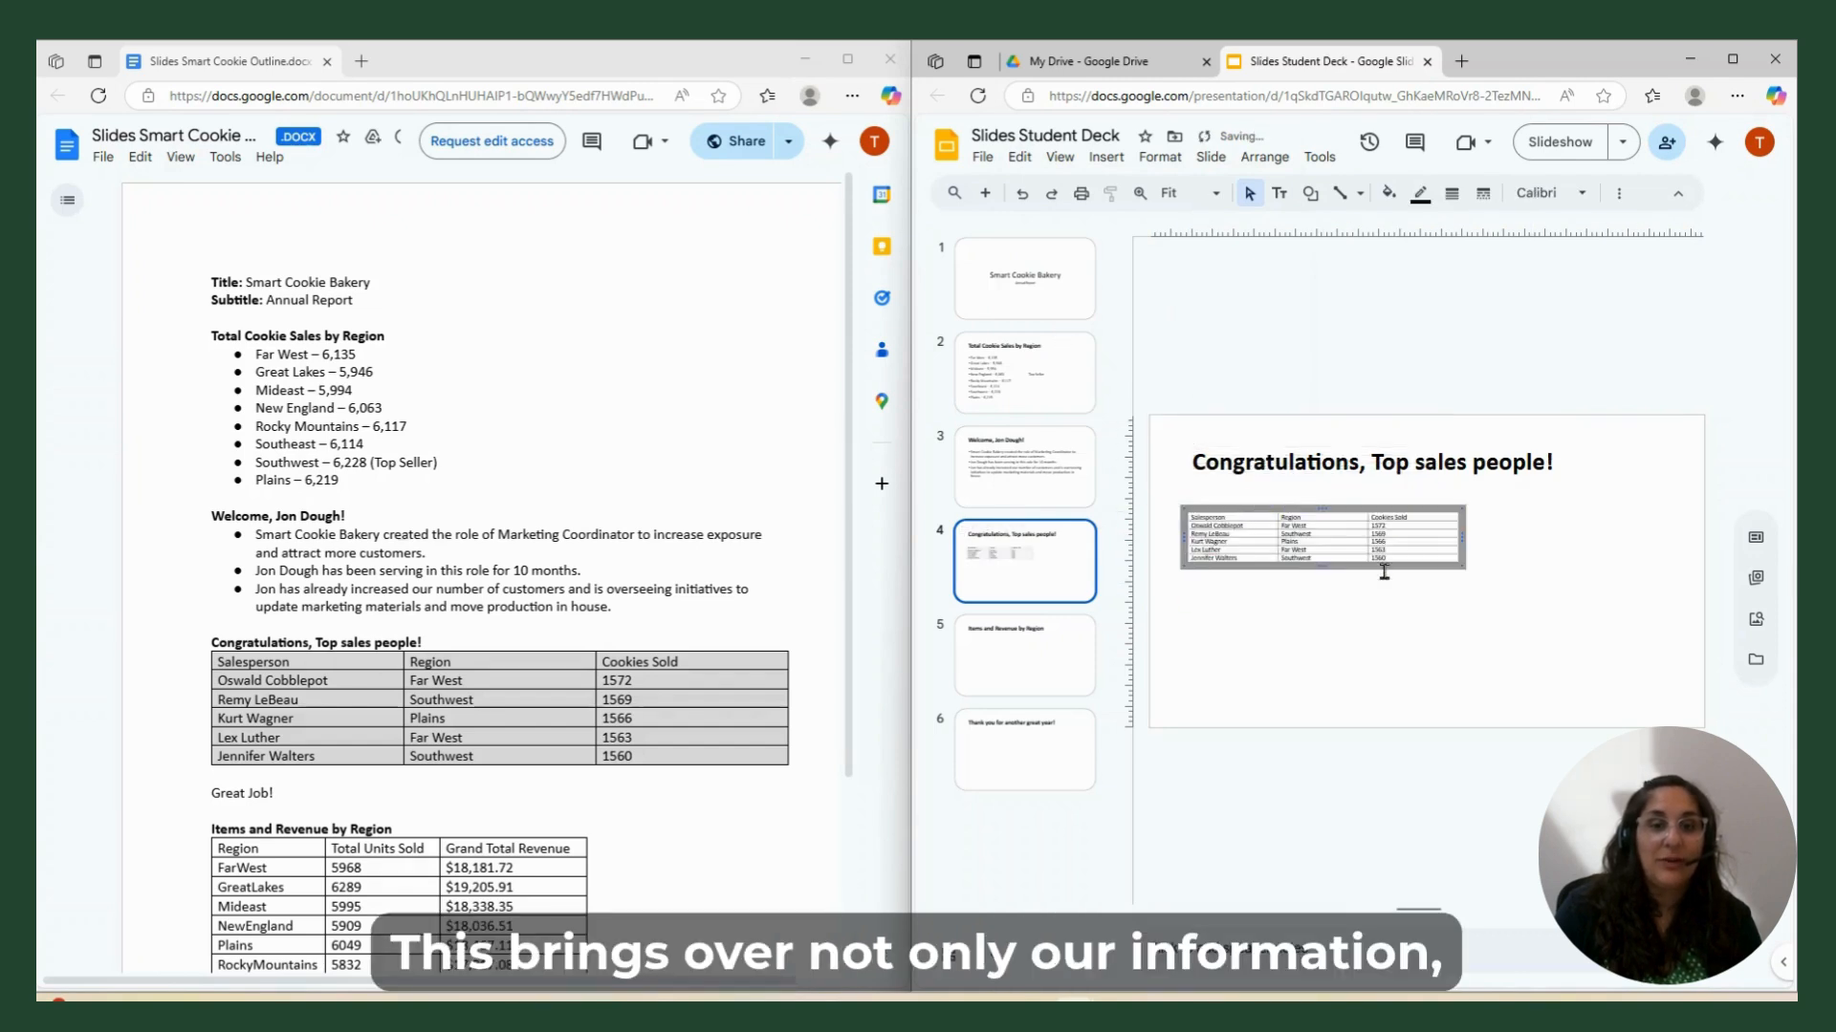
left_click_drag(1459, 566, 1665, 694)
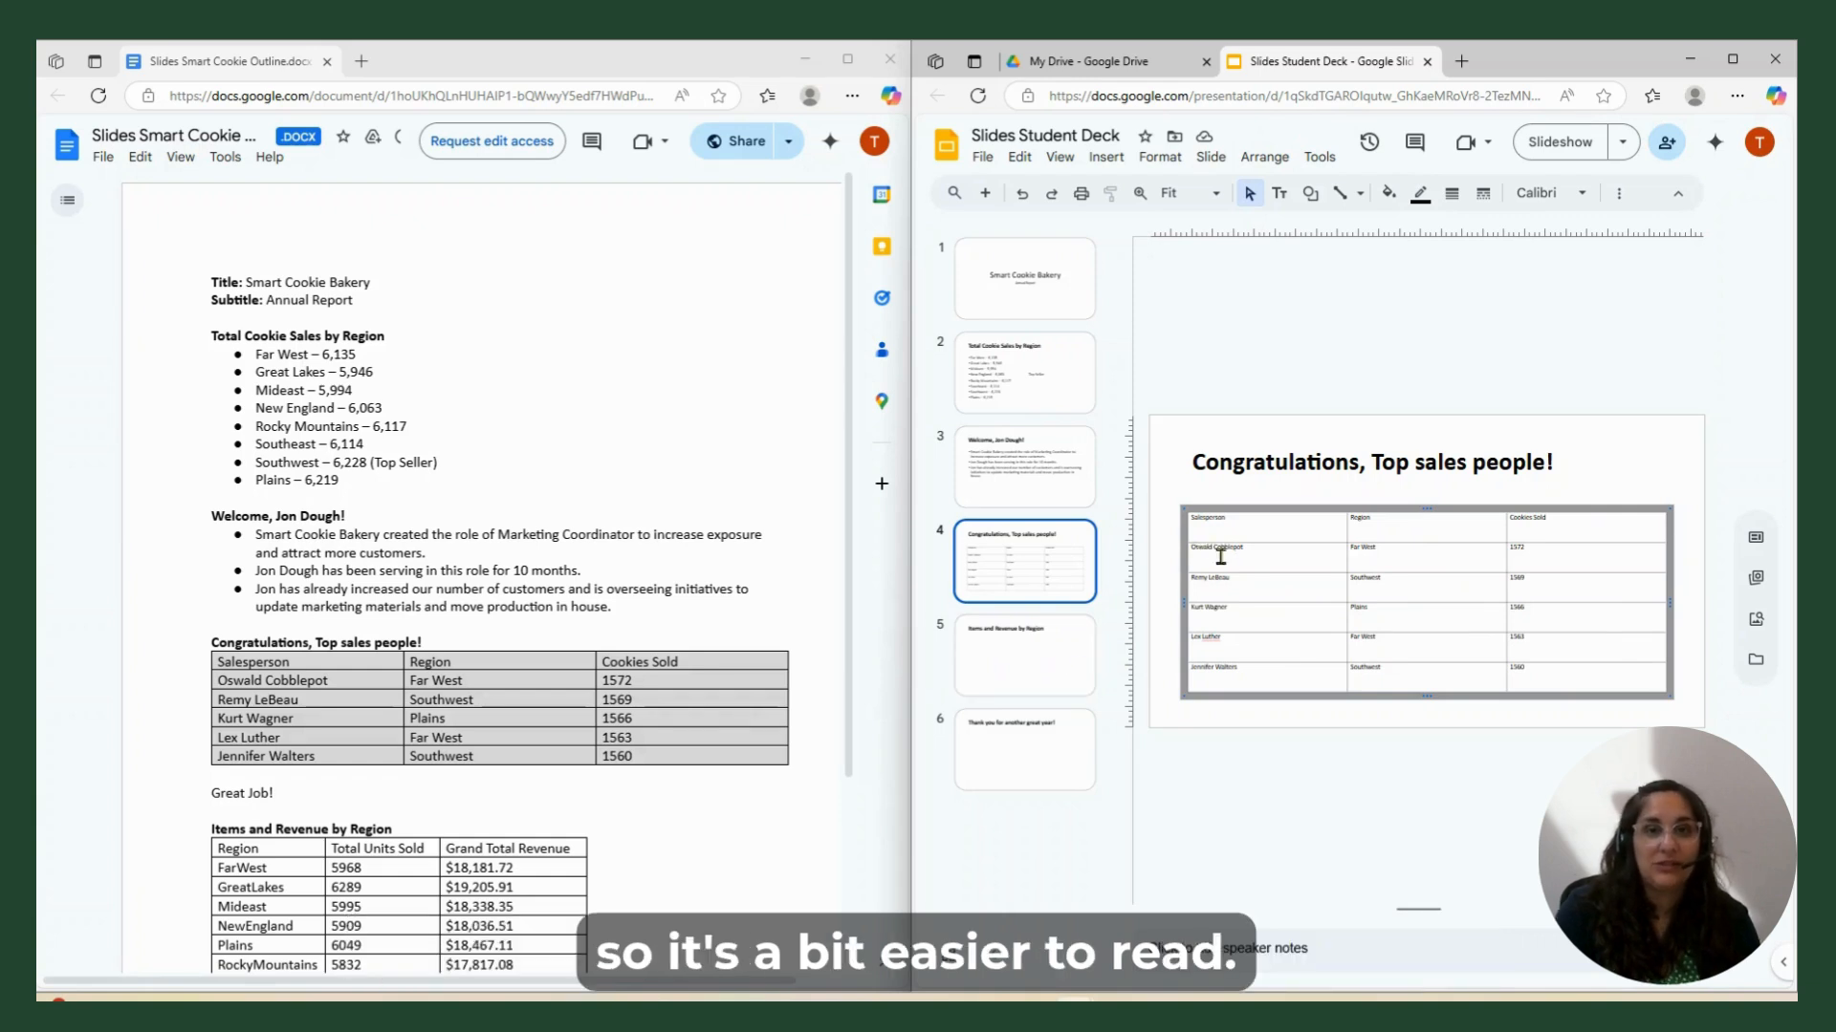
Go to slide 5 and copy the full "Items and Revenue by Region" table from the outline document.
left_click(1022, 679)
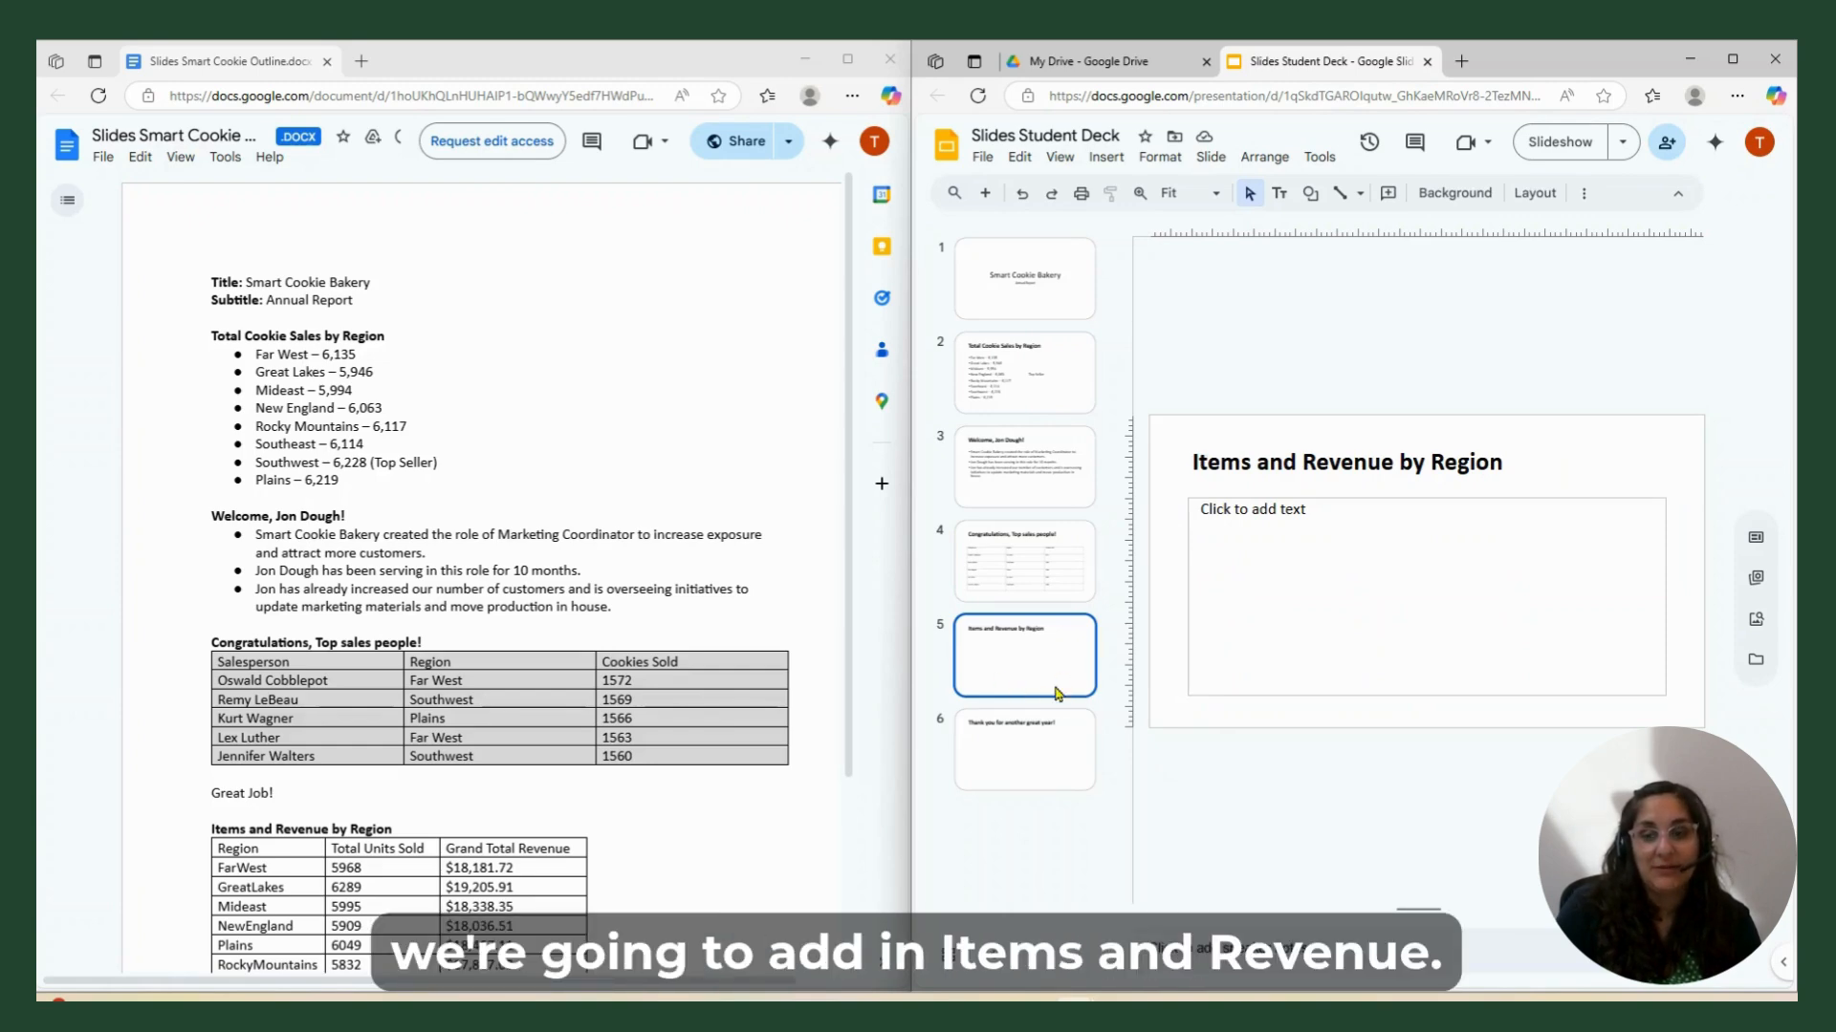
scroll(408, 631, "down", 3)
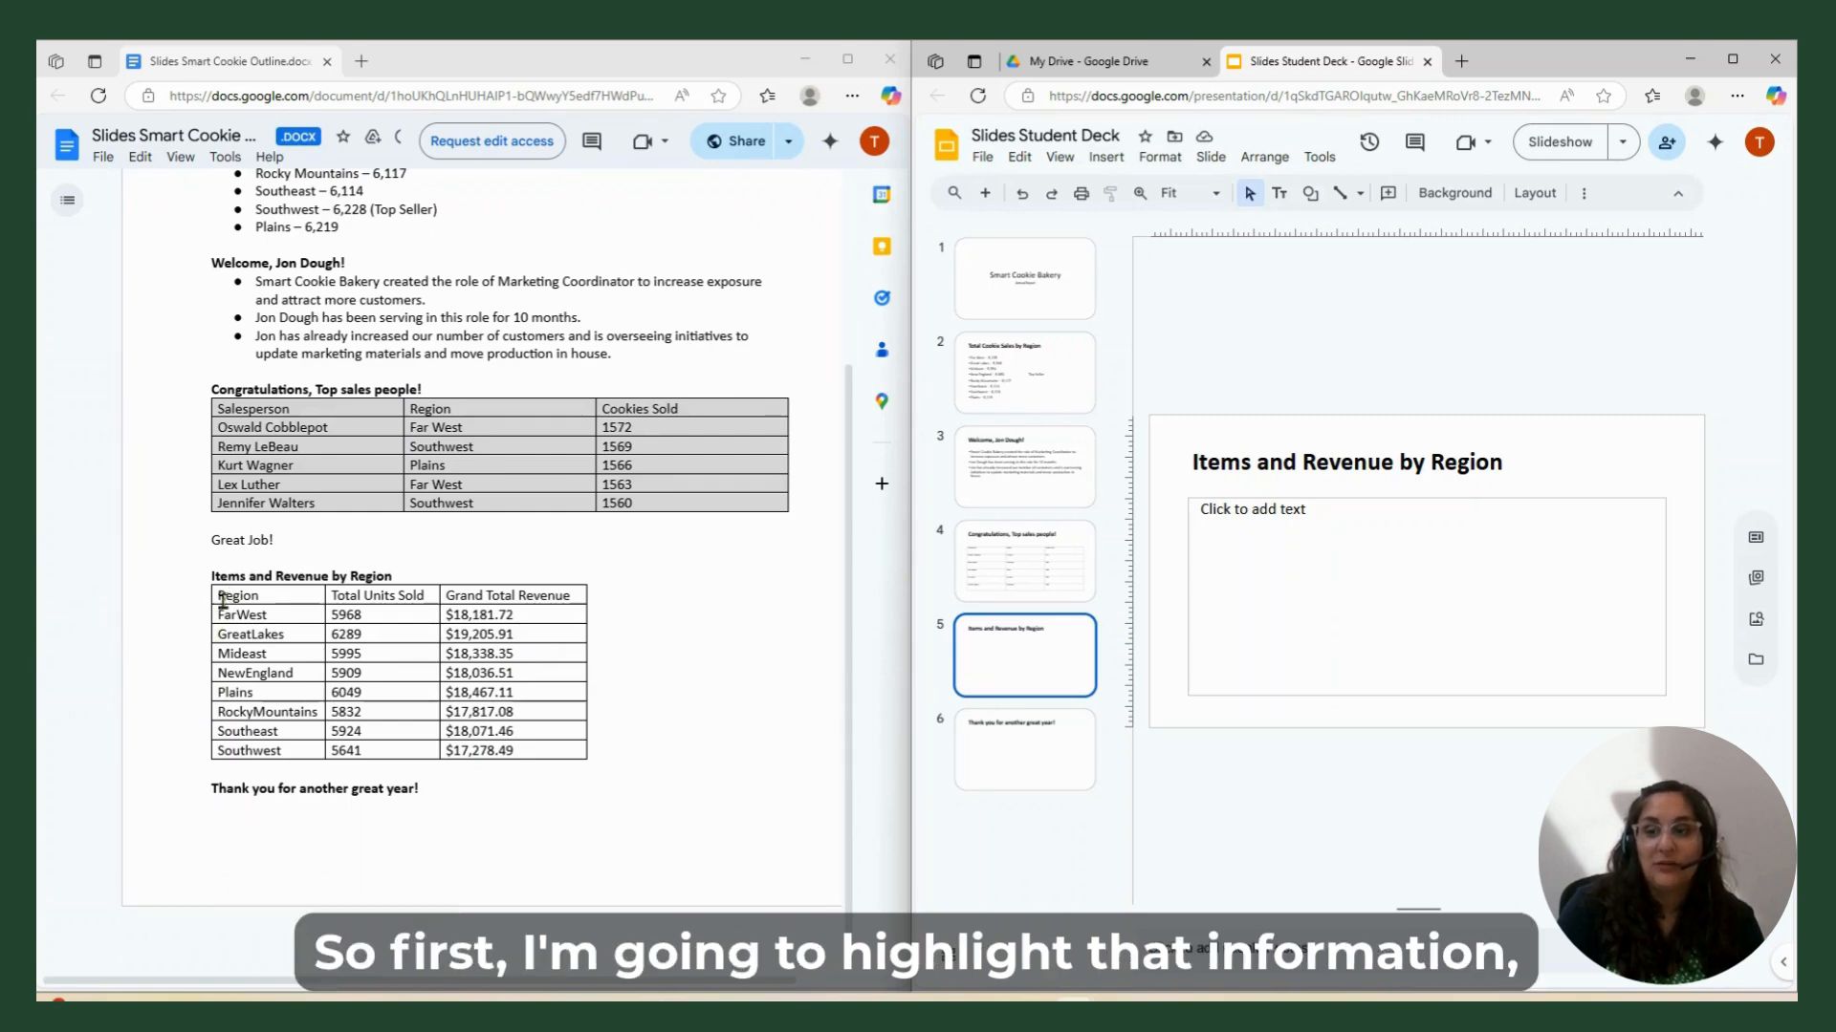
left_click_drag(222, 600, 508, 748)
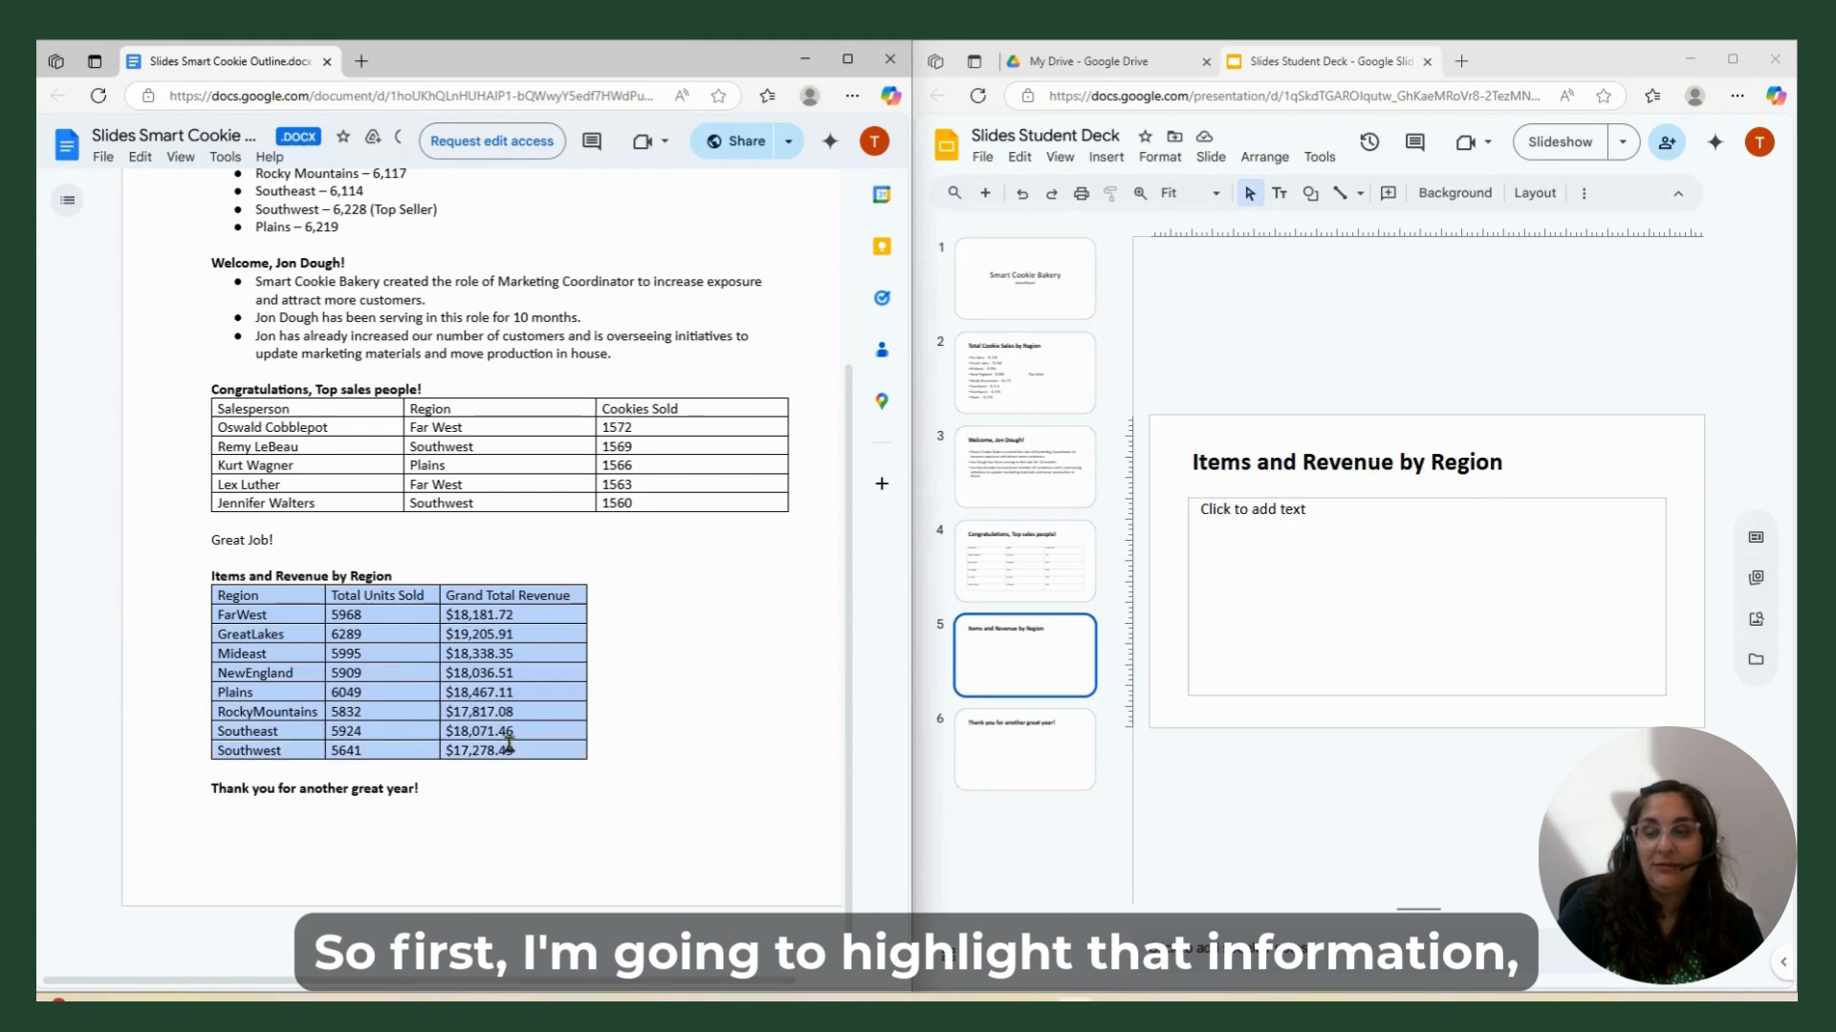
left_click(139, 155)
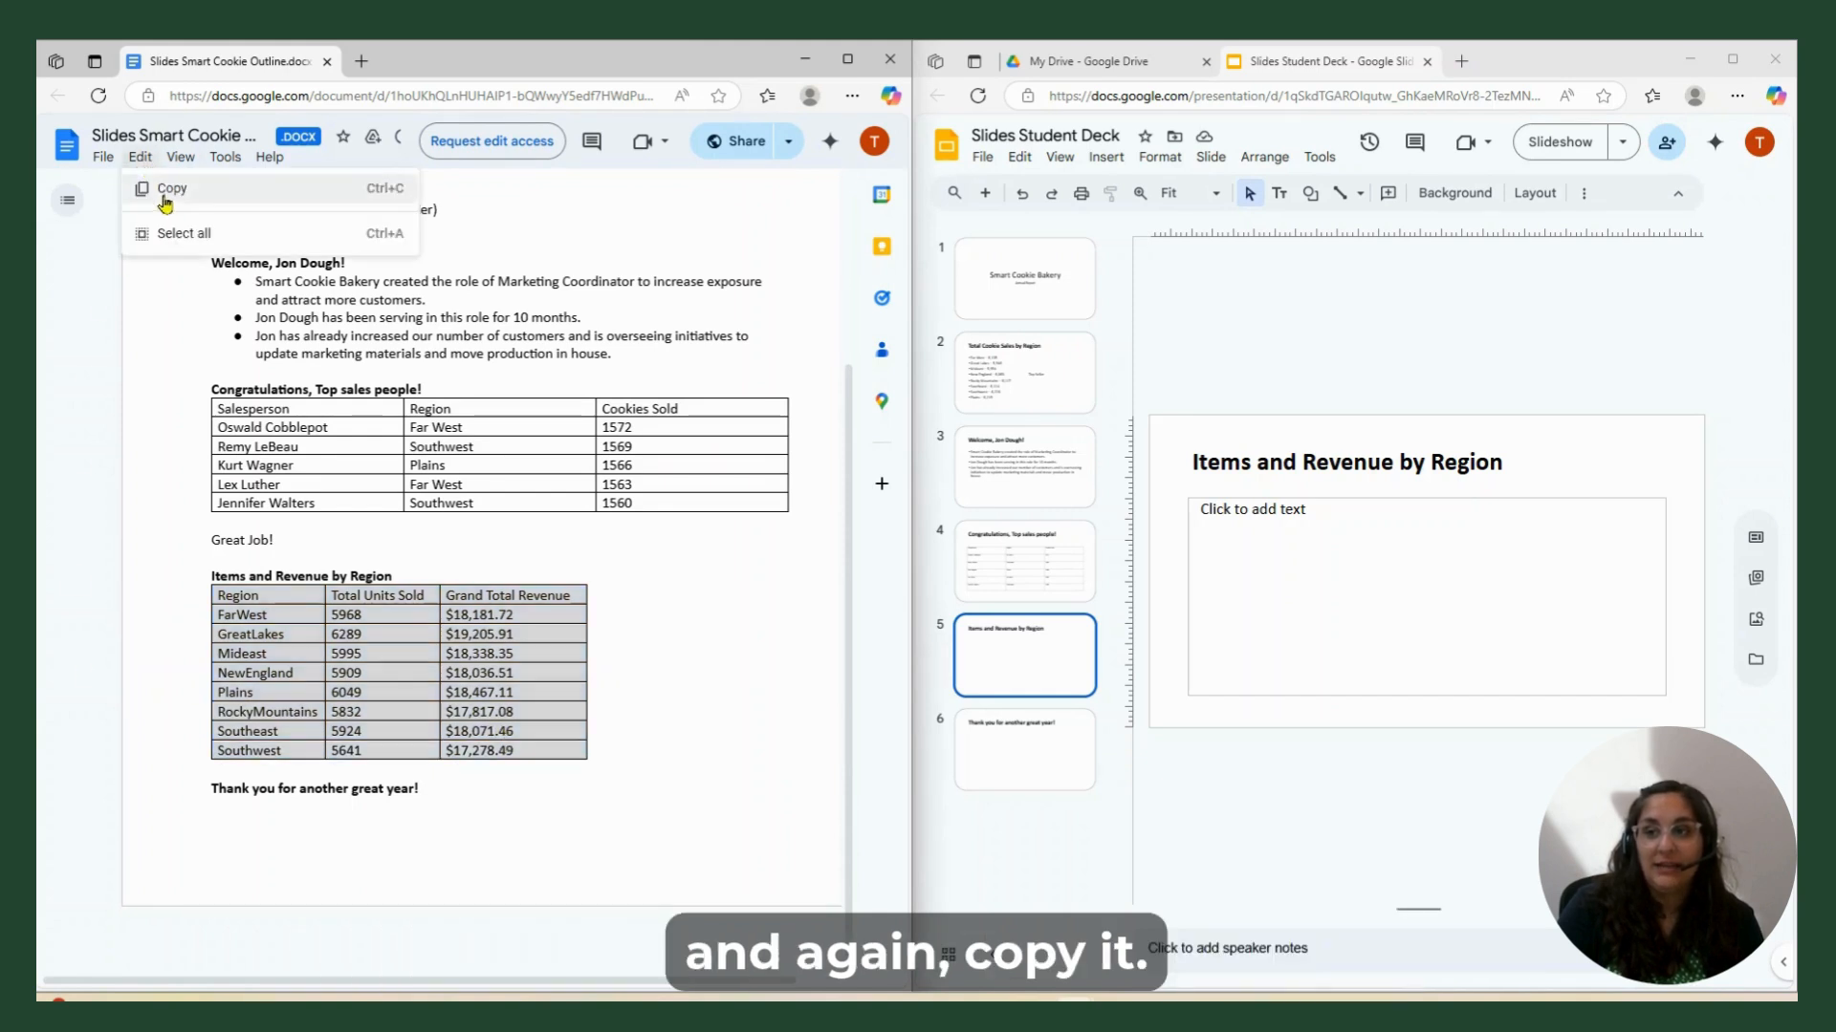
left_click(165, 198)
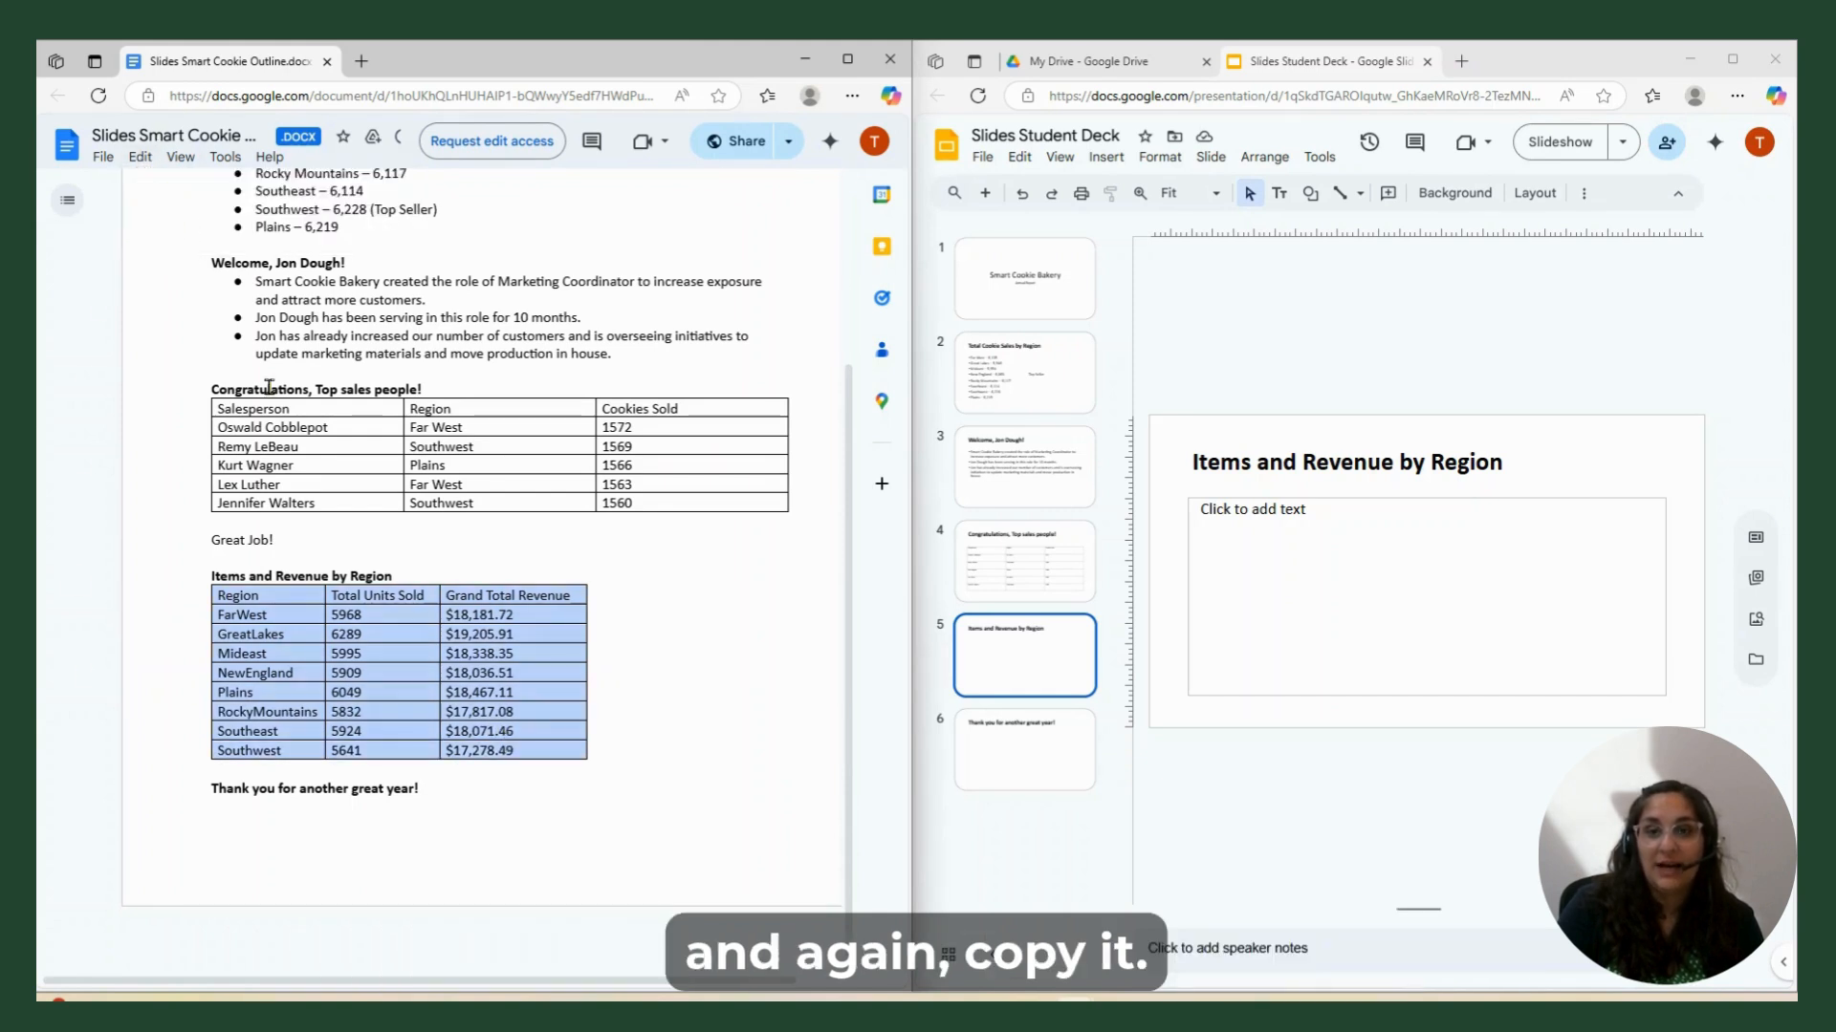
Apply the Title Only layout to slide 5, "Items and Revenue by Region".
left_click(1411, 426)
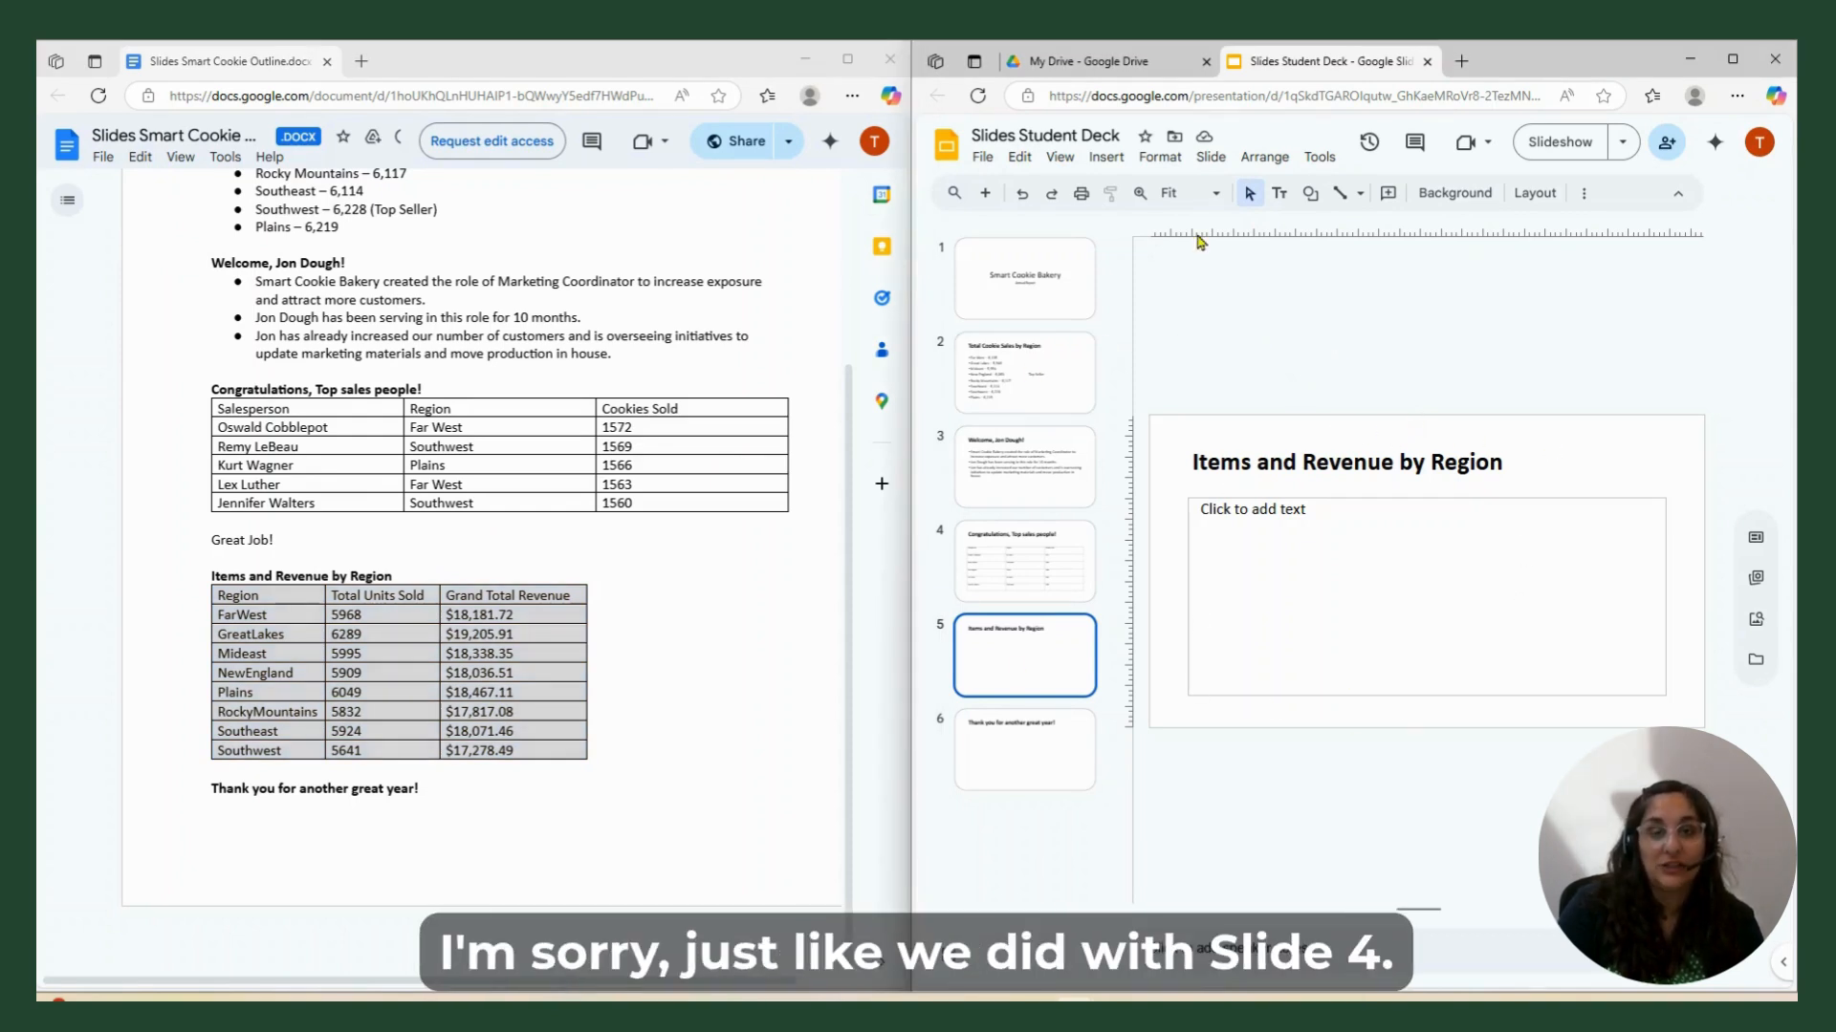
left_click(1212, 159)
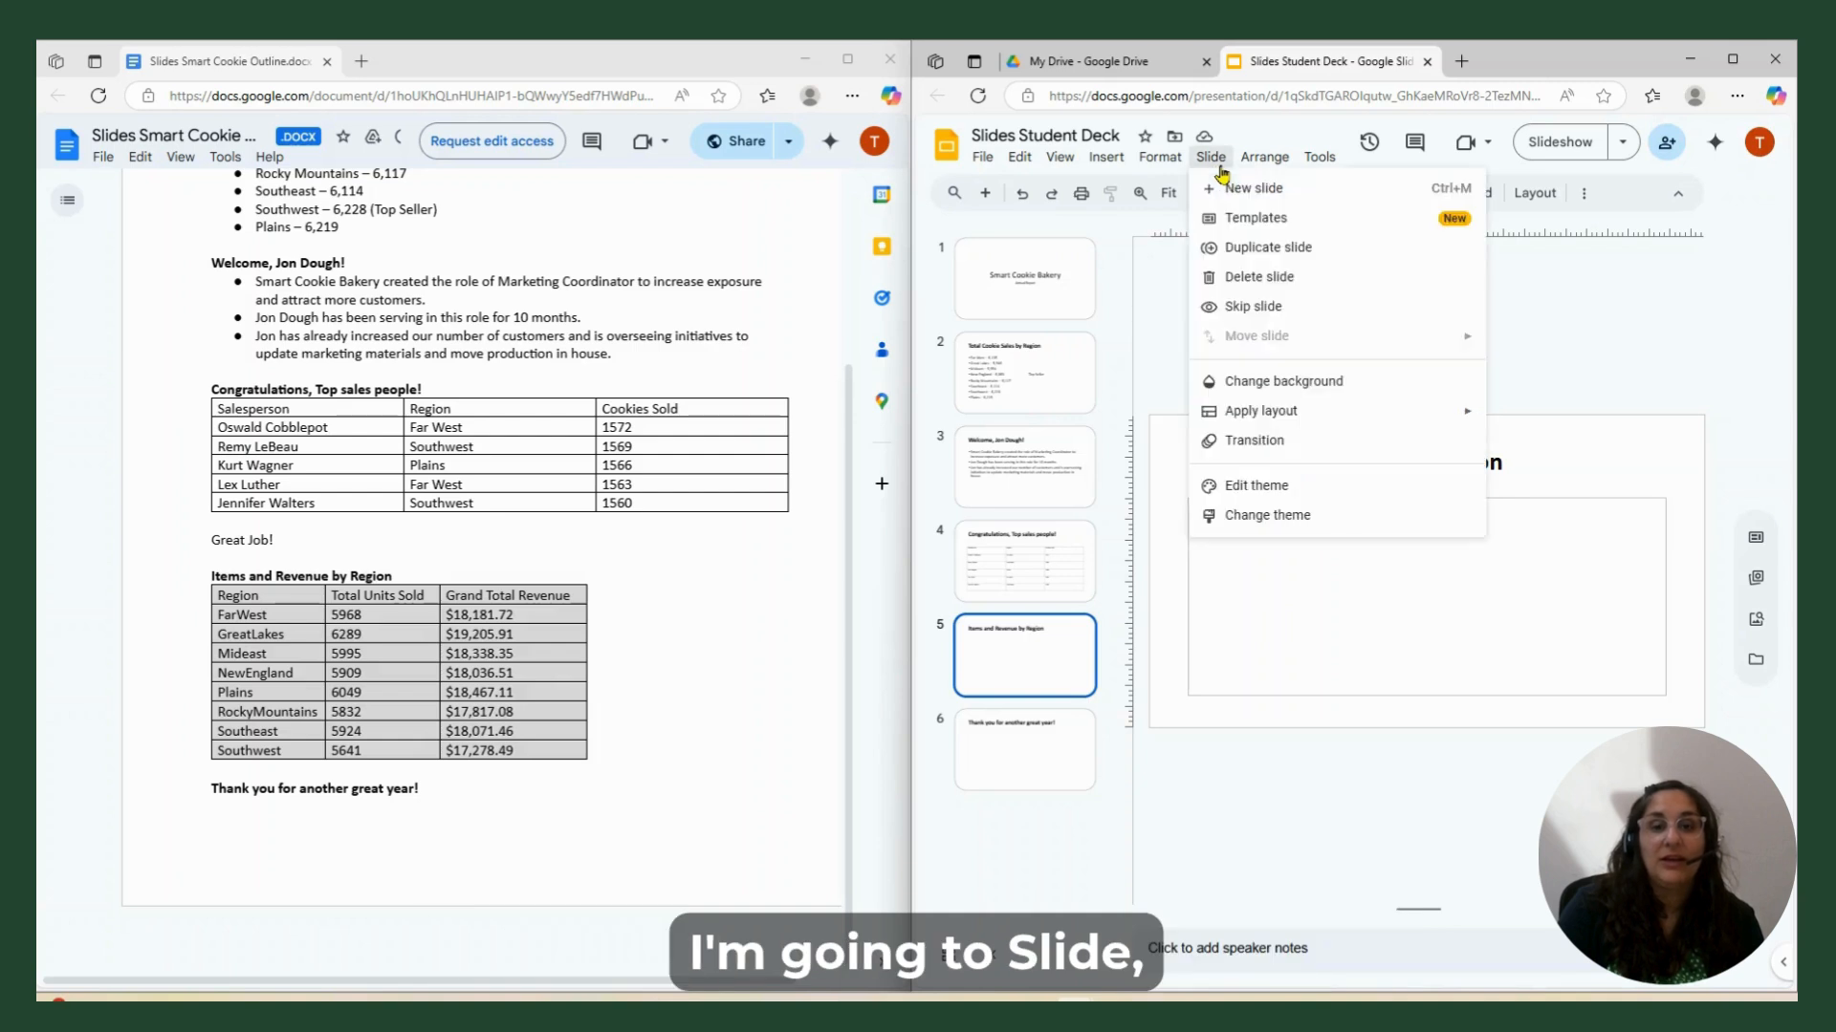
mouse_move(1253, 423)
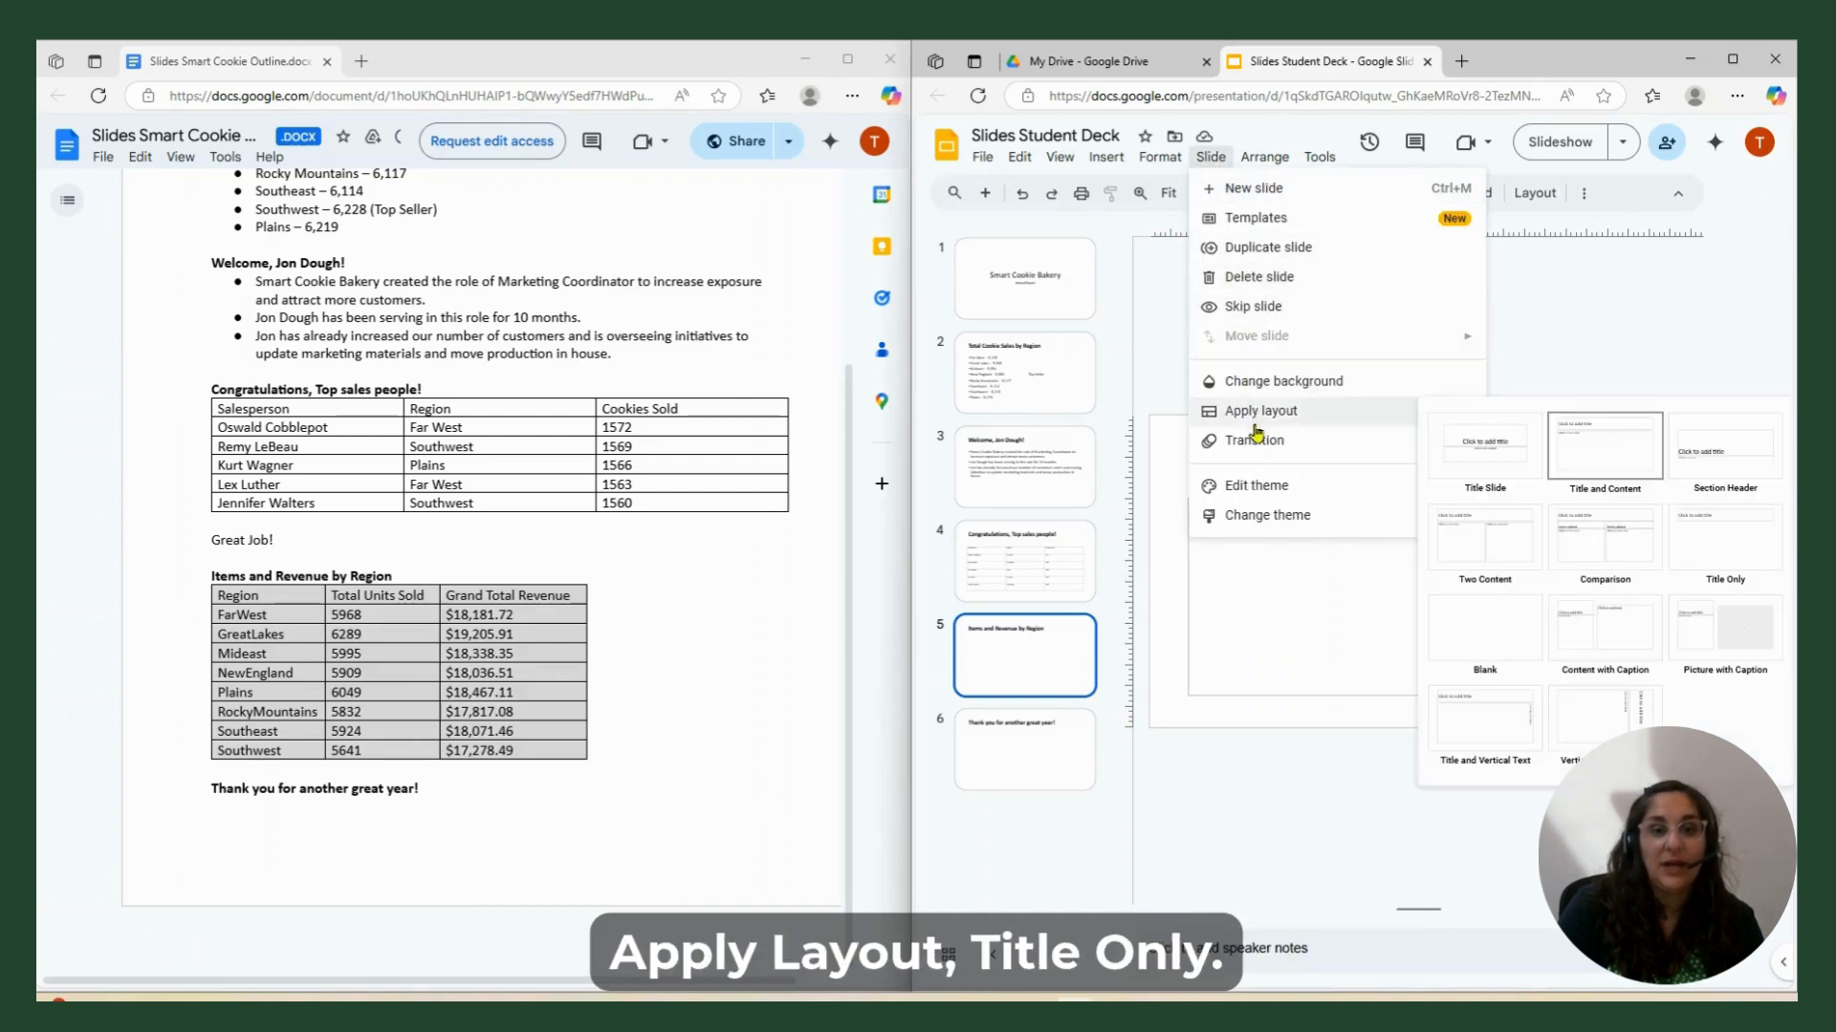
left_click(1753, 531)
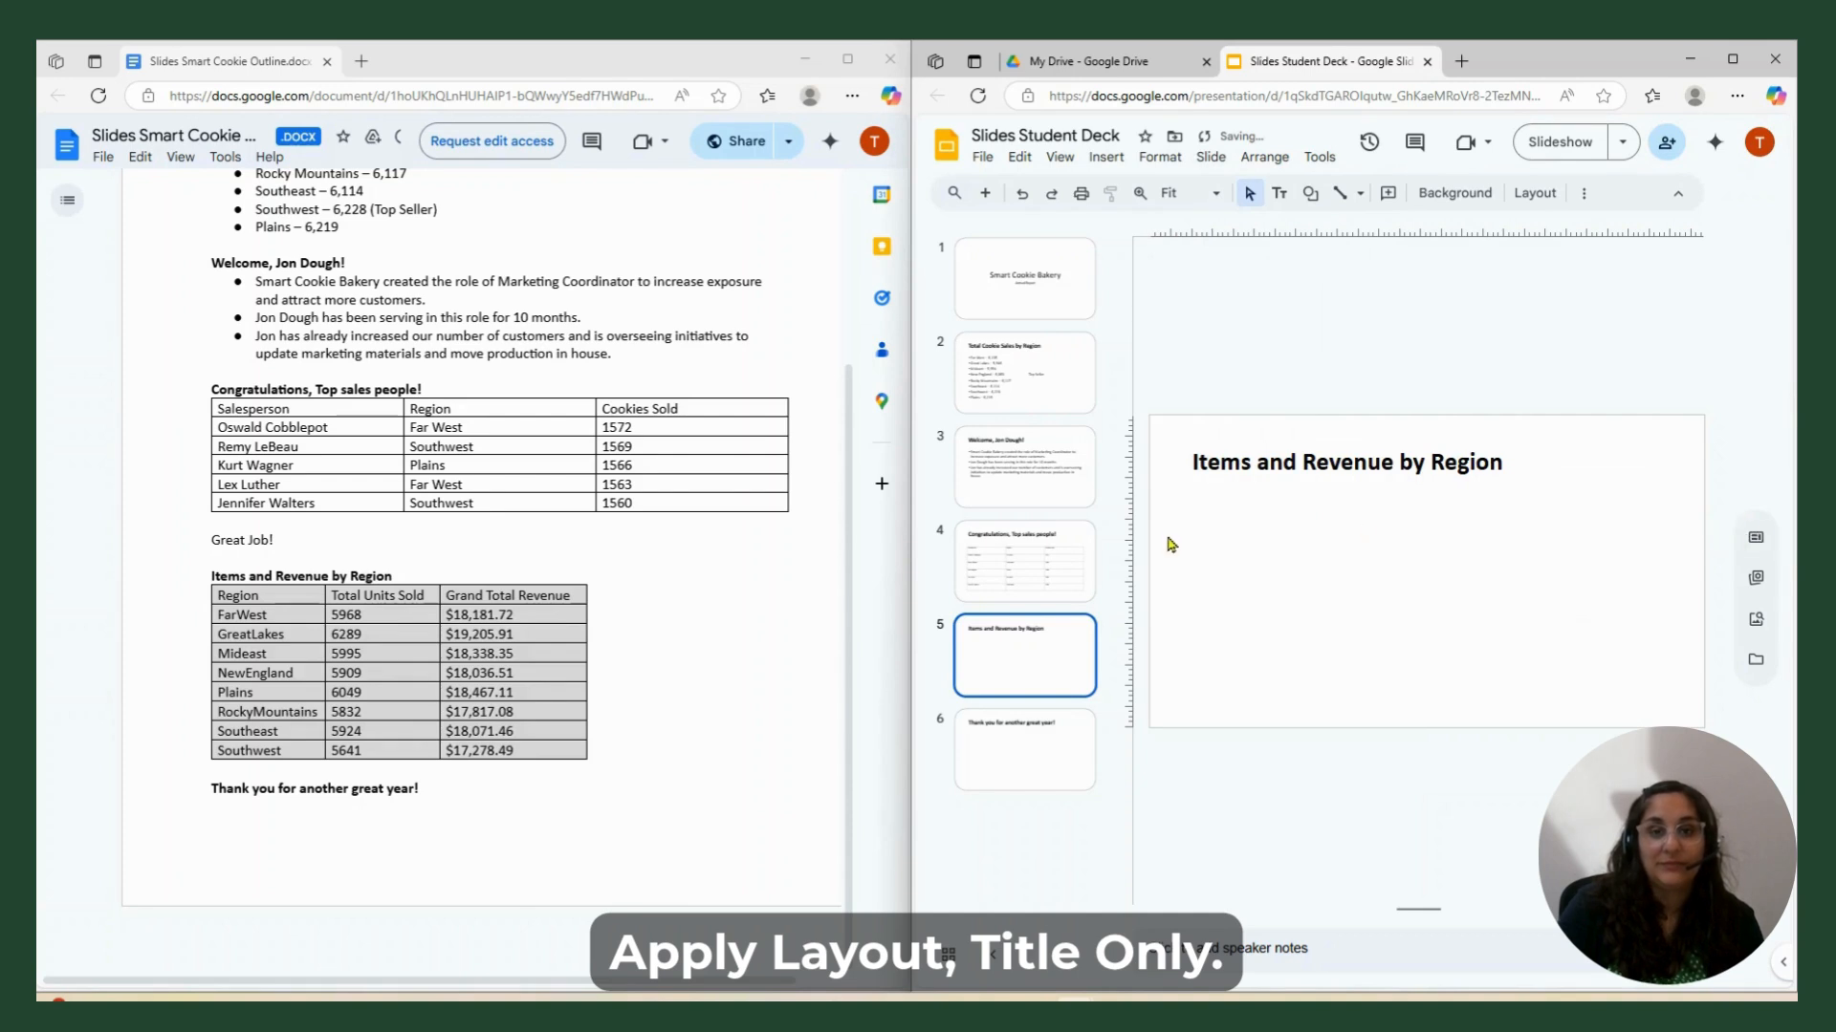
Insert a column chart on slide 5, align it under the title and widen it to span the content area.
left_click(1106, 156)
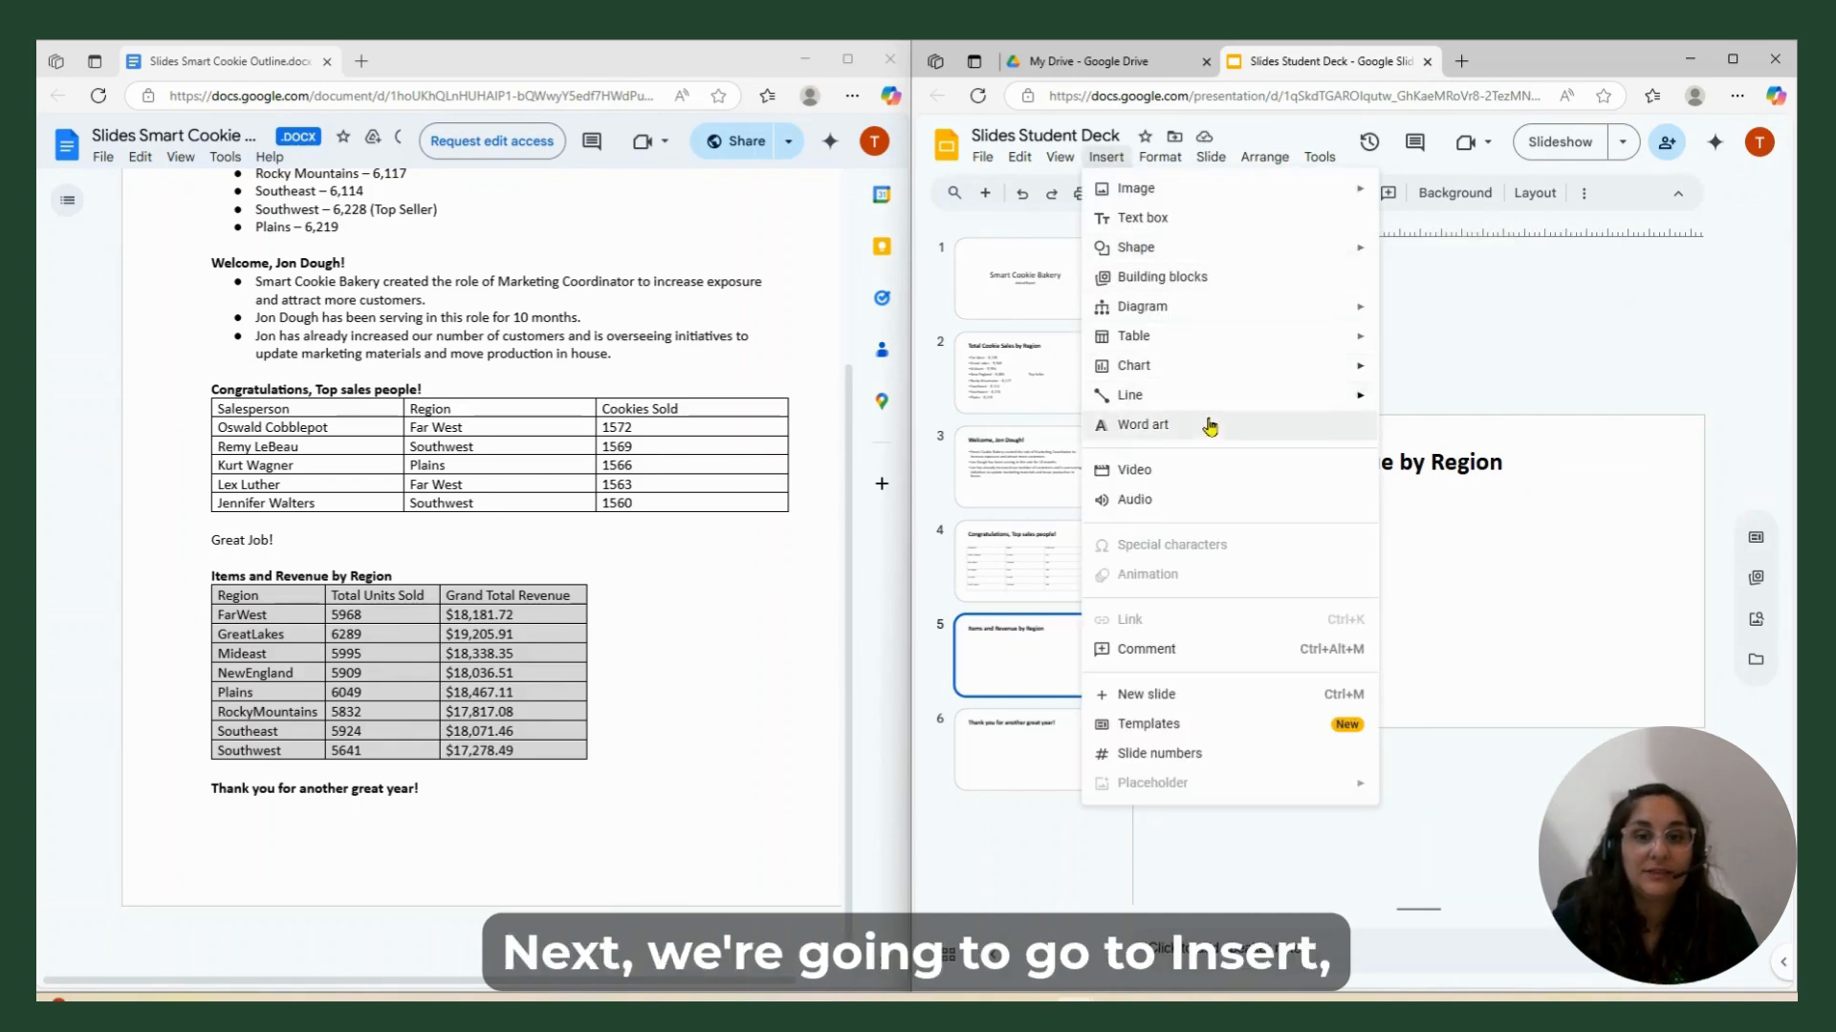
mouse_move(1175, 368)
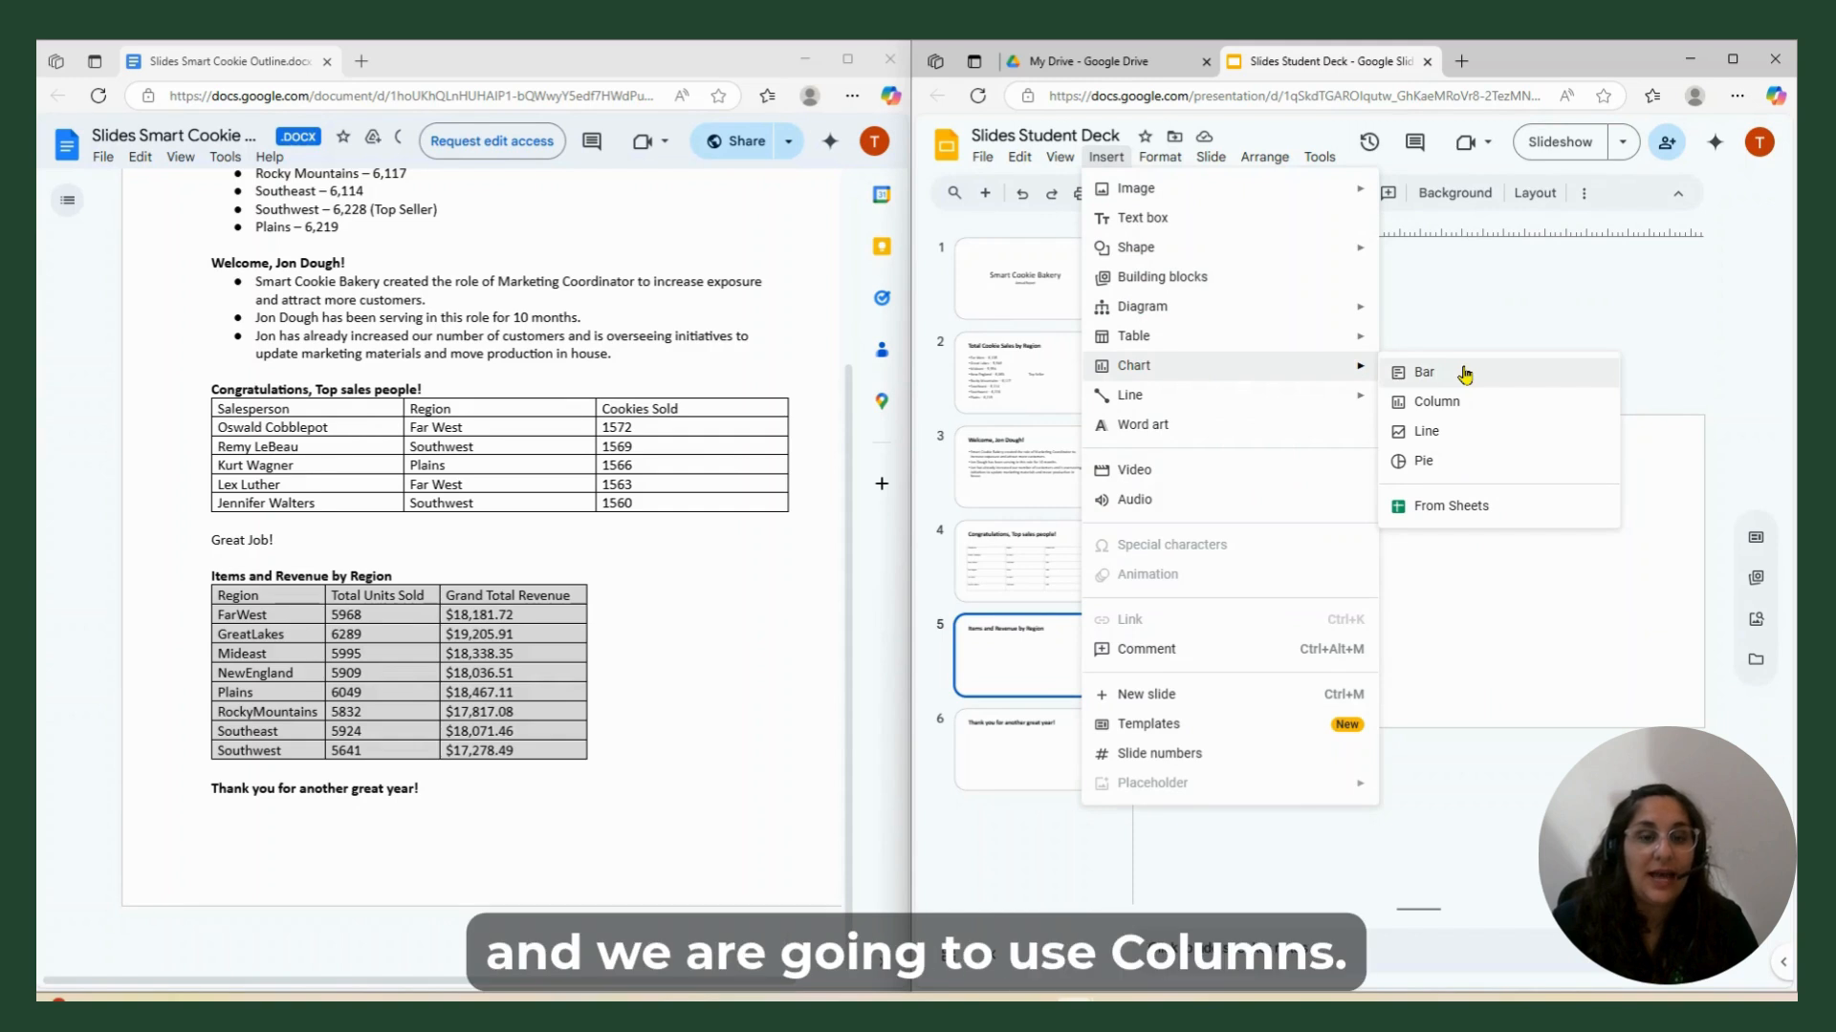
left_click(1458, 405)
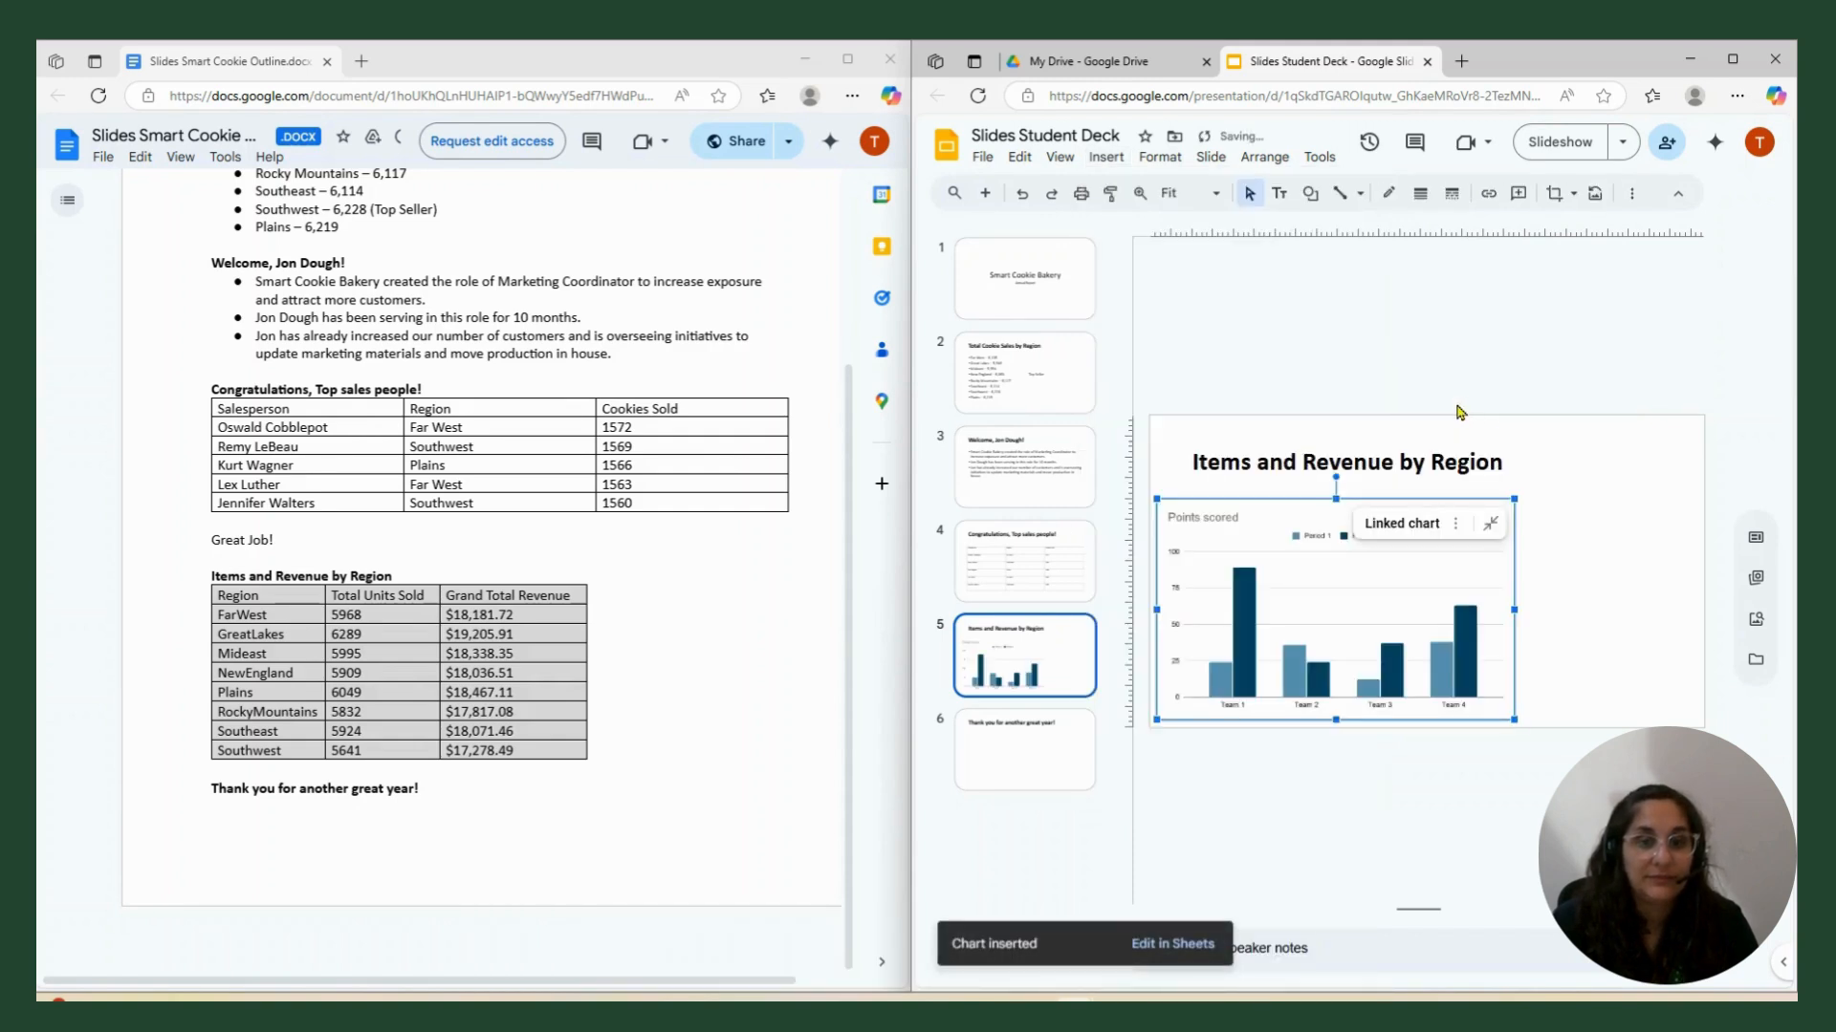
mouse_move(1253, 519)
left_mouse_down()
mouse_move(1334, 509)
mouse_move(1284, 505)
left_mouse_up()
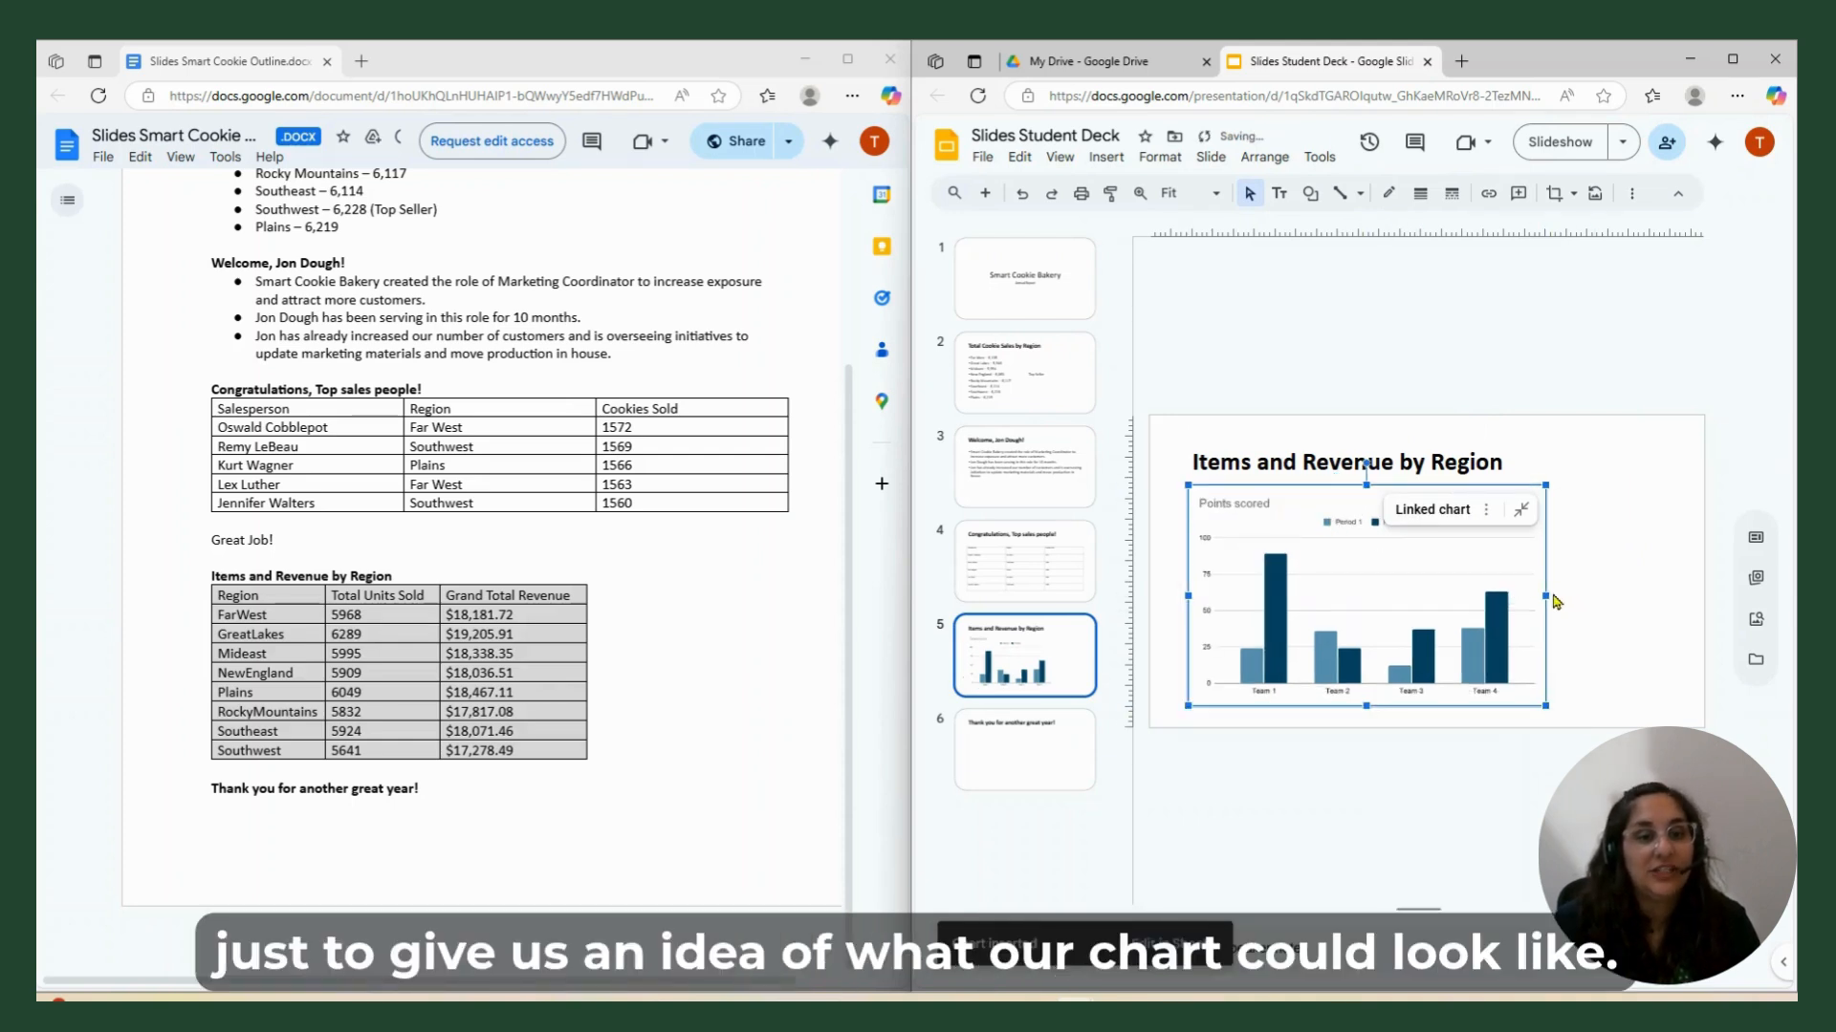
left_click_drag(1545, 594, 1678, 595)
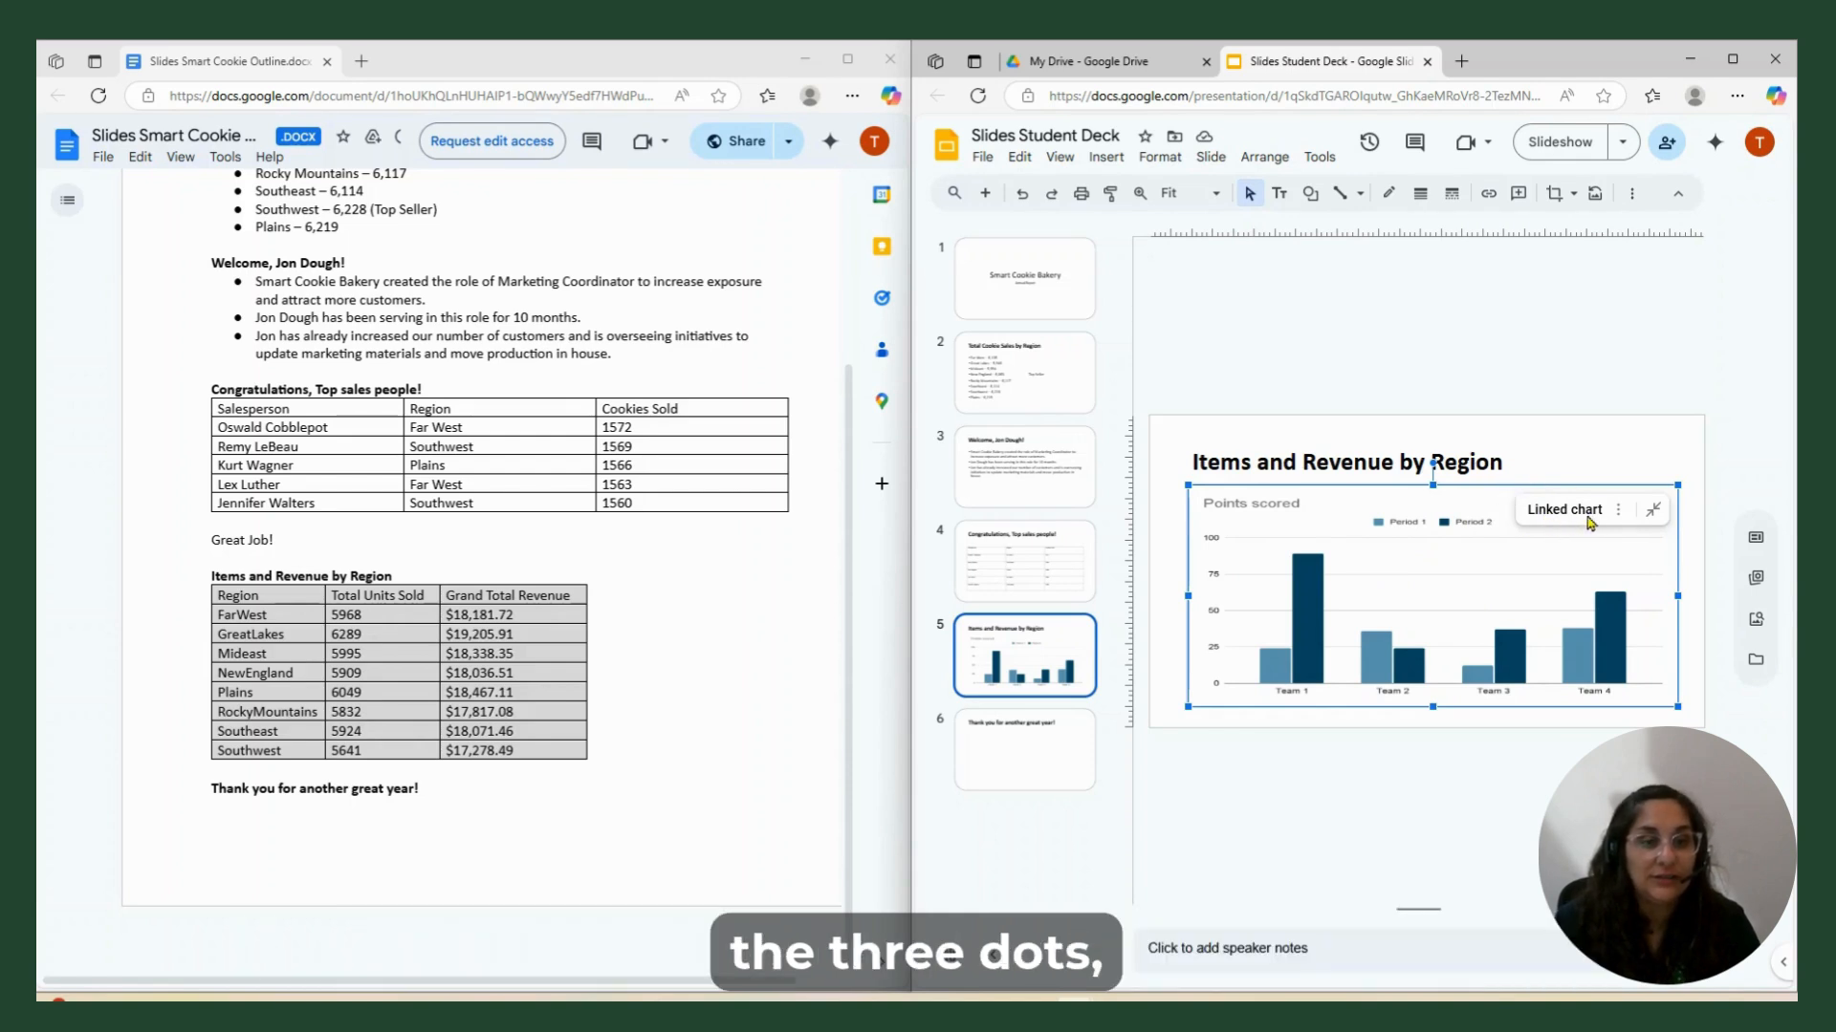
Open the linked chart's source spreadsheet and paste the copied region table over the sample data, starting at cell A1.
left_click(1619, 512)
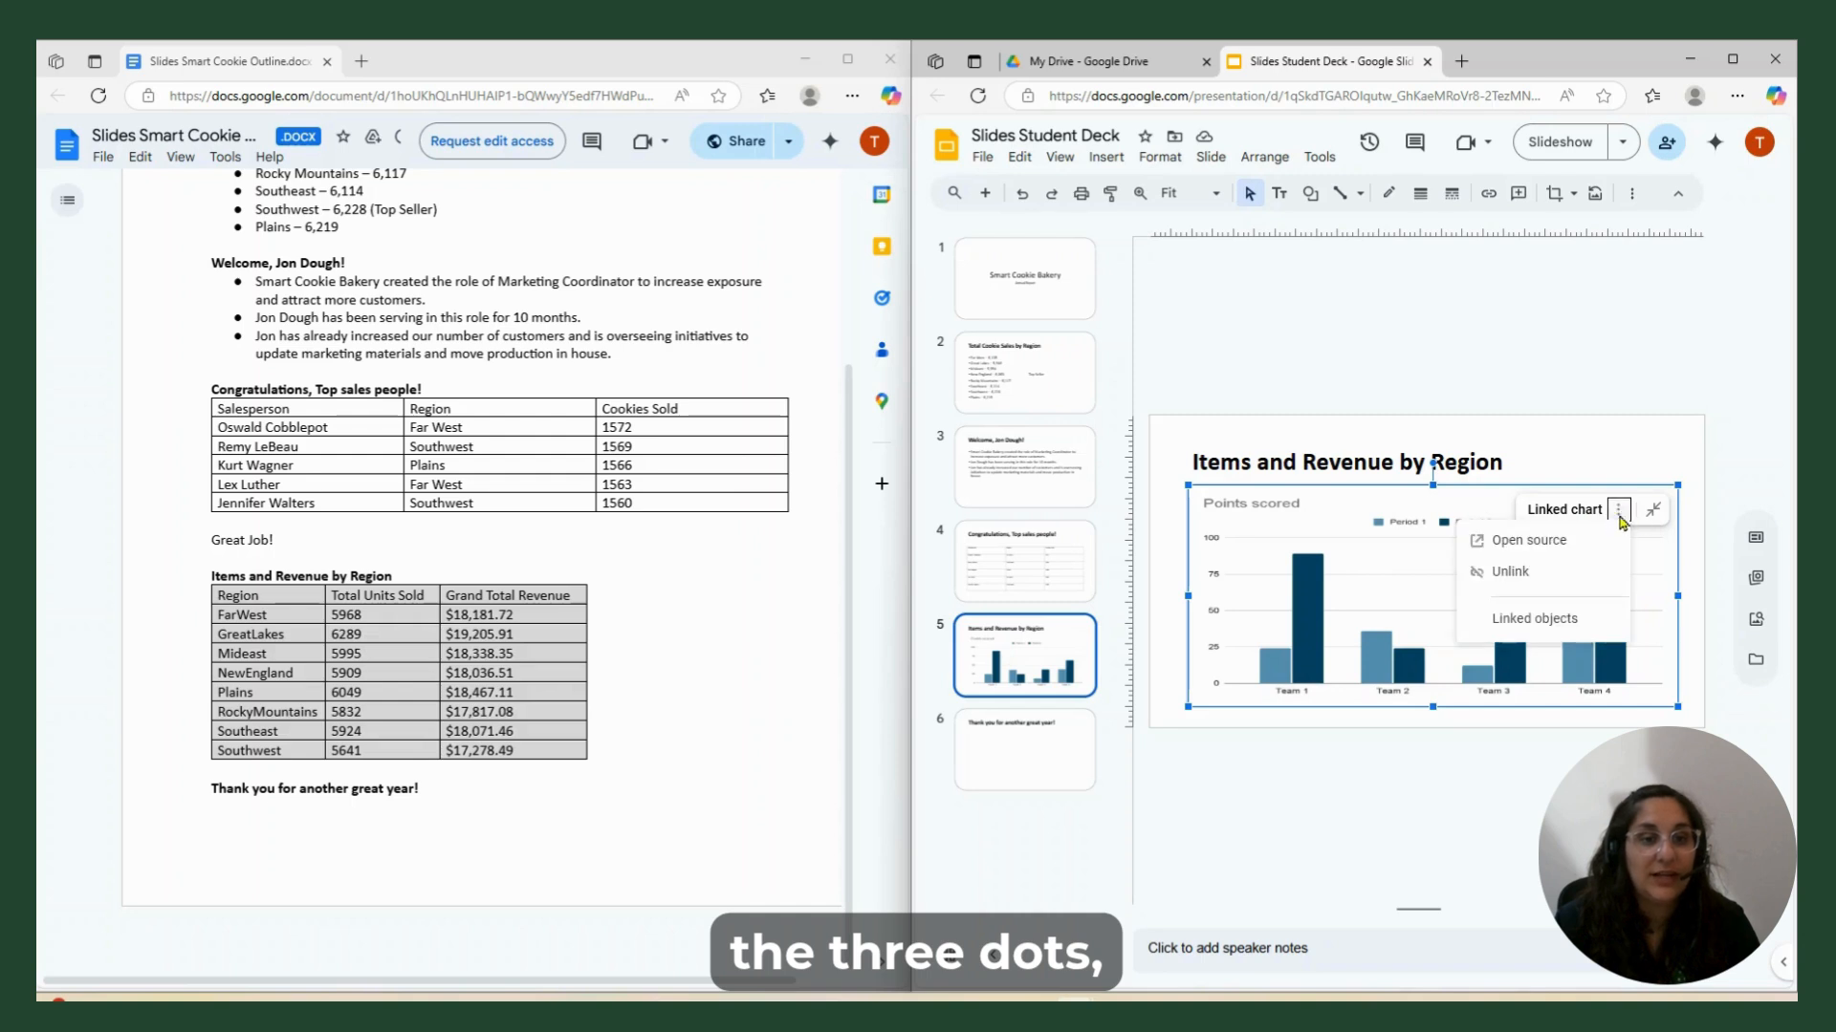
left_click(1550, 542)
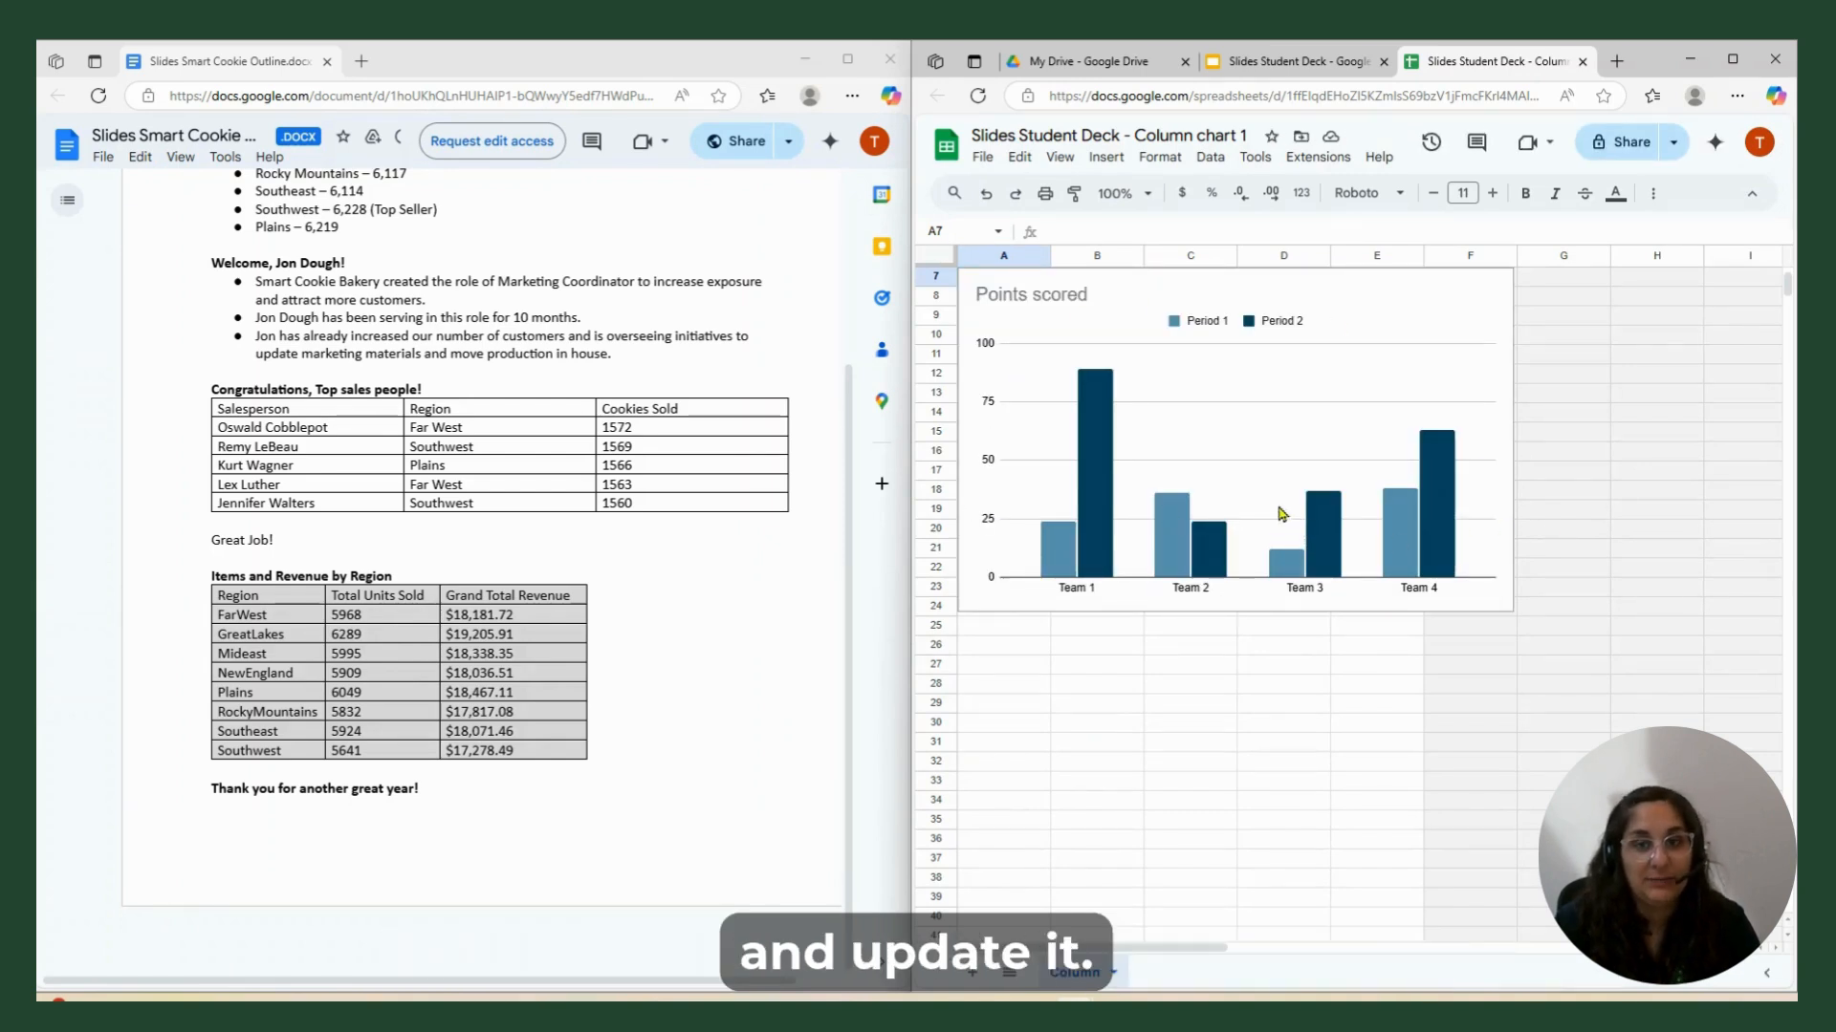
scroll(1214, 489, "up", 2)
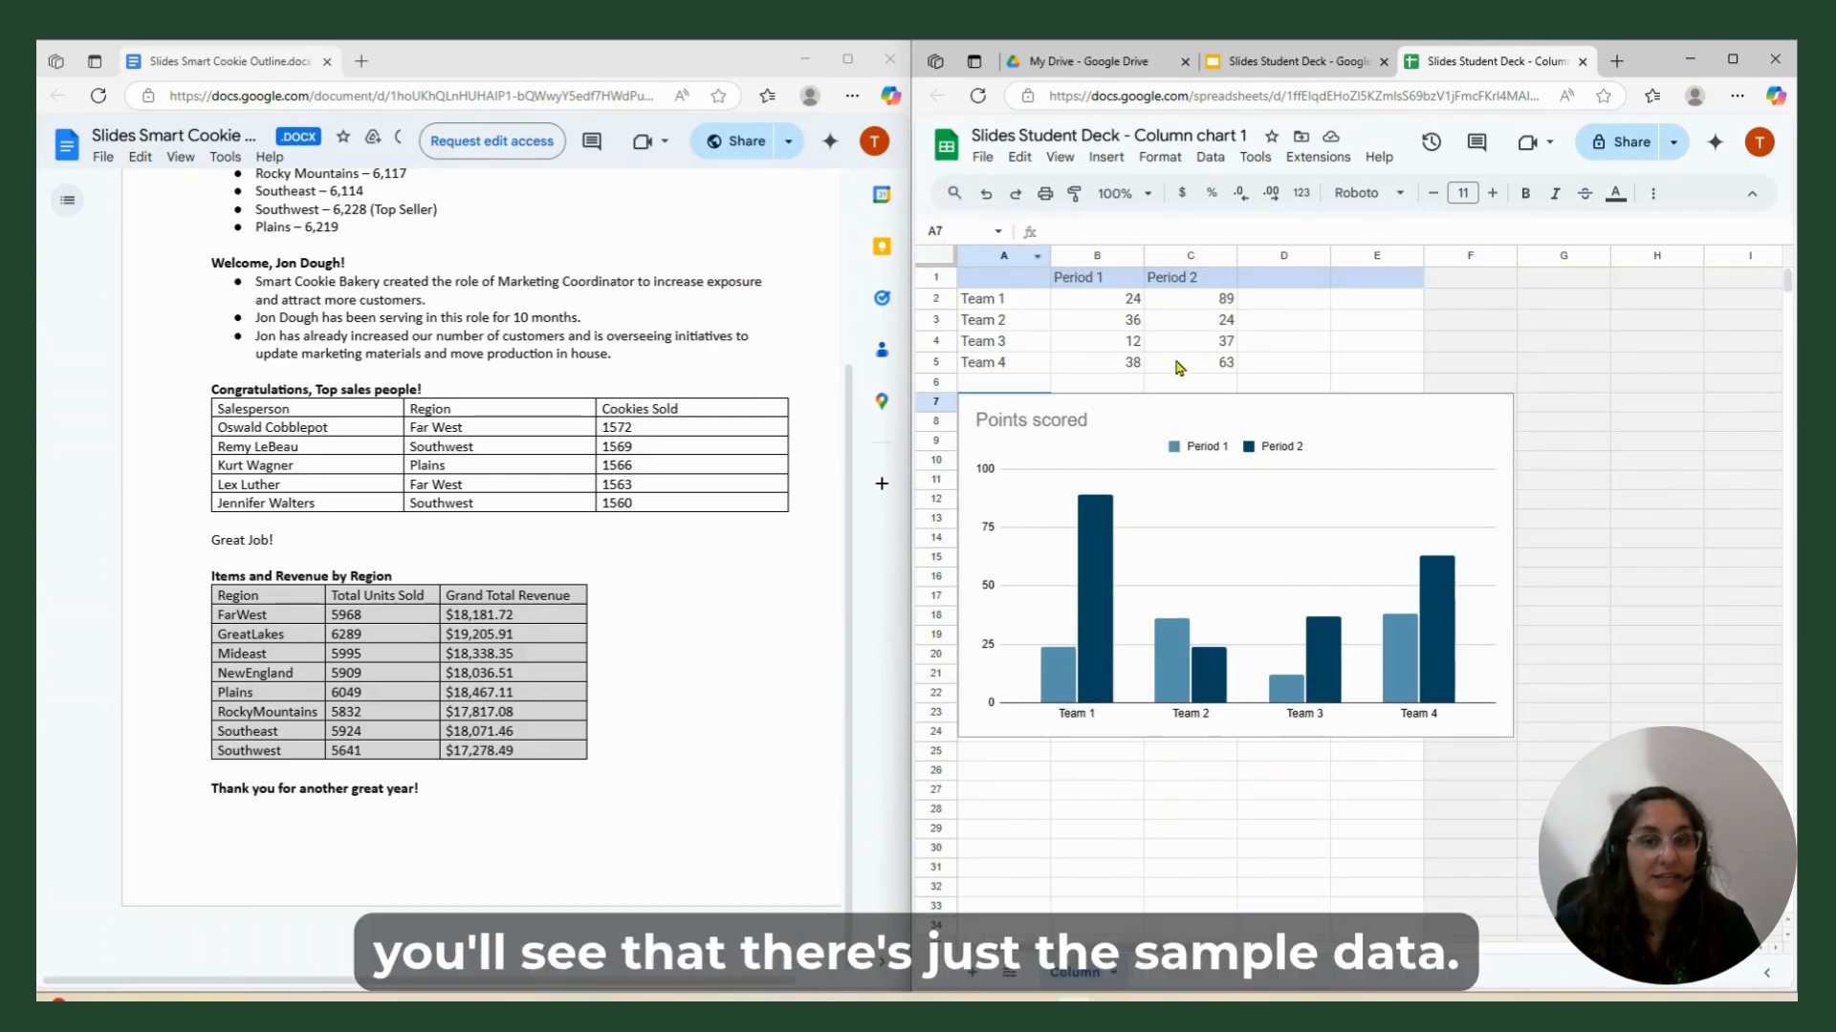
left_click(999, 278)
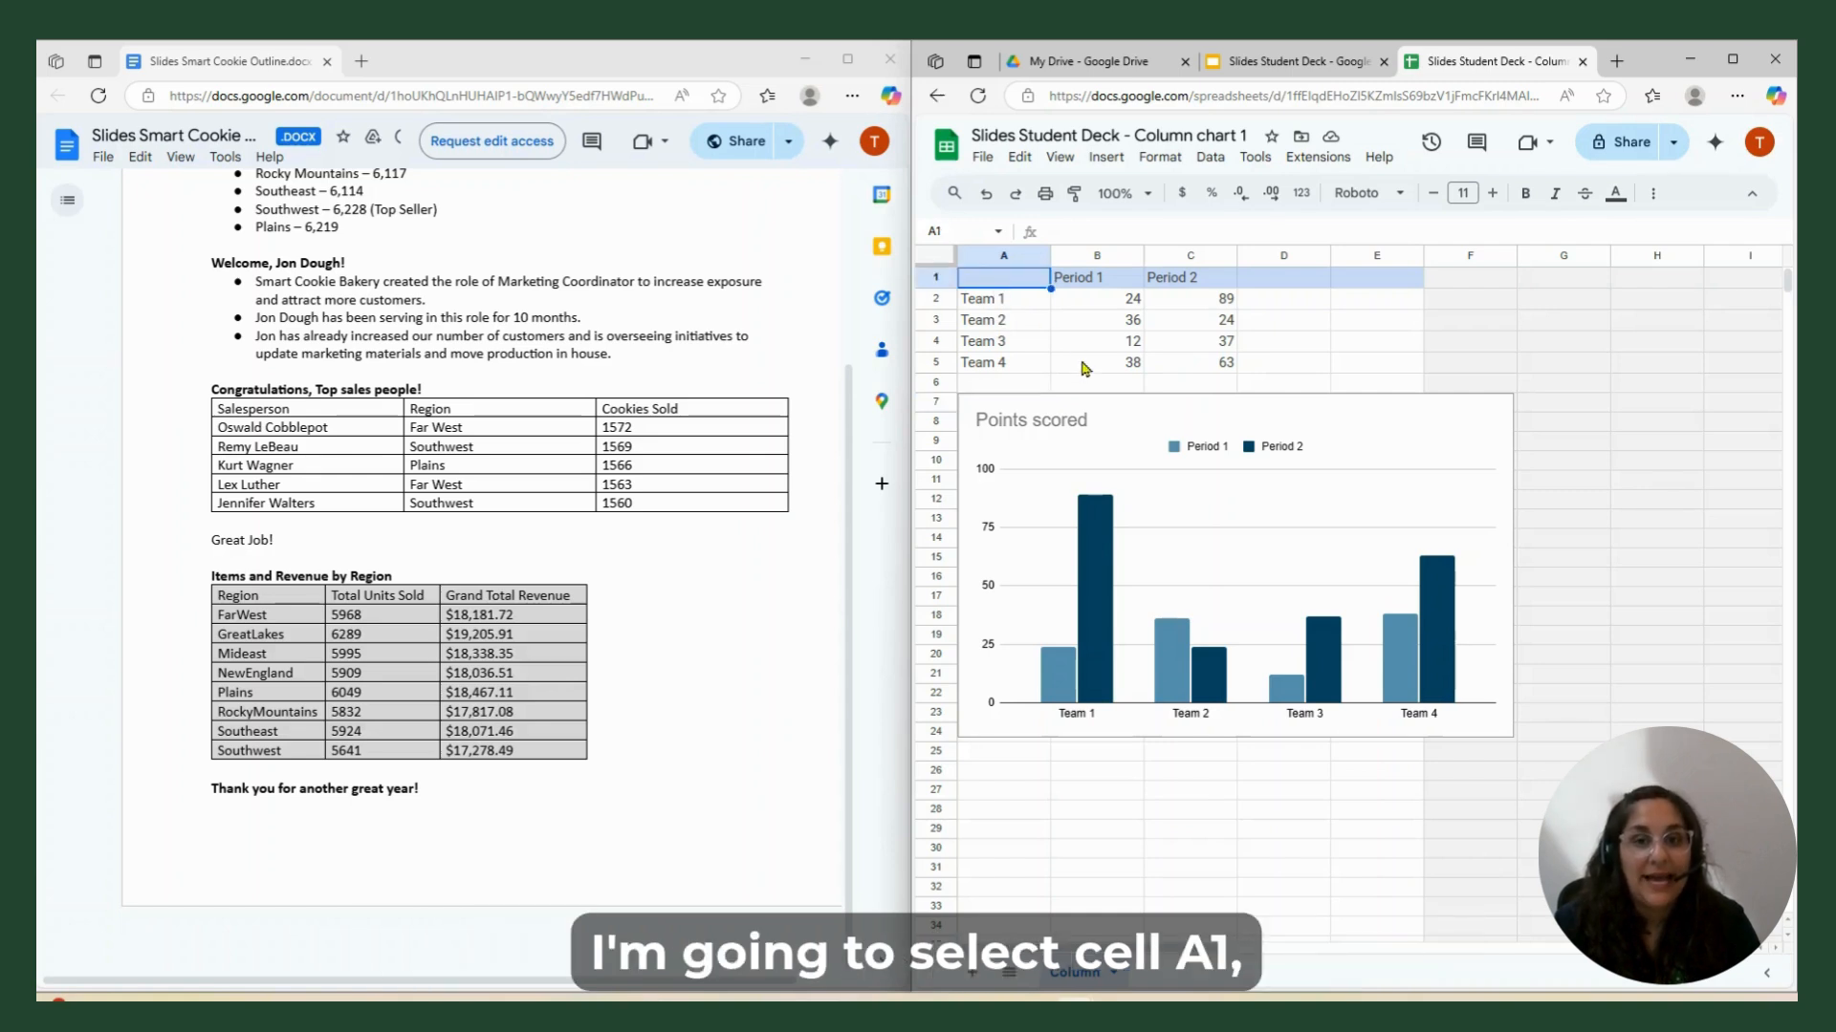
left_click(1019, 156)
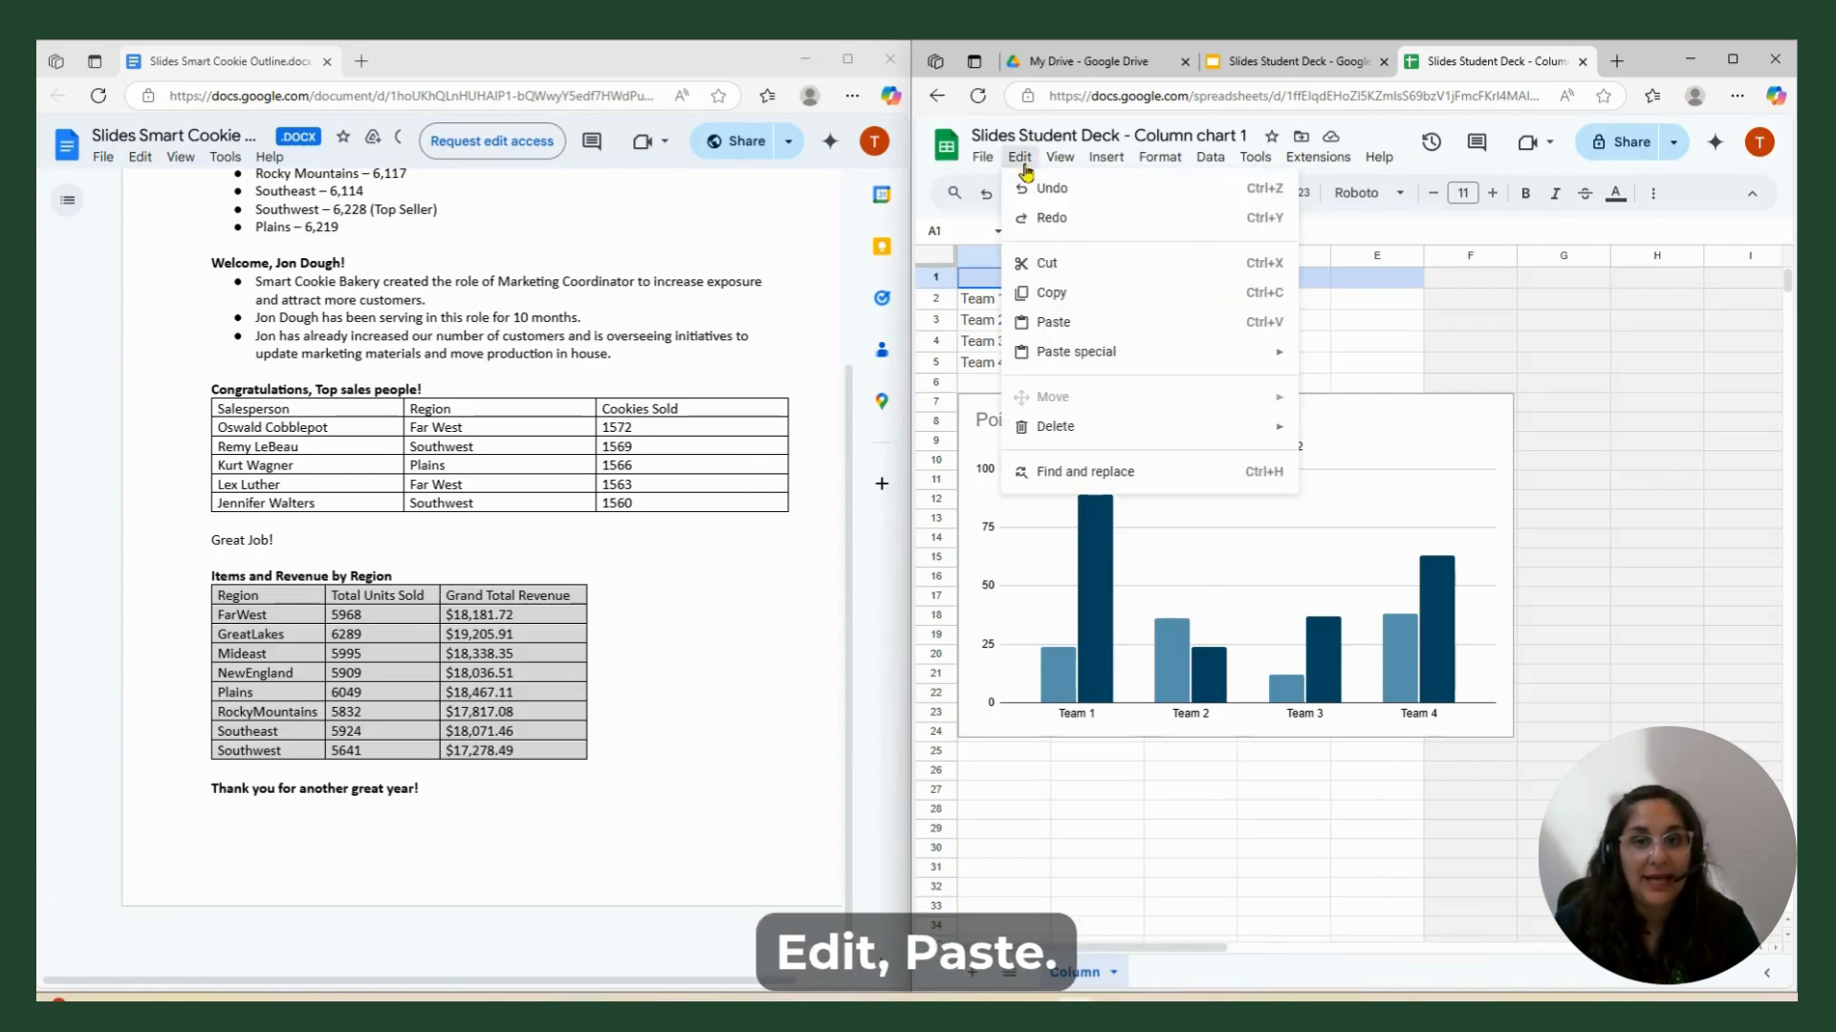
left_click(1055, 321)
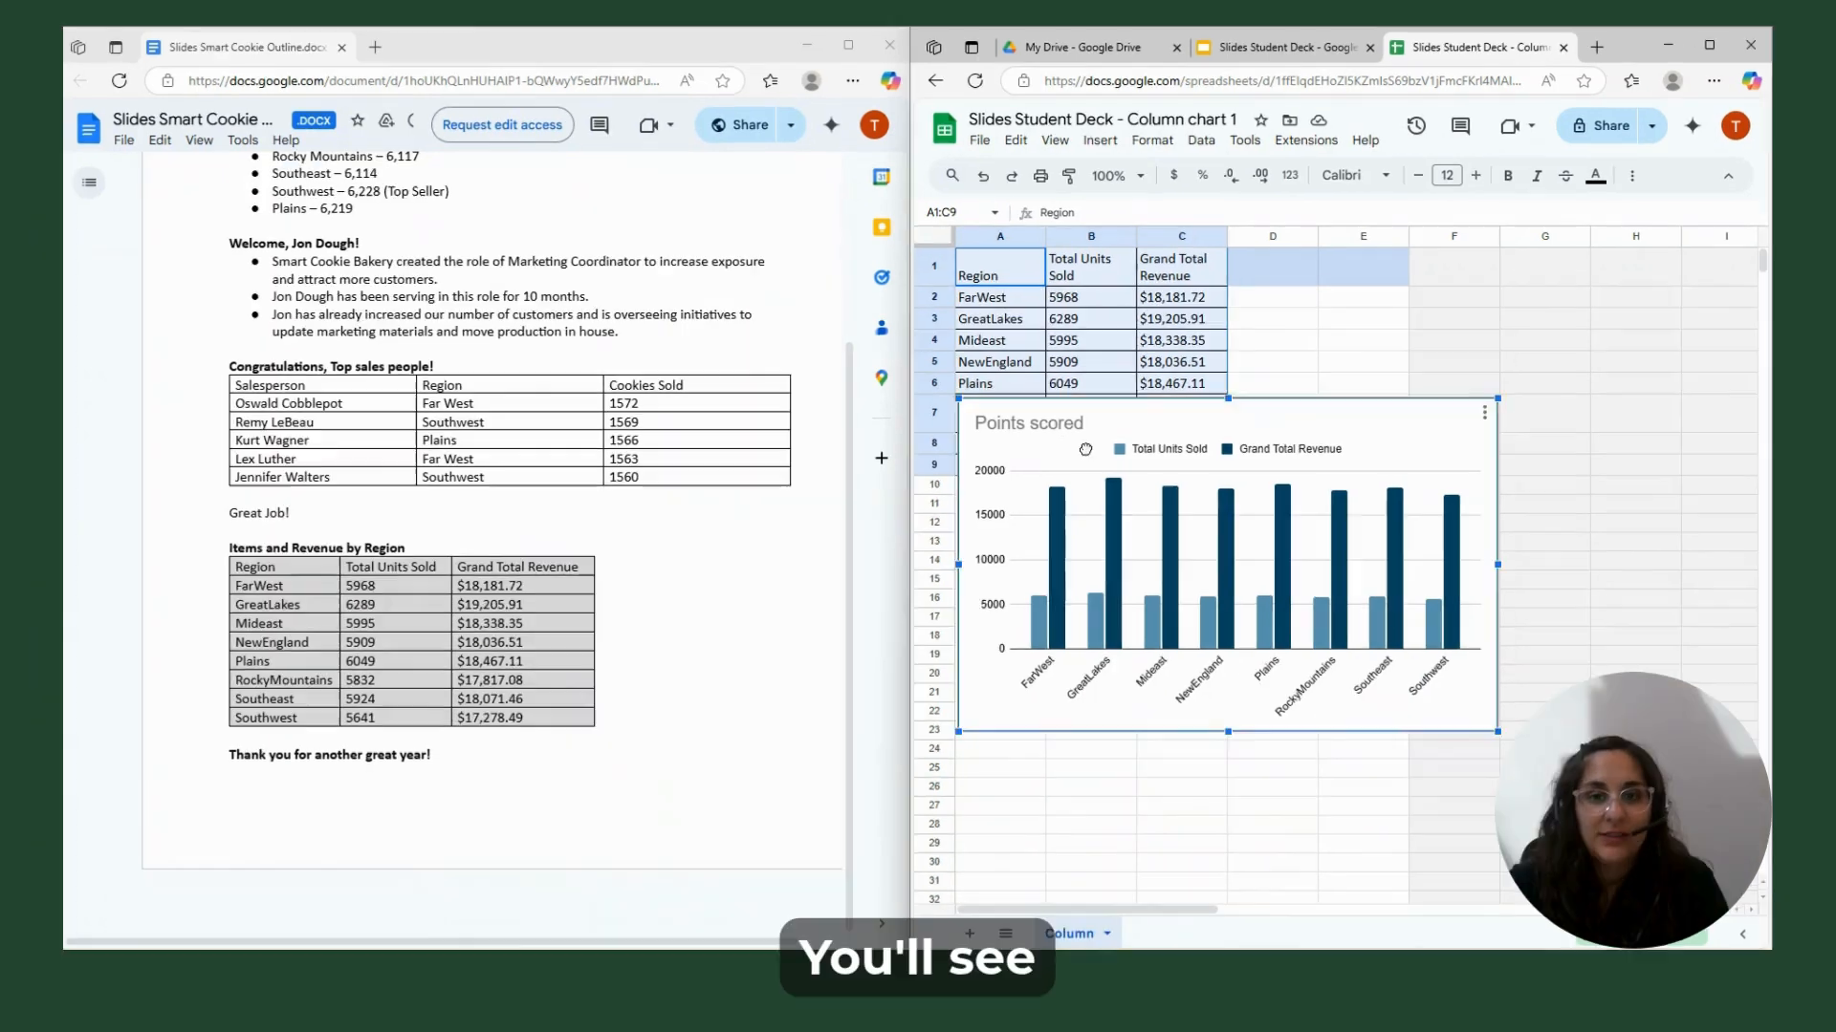
Move the chart below the data table in the sheet and delete its "Points scored" title.
left_click_drag(1089, 459, 1096, 539)
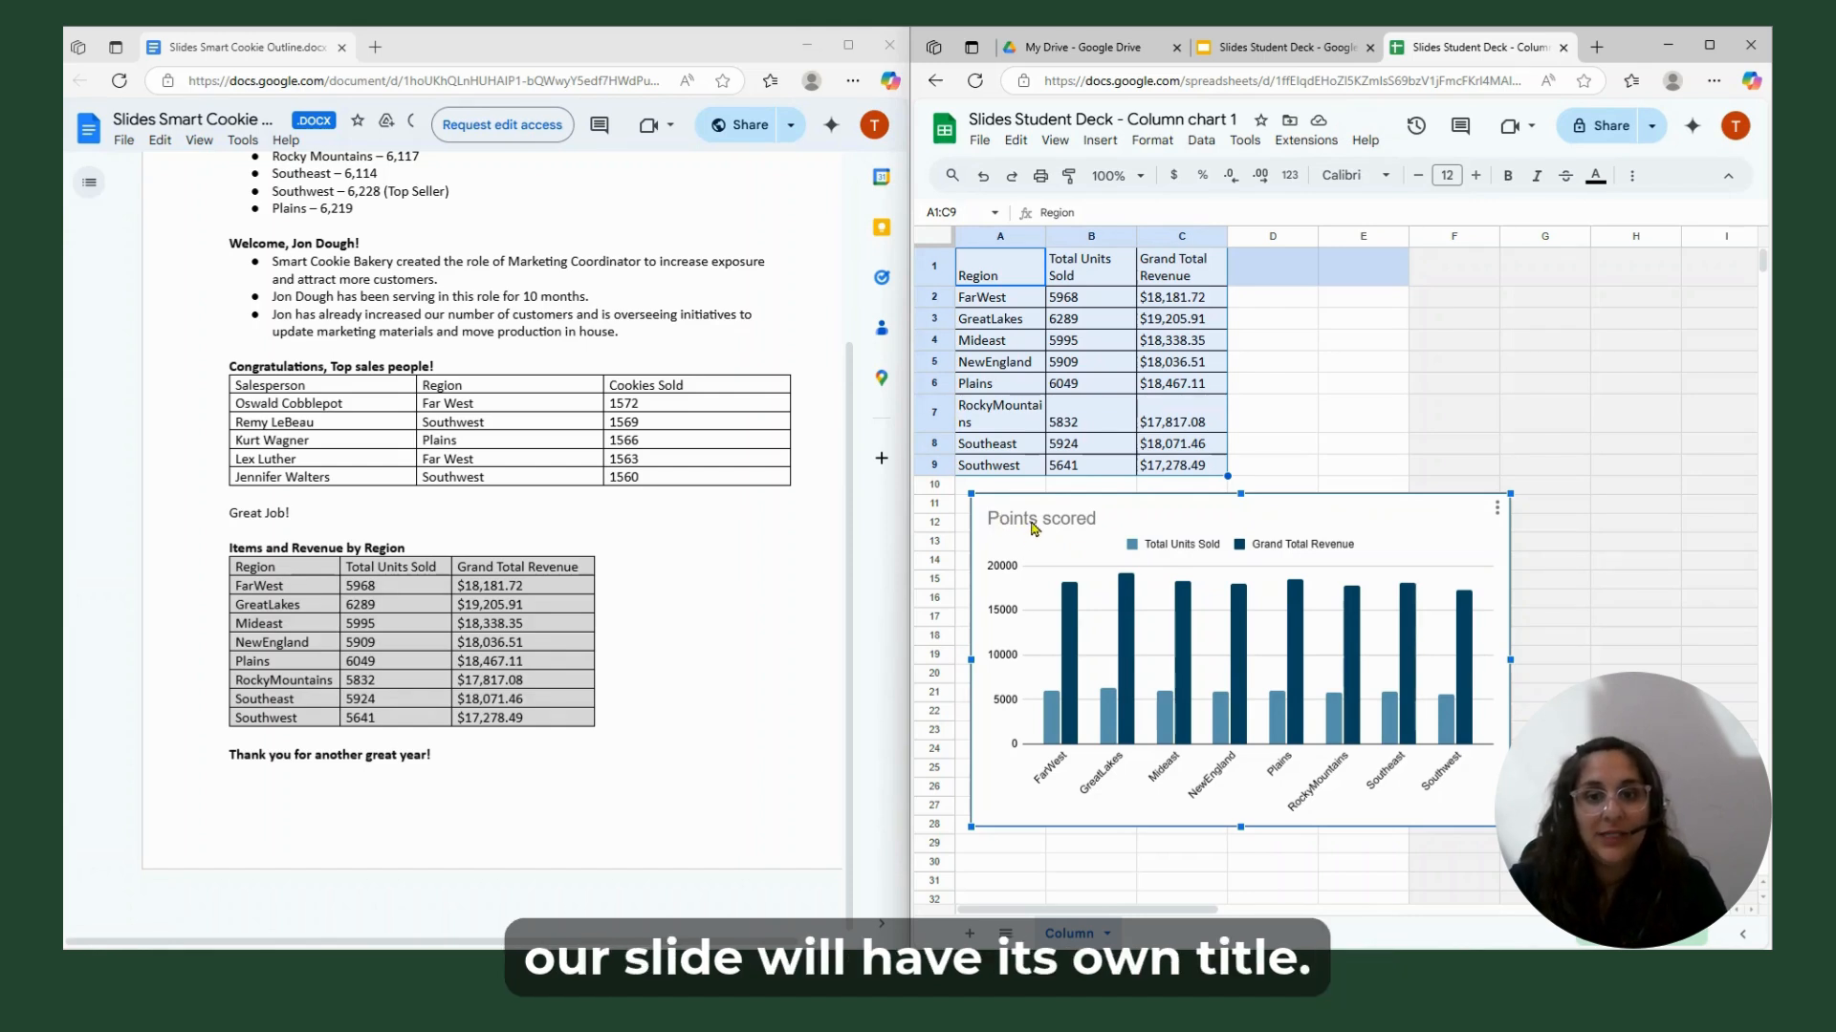
left_click(1313, 442)
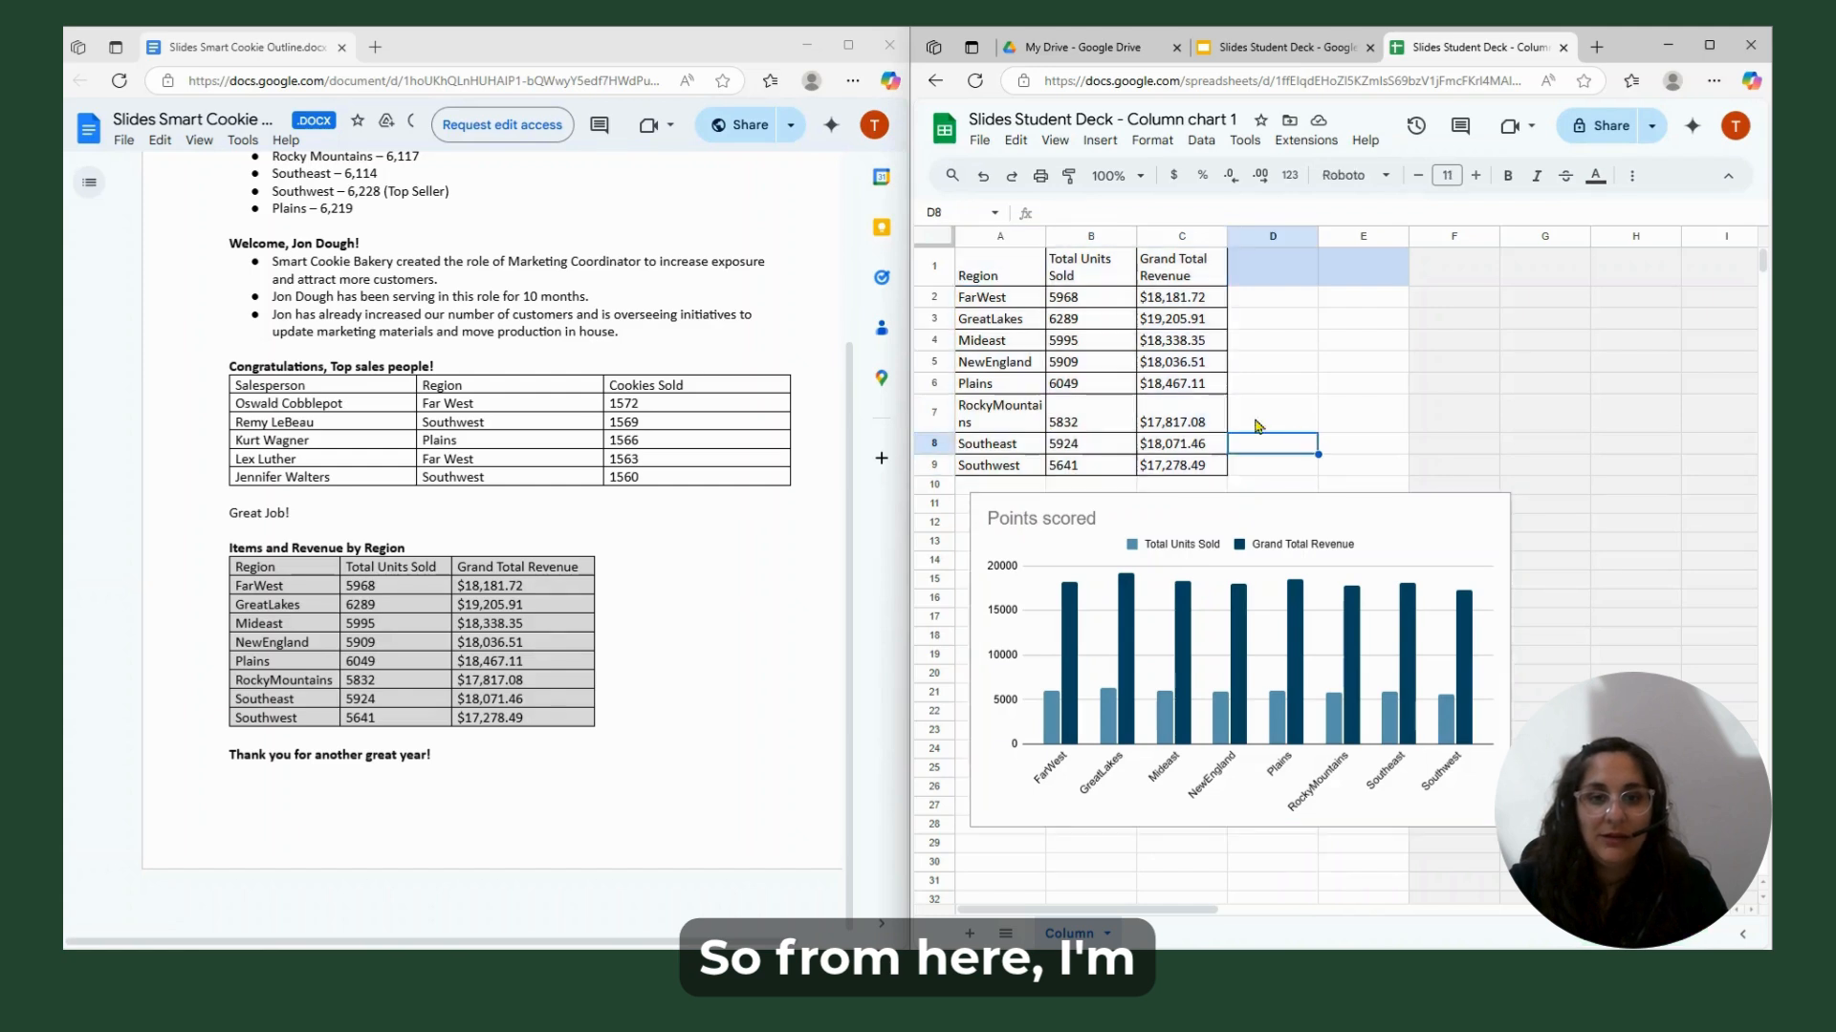
left_click(1048, 516)
double_click(1052, 518)
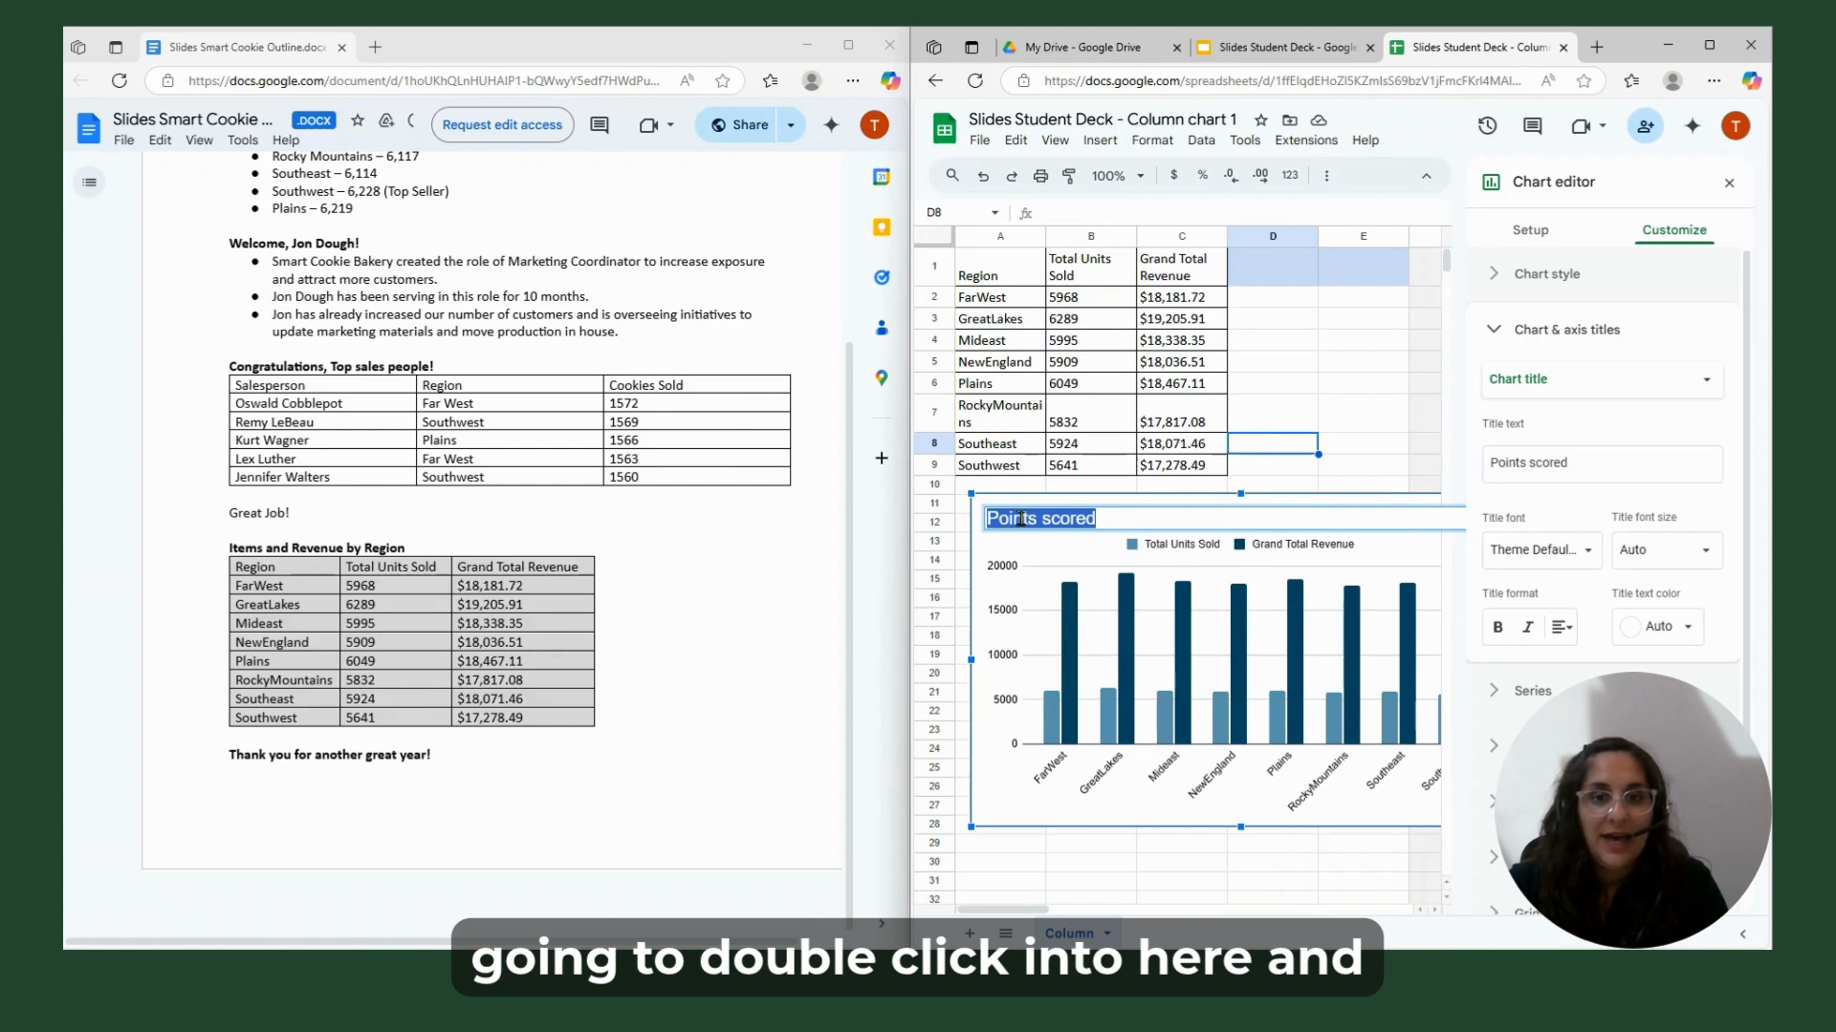
key("Delete")
left_click(1374, 454)
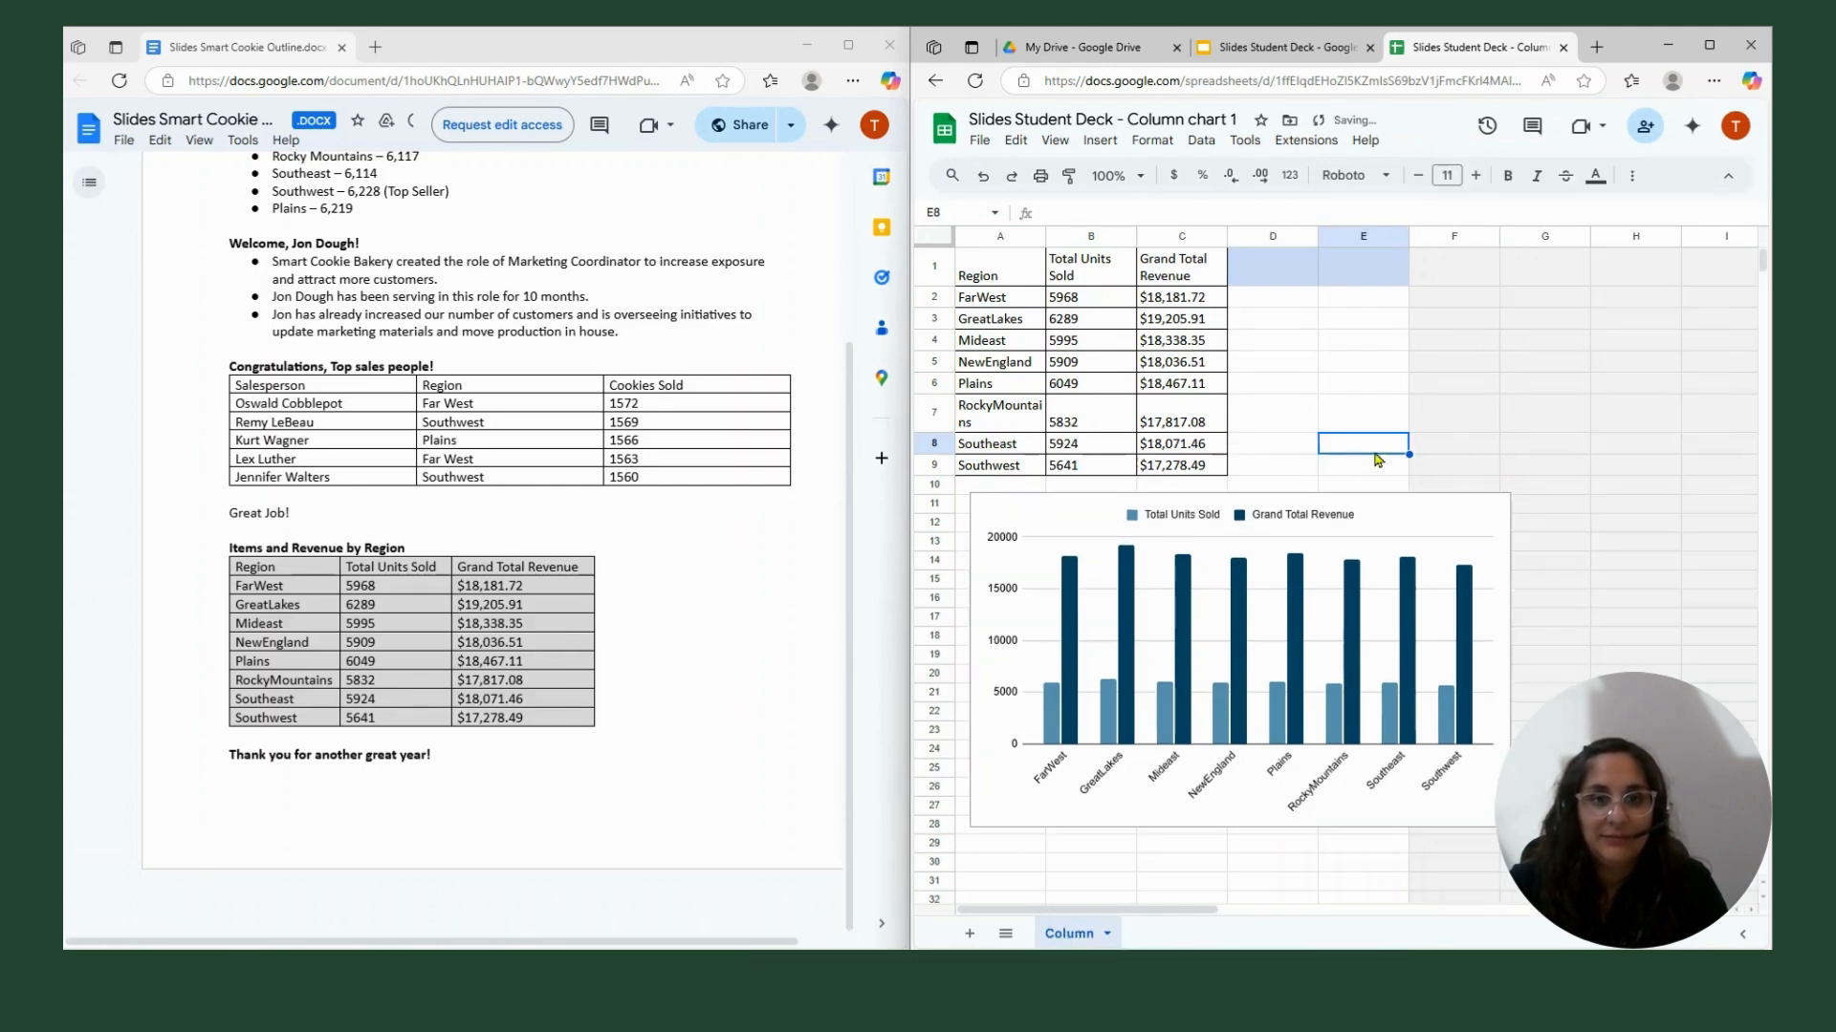
left_click(1453, 512)
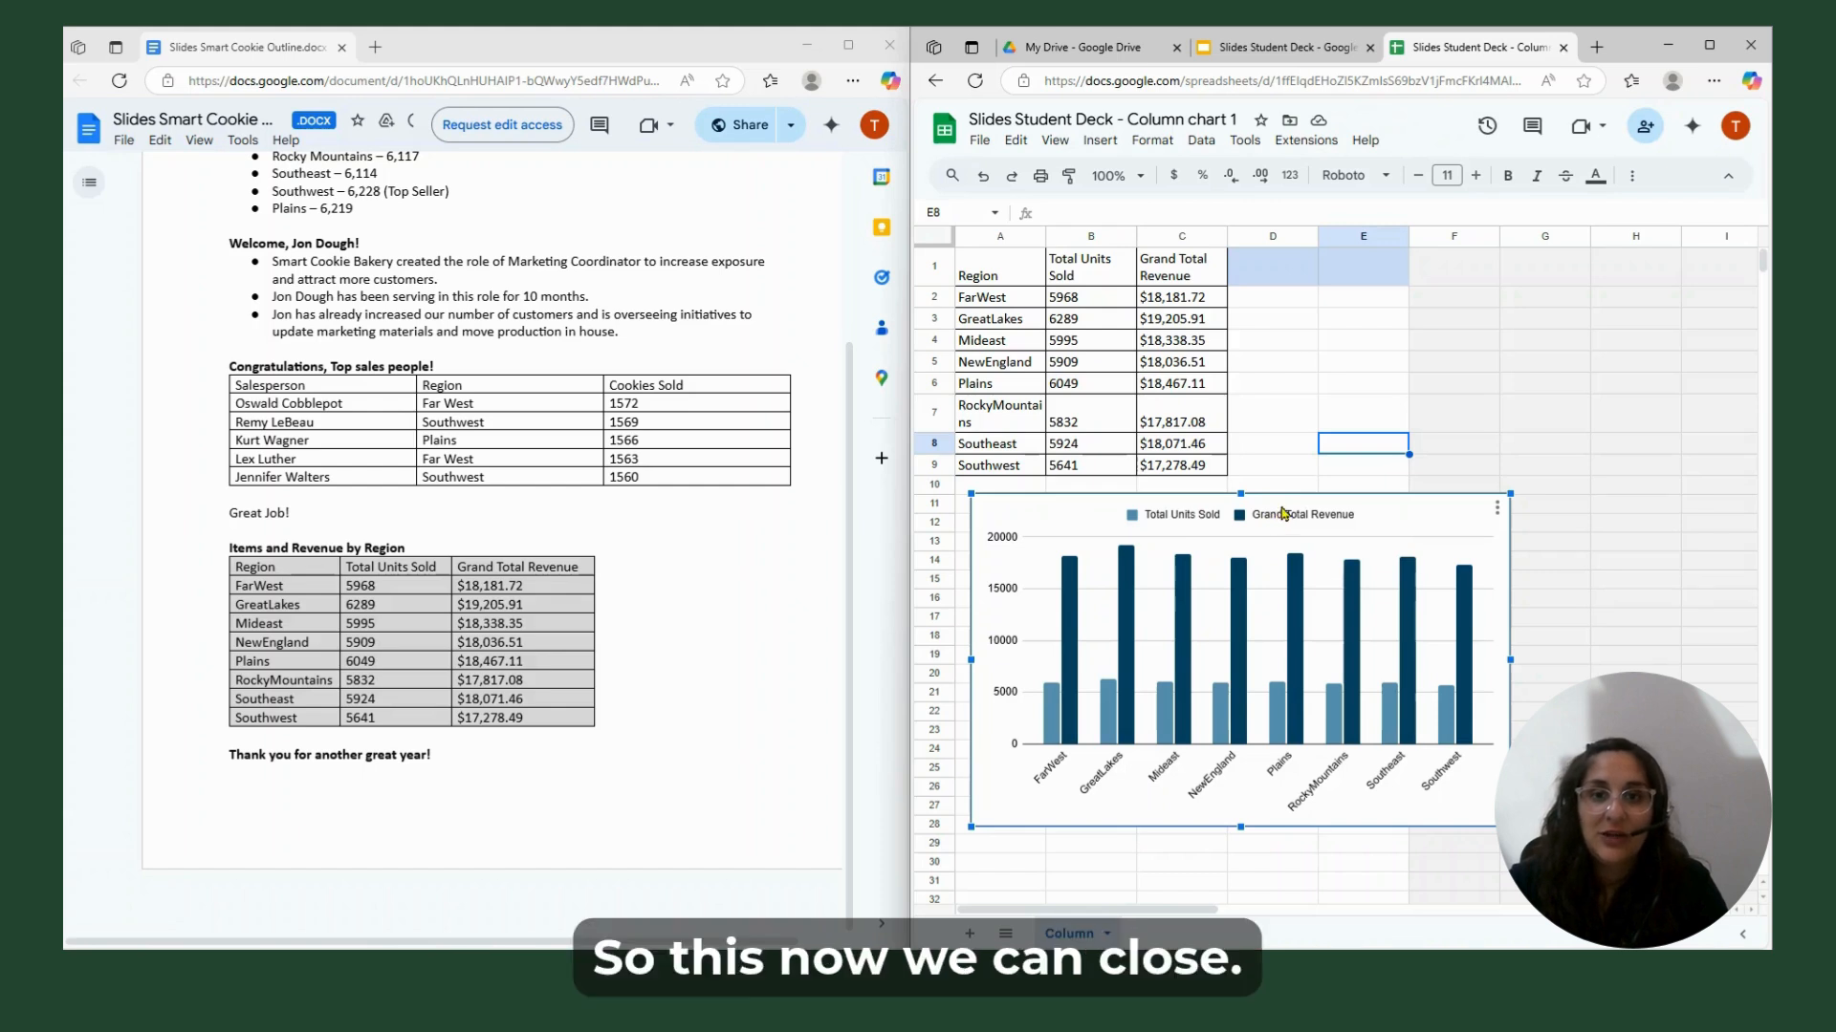
Close the chart's source spreadsheet, update the linked chart on slide 5 and narrow it slightly from its right edge.
left_click(1563, 48)
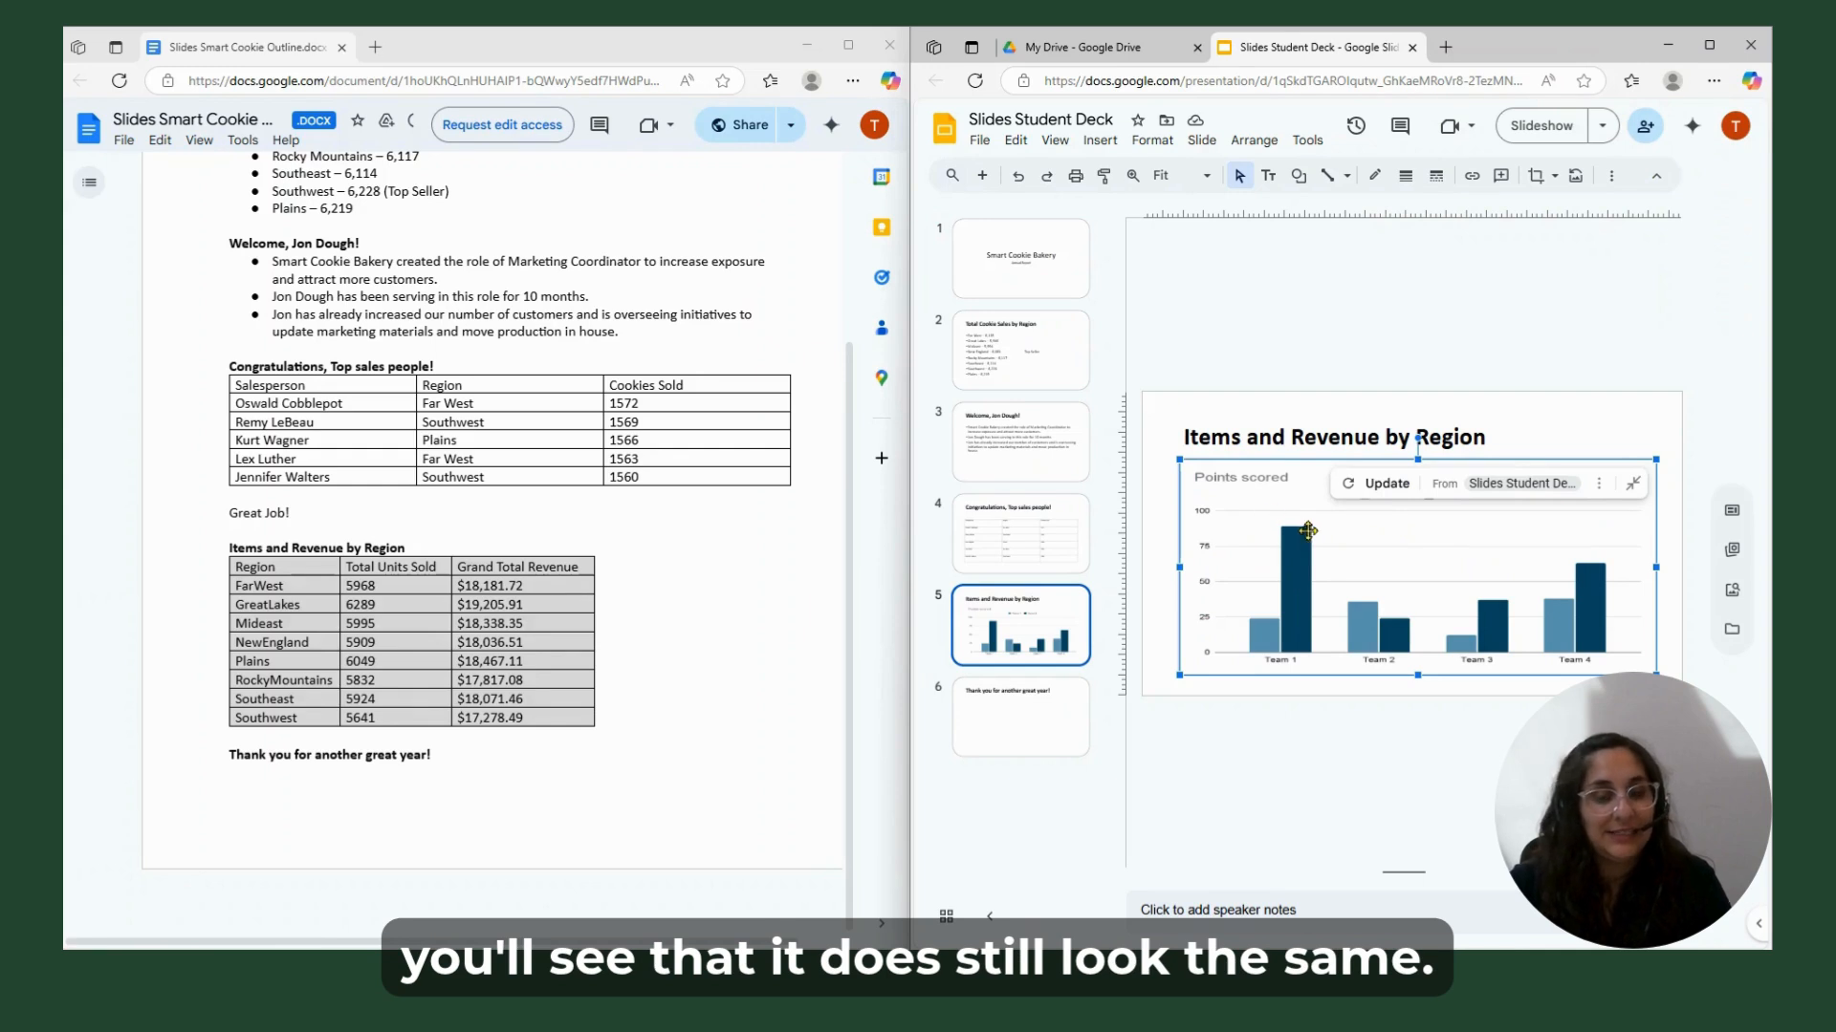
left_click(1383, 485)
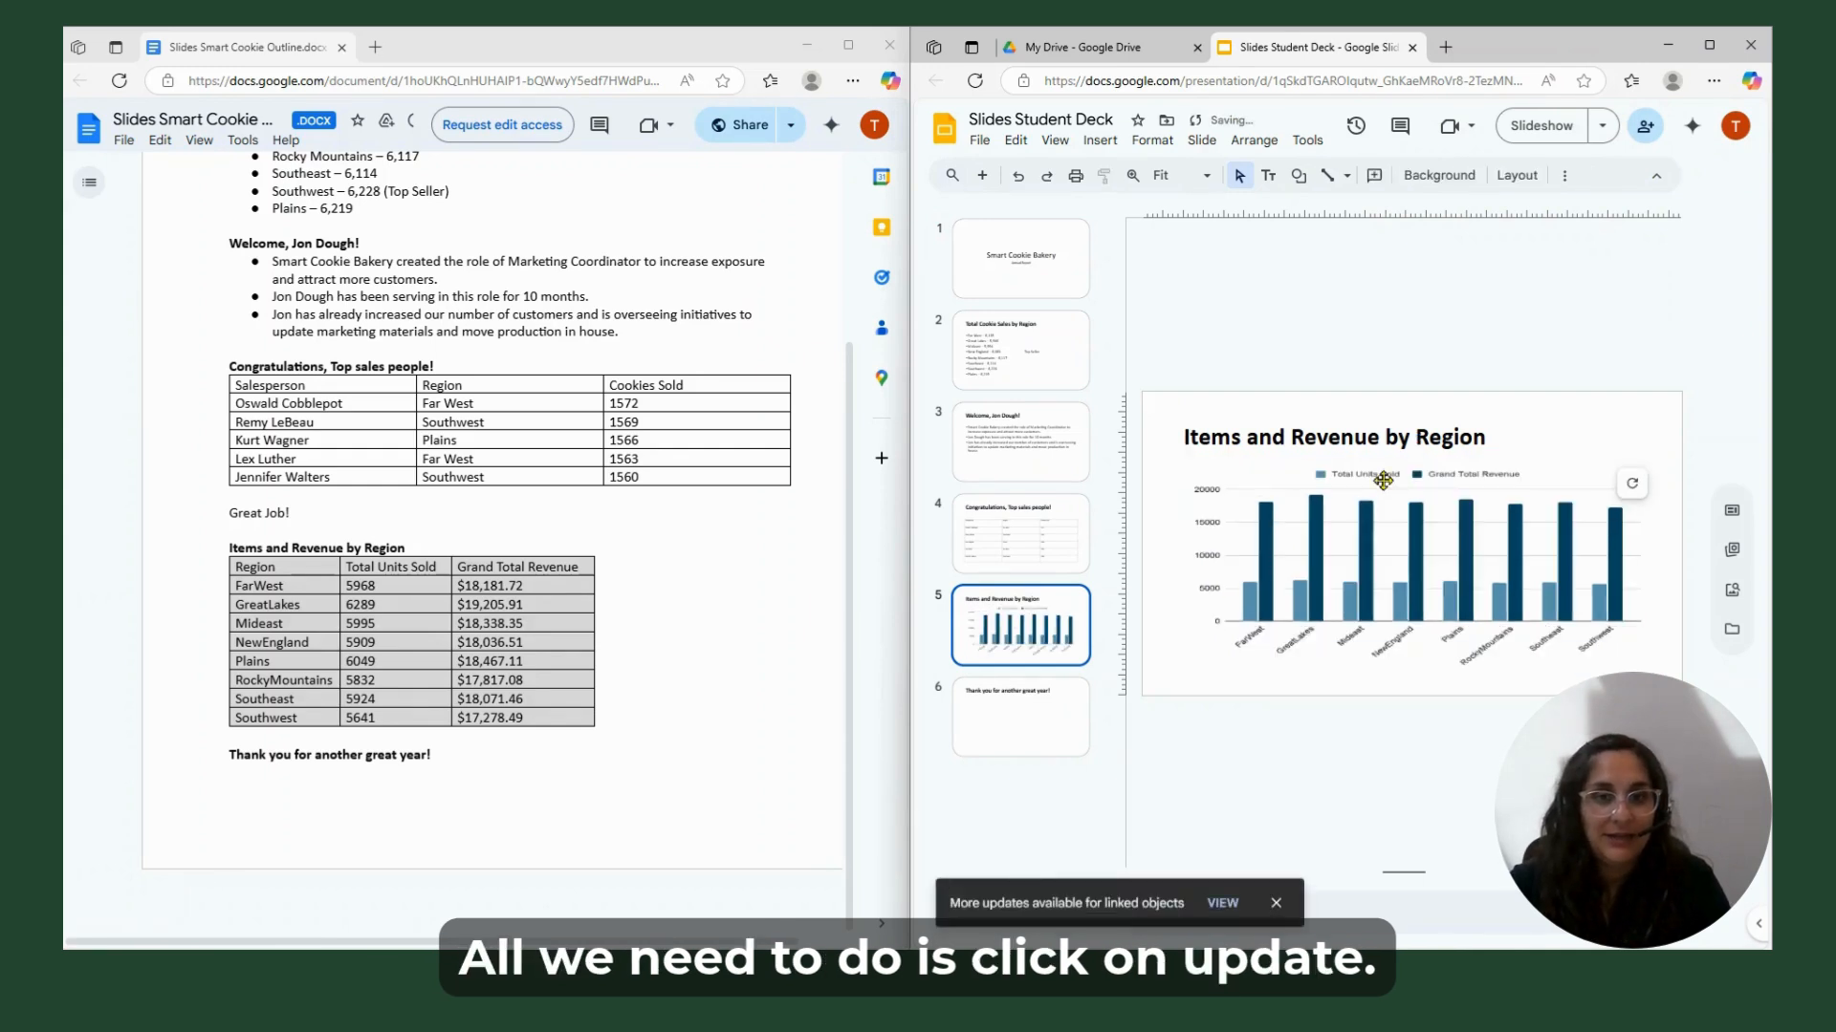
left_click(1528, 562)
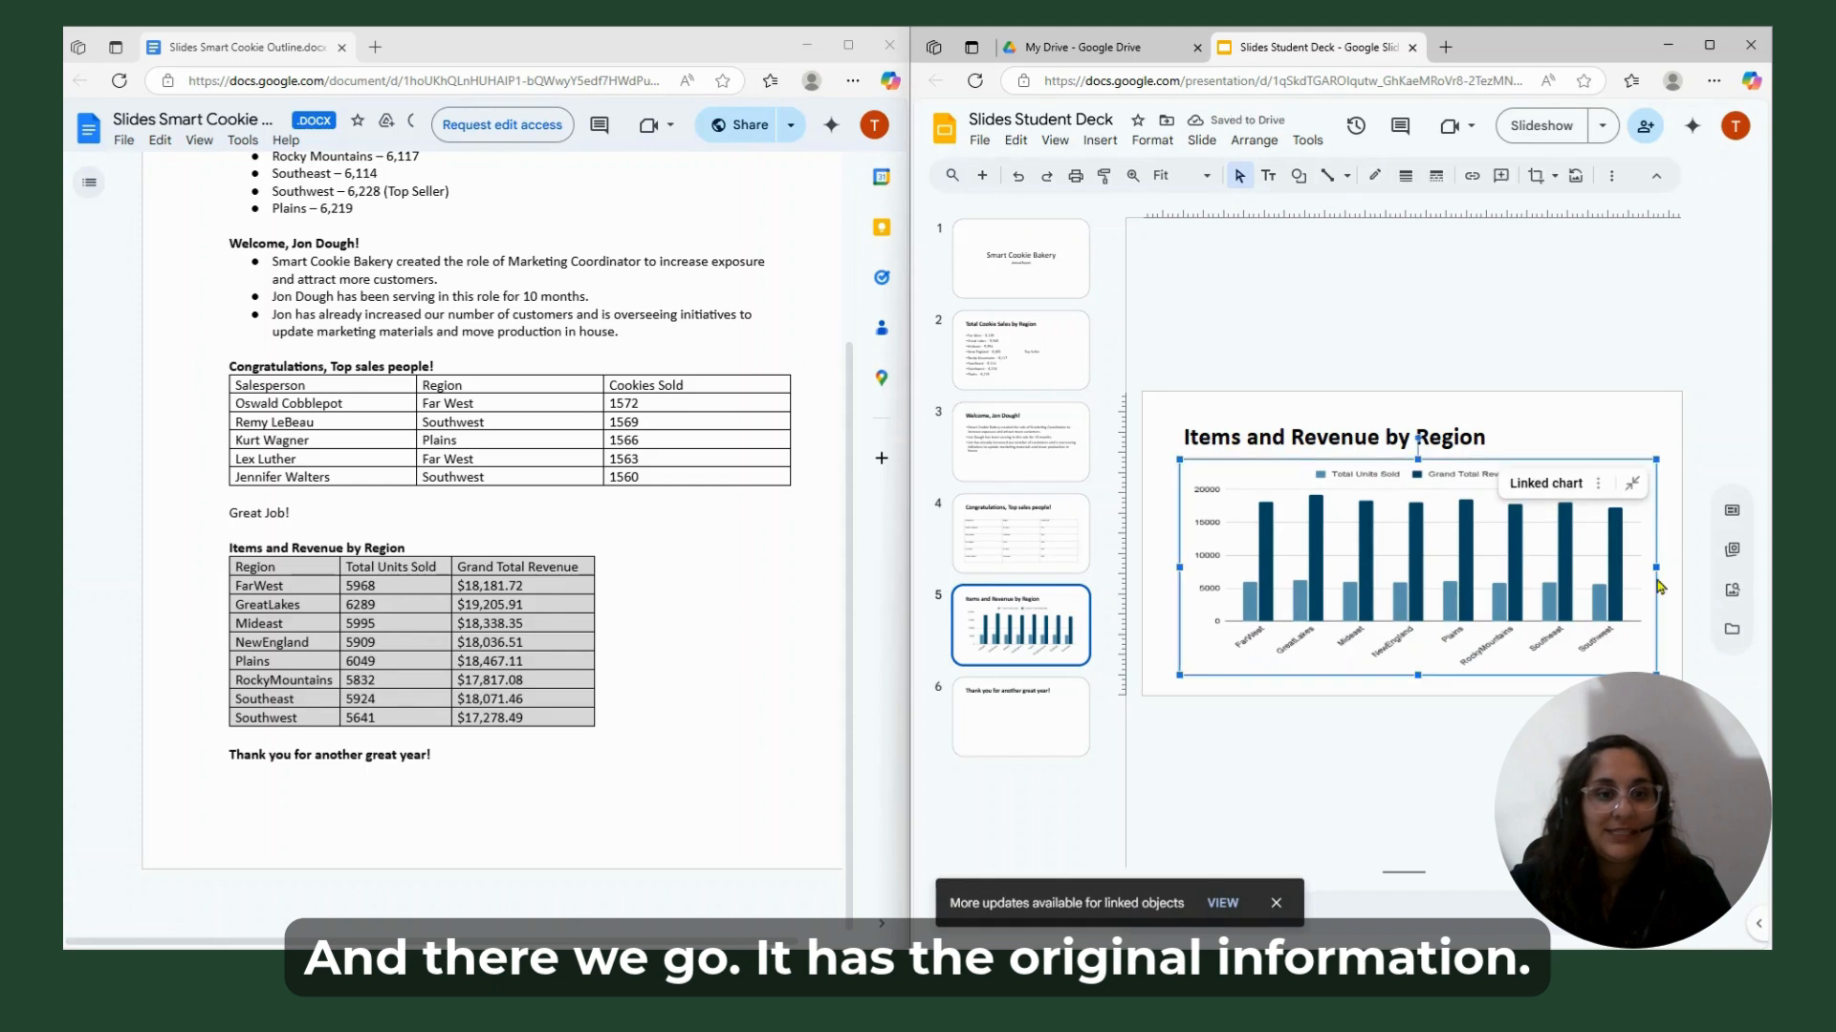
left_click_drag(1615, 570, 1612, 568)
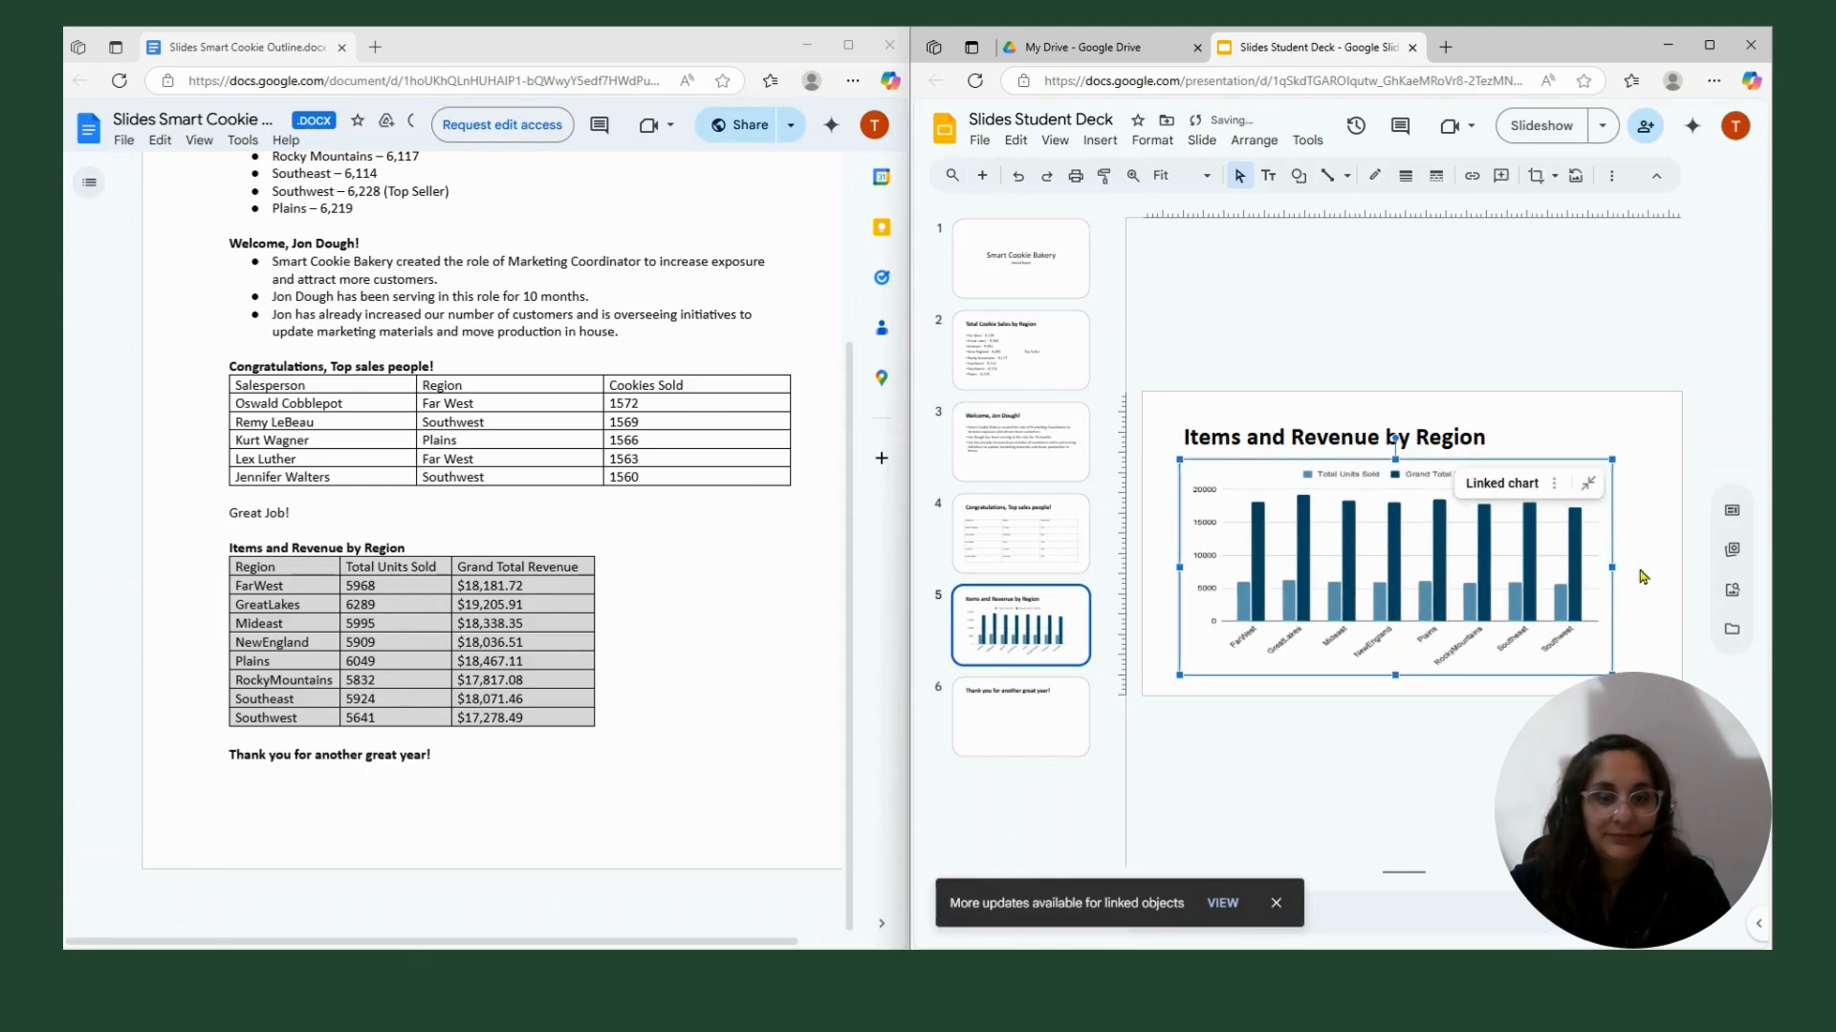
Apply the Section Header layout to slide 6, "Thank you for another great year!".
left_click(1041, 738)
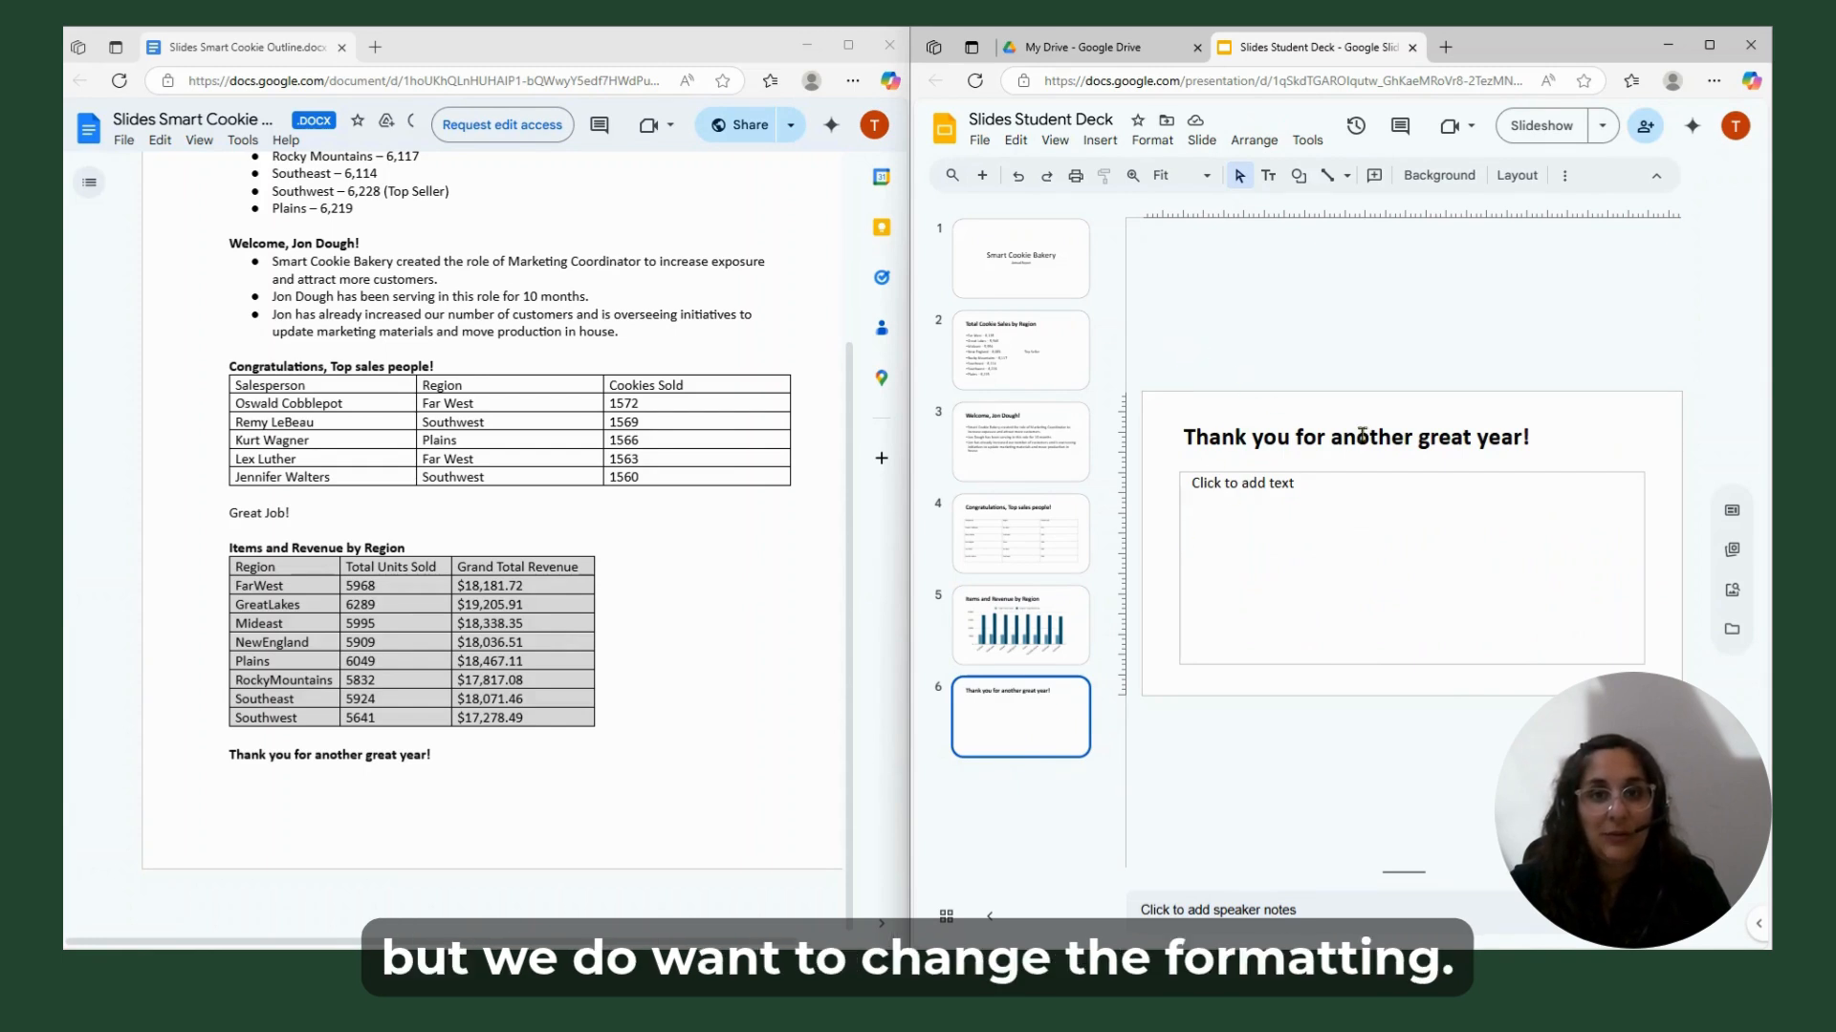
left_click(1200, 140)
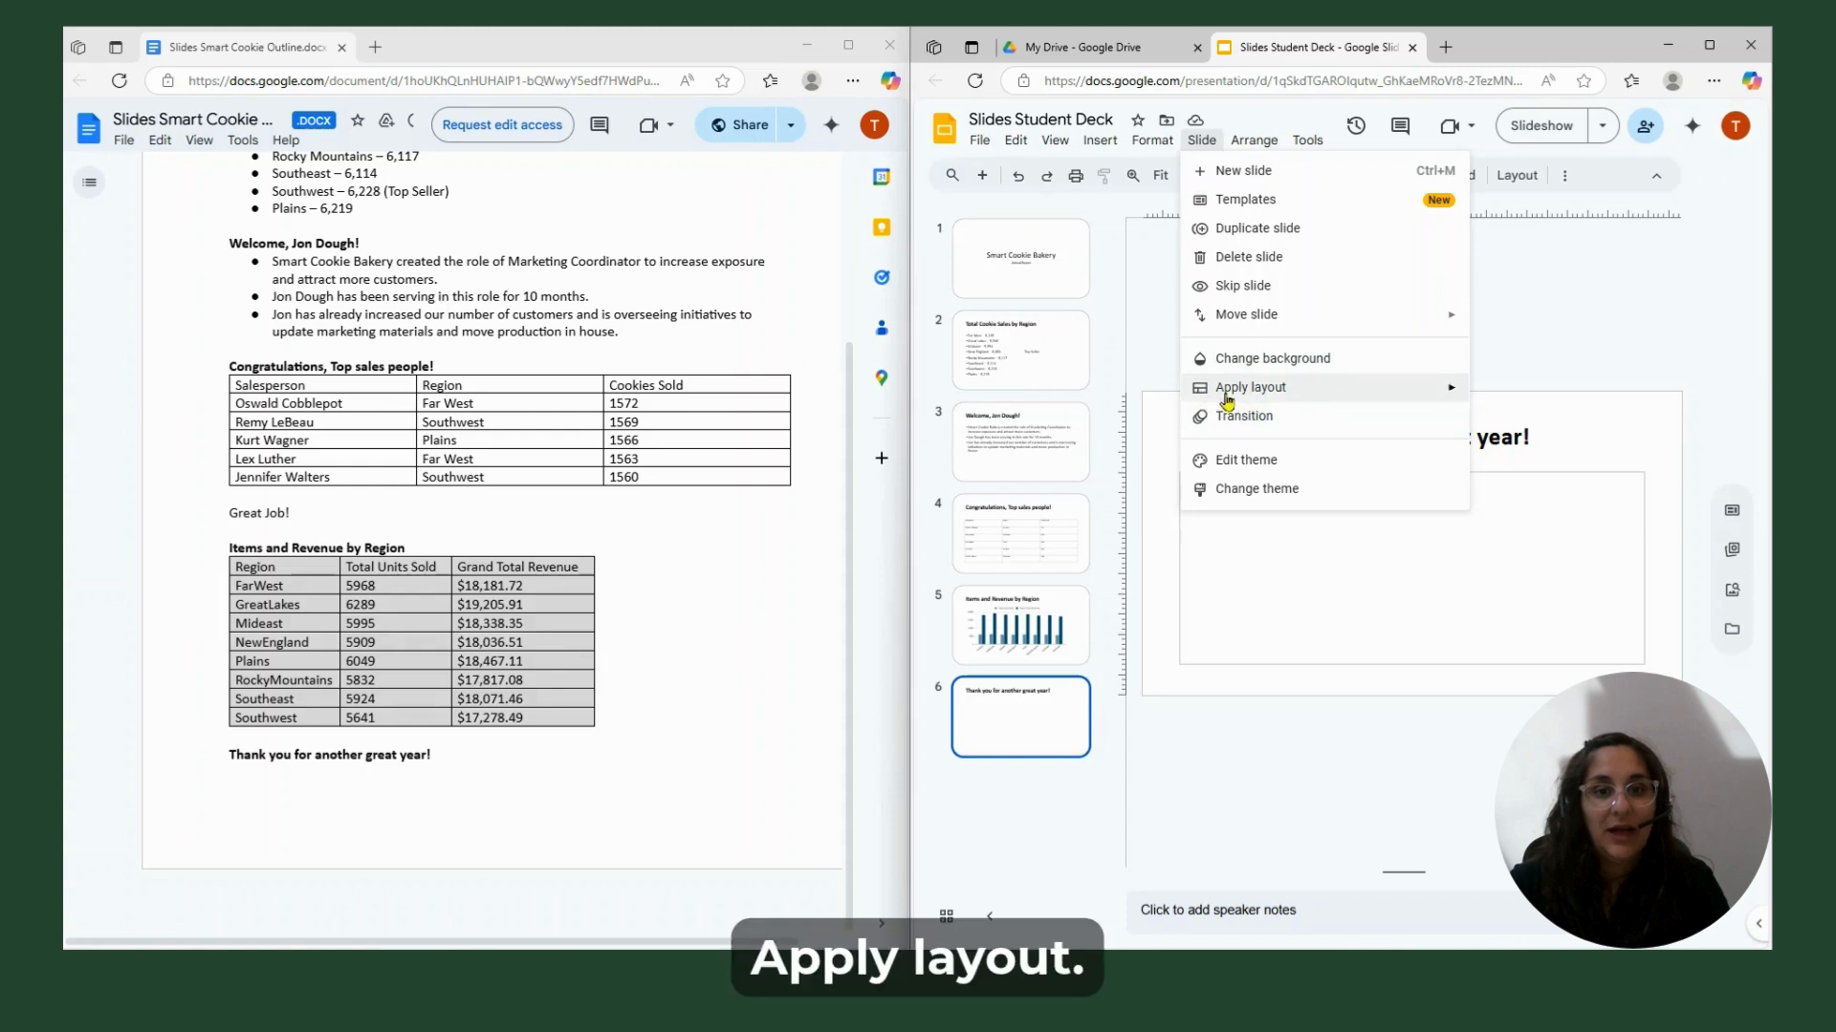
mouse_move(1250, 389)
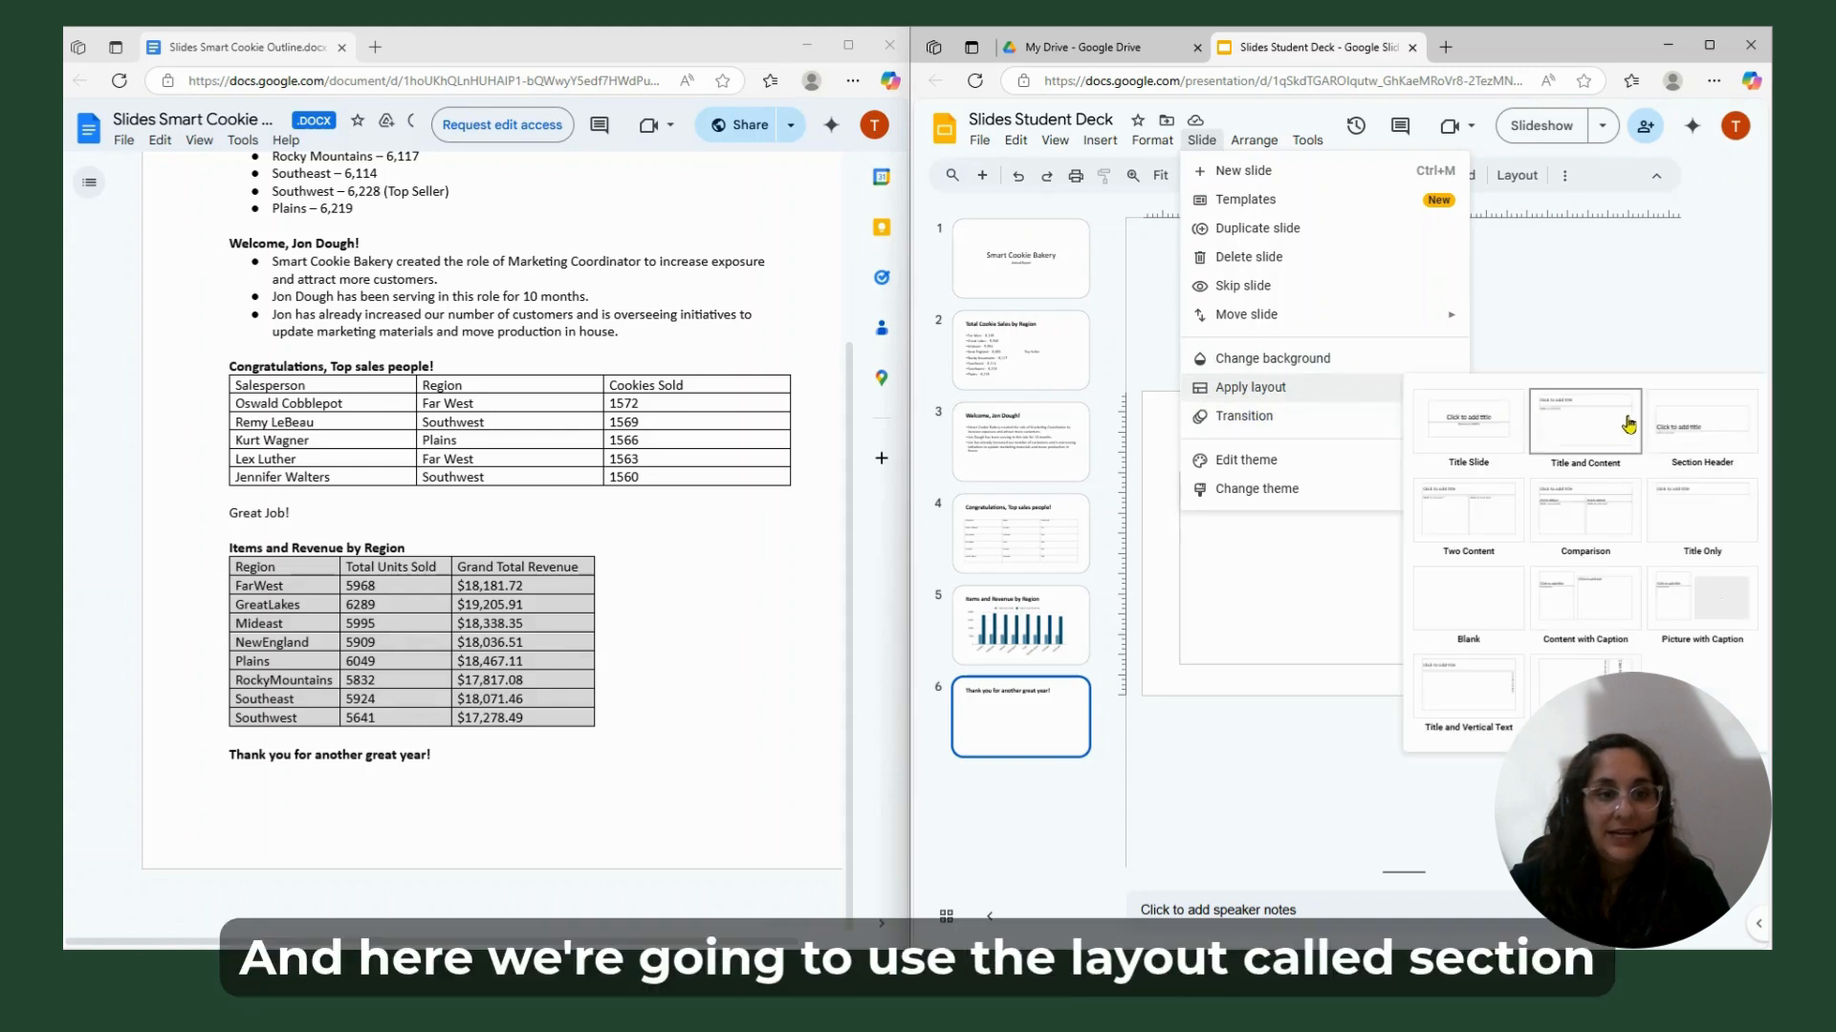
left_click(1733, 439)
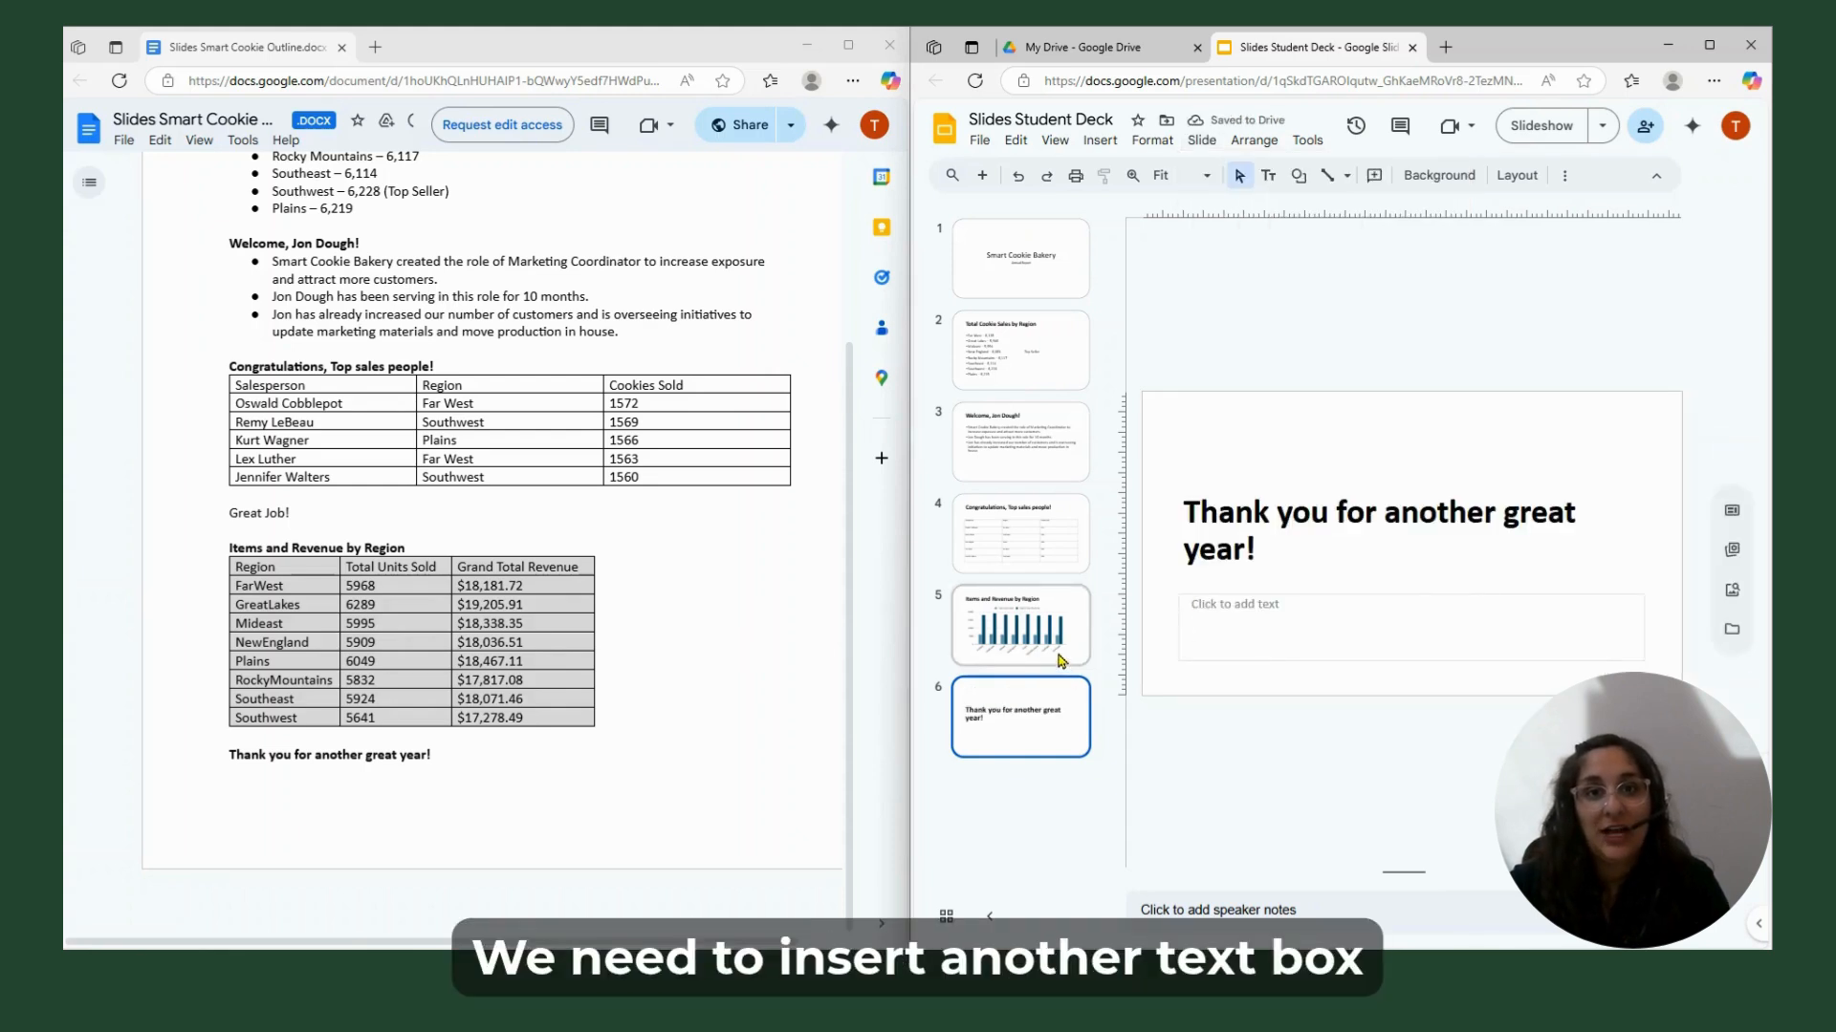
Show slide 4 of the deck and copy the "Great Job!" line from the outline document.
left_click(1018, 547)
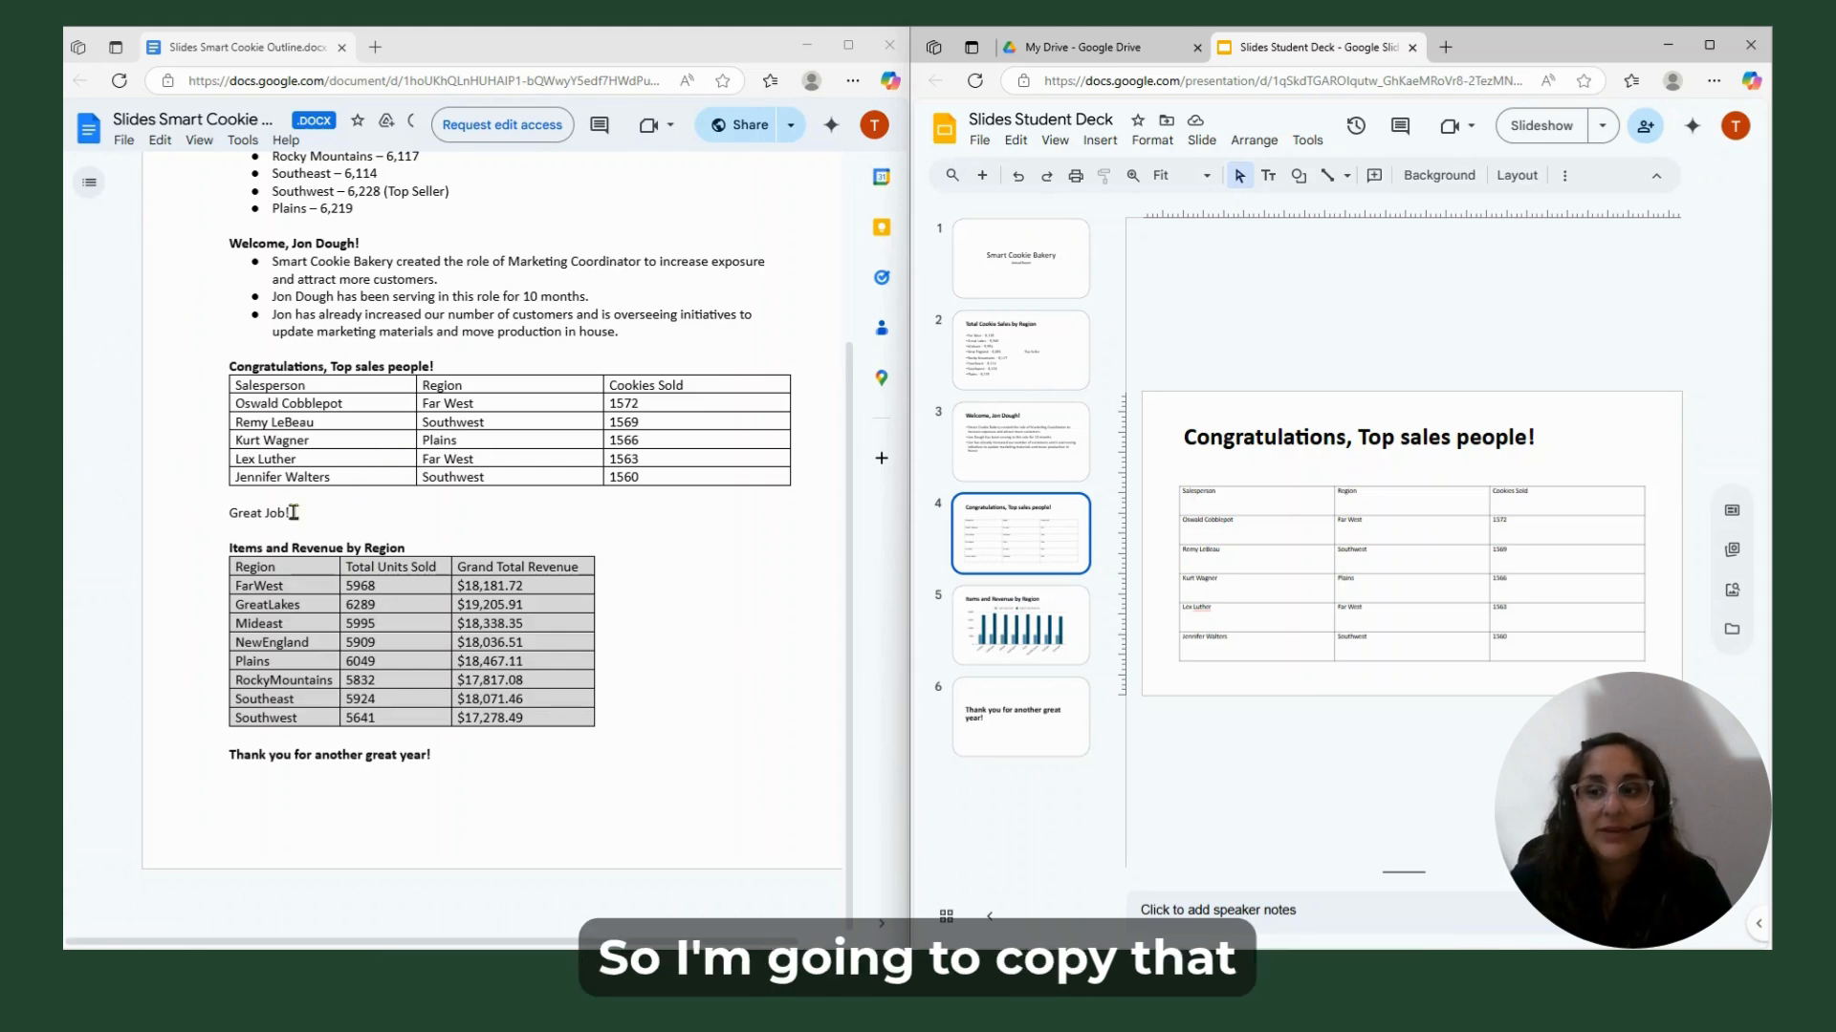
left_click_drag(293, 511, 240, 514)
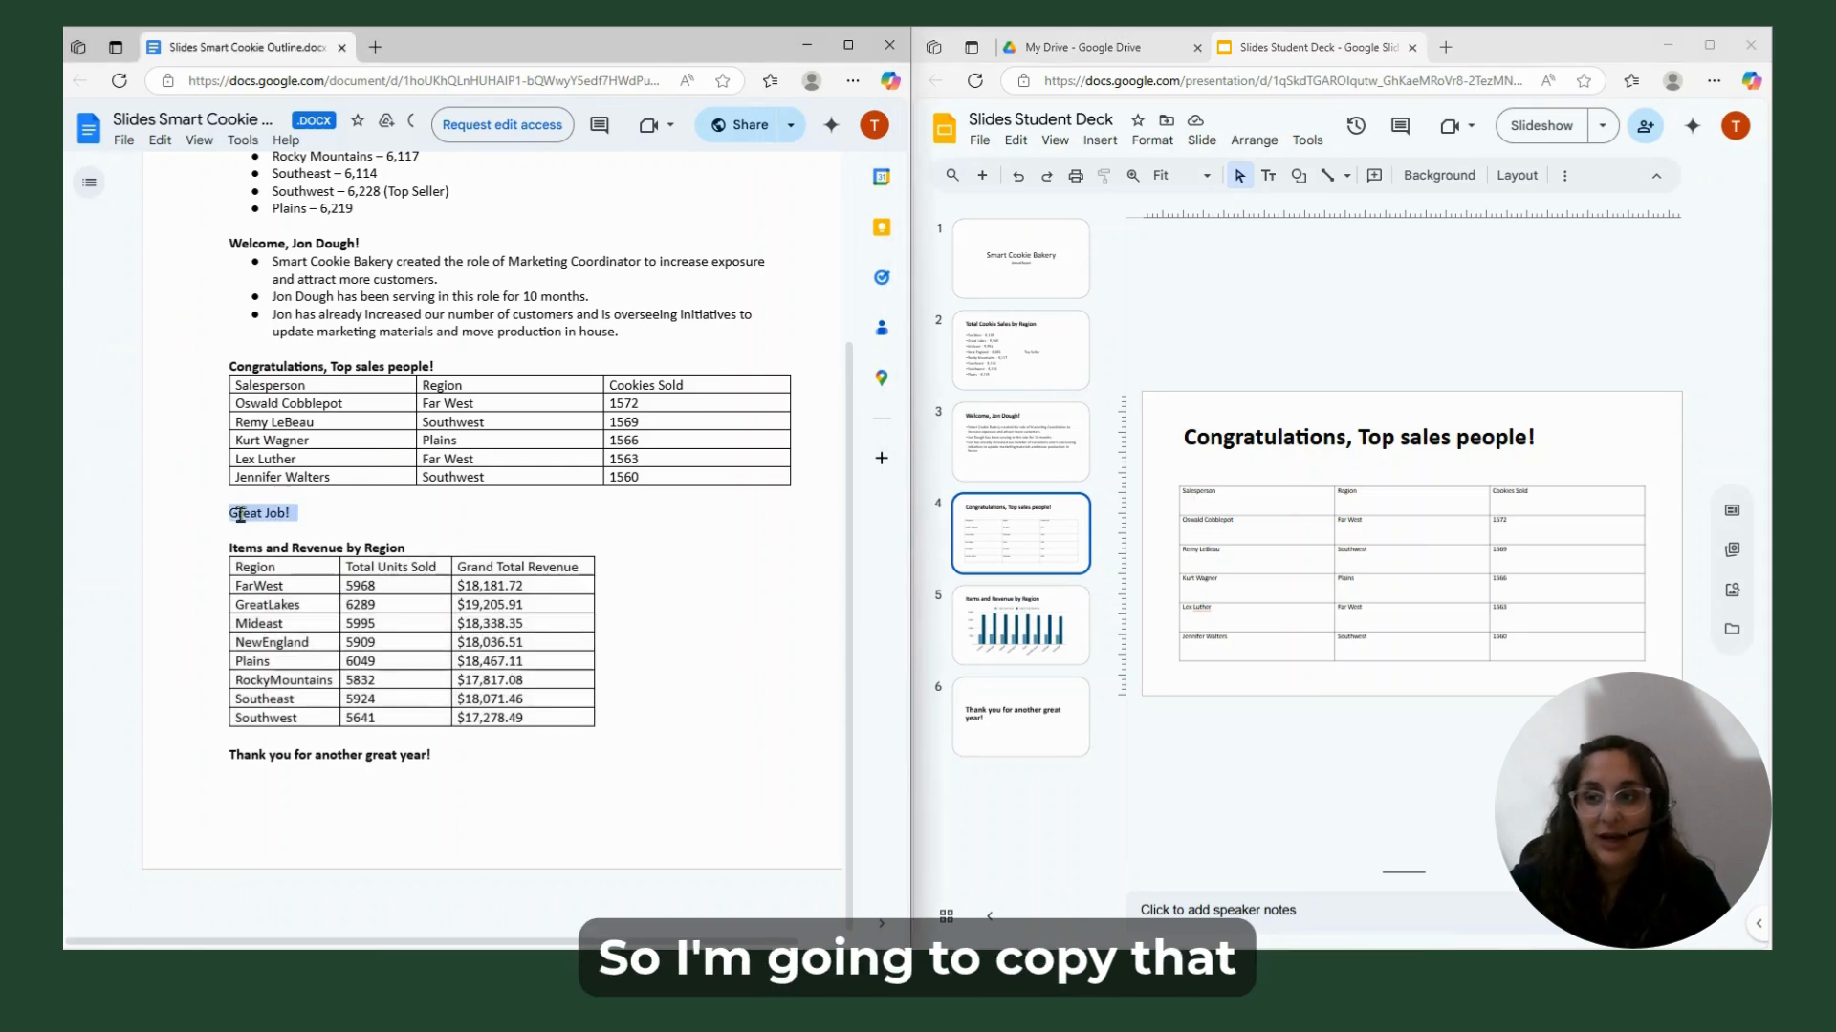
left_click(159, 140)
left_click(171, 182)
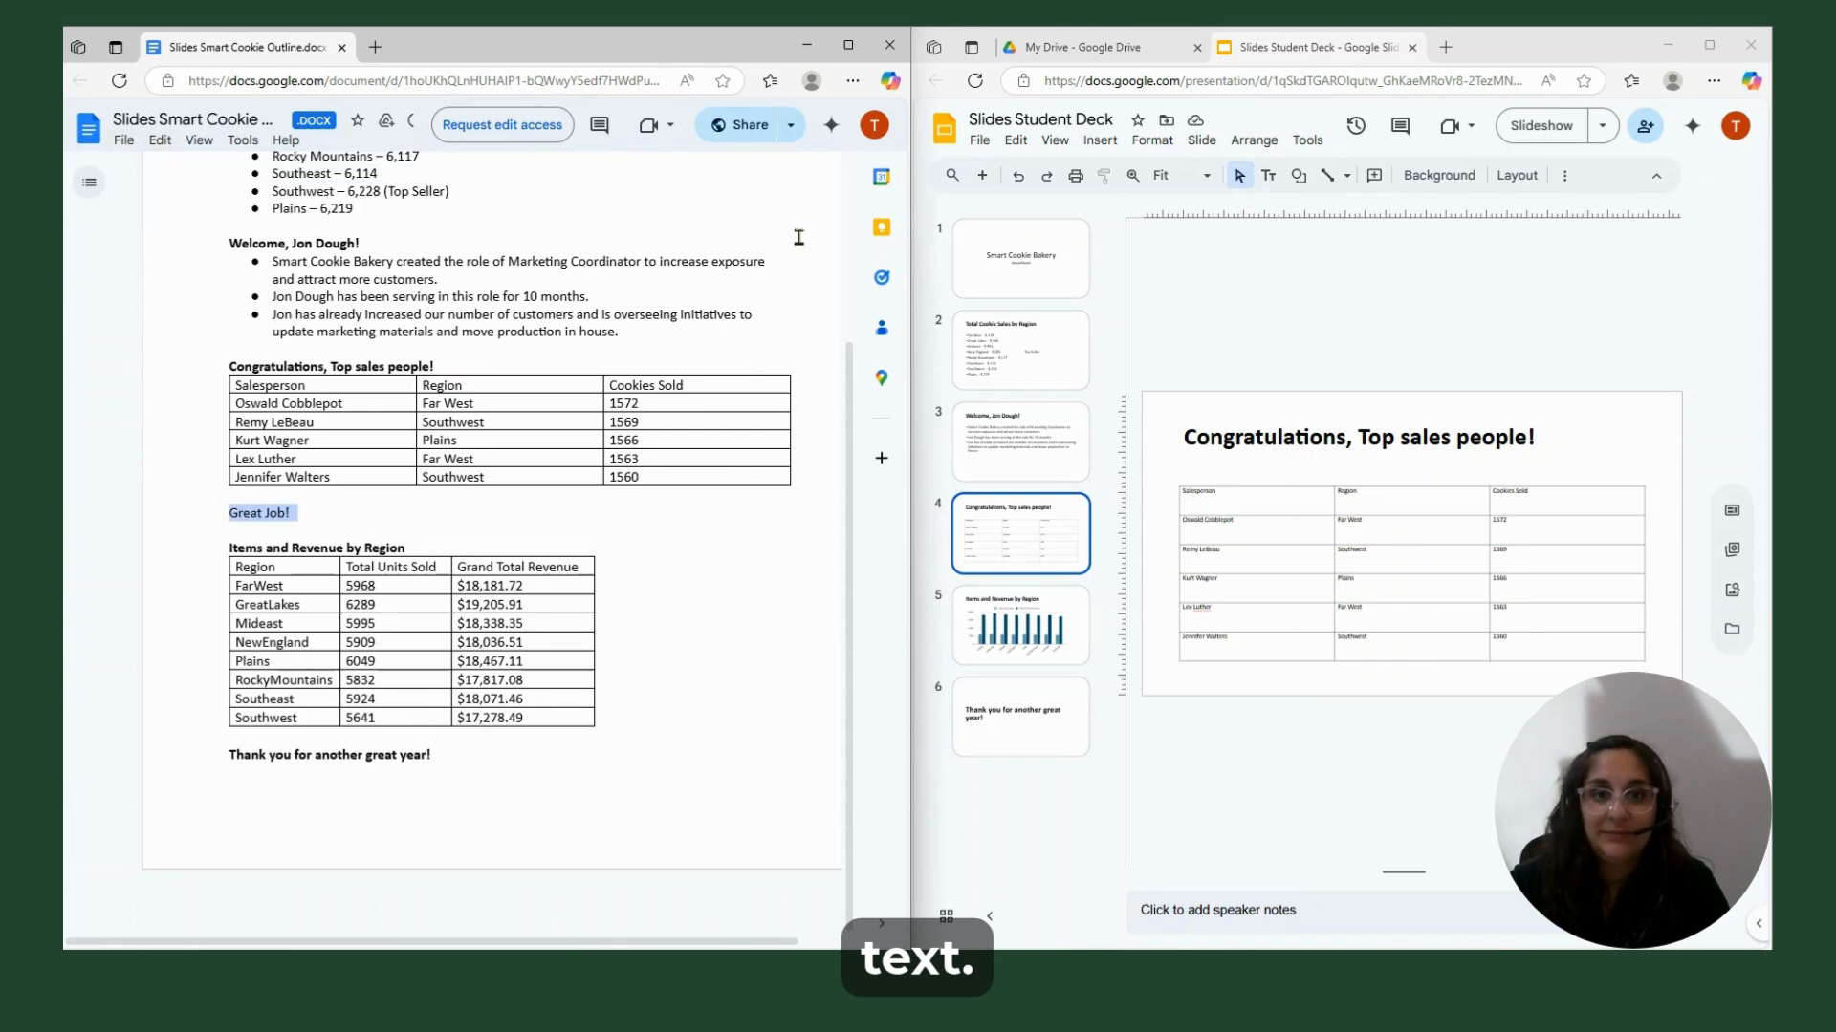
Insert a text box on slide 4, paste "Great Job!" into it and place it below the table's right column.
left_click(1159, 296)
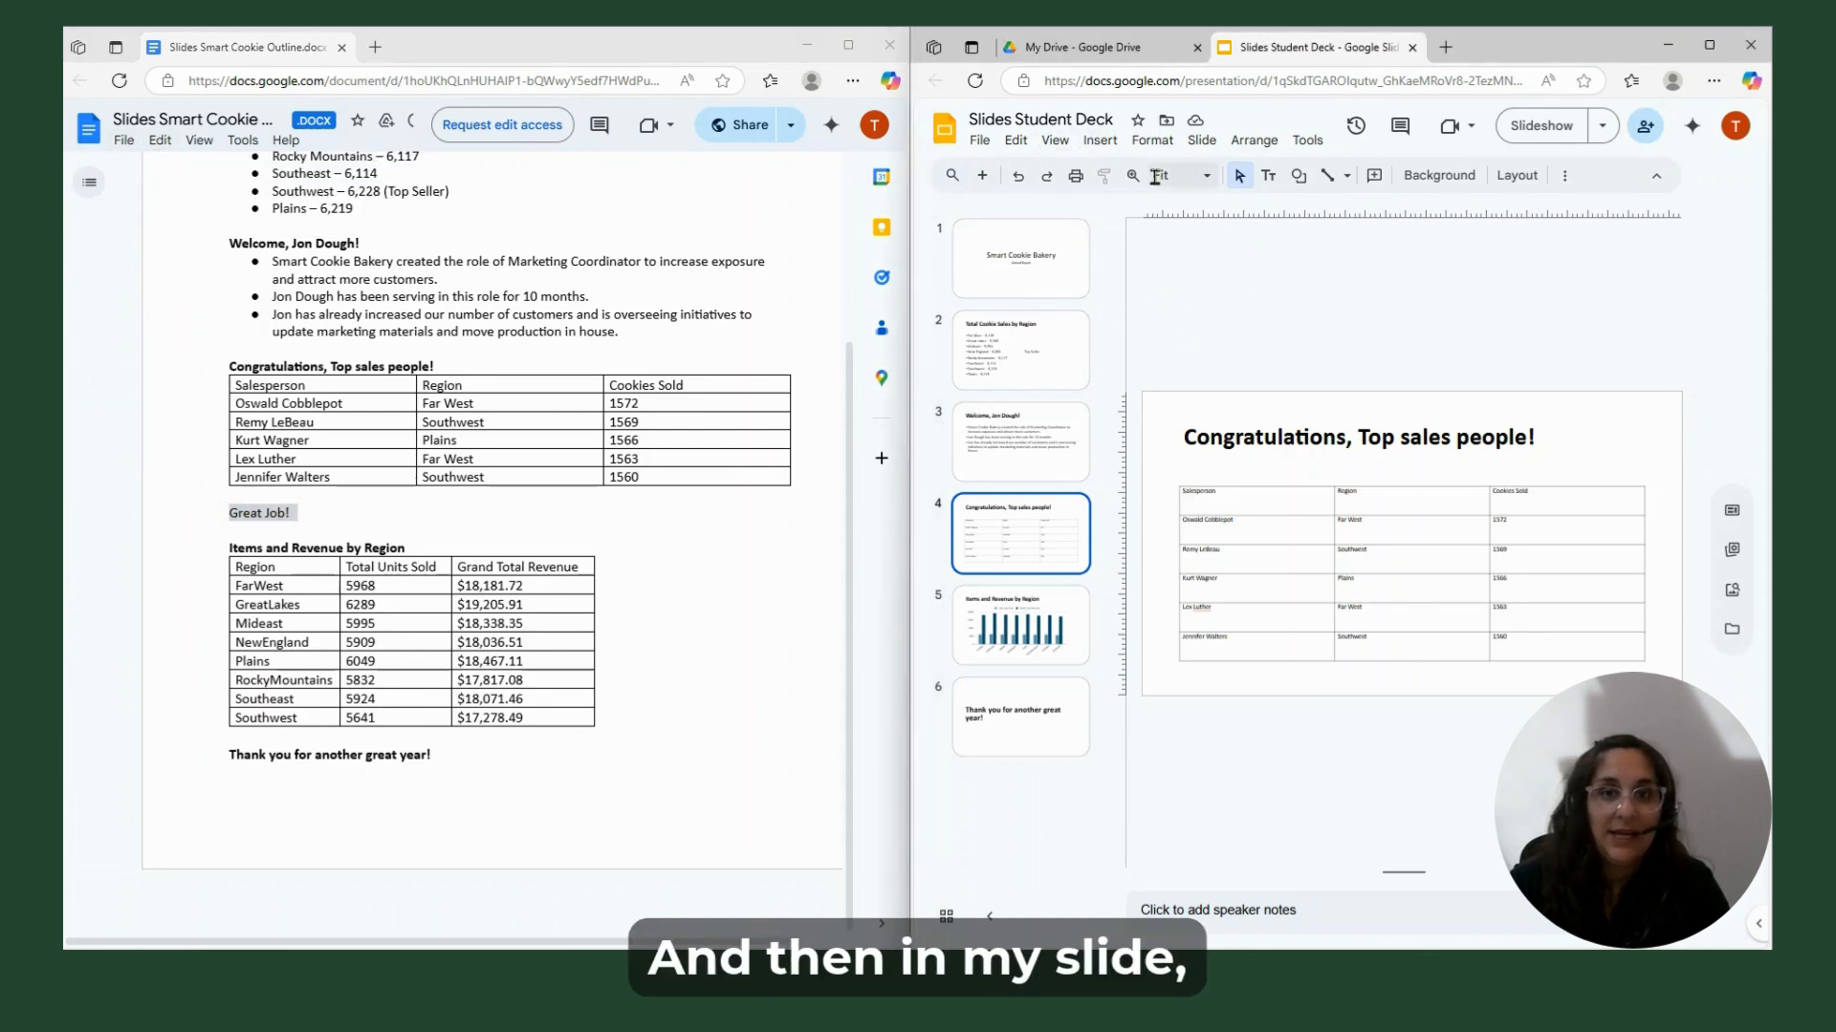
left_click(1100, 142)
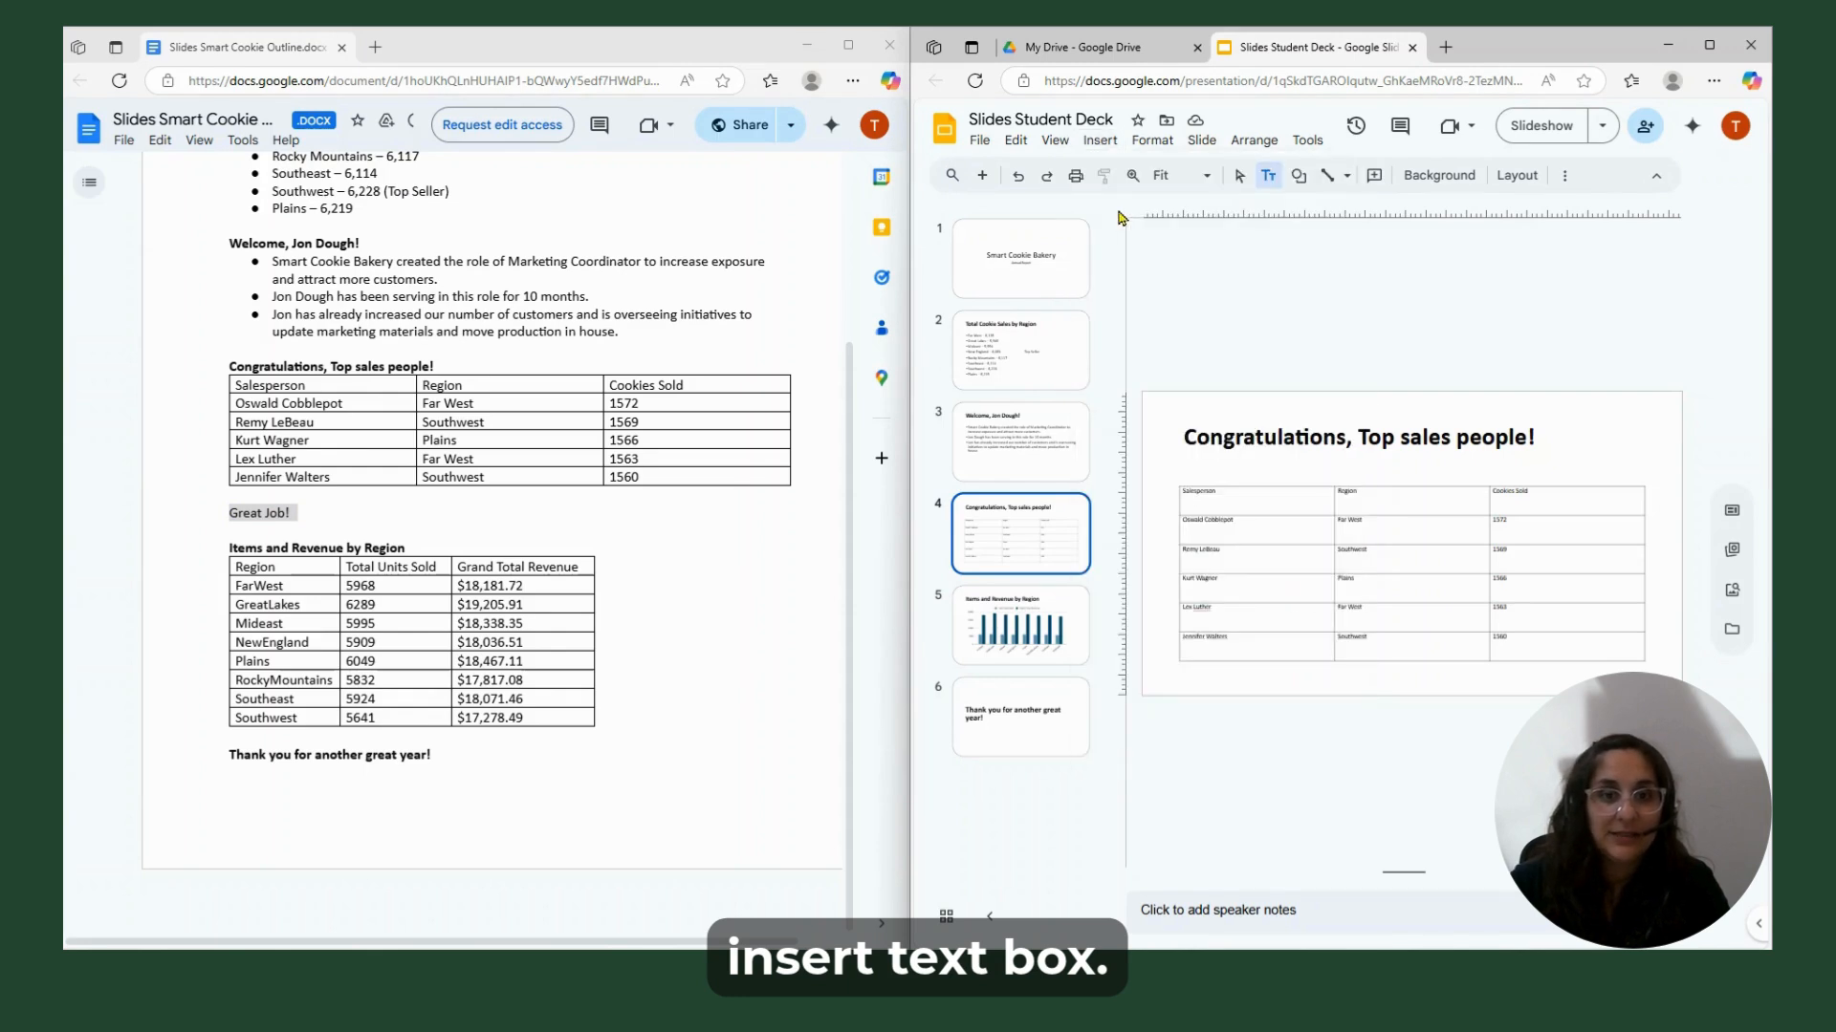
left_click_drag(1246, 406, 1402, 475)
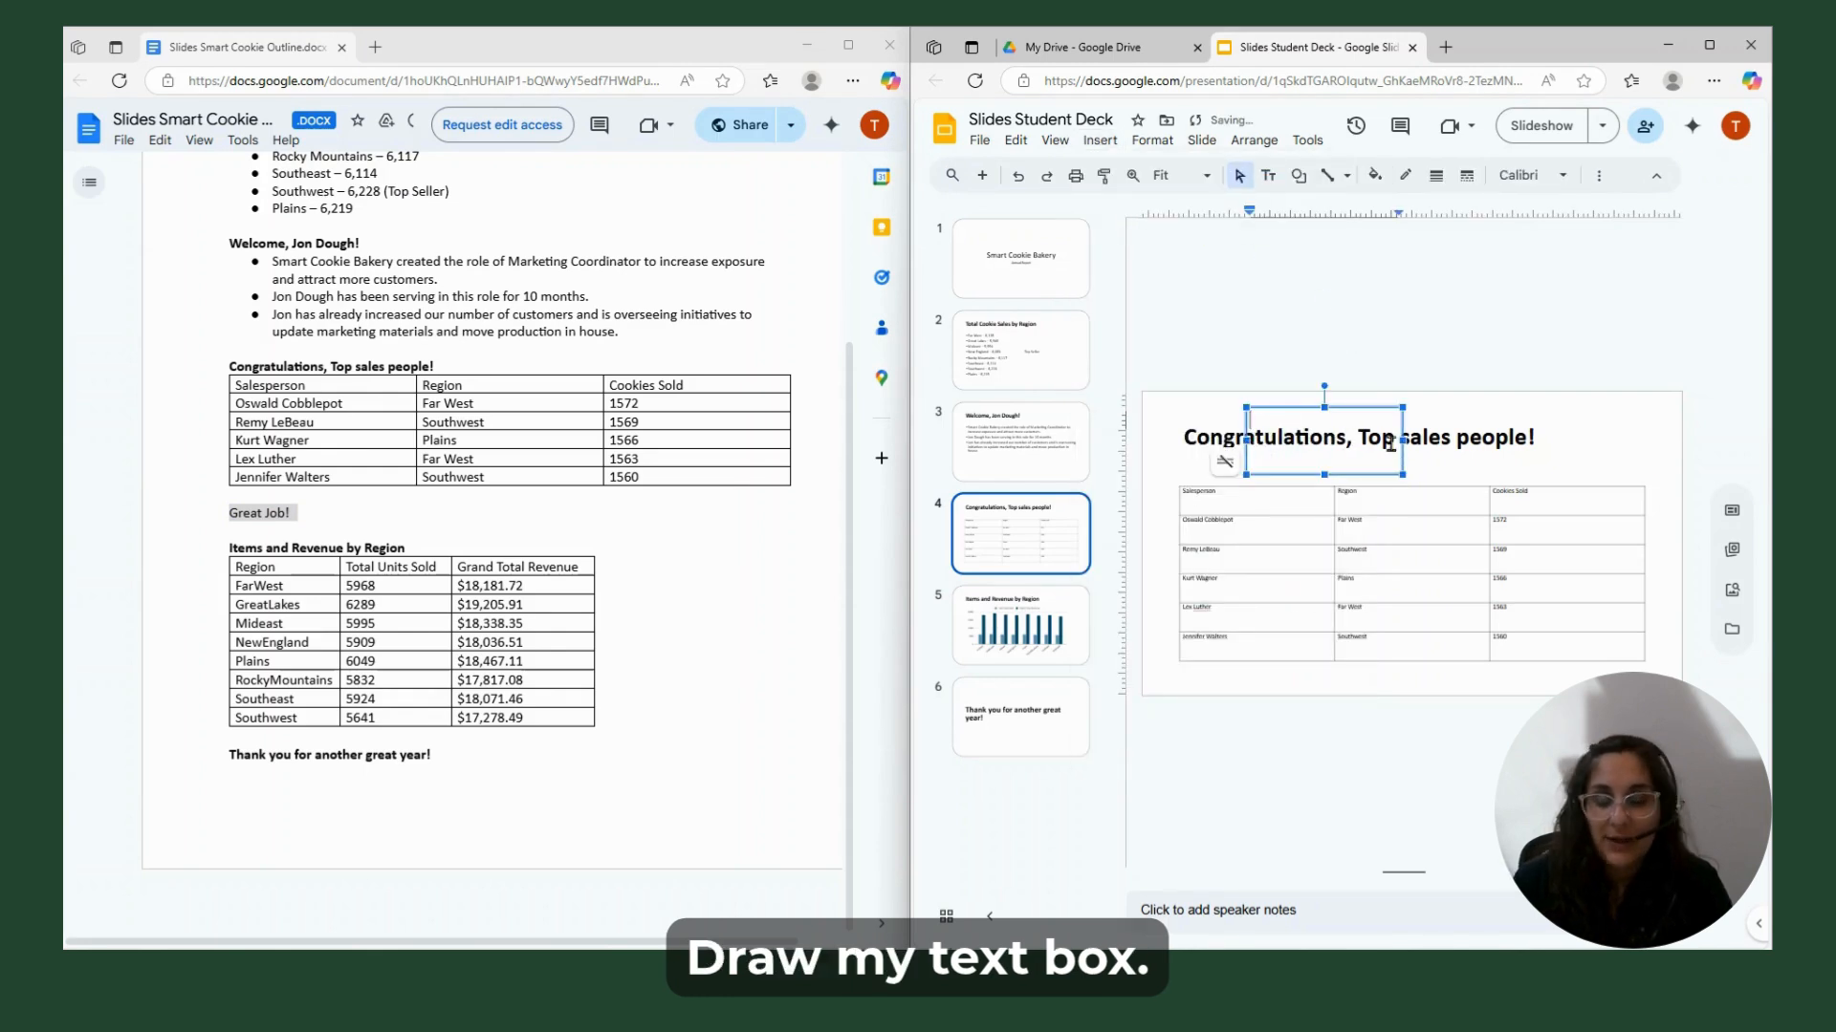
left_click(1015, 140)
left_click(1080, 331)
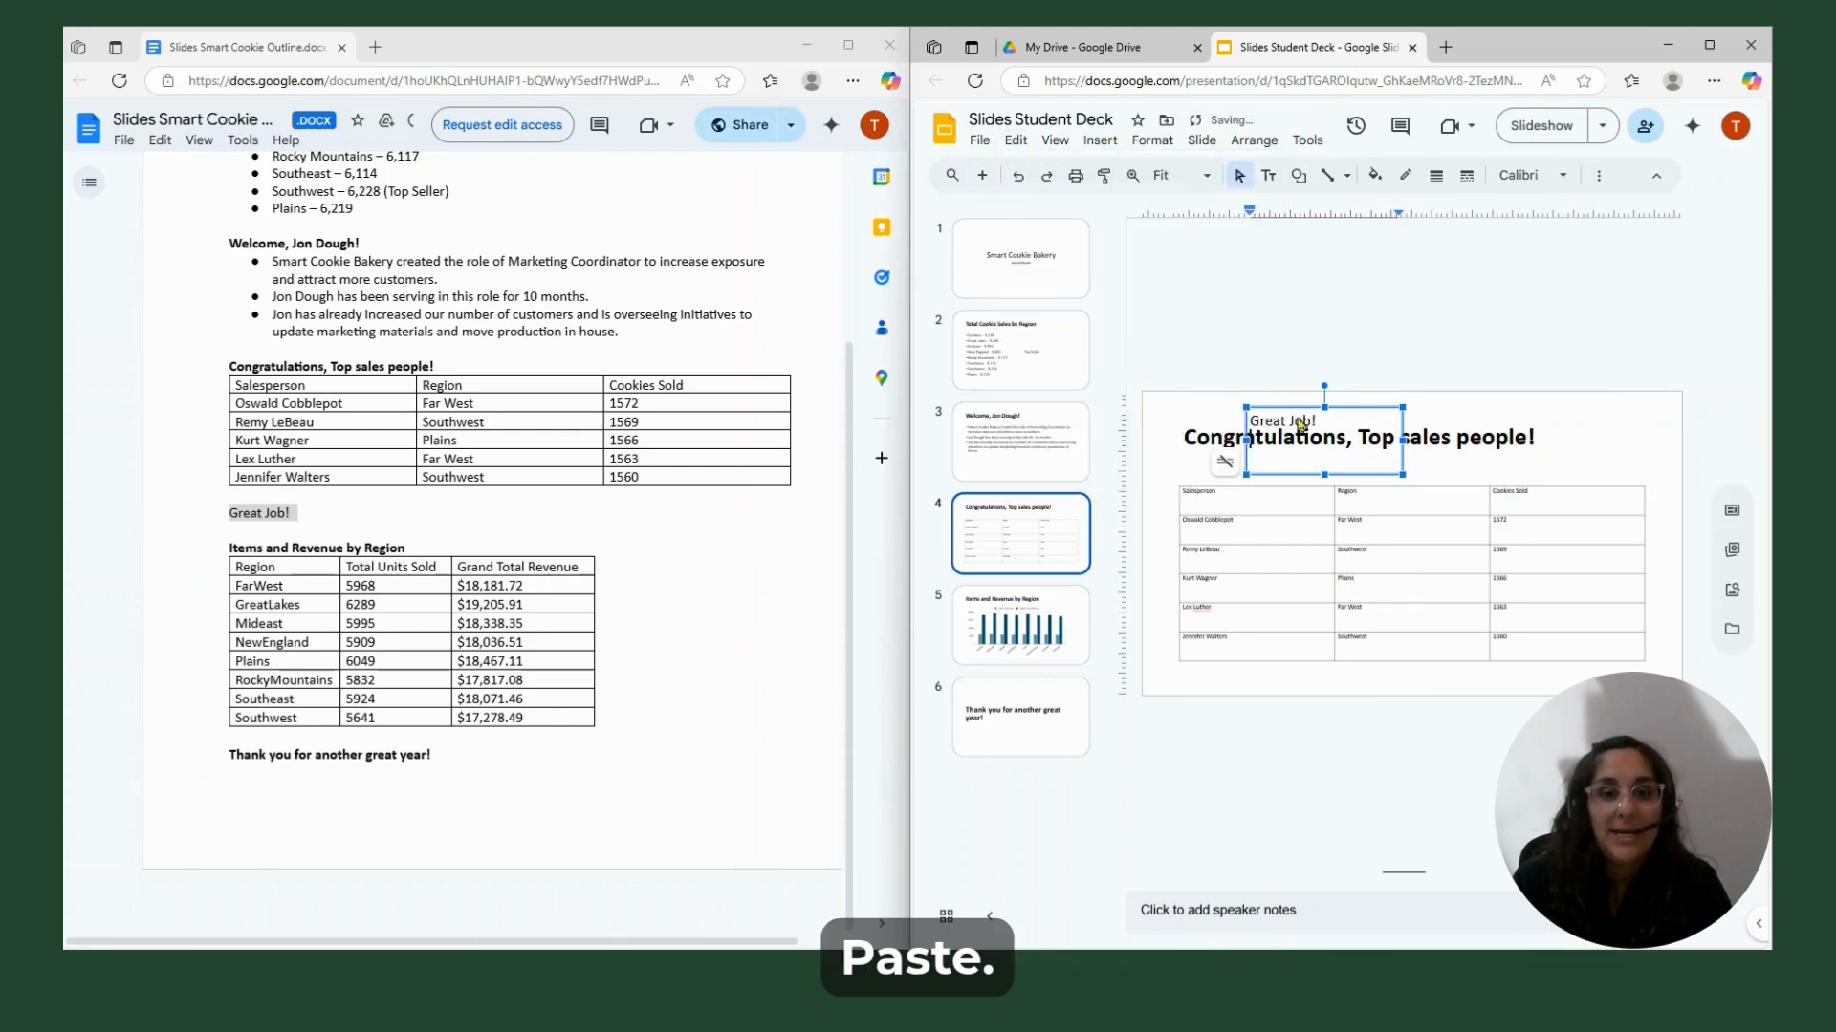
left_click_drag(1325, 401, 1578, 664)
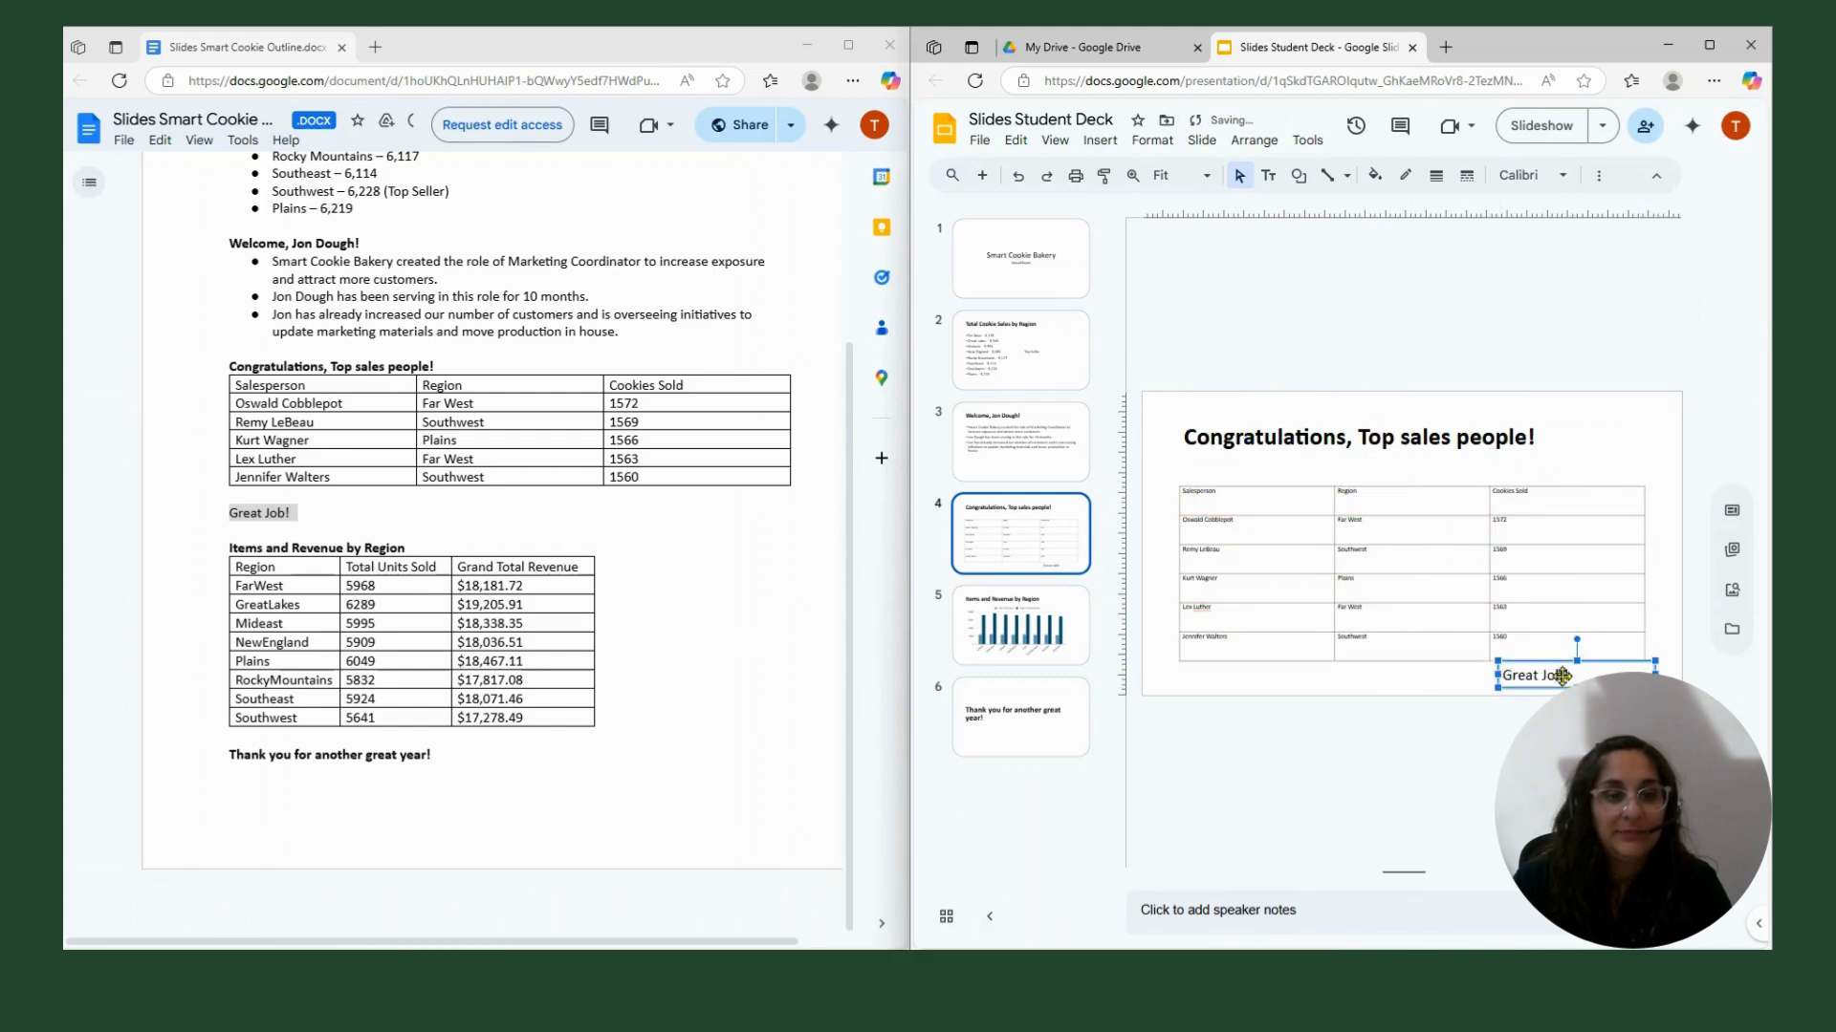
left_click(1398, 674)
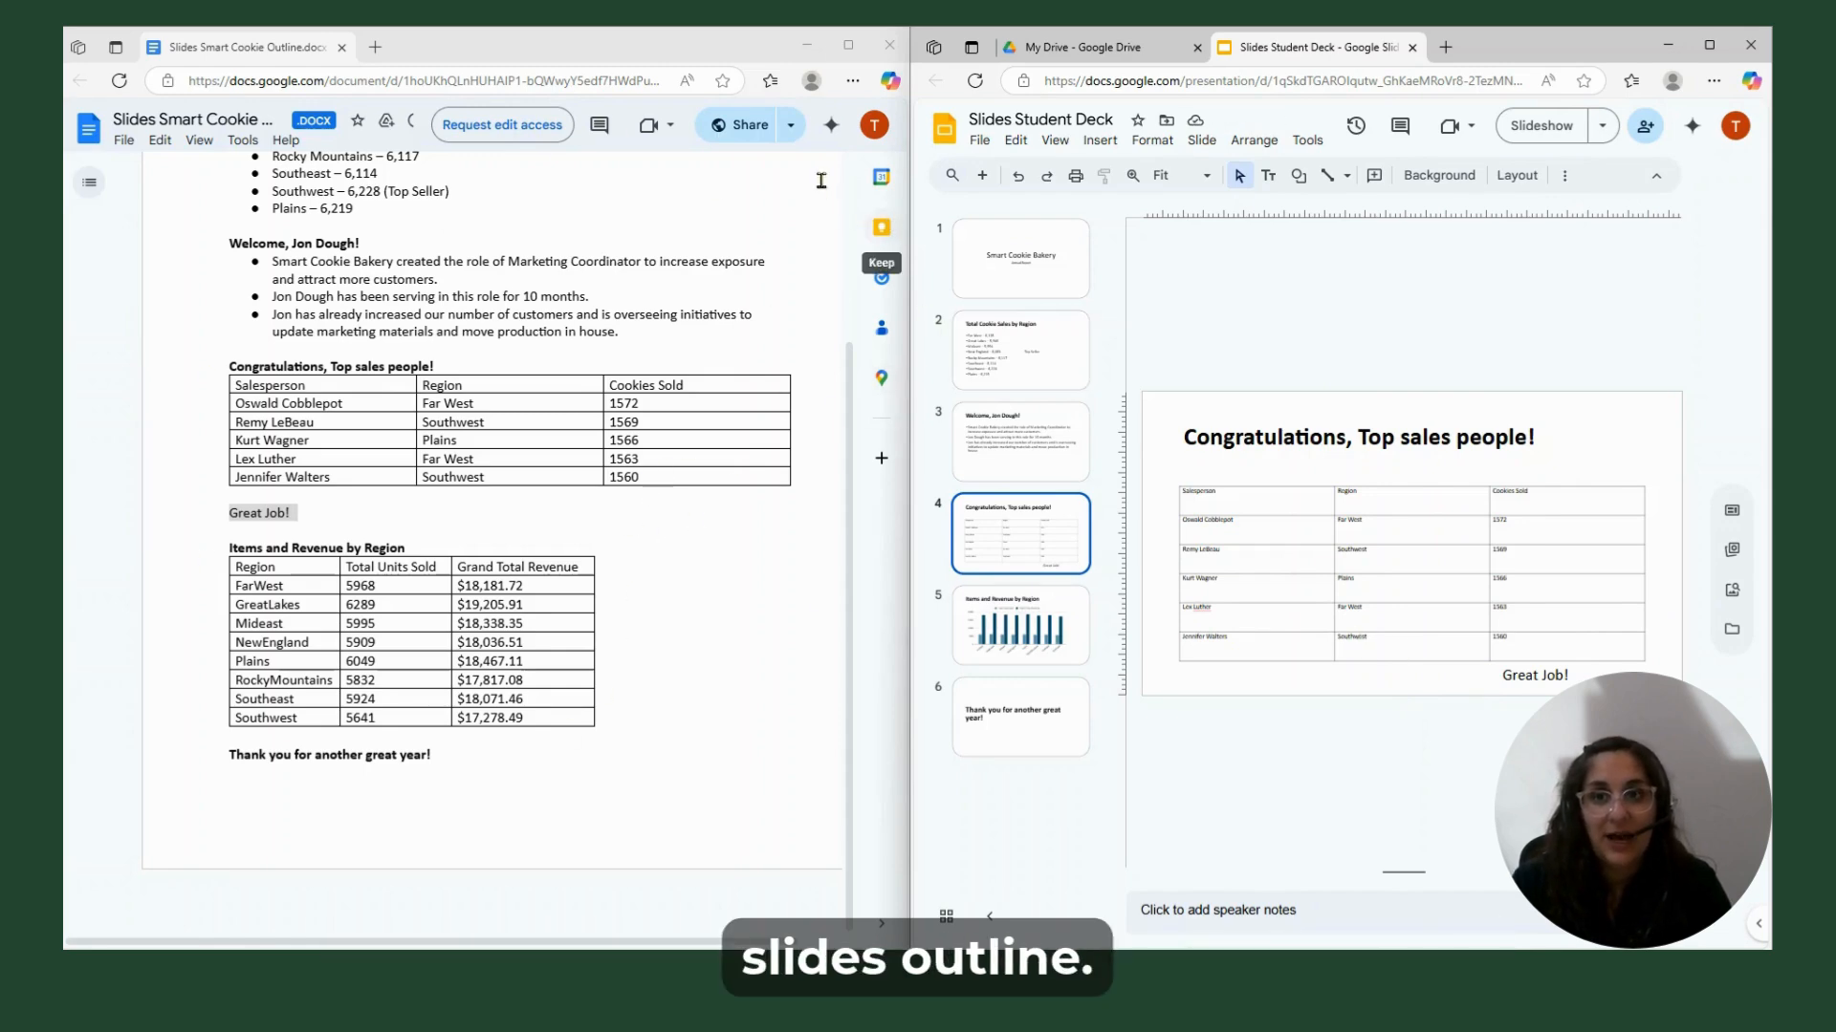
Close the outline document's window and maximize the slide deck's window.
left_click(890, 45)
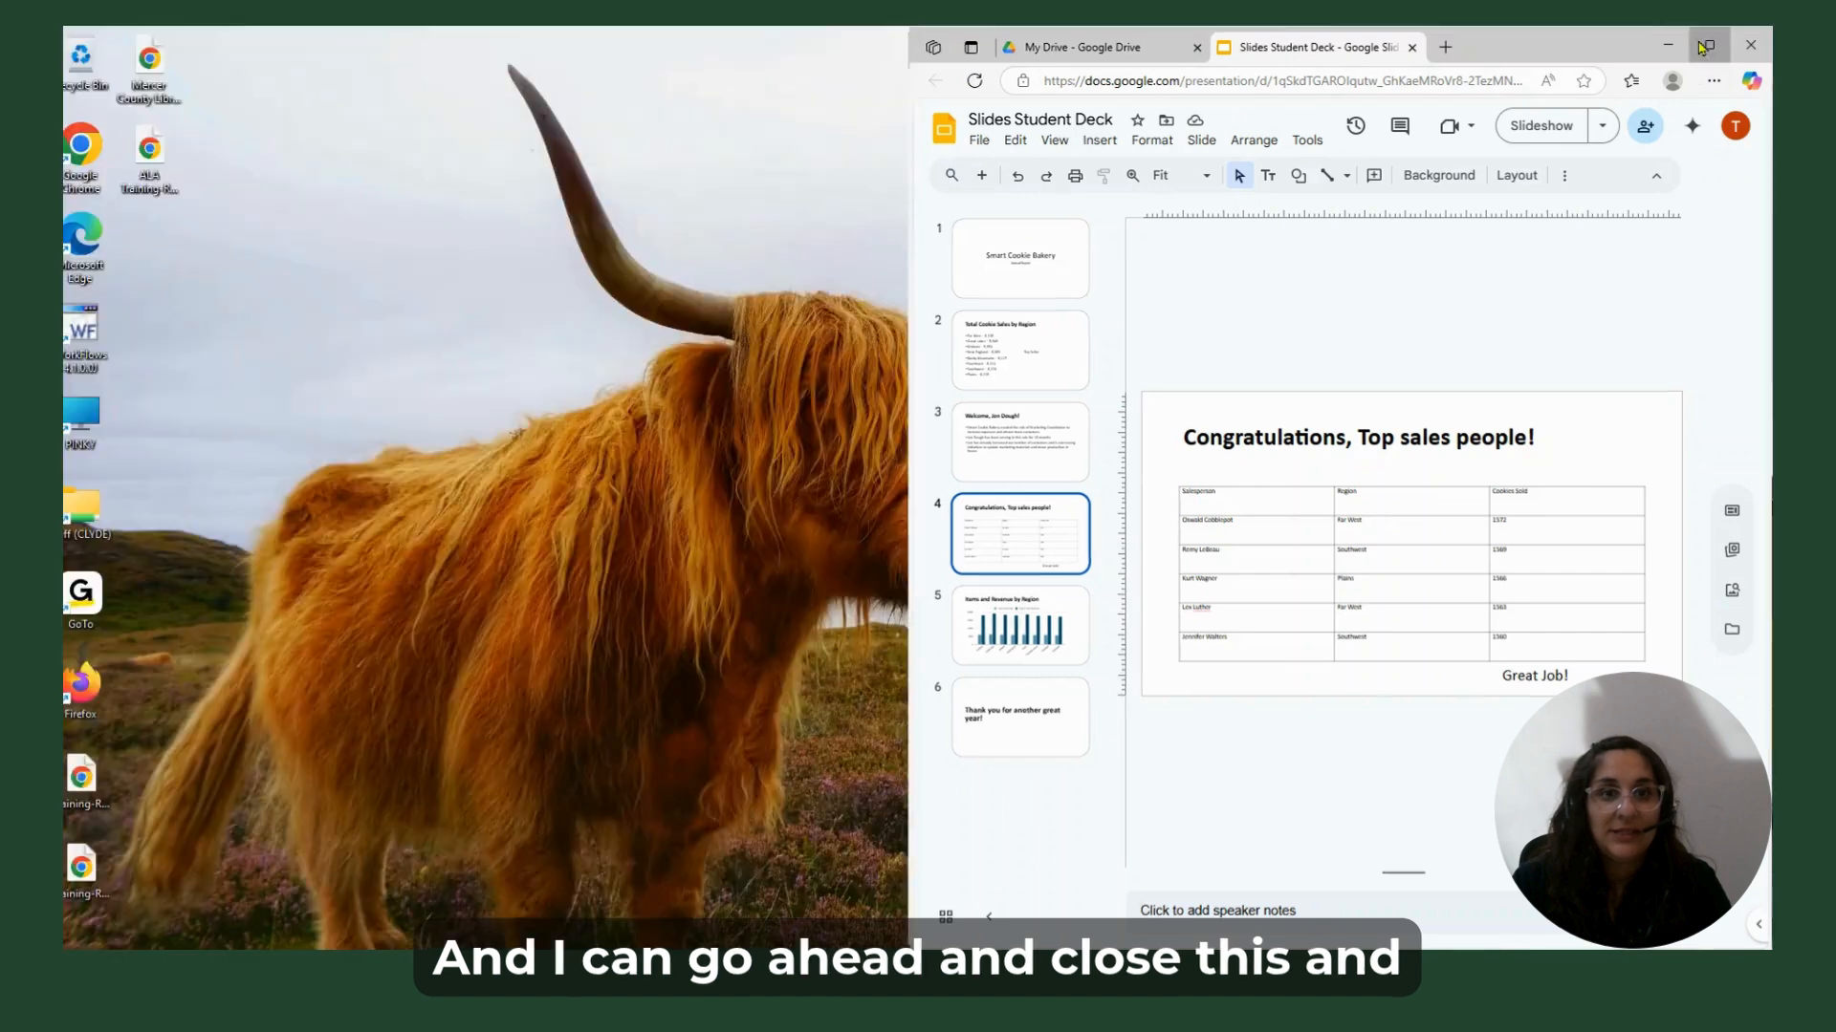
left_click(1704, 46)
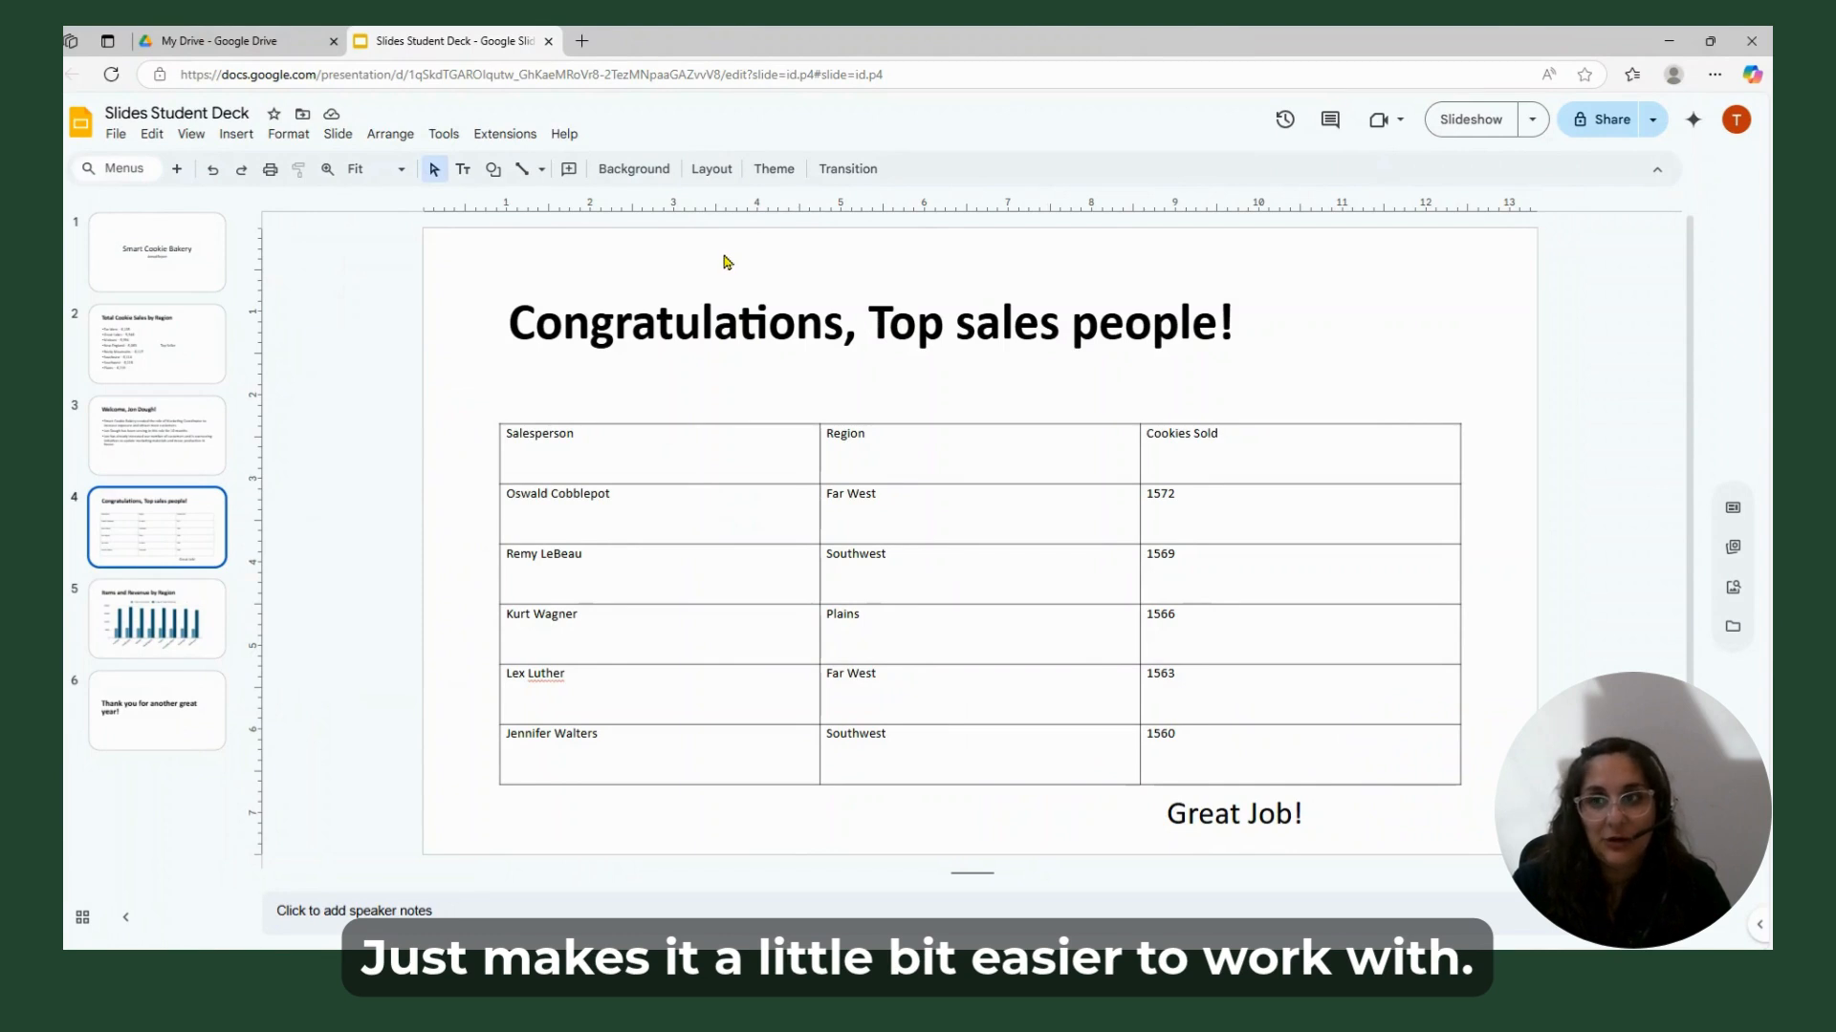
Insert the "Smart Cookie Bakery Logo" image from the computer's Downloads folder on slide 1.
left_click(124, 256)
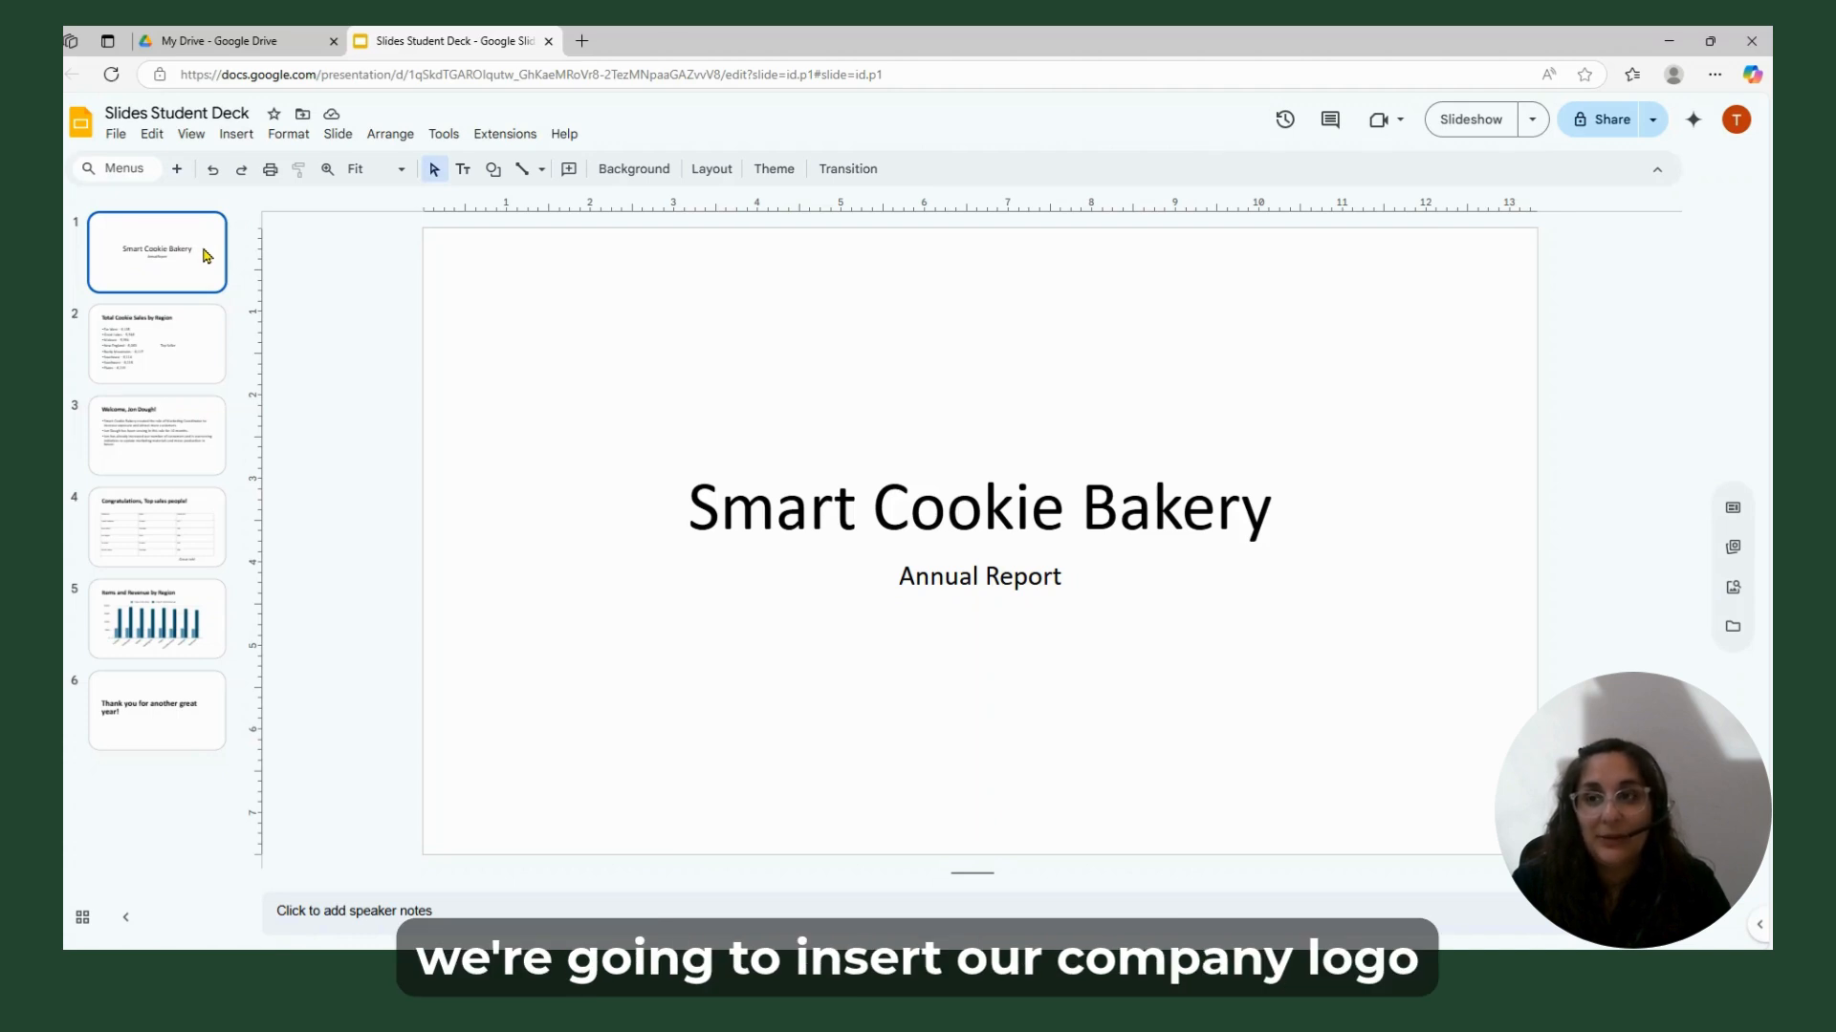
left_click(236, 137)
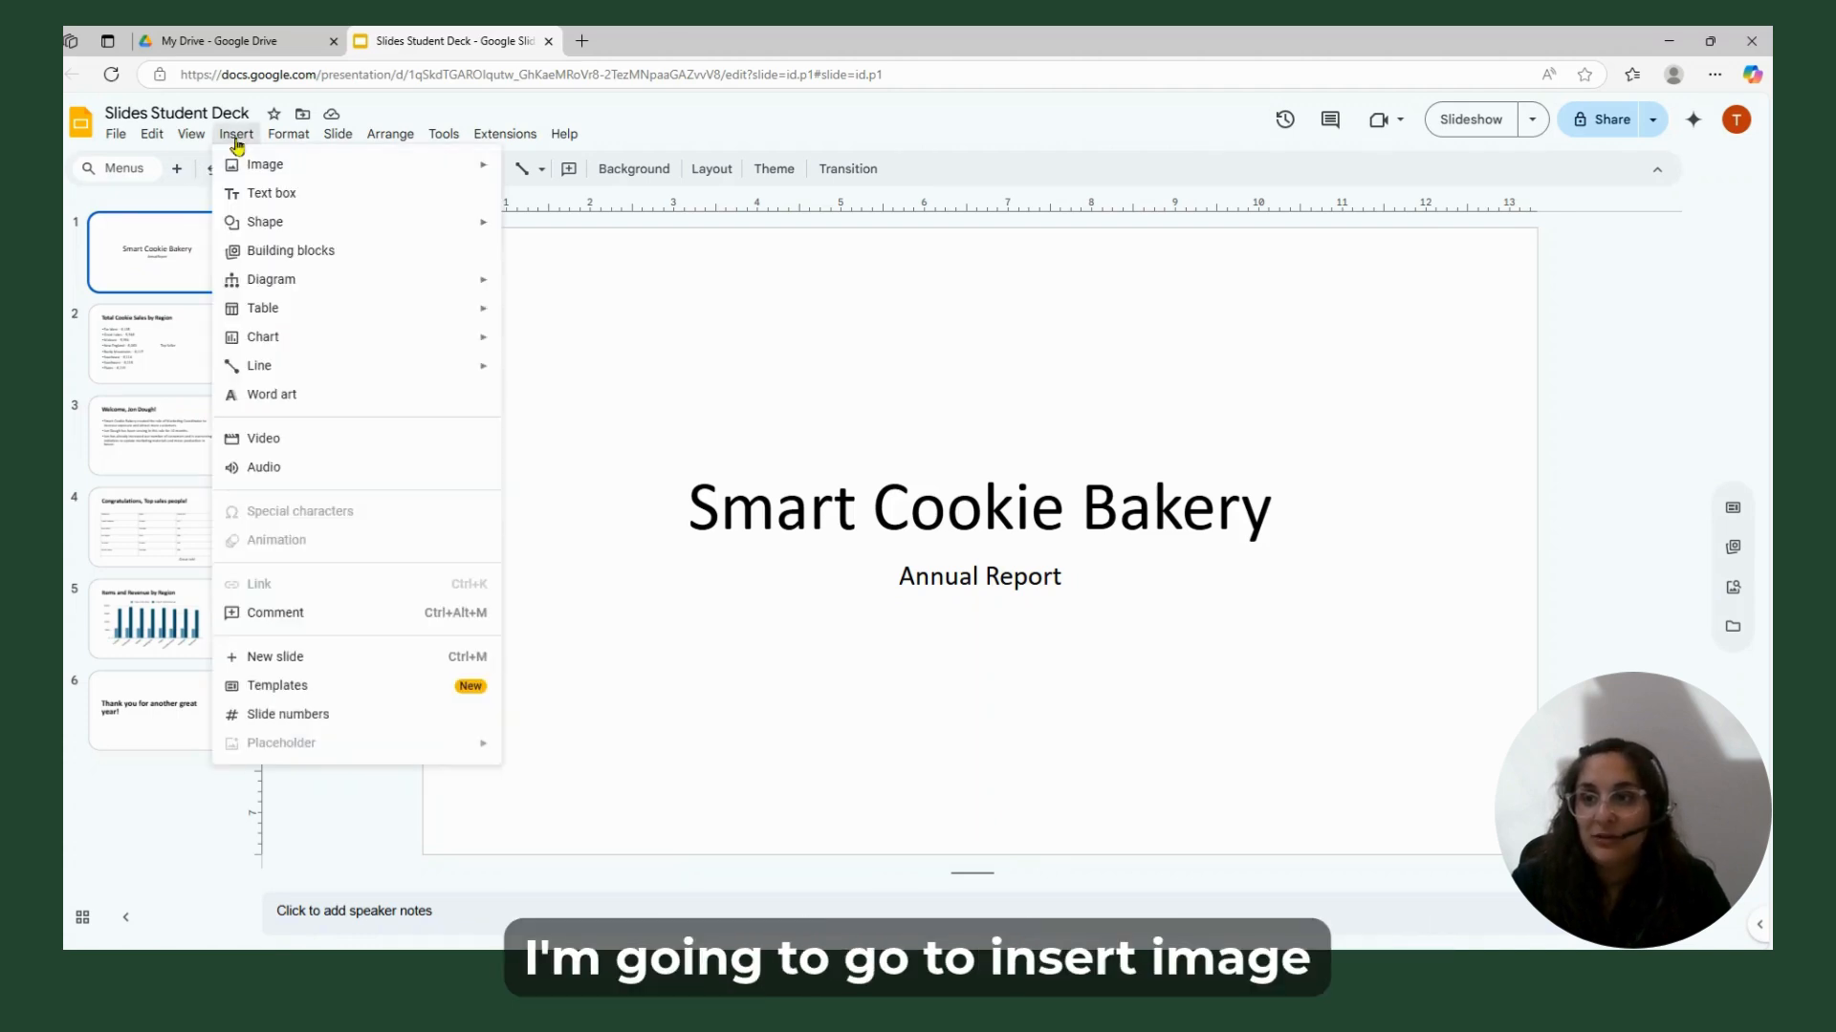
mouse_move(239, 164)
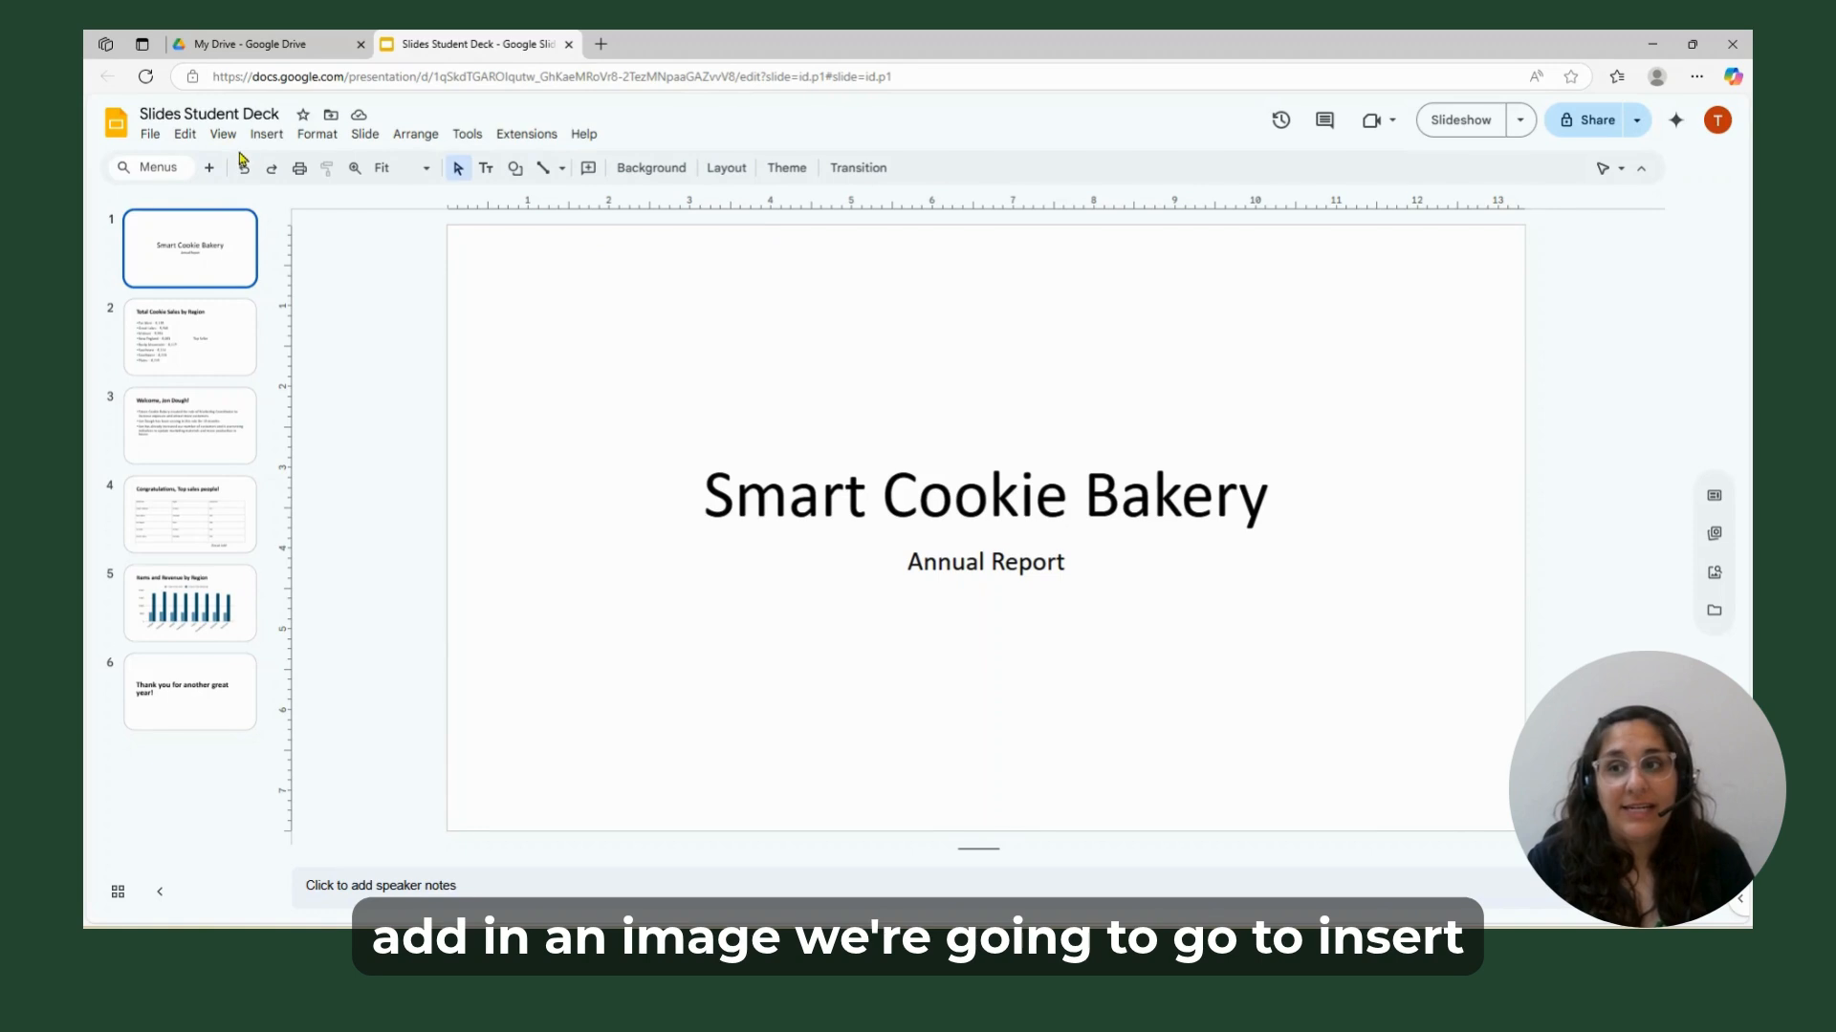
left_click(266, 134)
mouse_move(285, 166)
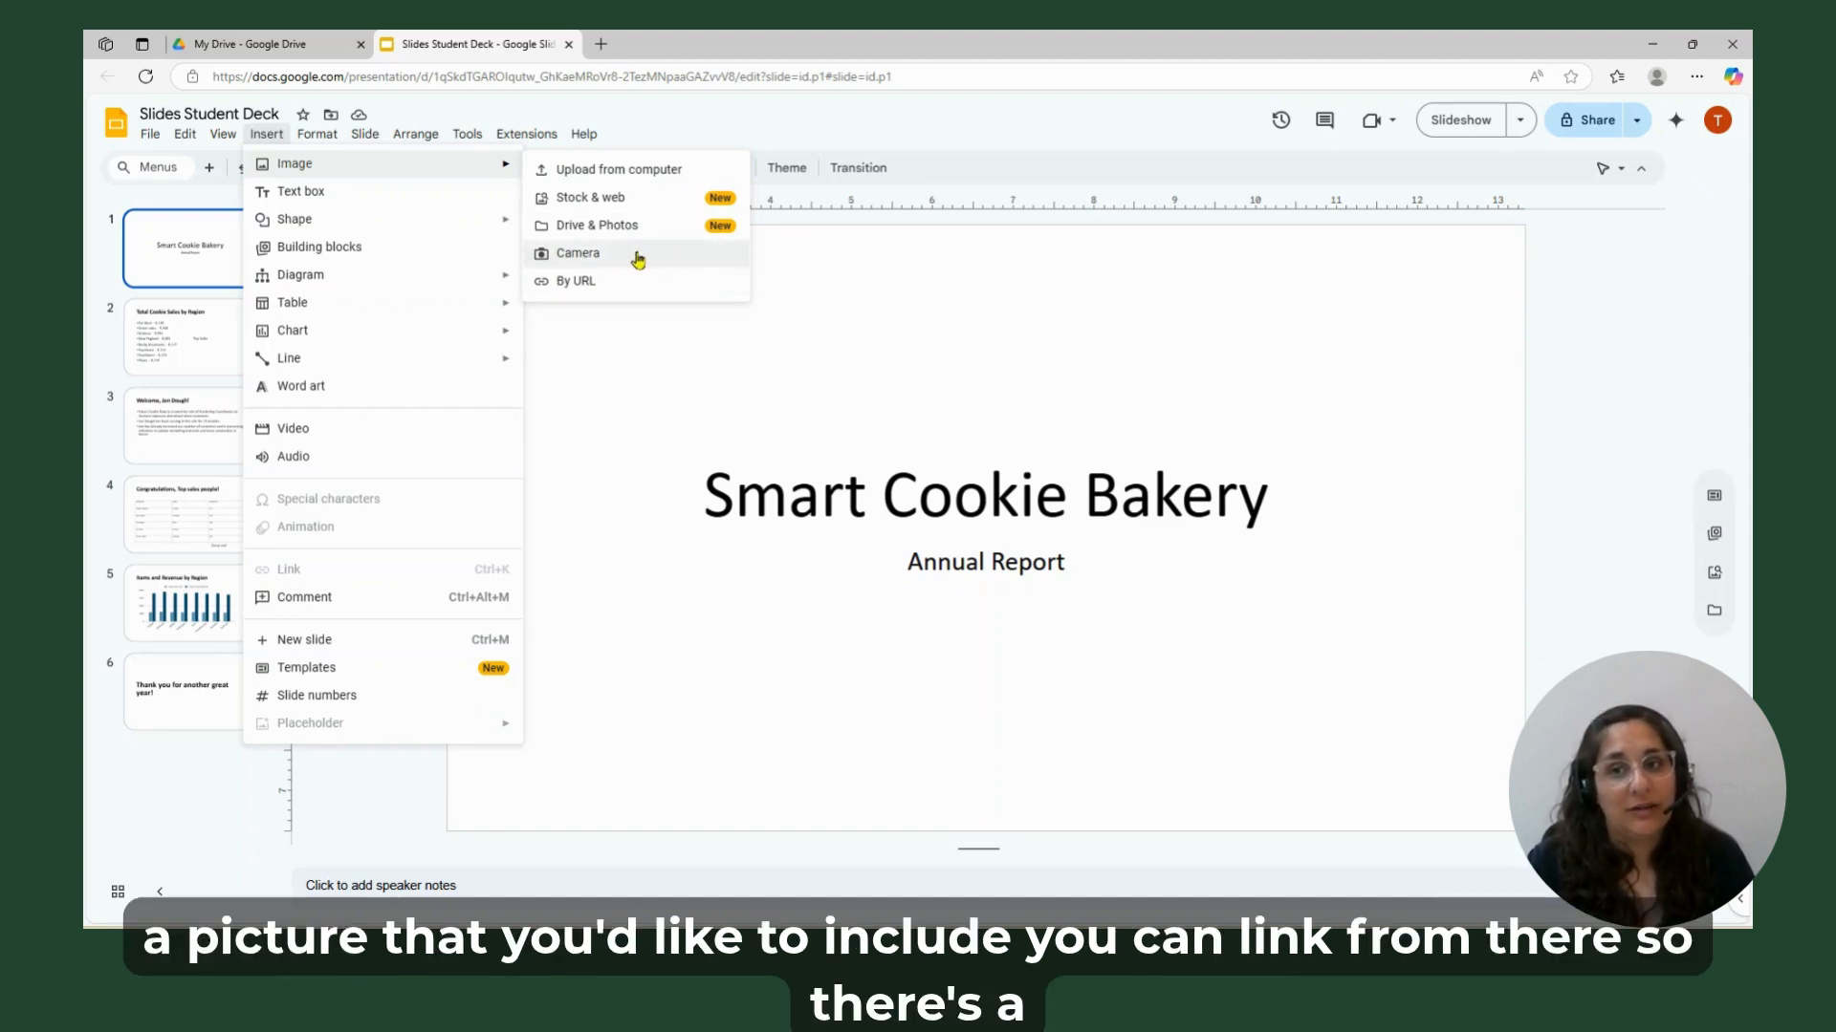
left_click(586, 179)
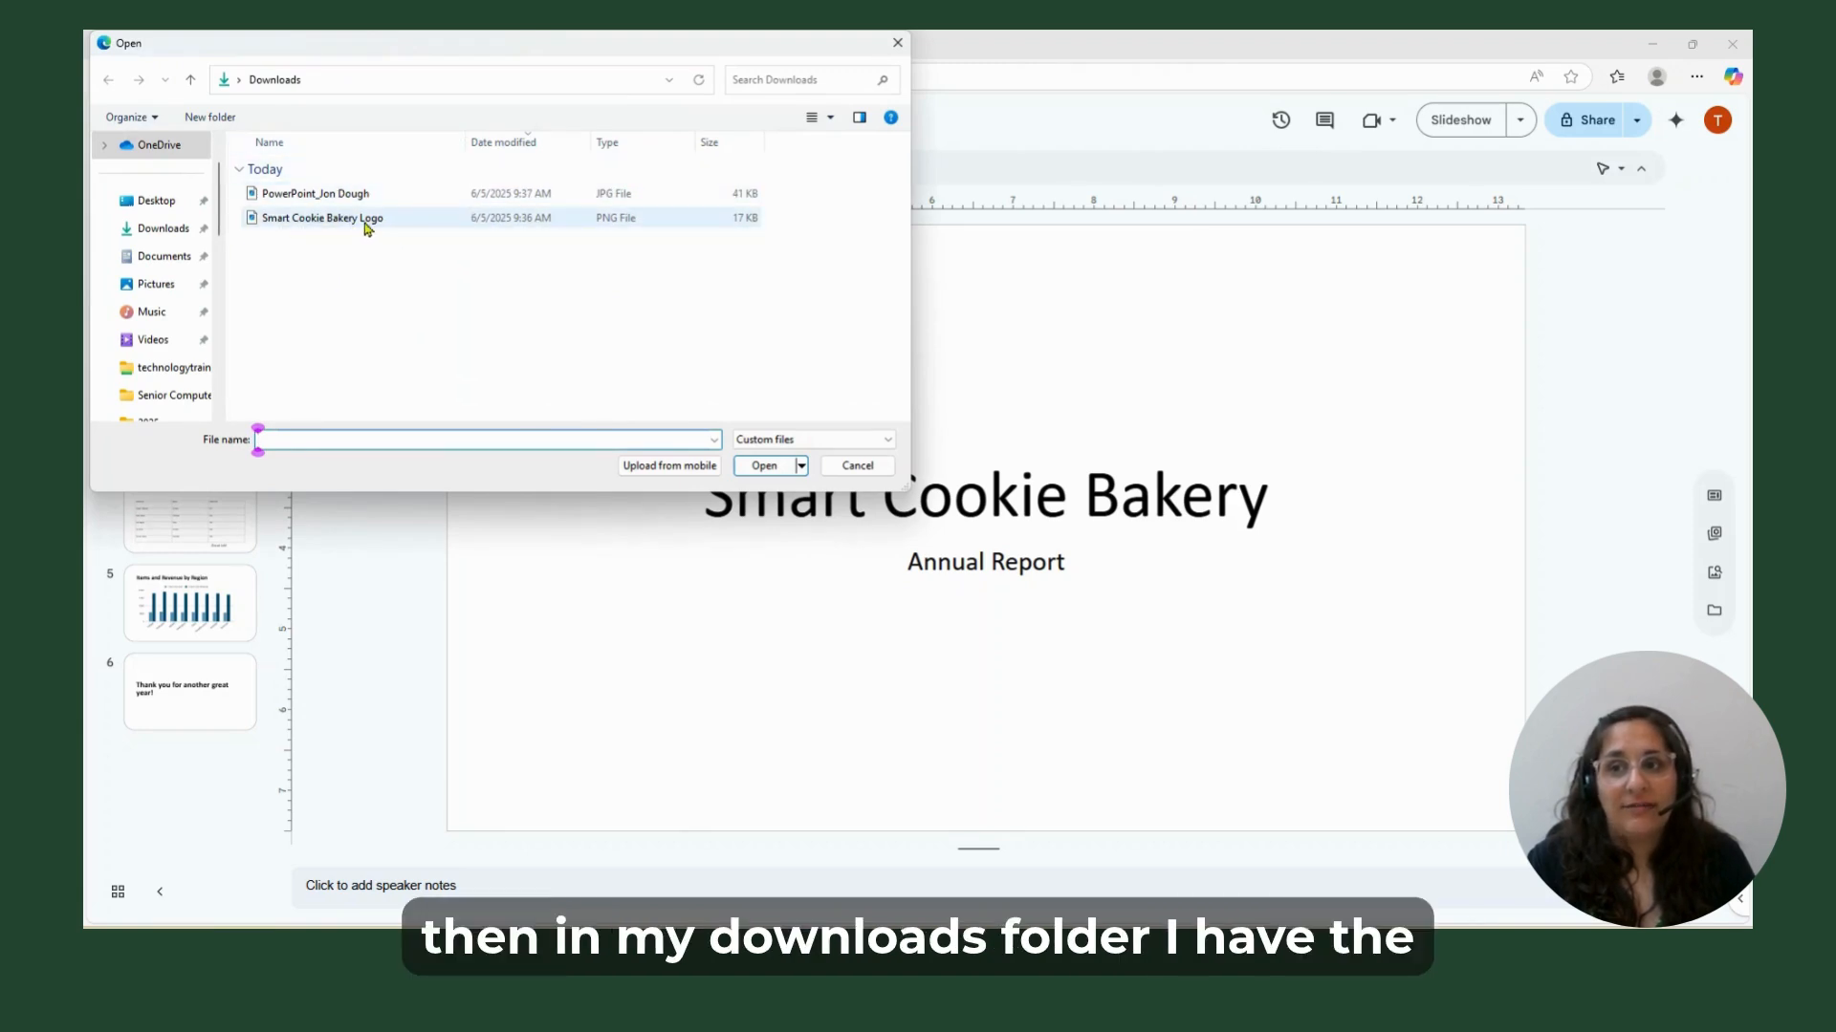
left_click(294, 226)
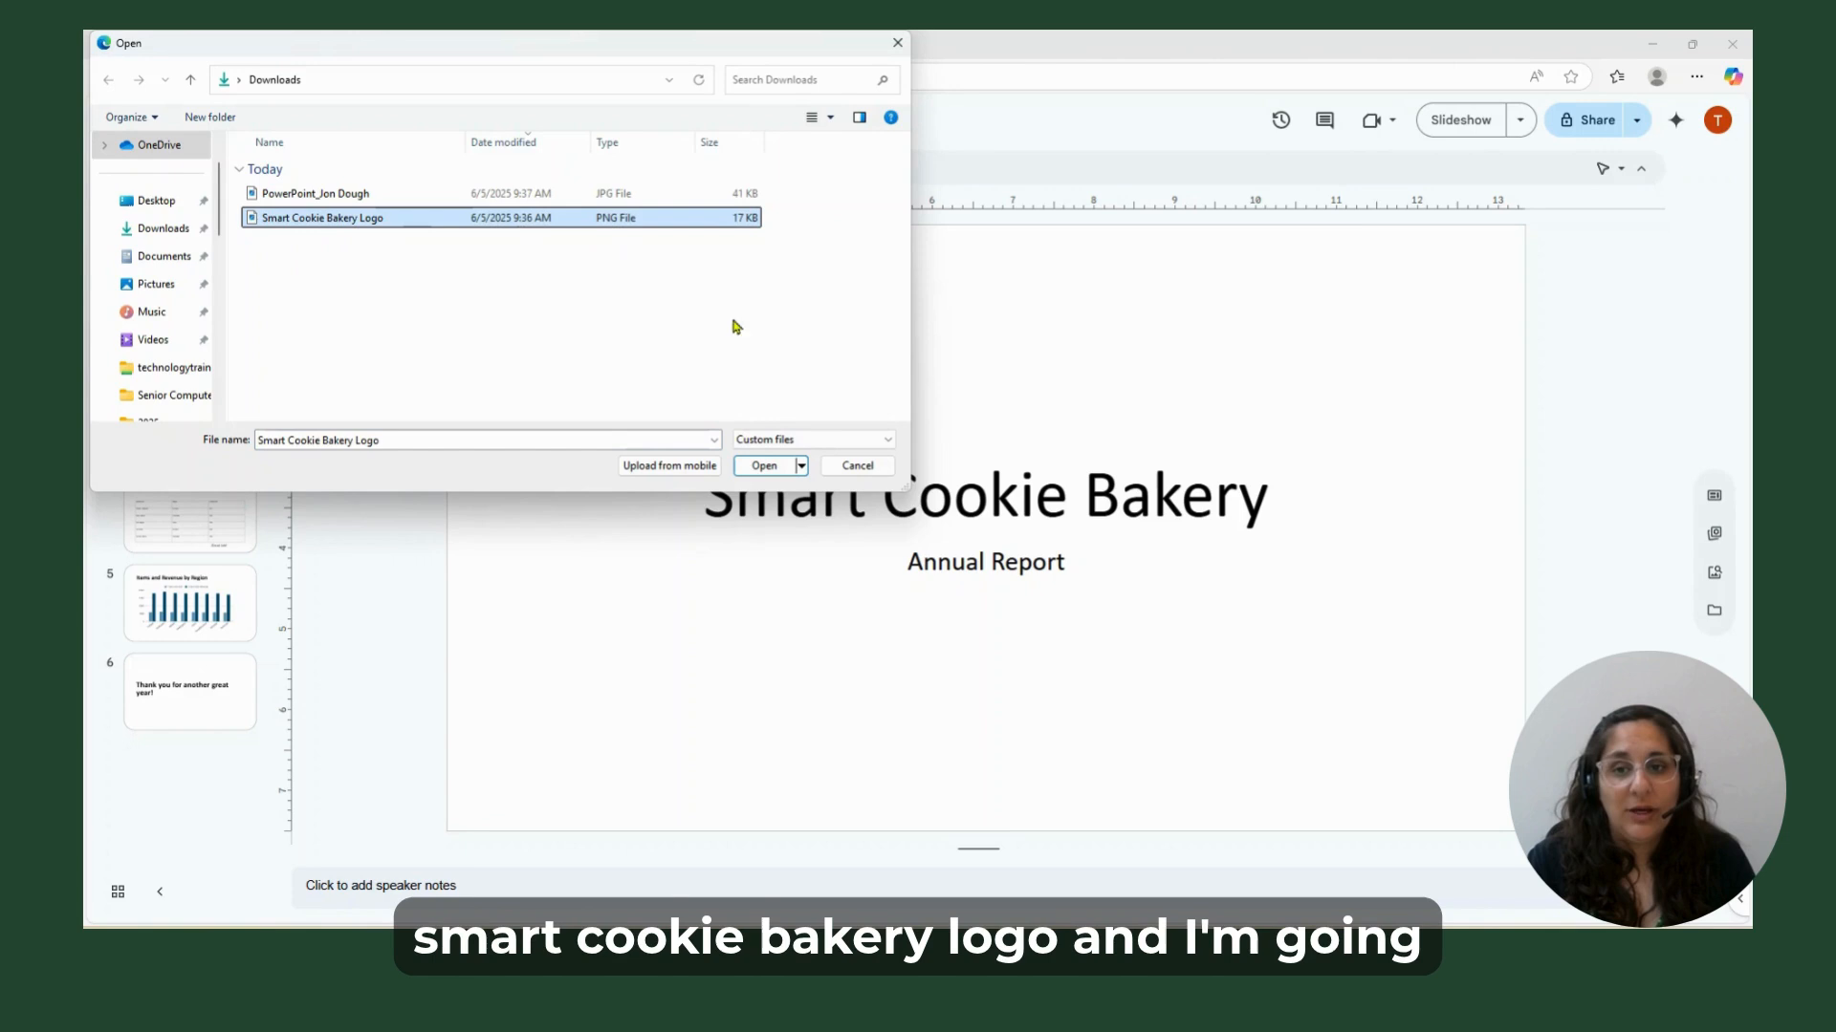
left_click(764, 465)
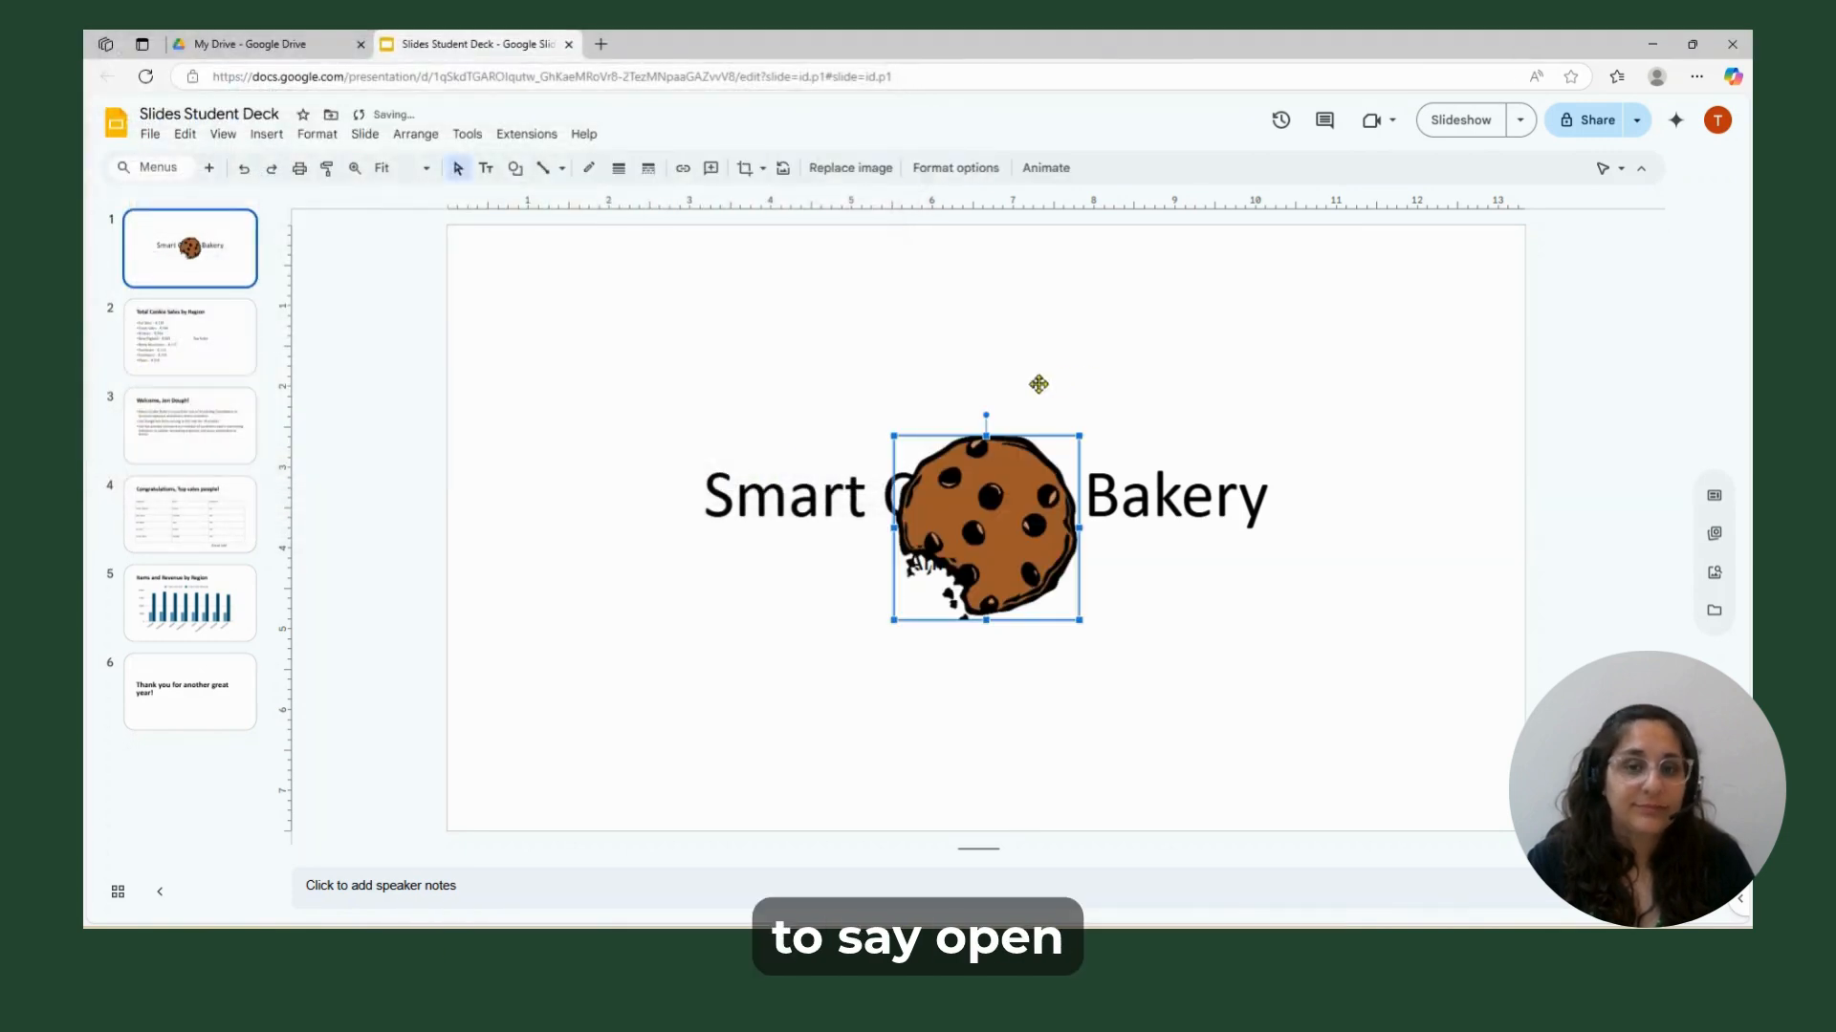
Move the cookie logo down so it sits centred beneath the "Annual Report" subtitle on slide 1.
left_click_drag(1008, 512, 1011, 680)
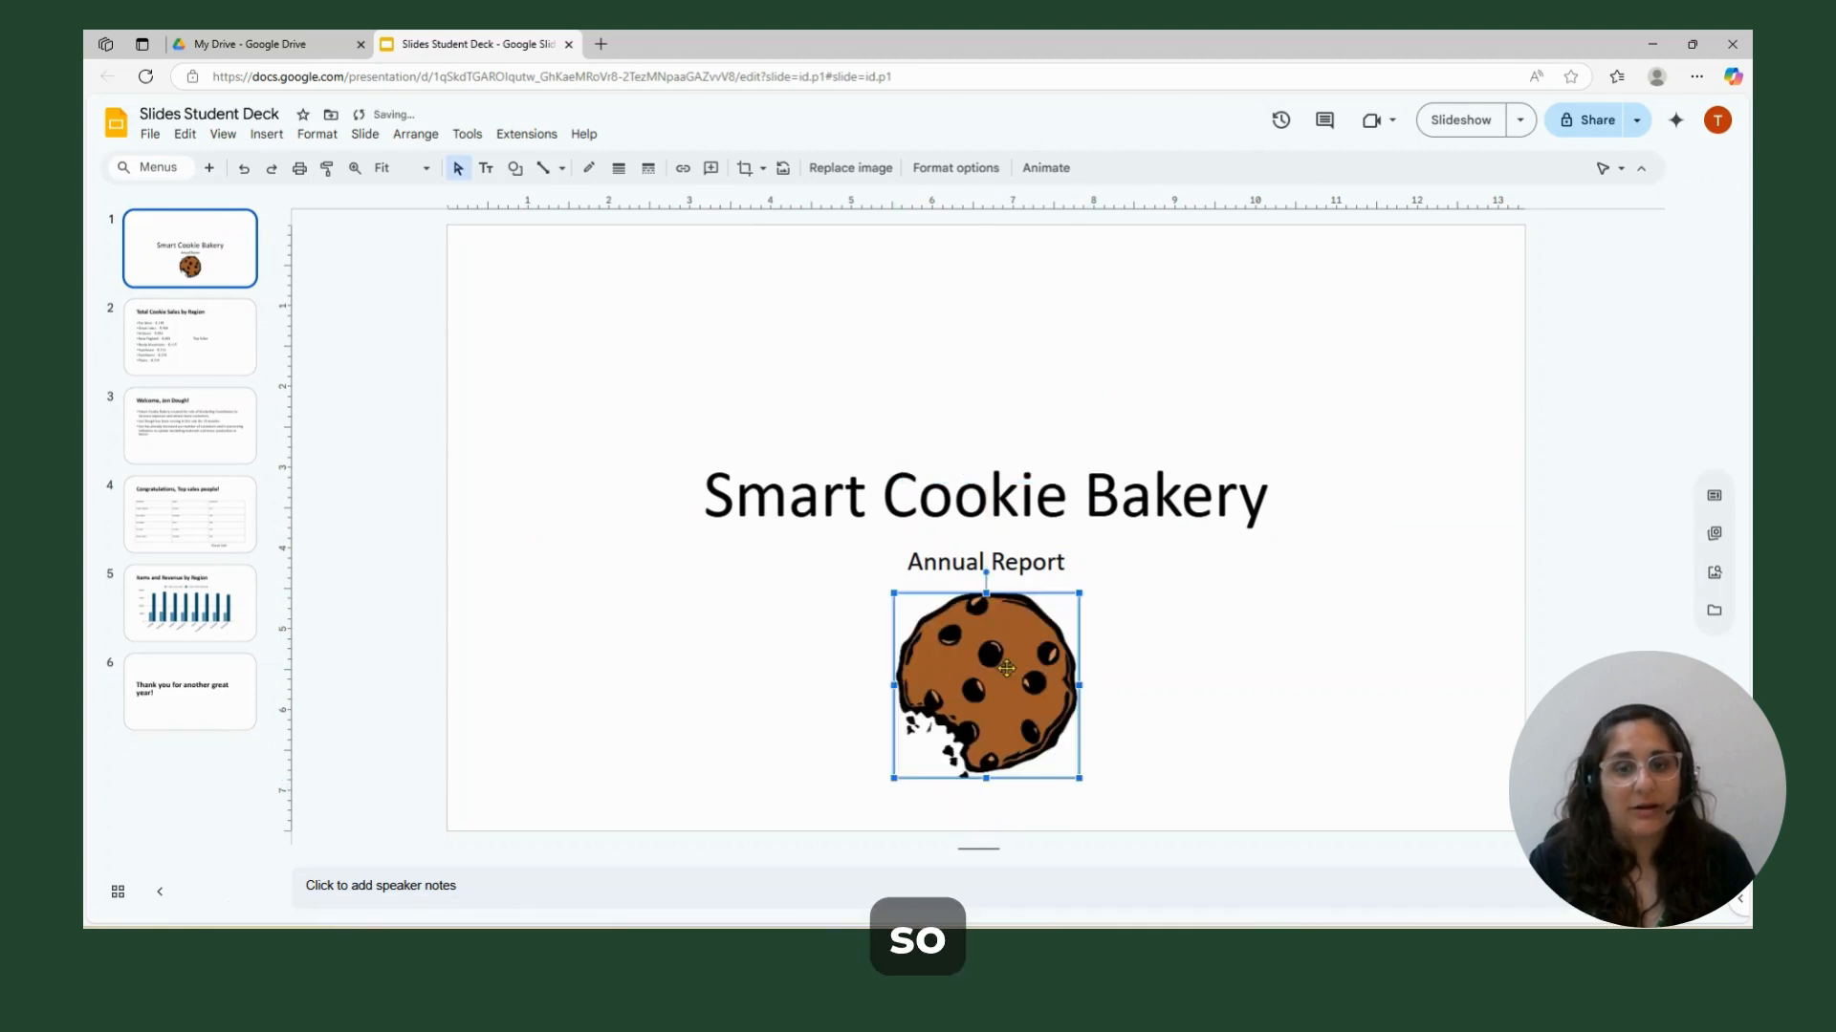
left_click(733, 631)
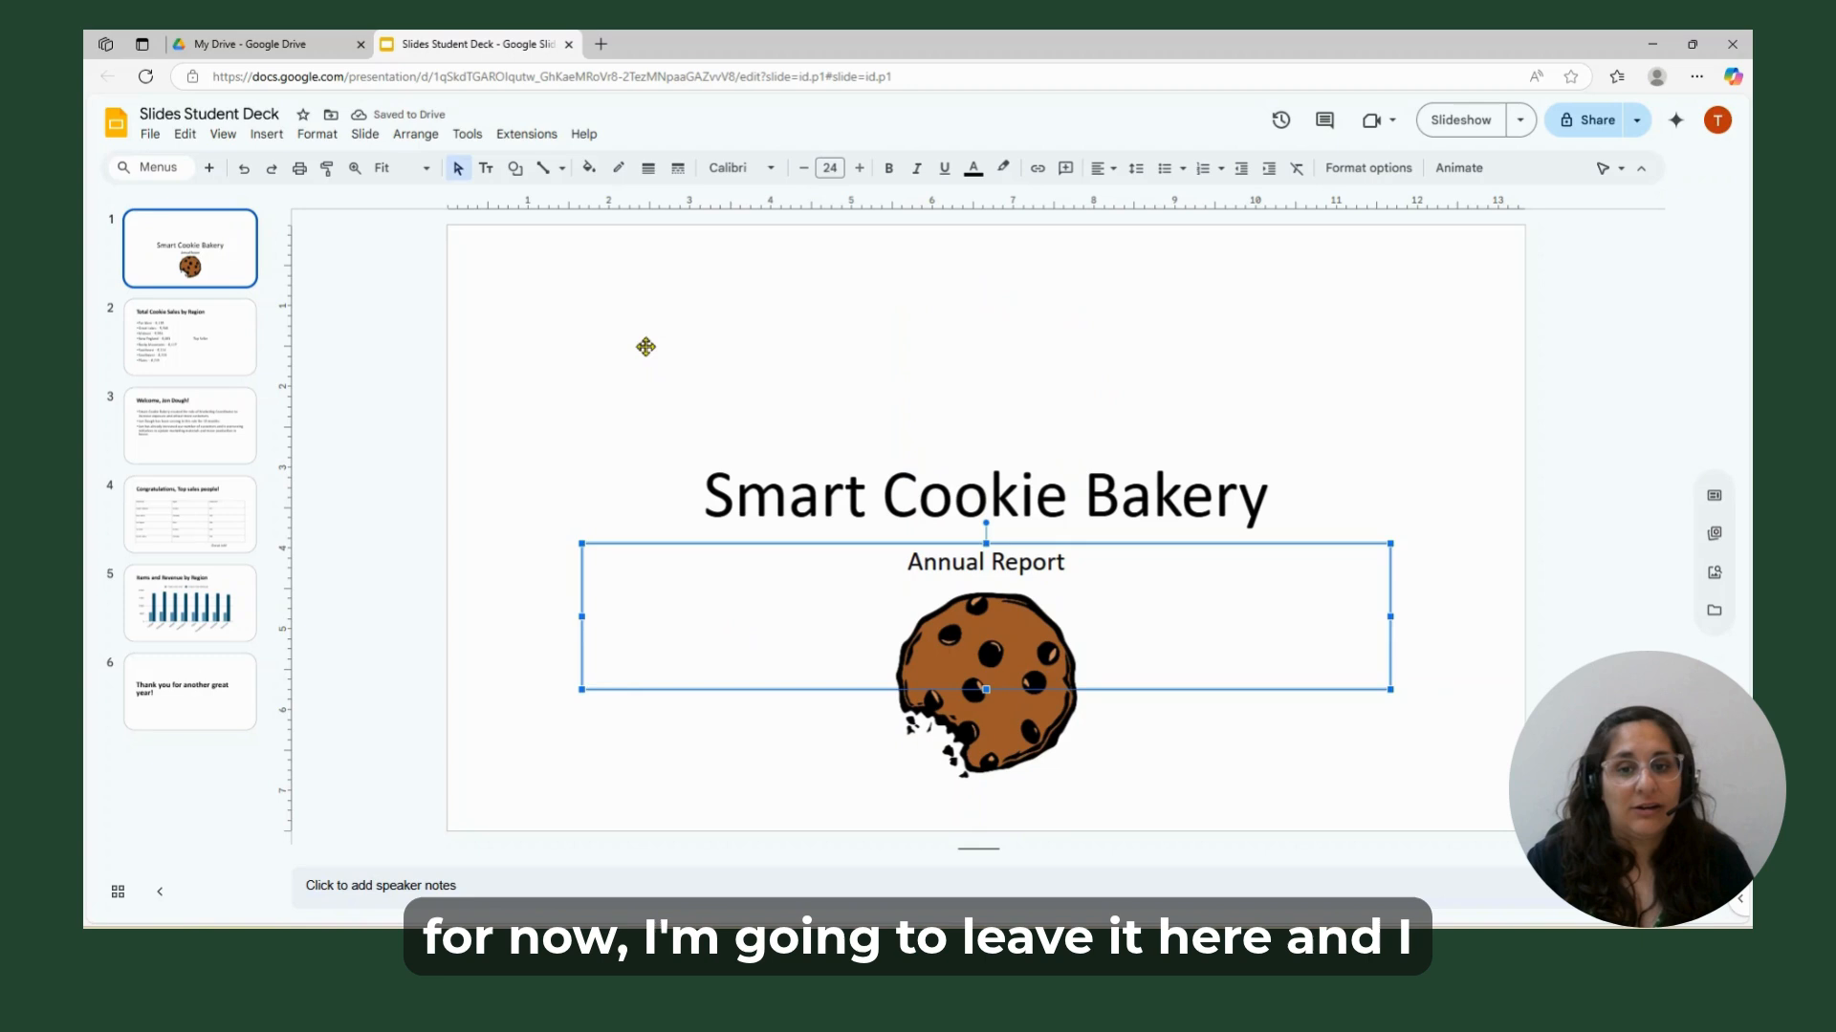
left_click(646, 354)
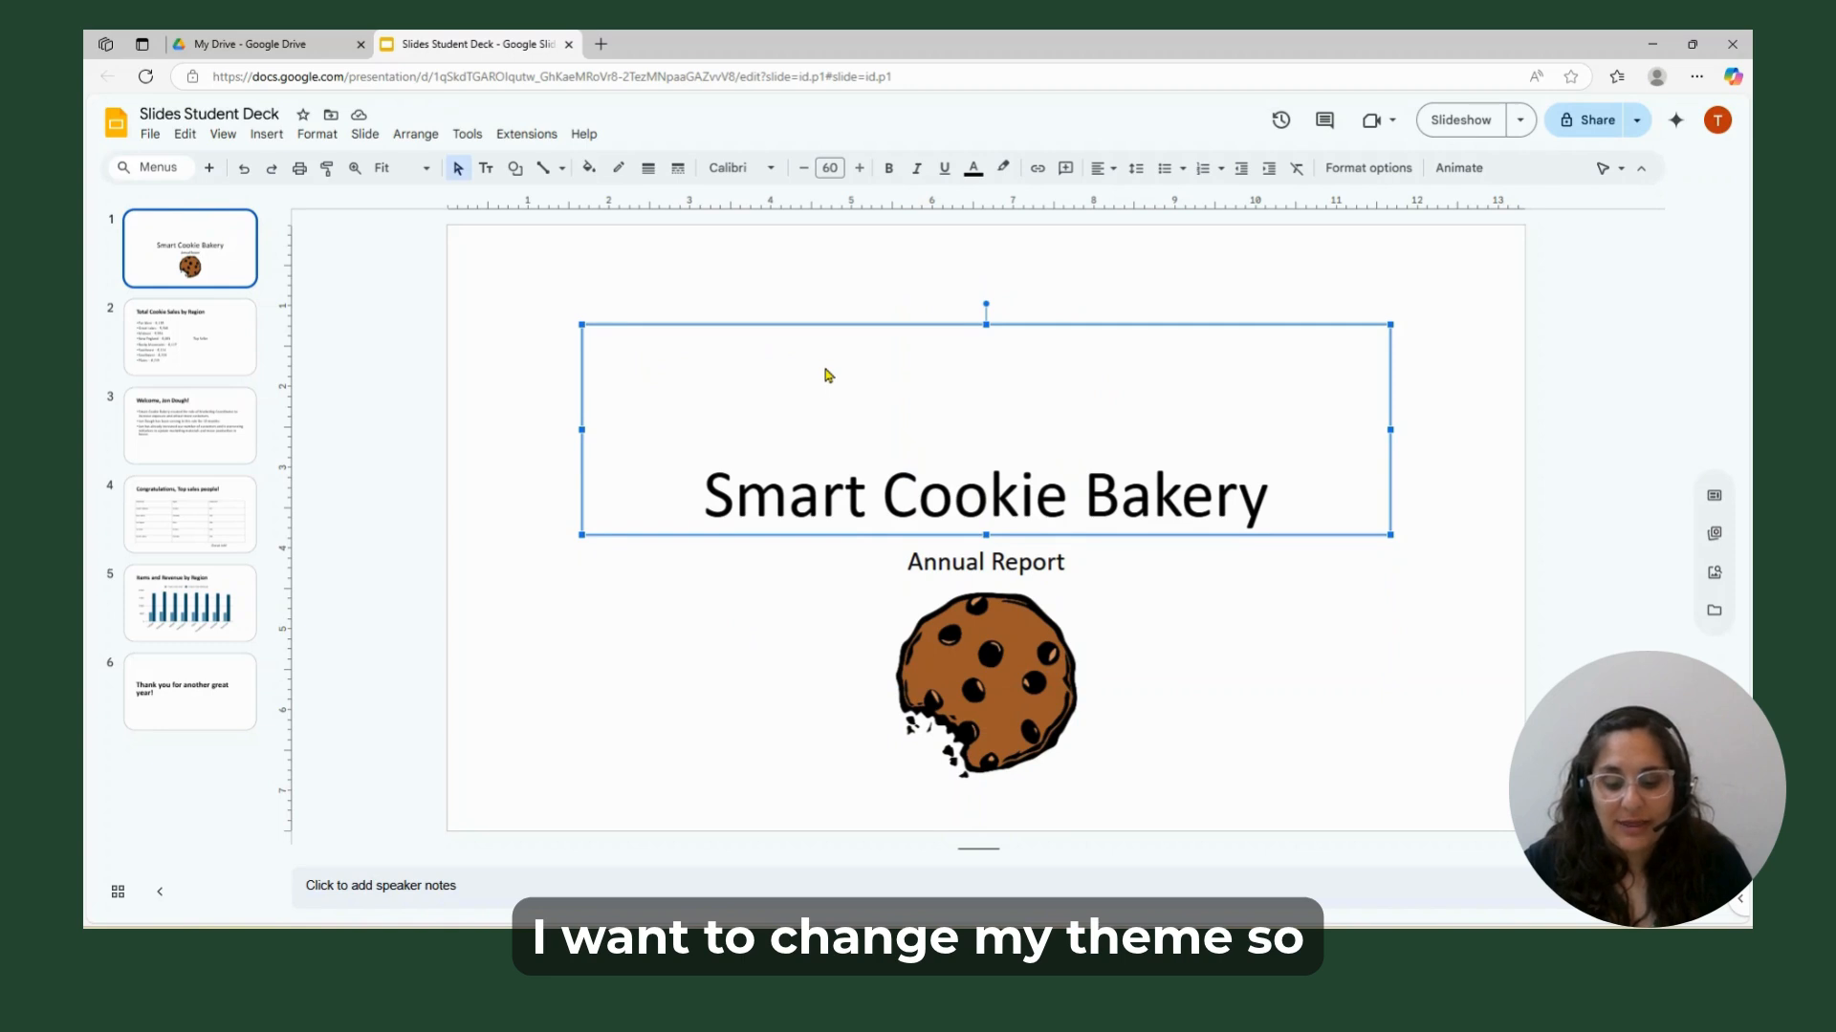
Try the Simple Dark, Streamline and Focus themes on the deck, and apply the Shift theme.
left_click(364, 135)
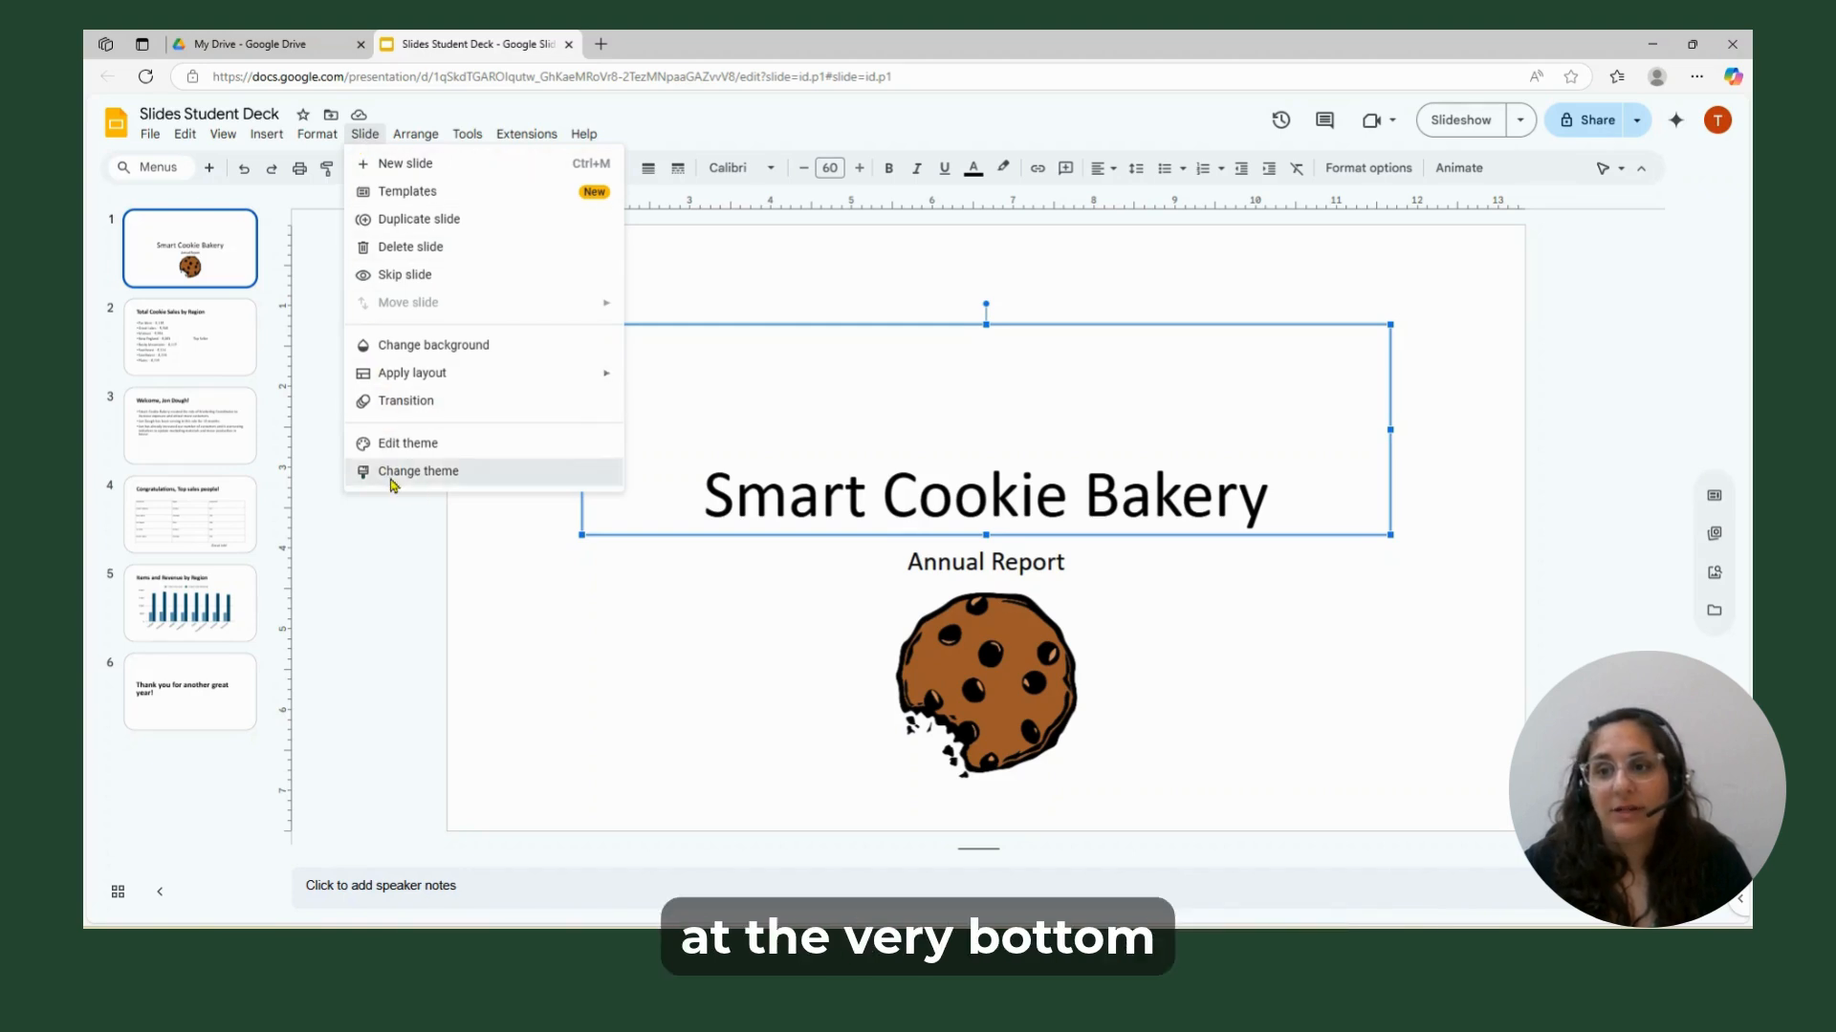
left_click(393, 473)
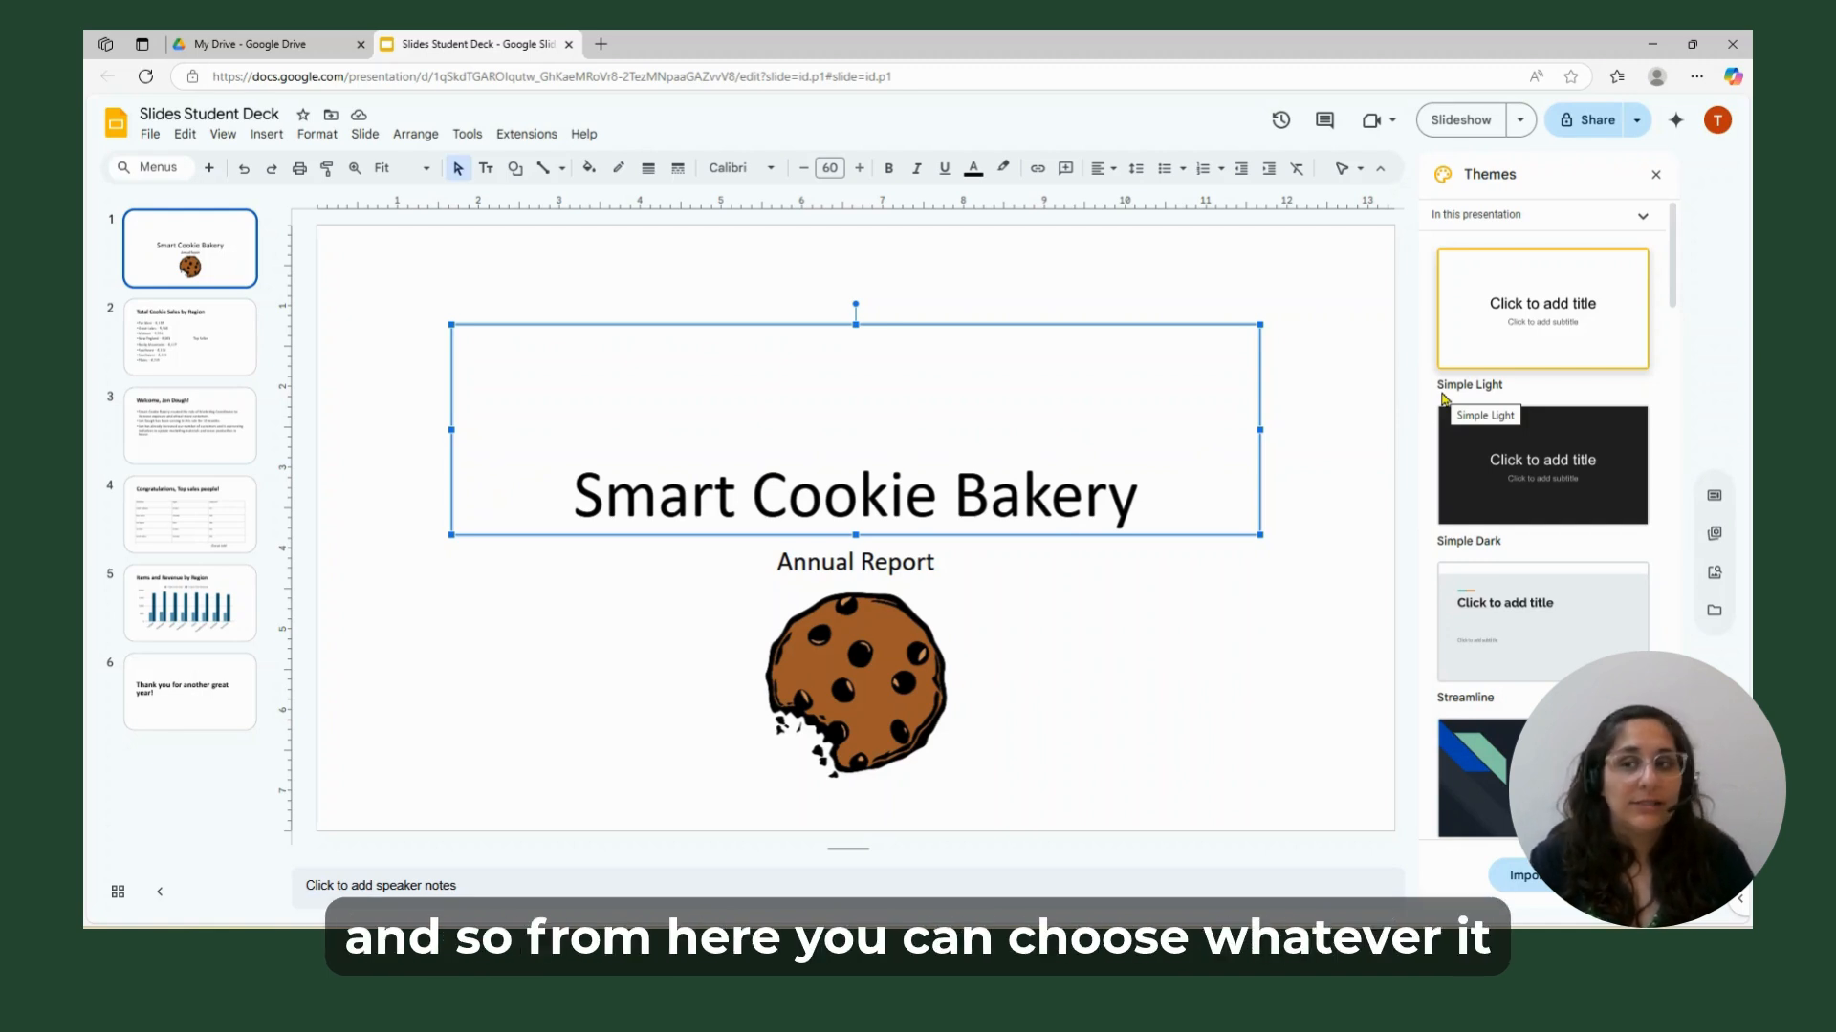
left_click(1510, 442)
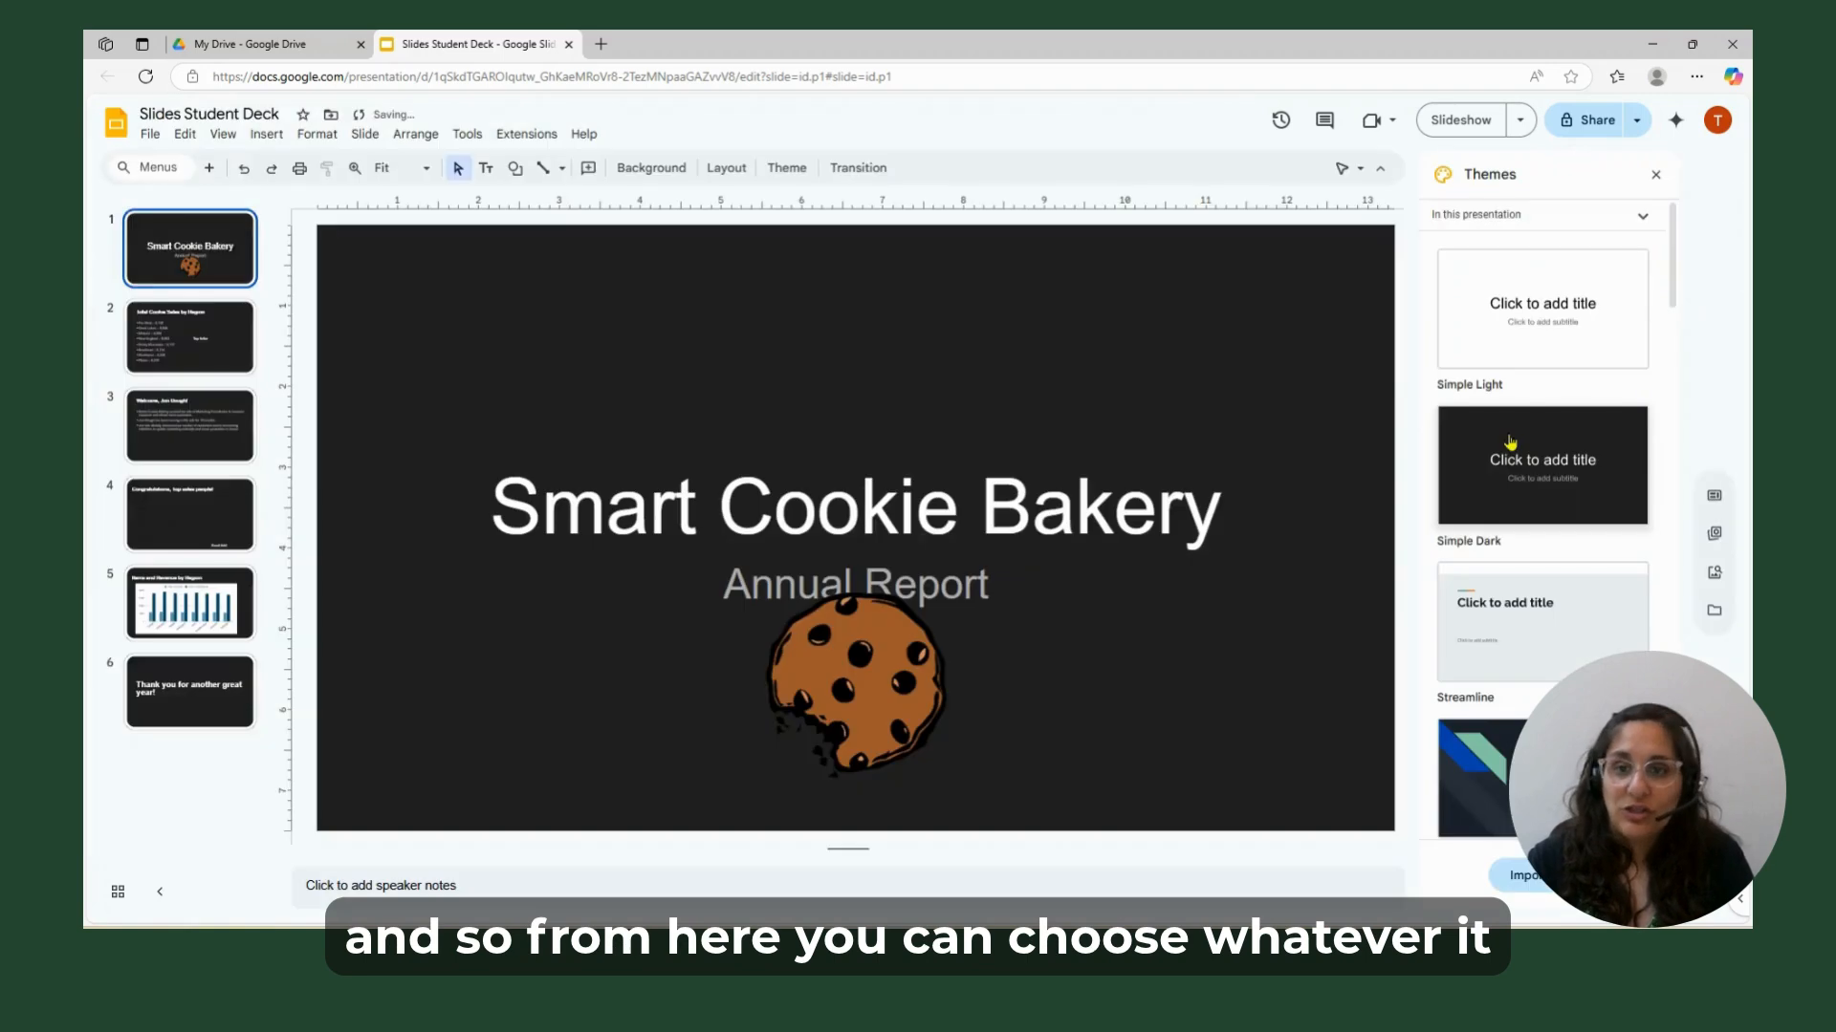
left_click(1502, 679)
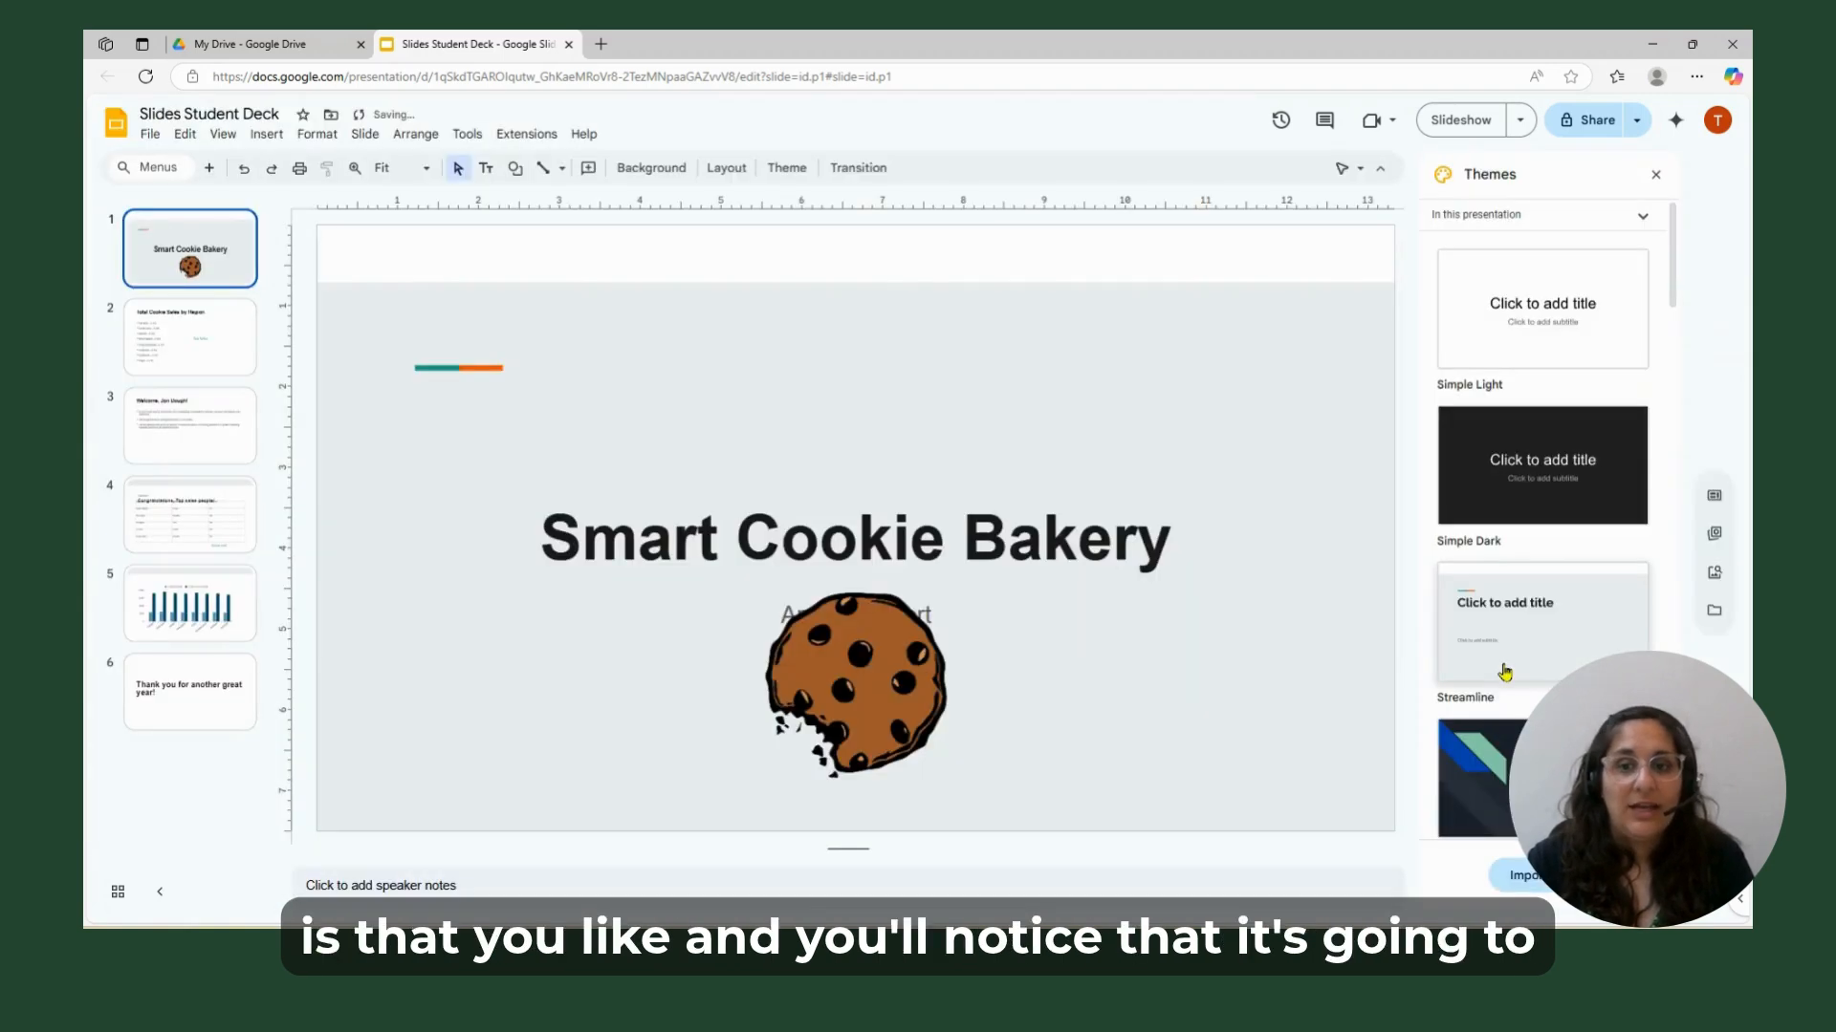
scroll(1502, 681, "down", 1)
left_click(1477, 756)
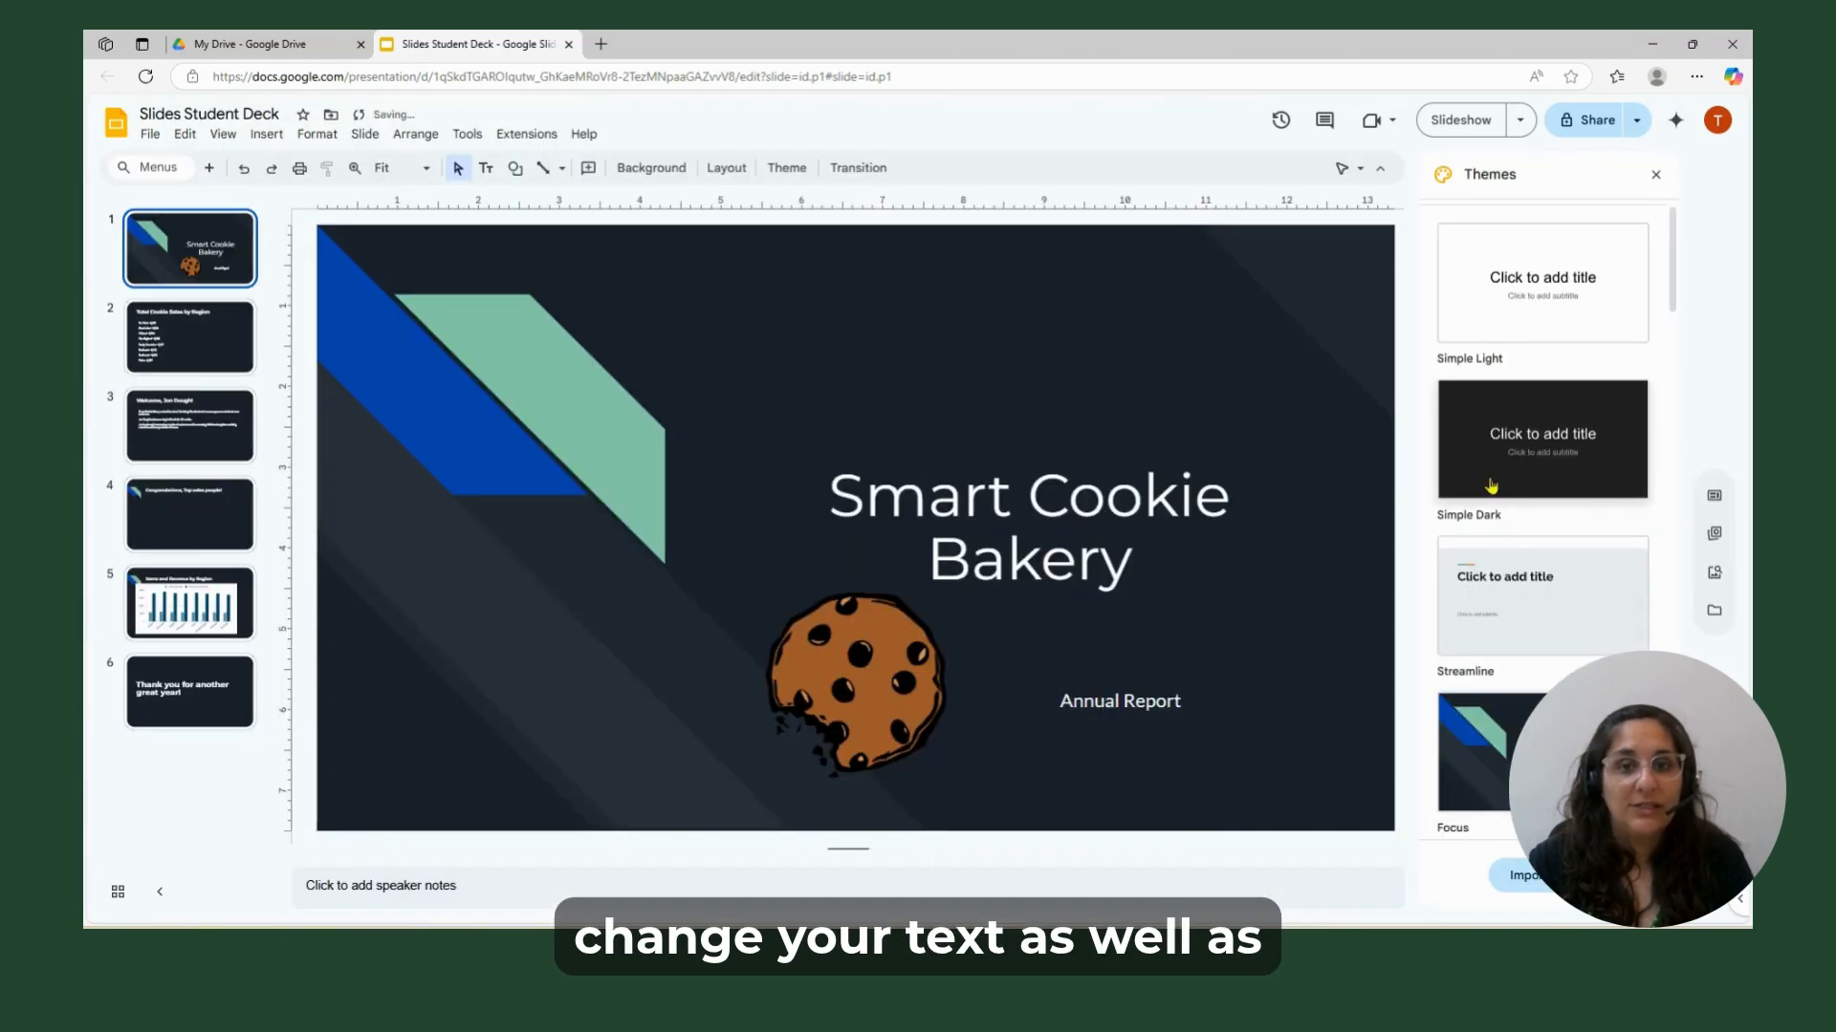
scroll(1490, 458, "down", 5)
left_click(1486, 389)
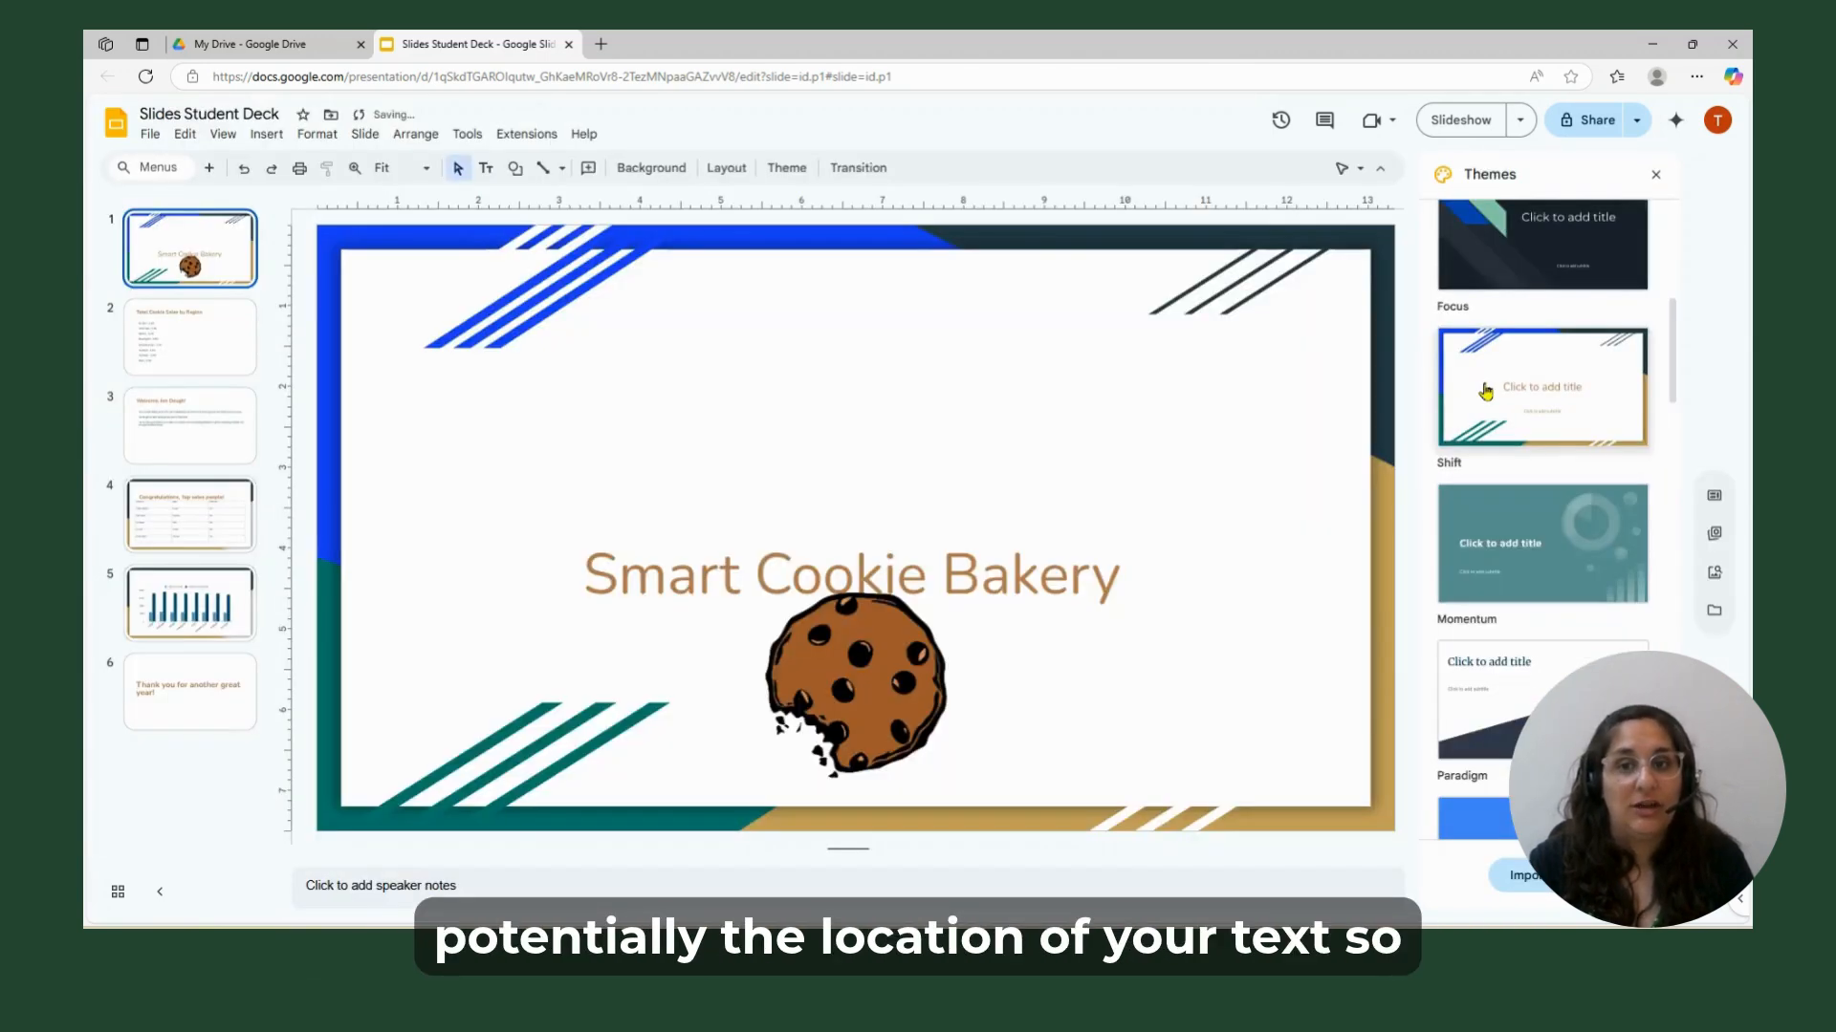
Try the Momentum and Paradigm themes on the deck, and apply the Coral theme.
left_click(1528, 589)
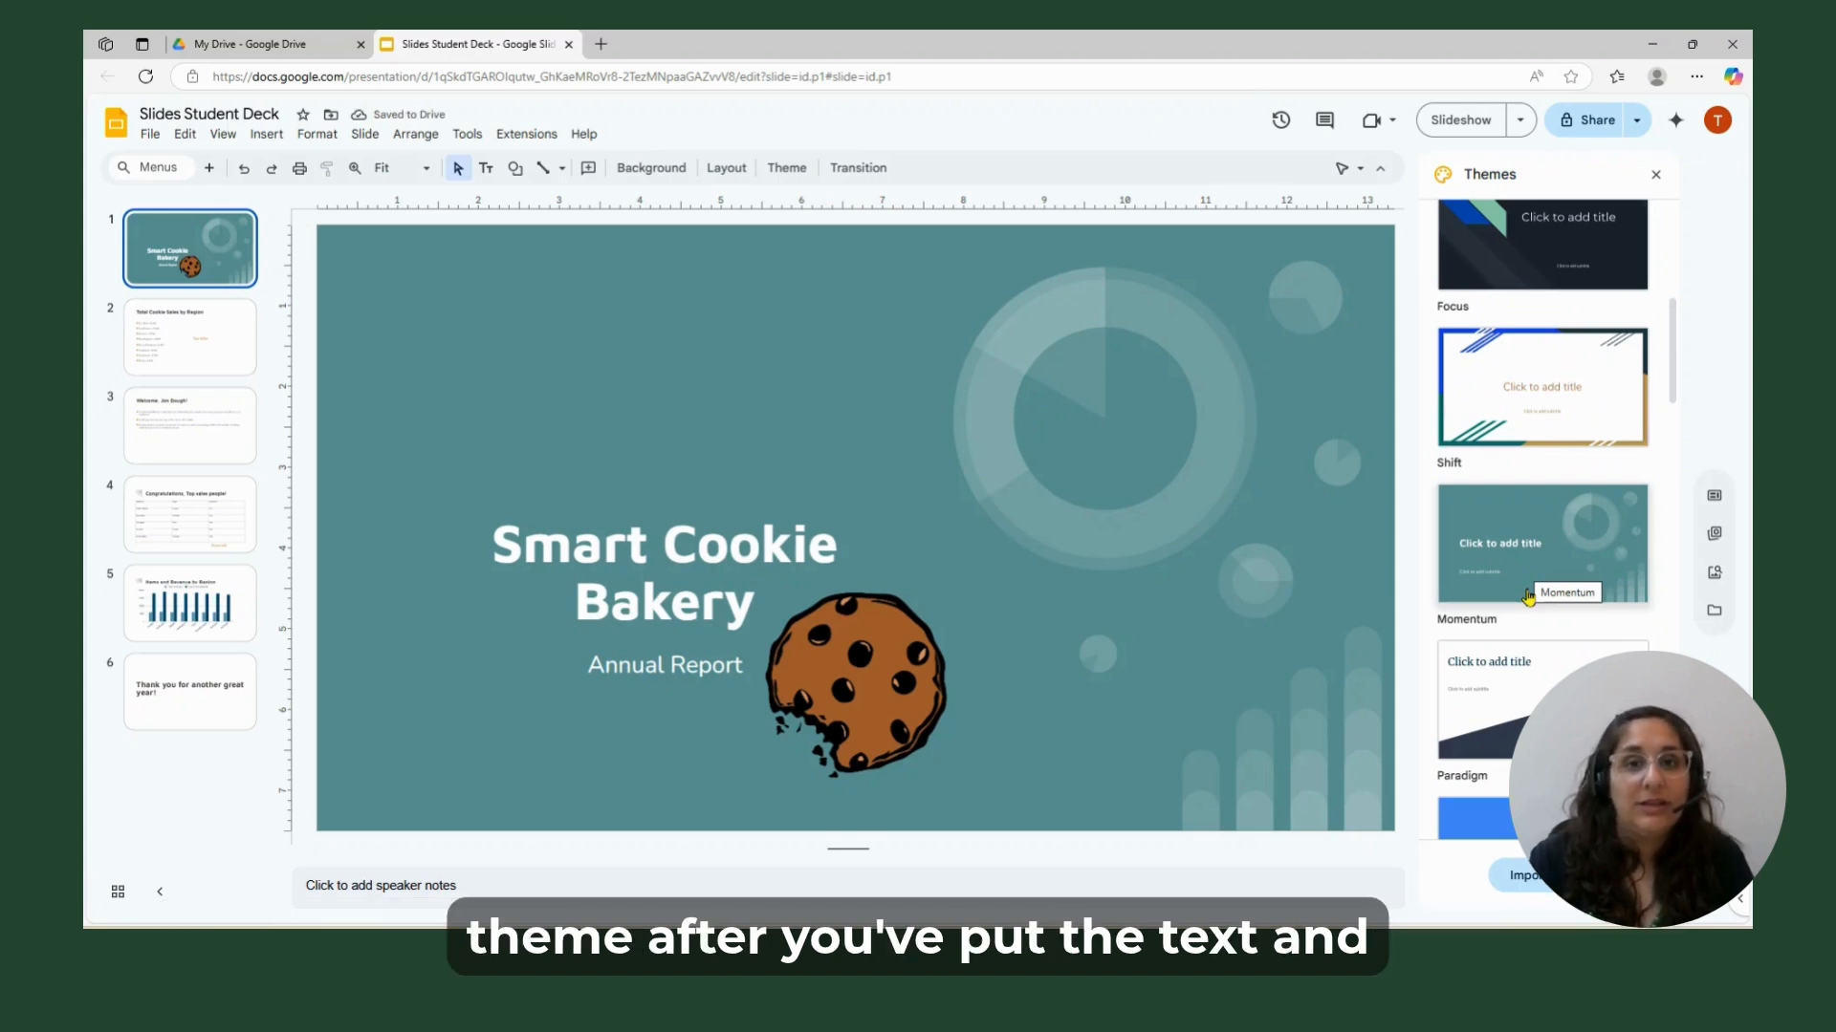
left_click(1487, 719)
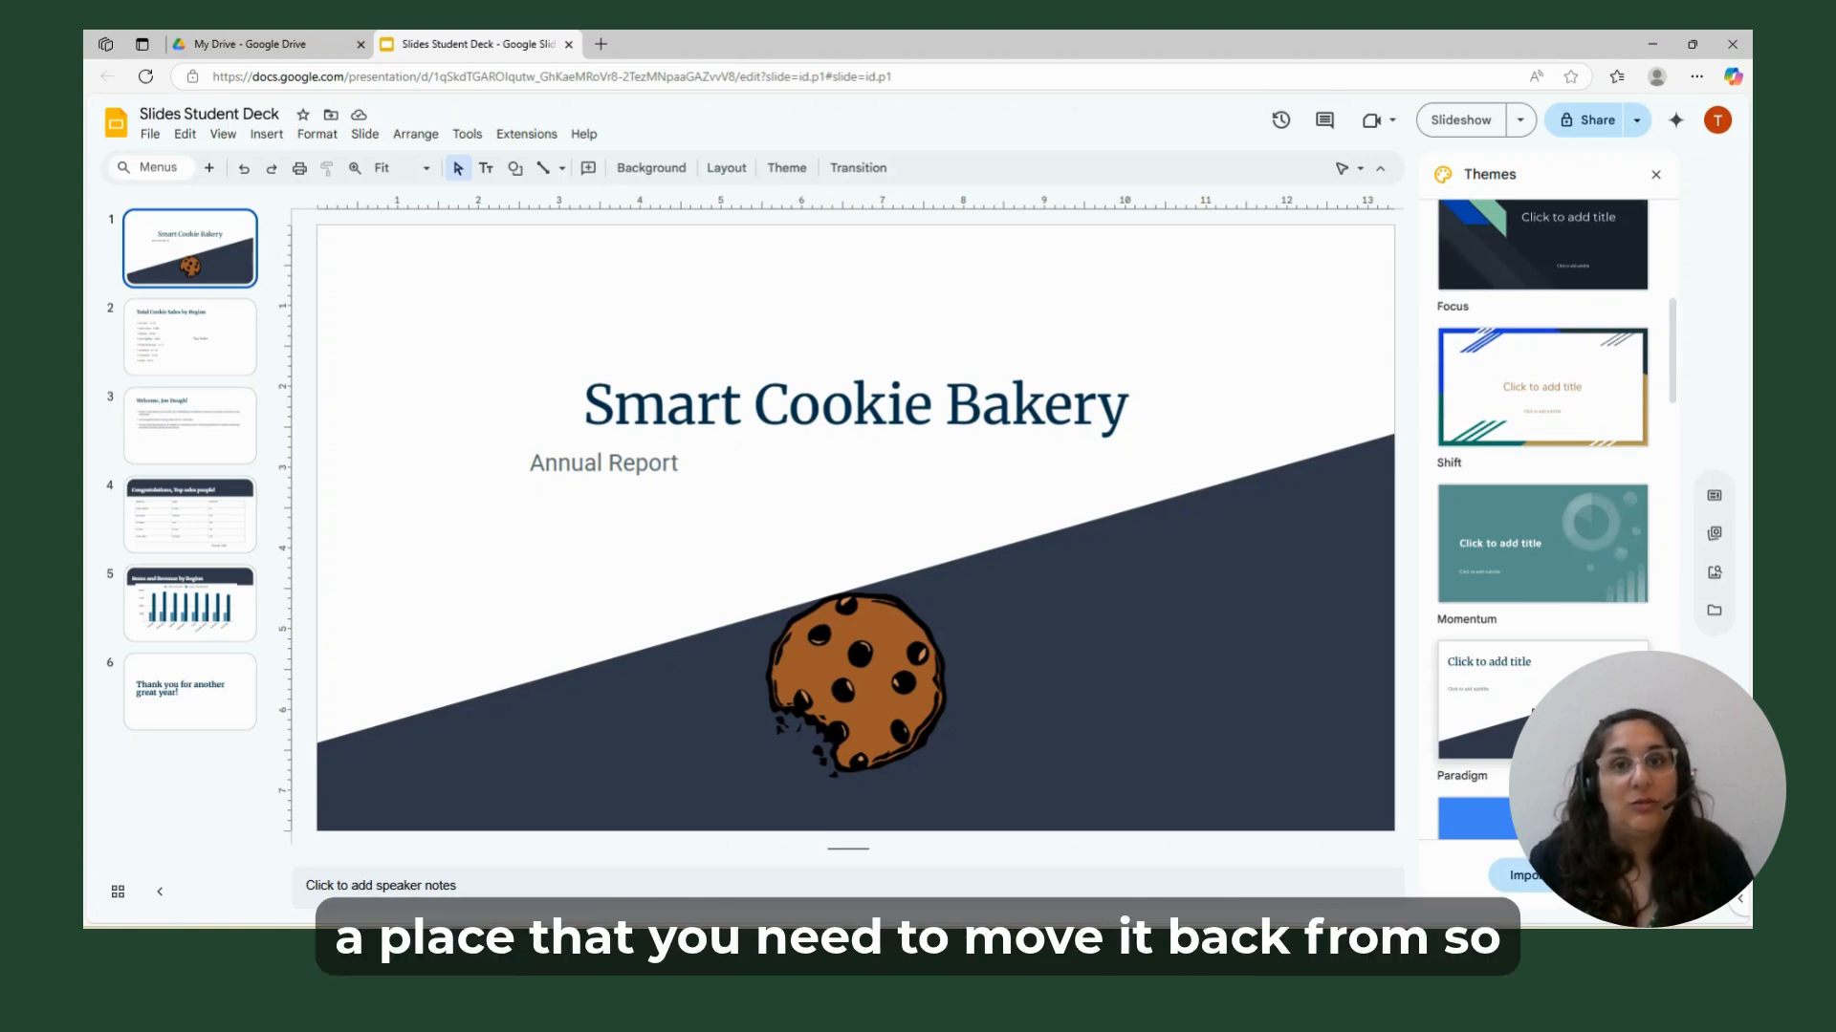
scroll(1515, 681, "down", 2)
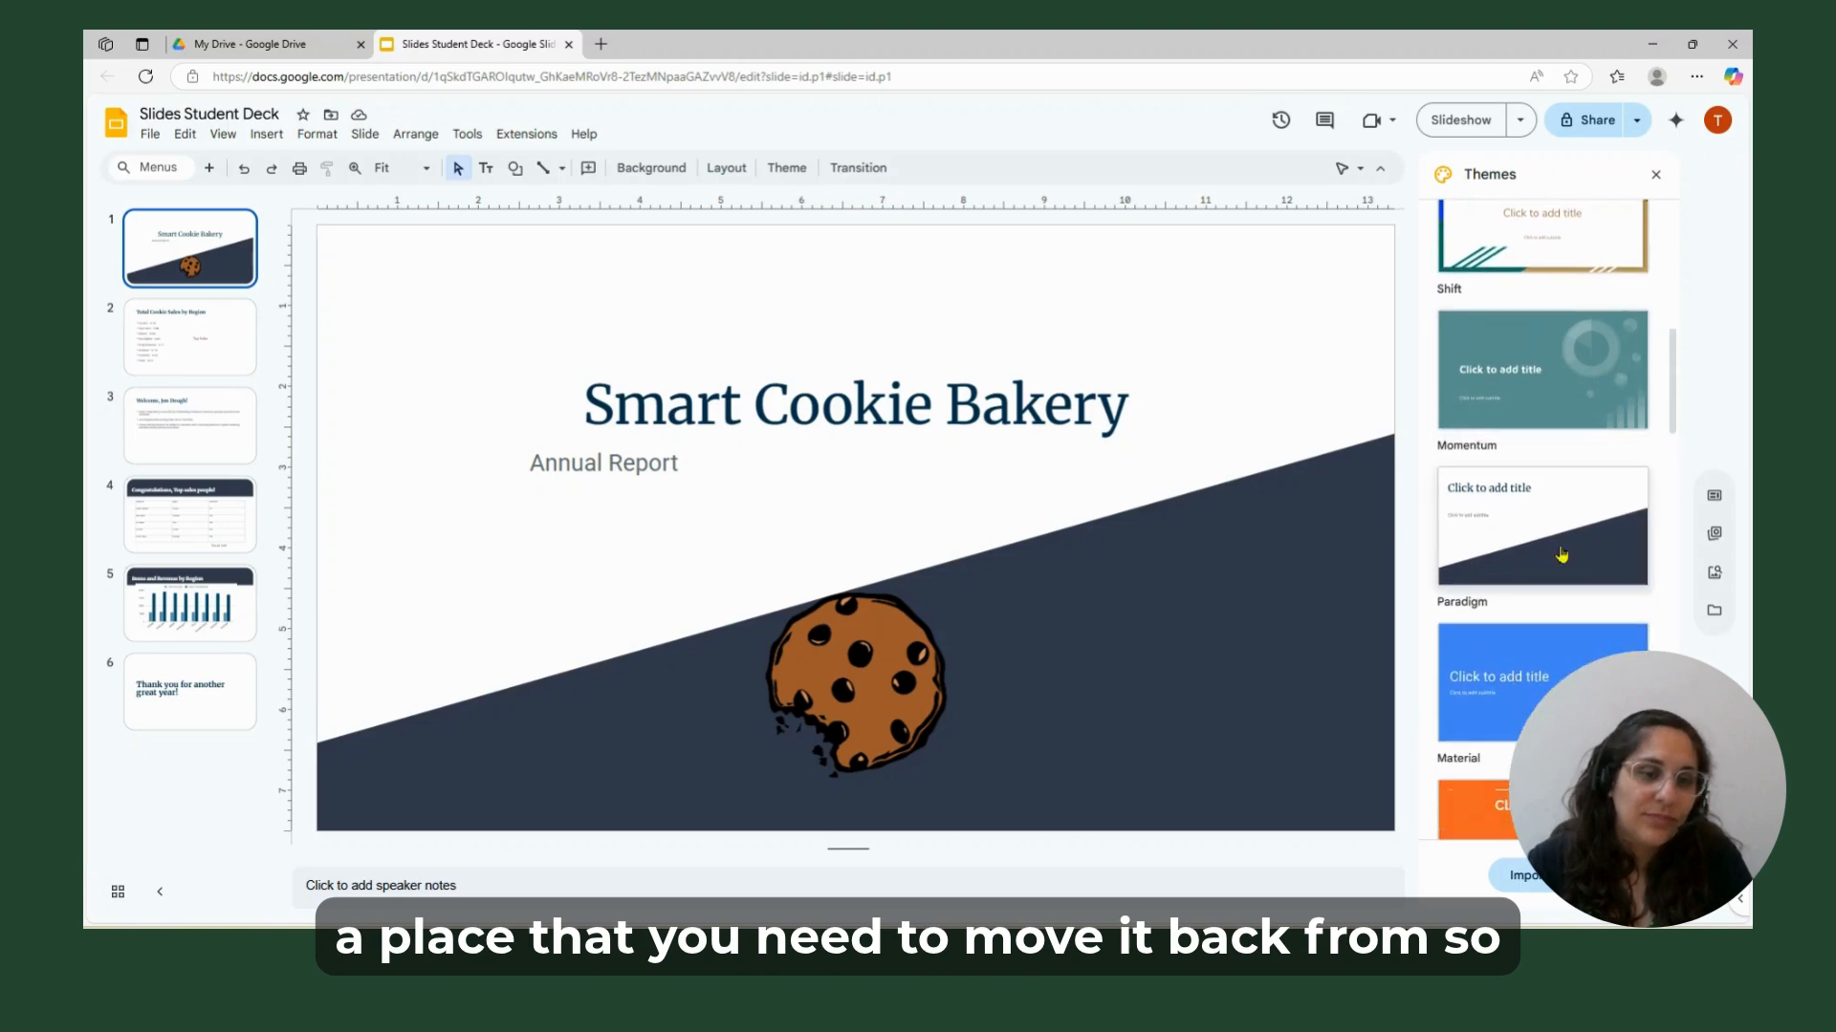
left_click(1515, 681)
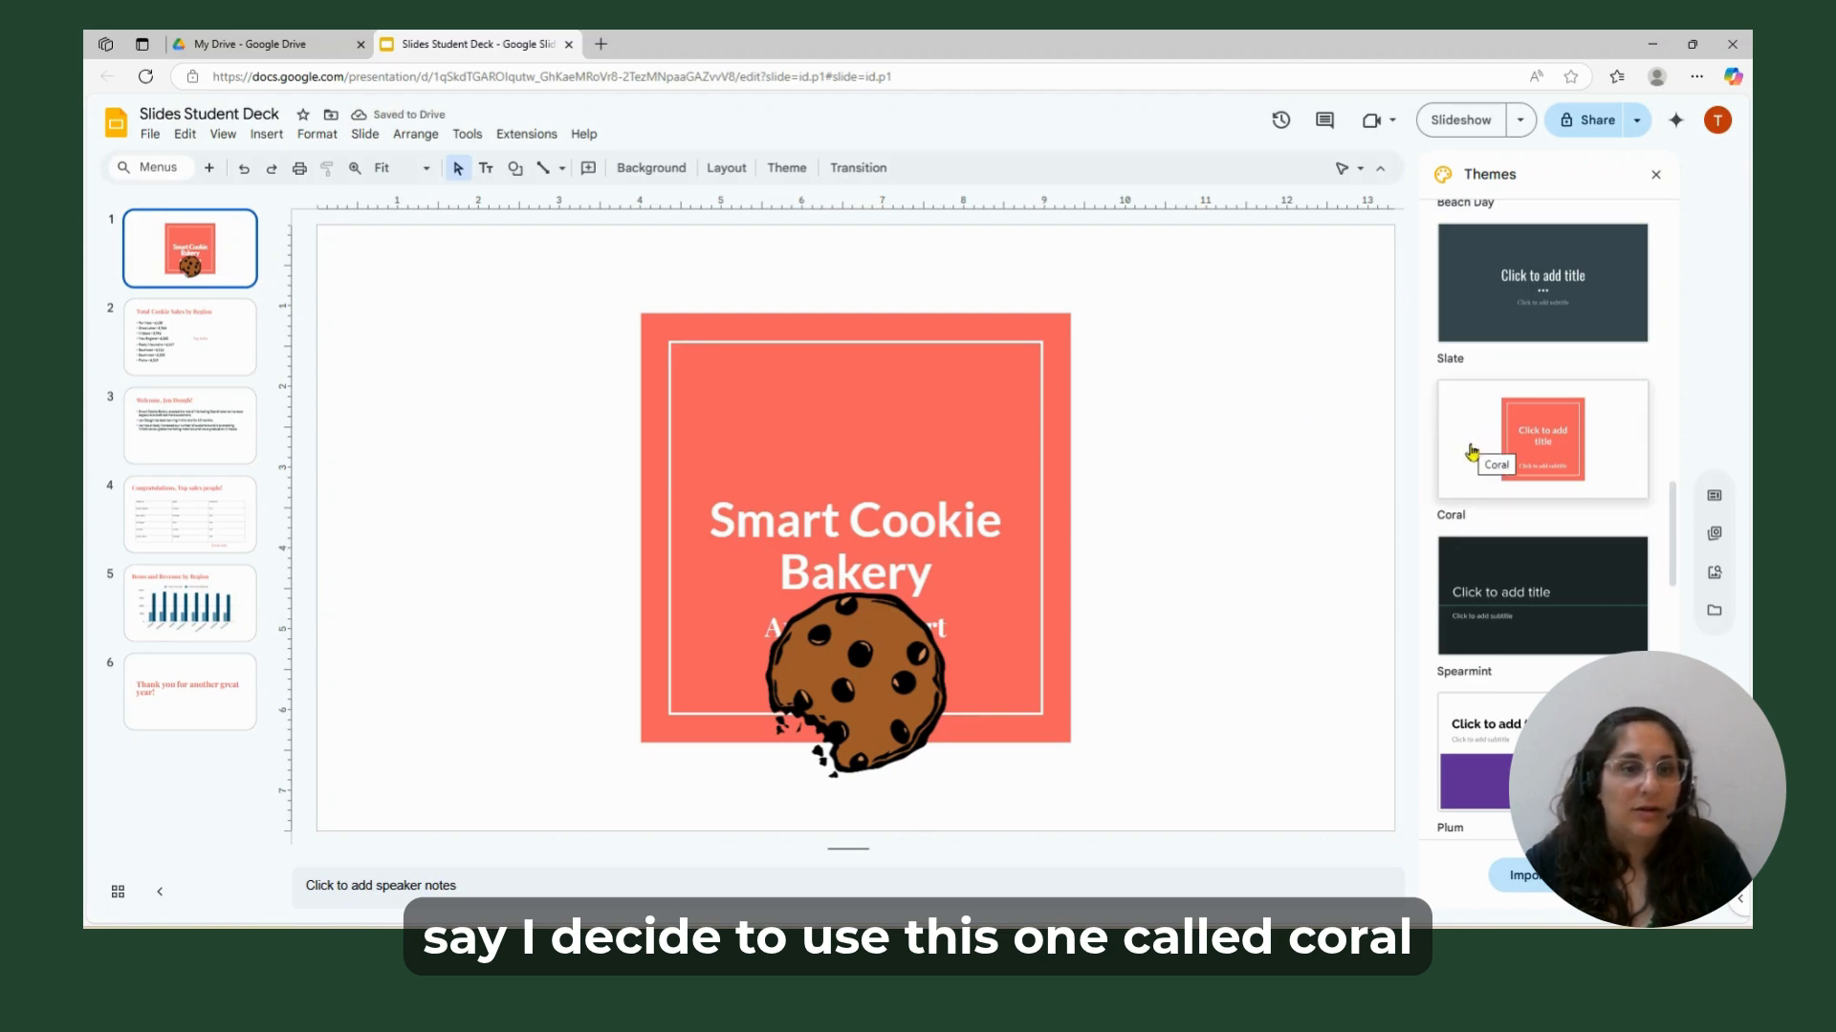
Move the cookie logo above the "Smart Cookie Bakery" title, shrink it to about 1.97 in wide and centre it over the text.
left_click(884, 704)
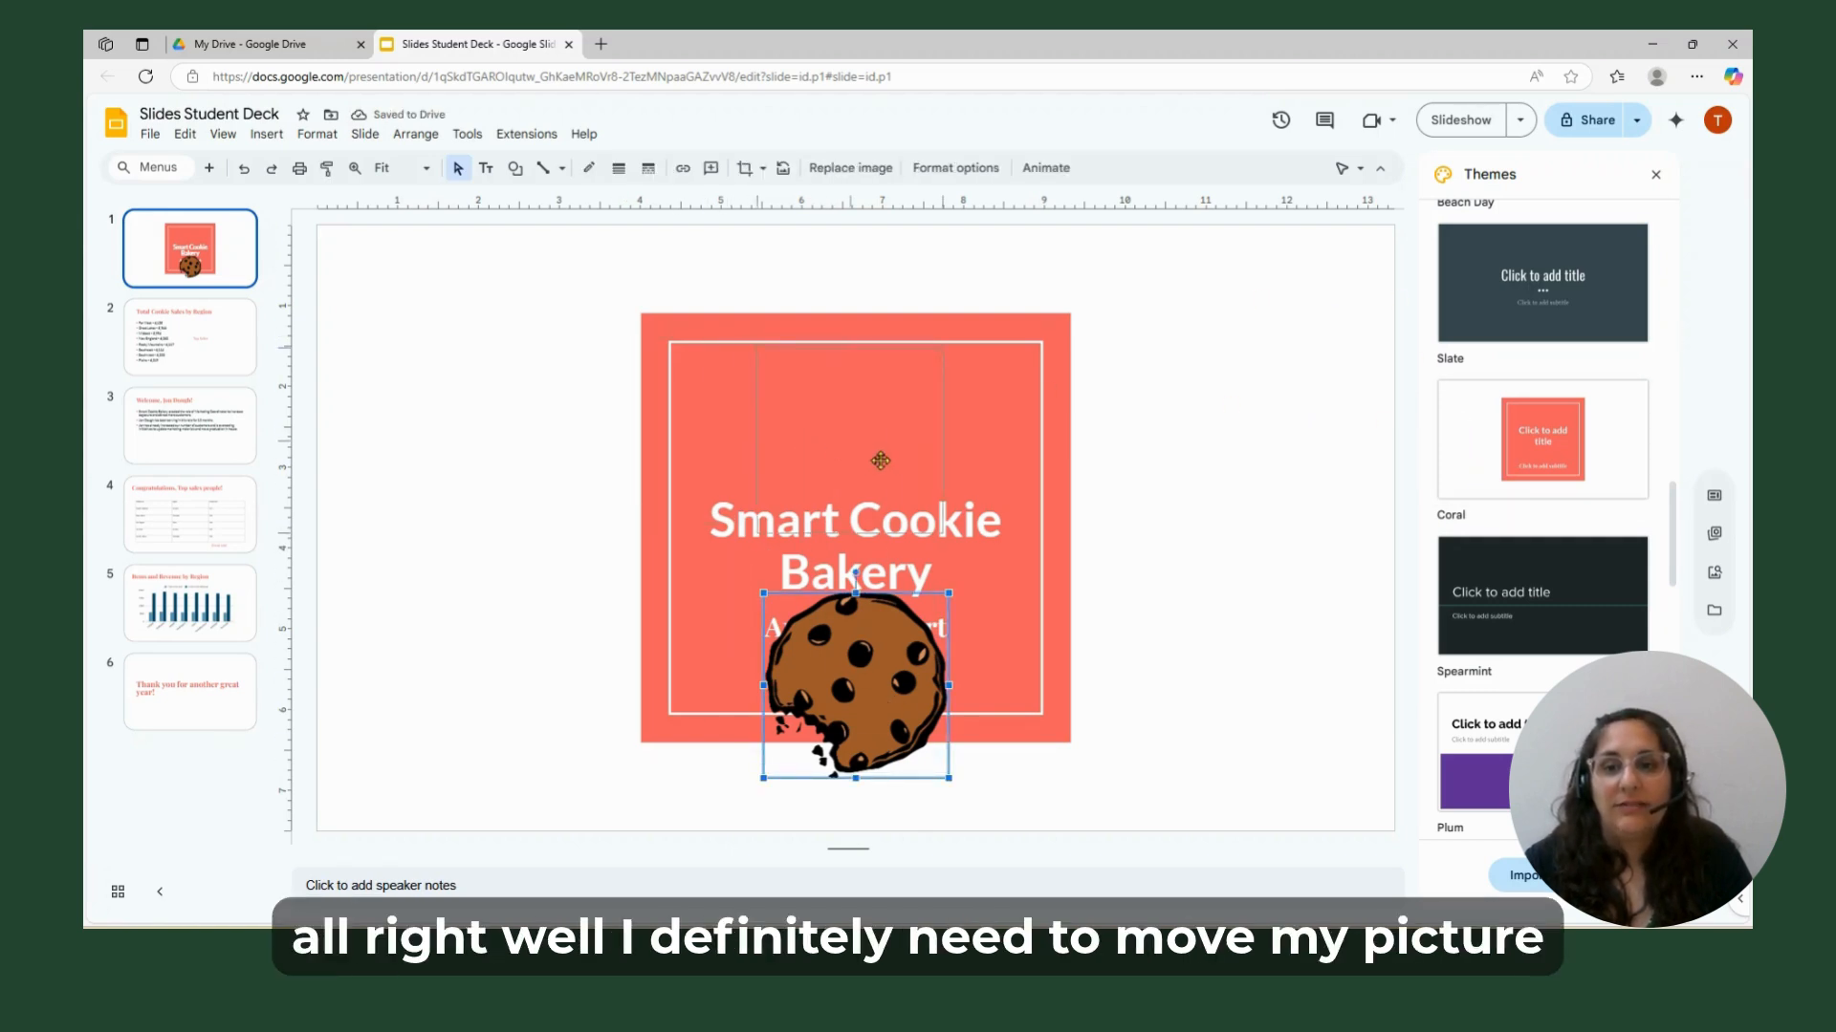
left_click_drag(886, 455, 887, 457)
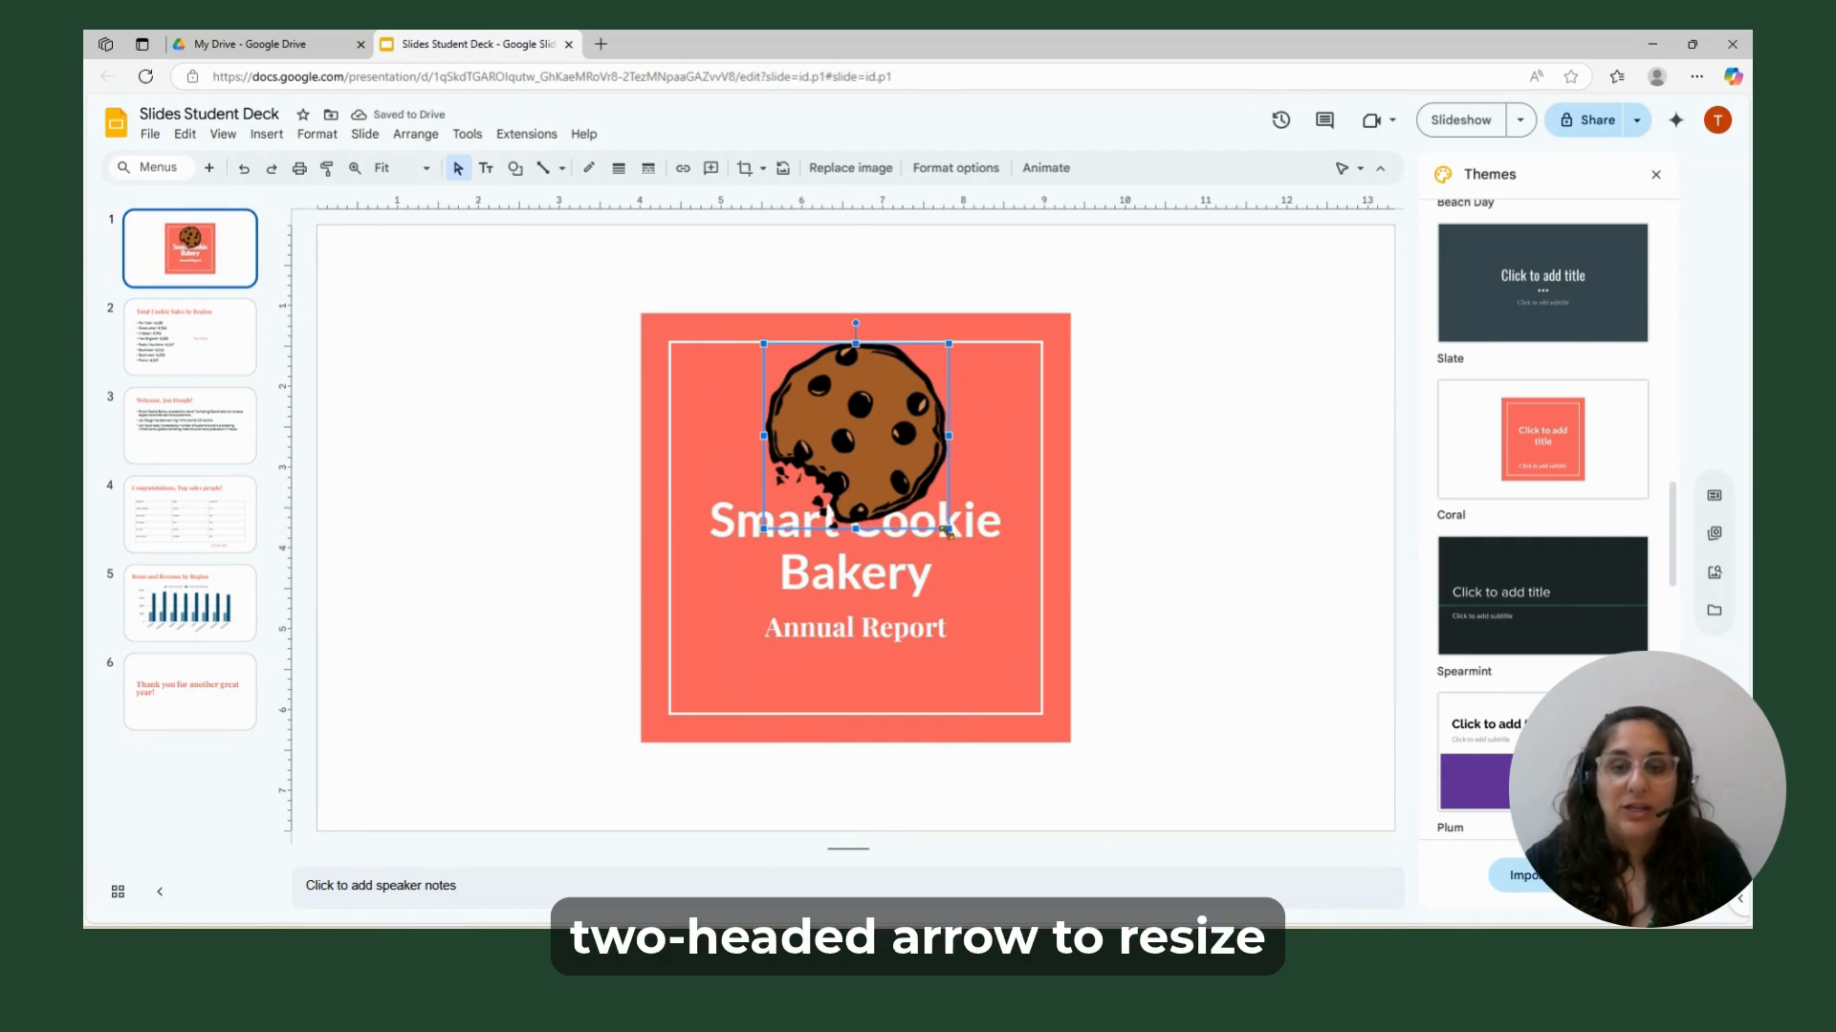
left_click_drag(946, 526, 922, 502)
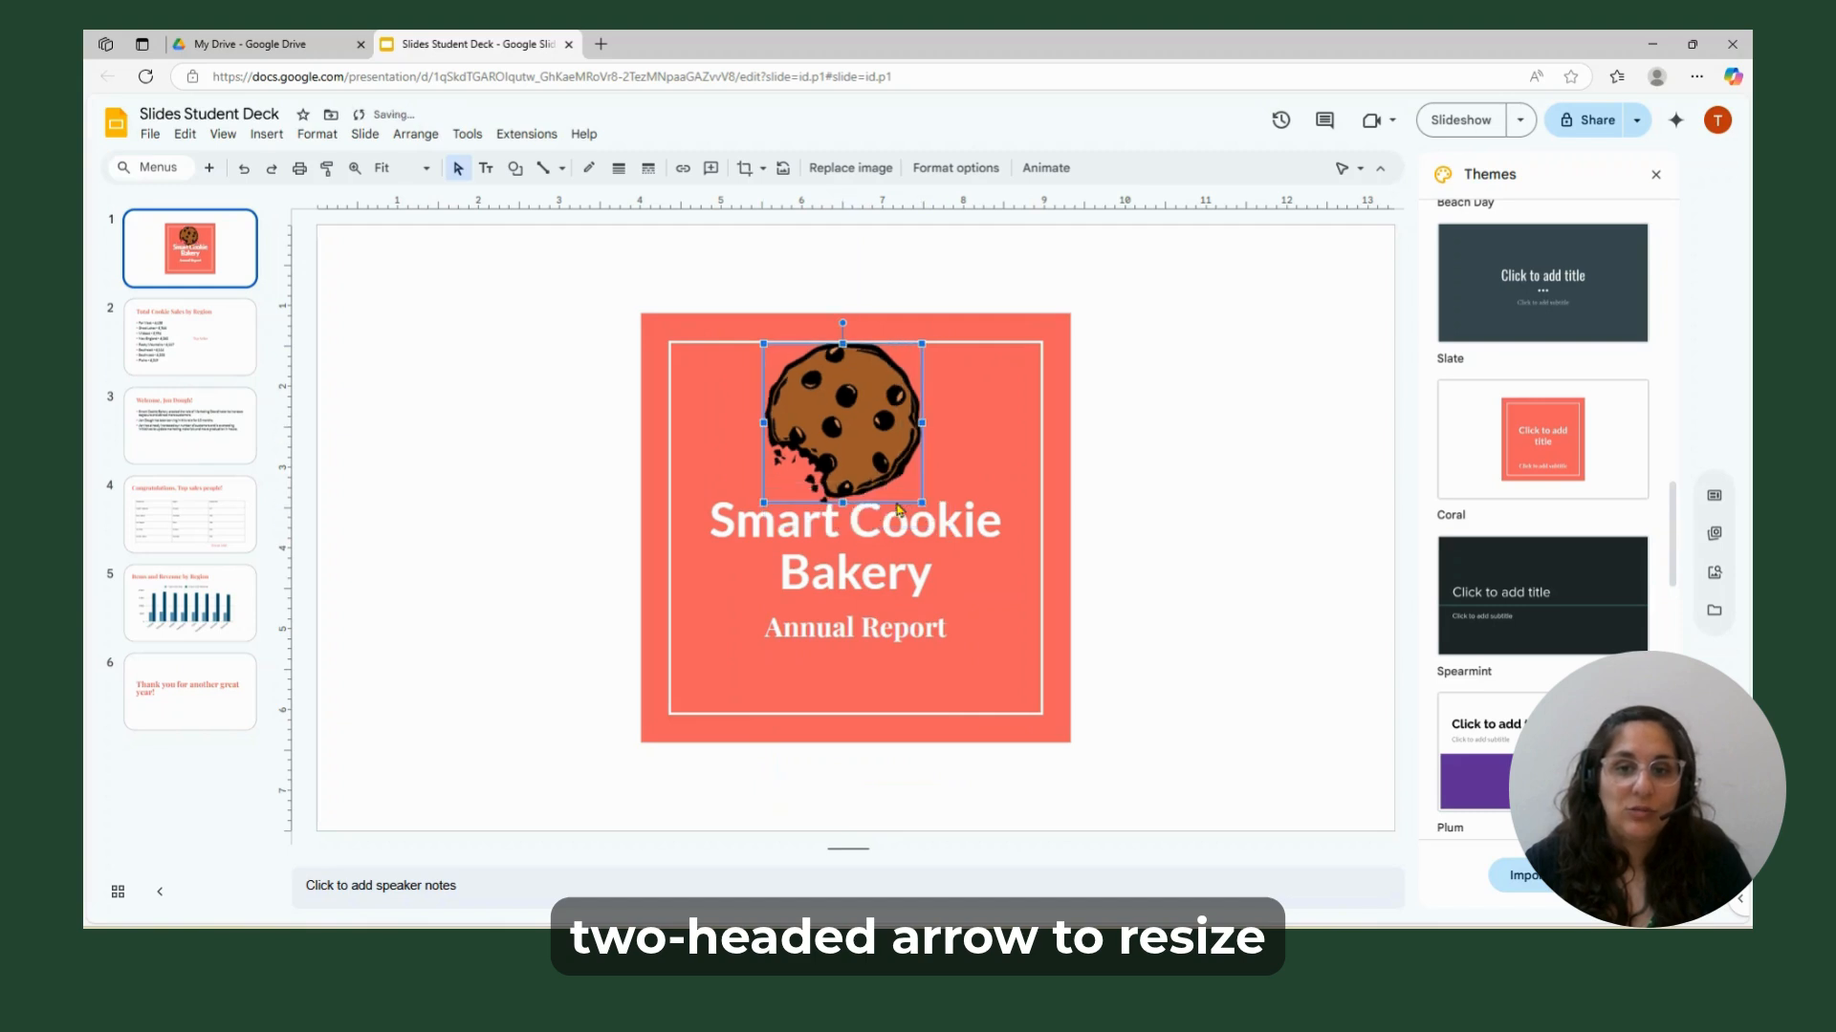
left_click_drag(823, 424, 868, 429)
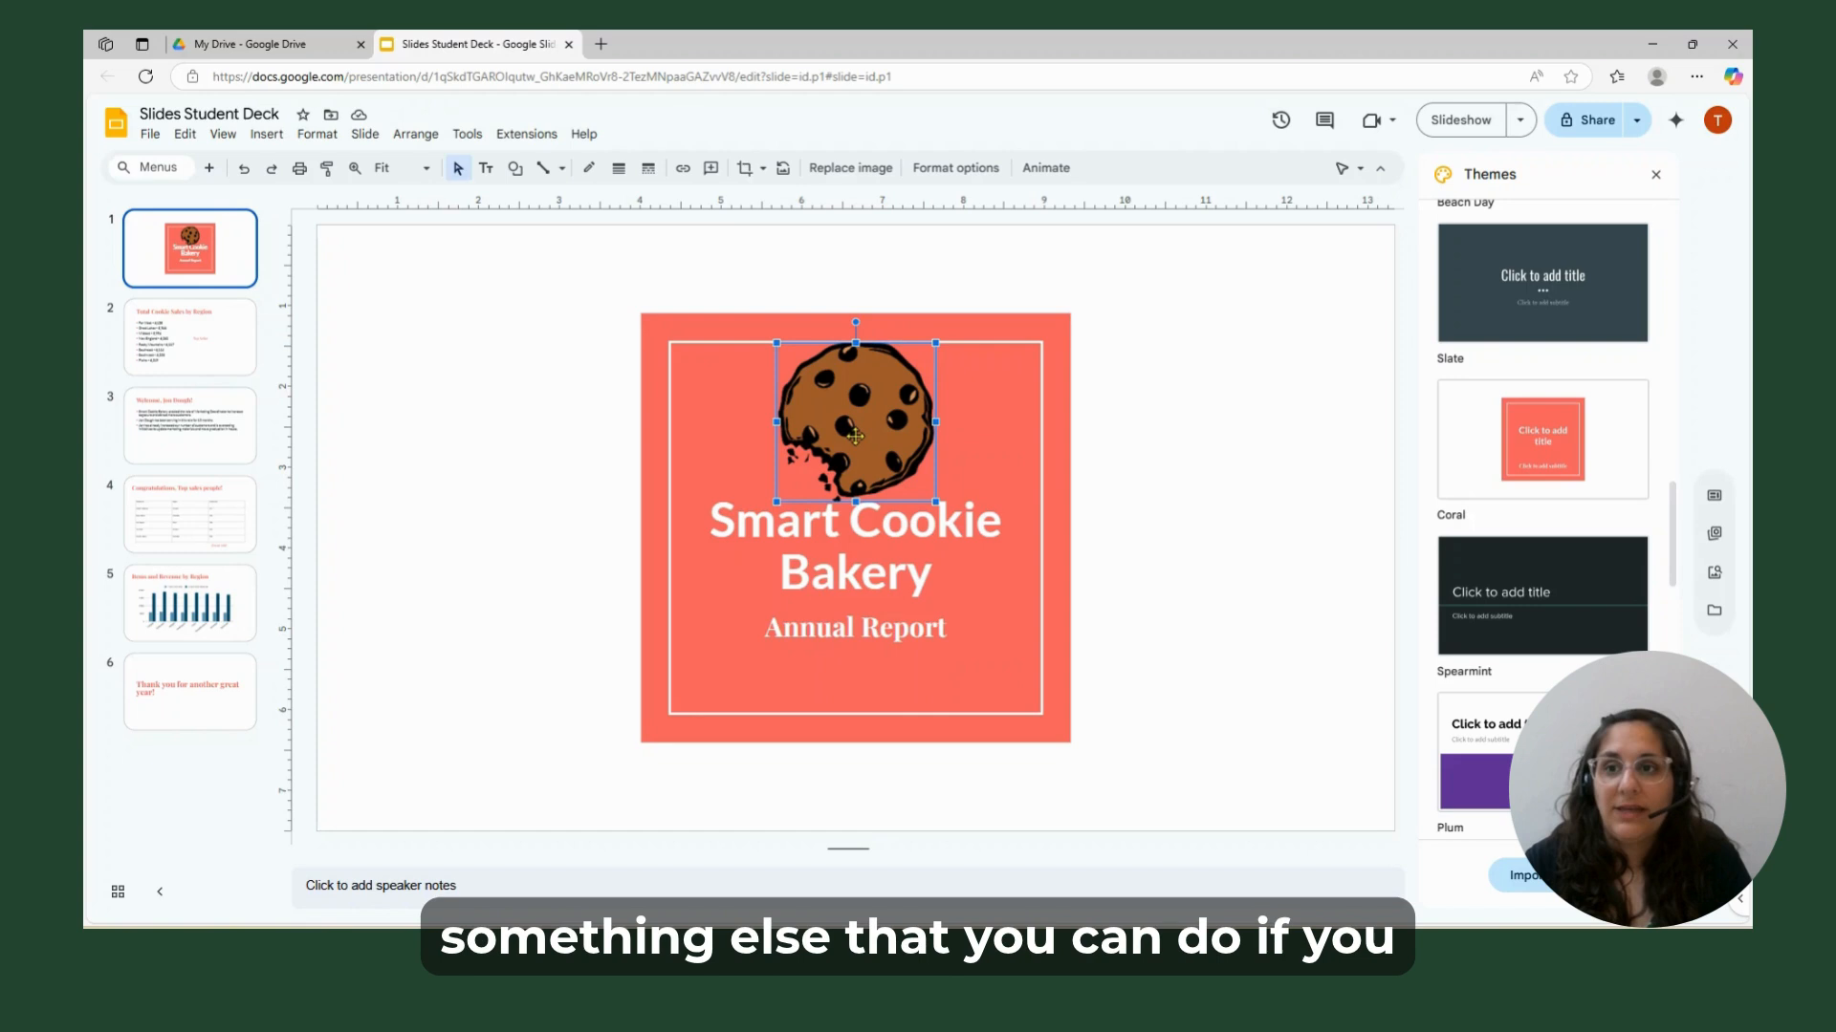
Open the cookie logo's size and rotation format options and lock its aspect ratio.
right_click(853, 428)
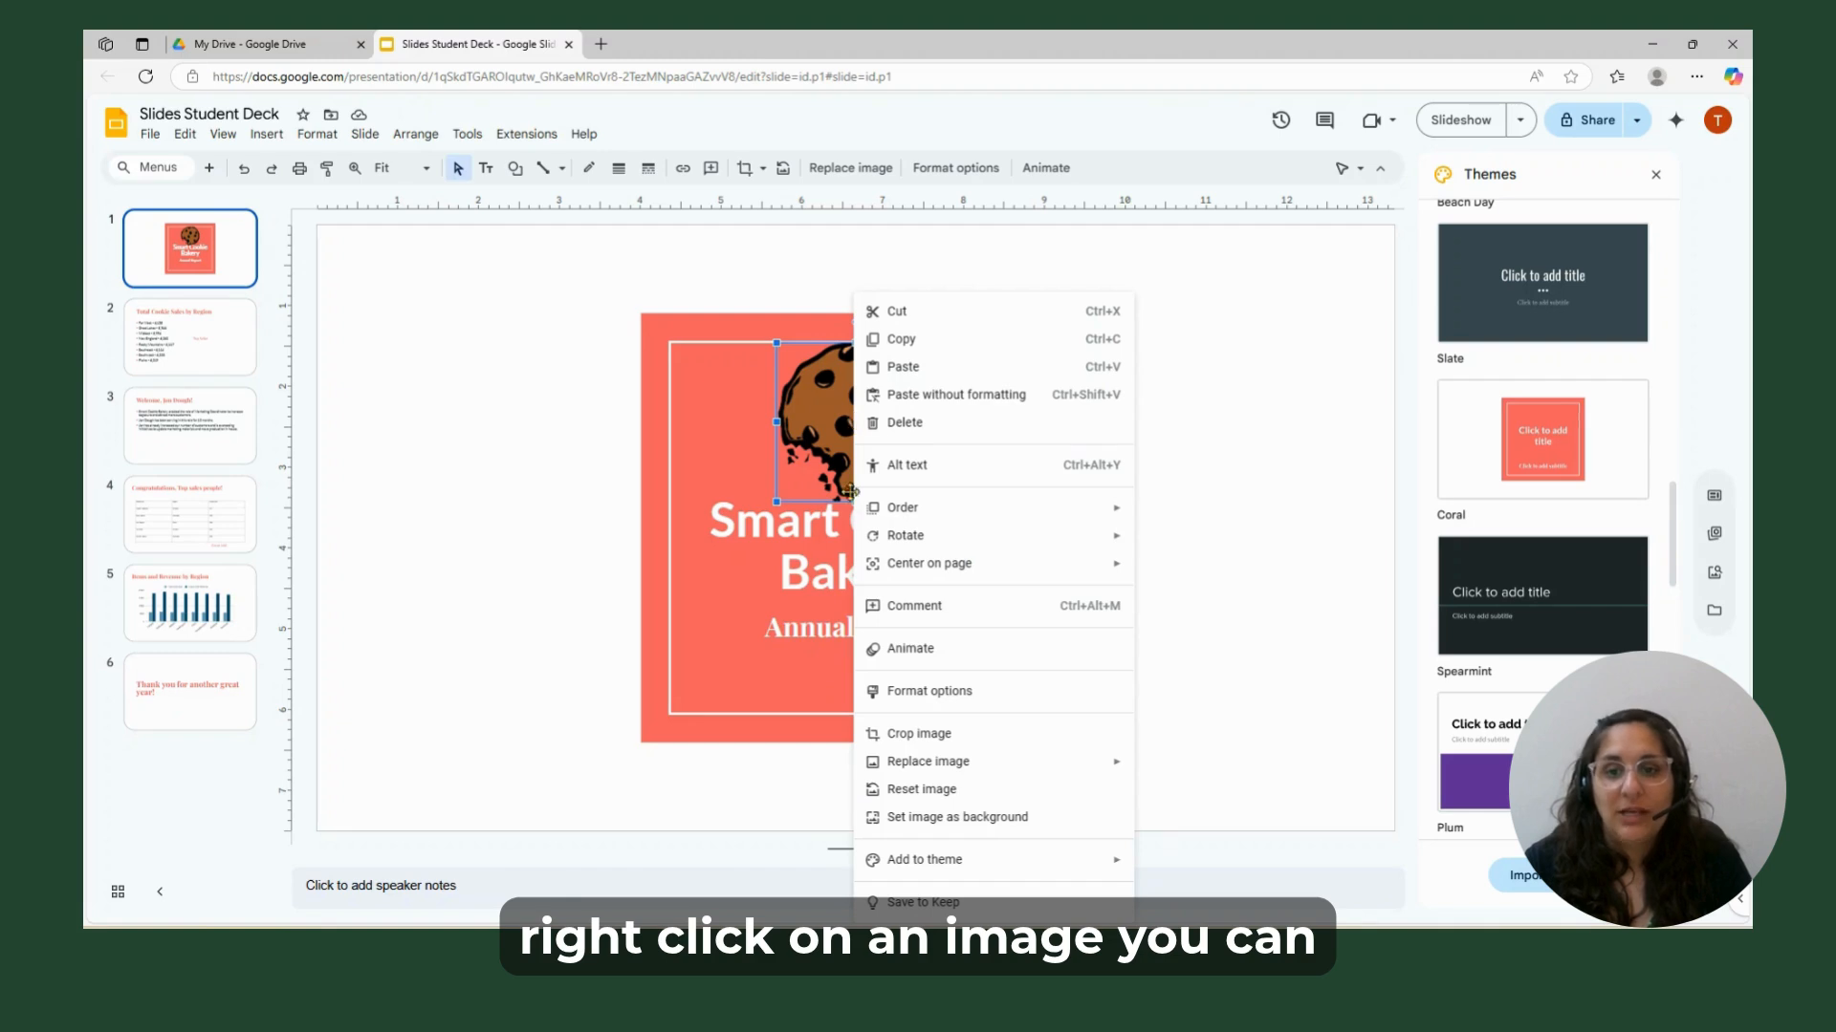
left_click(927, 694)
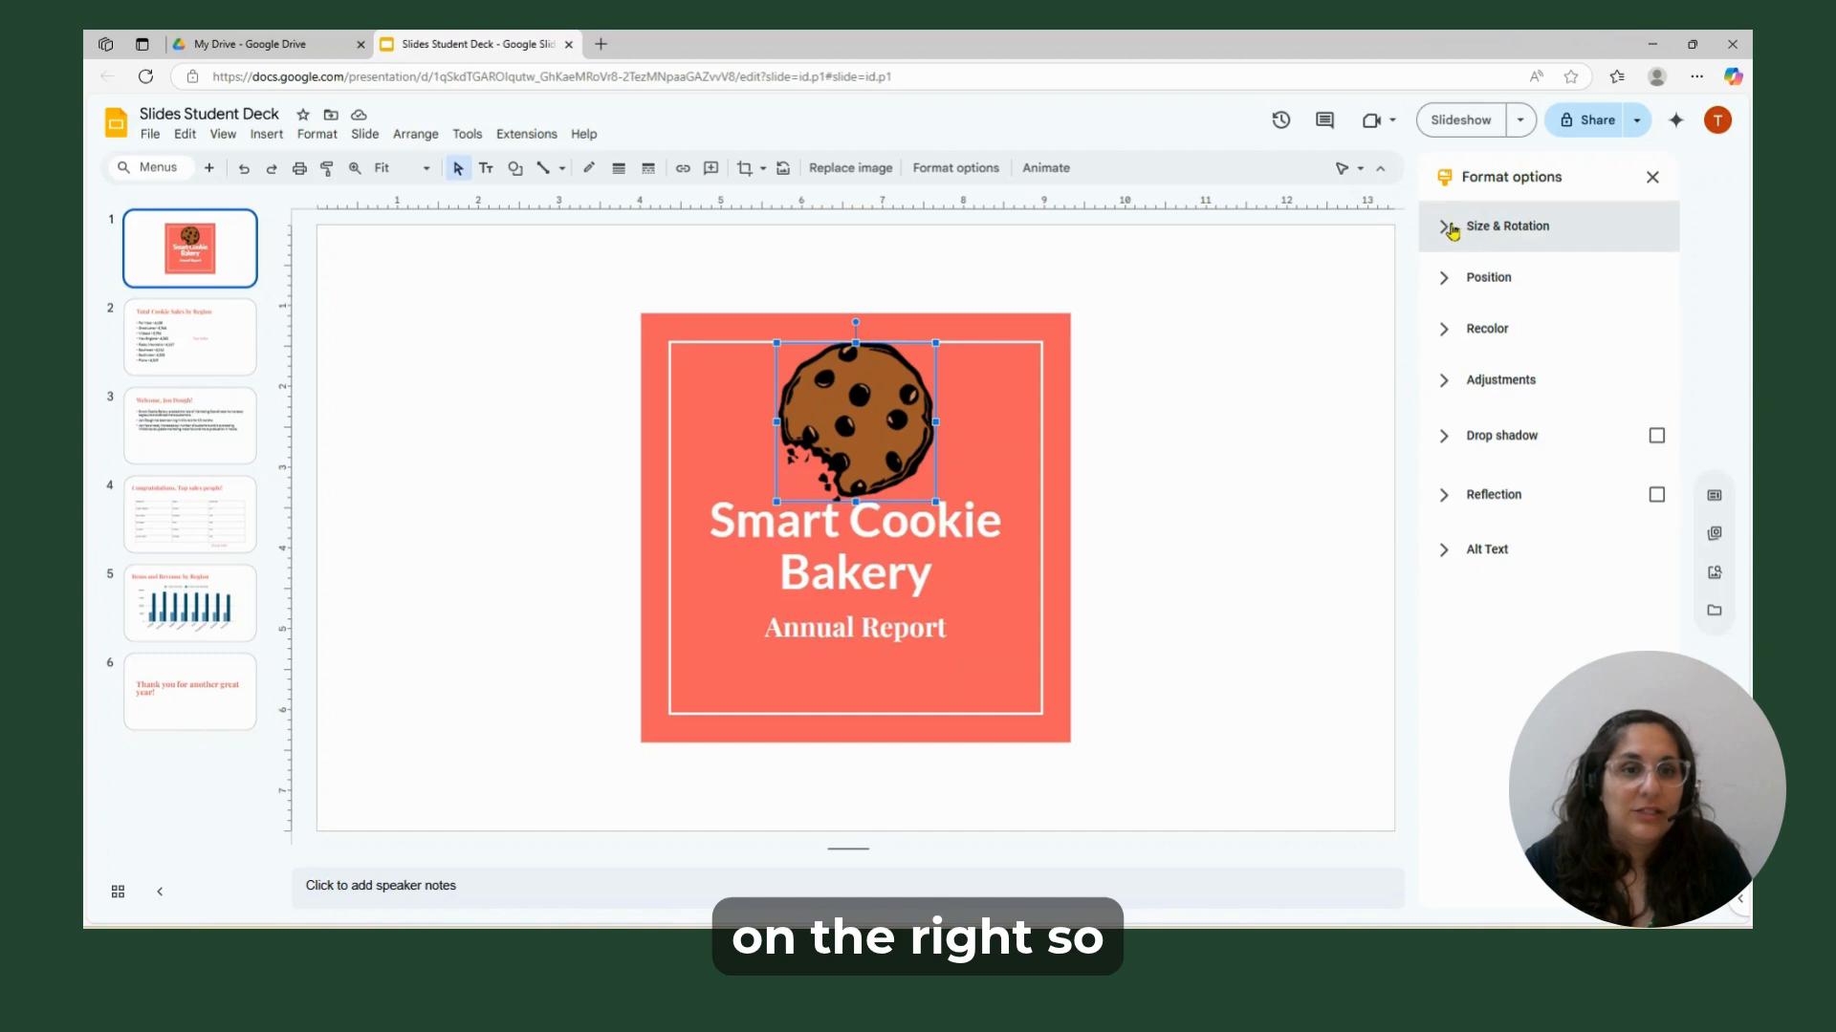
left_click(1482, 231)
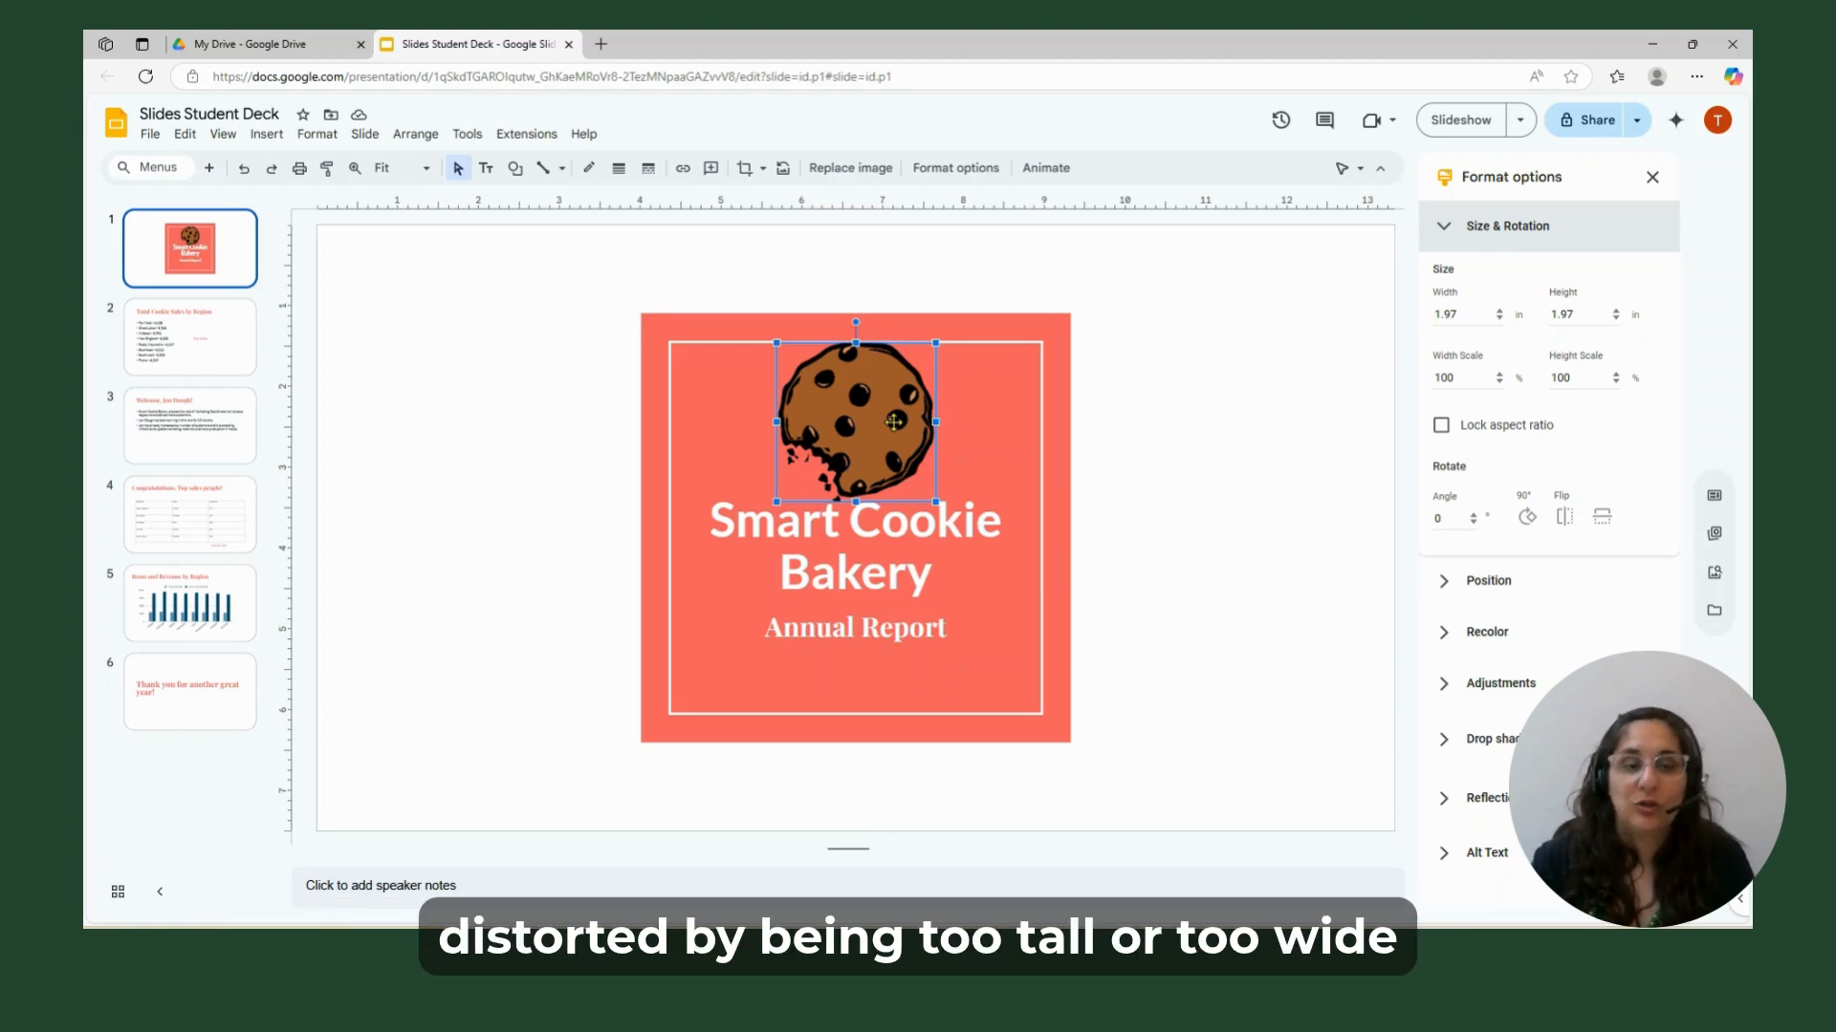
left_click(1439, 425)
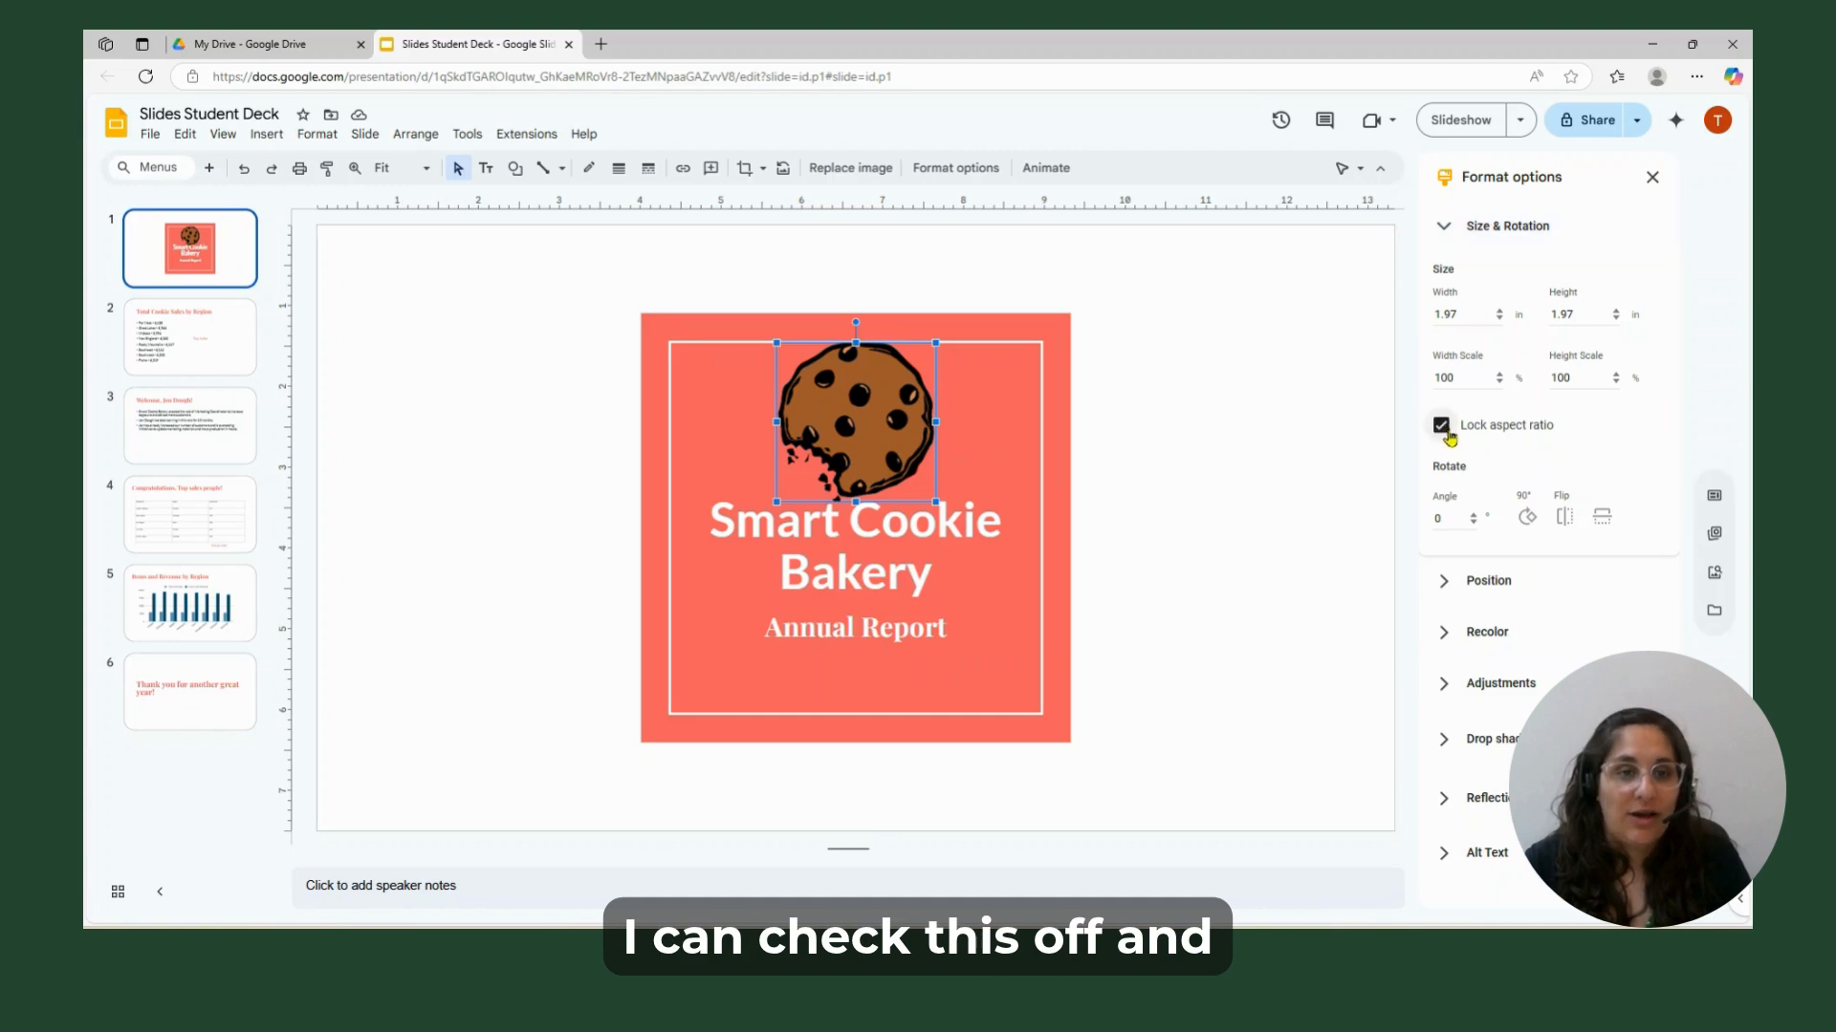
Set the cookie logo's width to 1.5 in and centre it between the frame's upper edge and the title.
left_click(1498, 319)
left_click(1498, 320)
left_click(1498, 319)
left_click(1498, 319)
left_click(1498, 319)
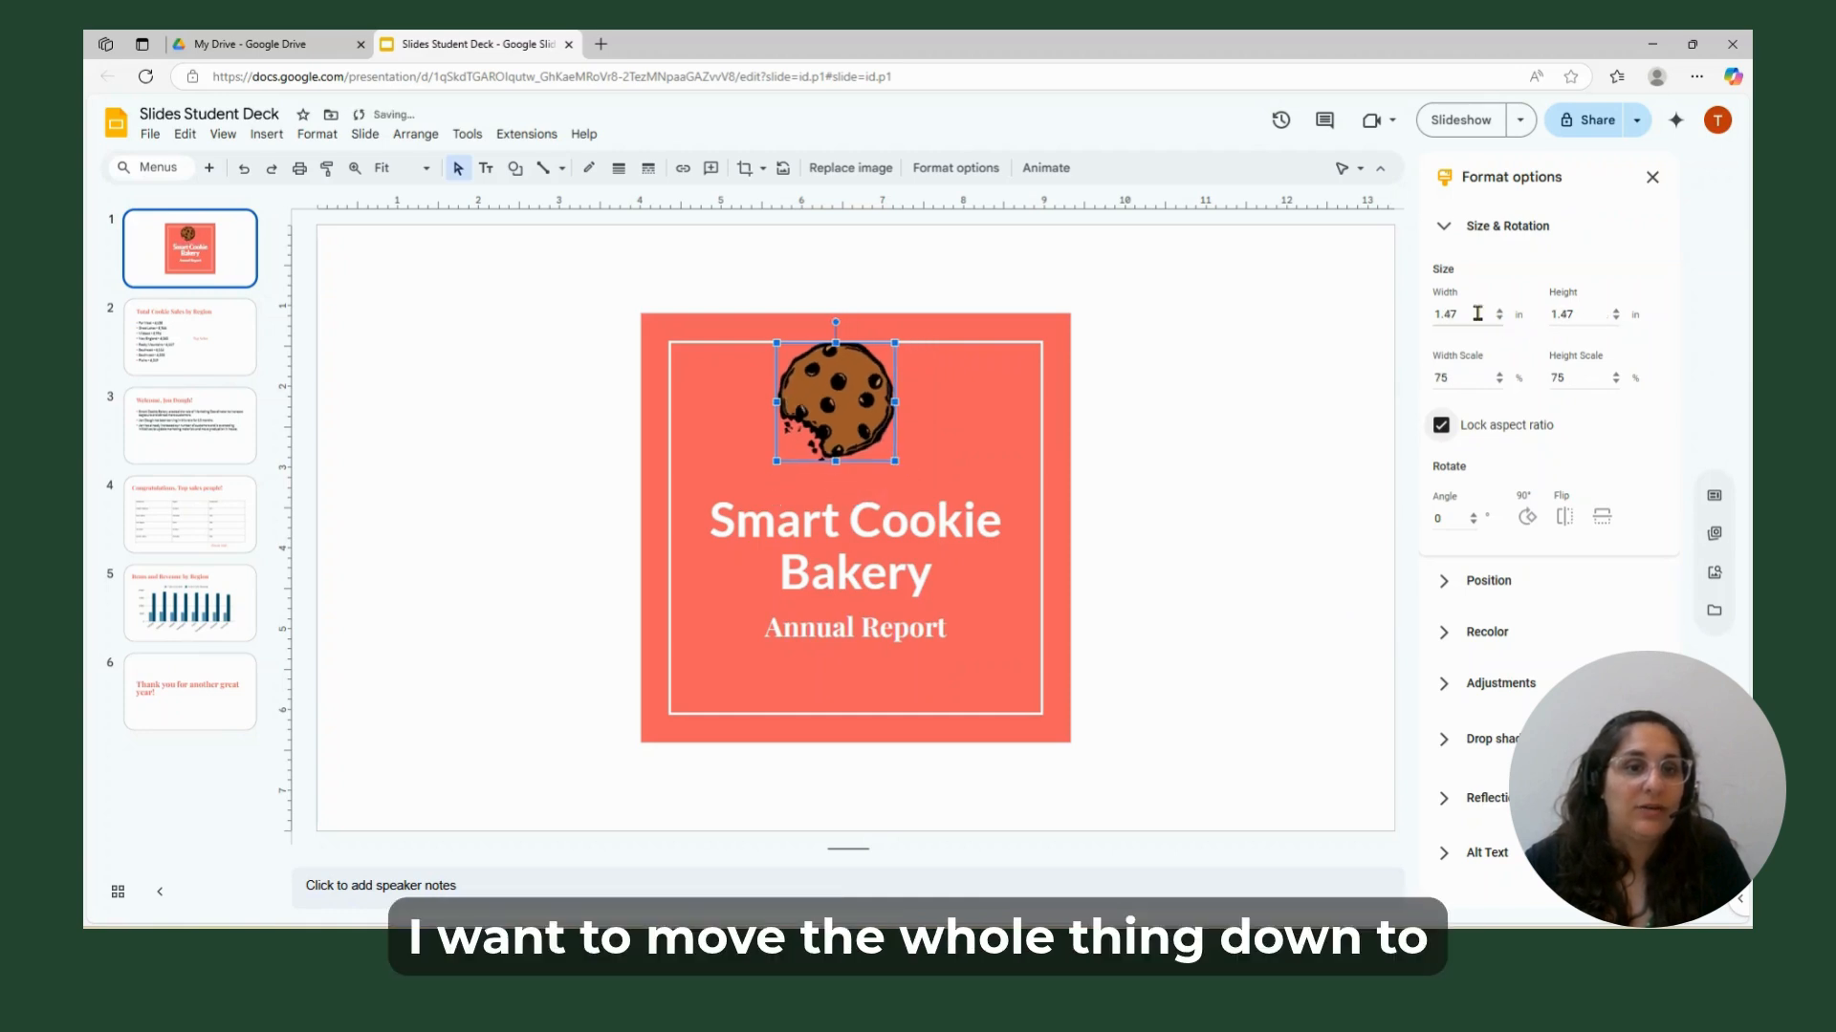
double_click(1477, 314)
type("1")
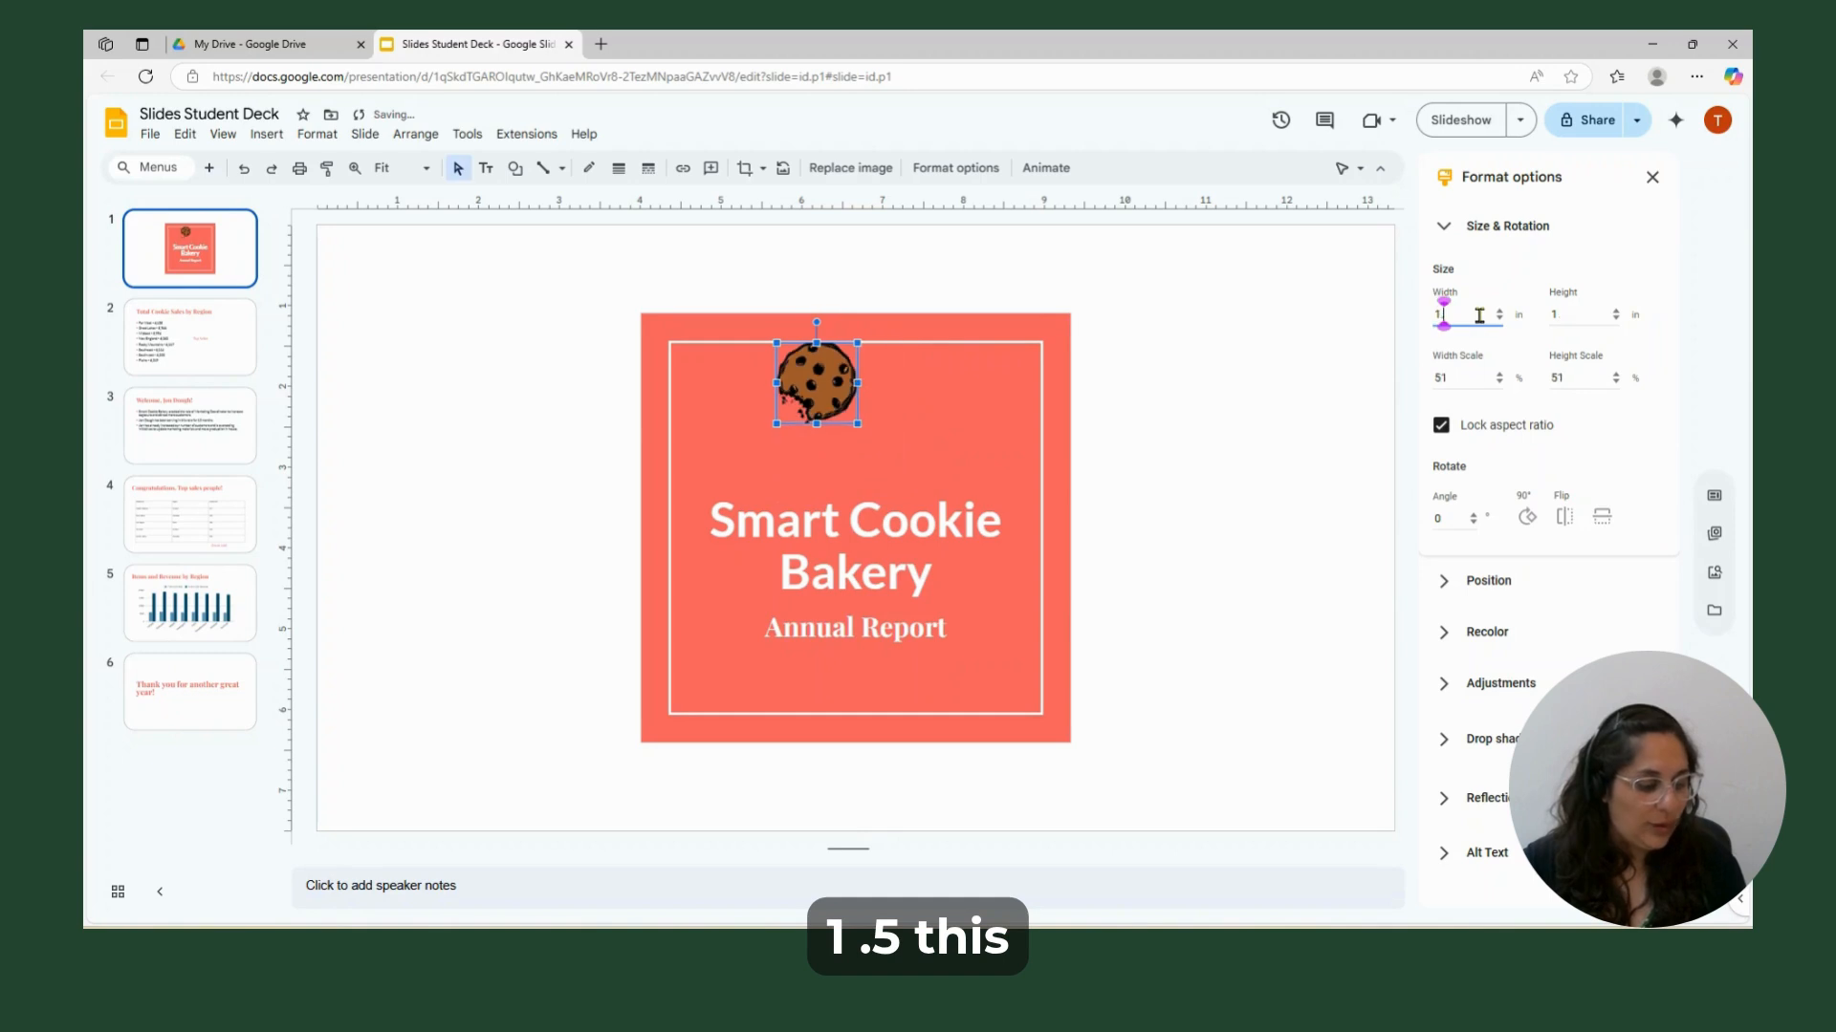
type(".5")
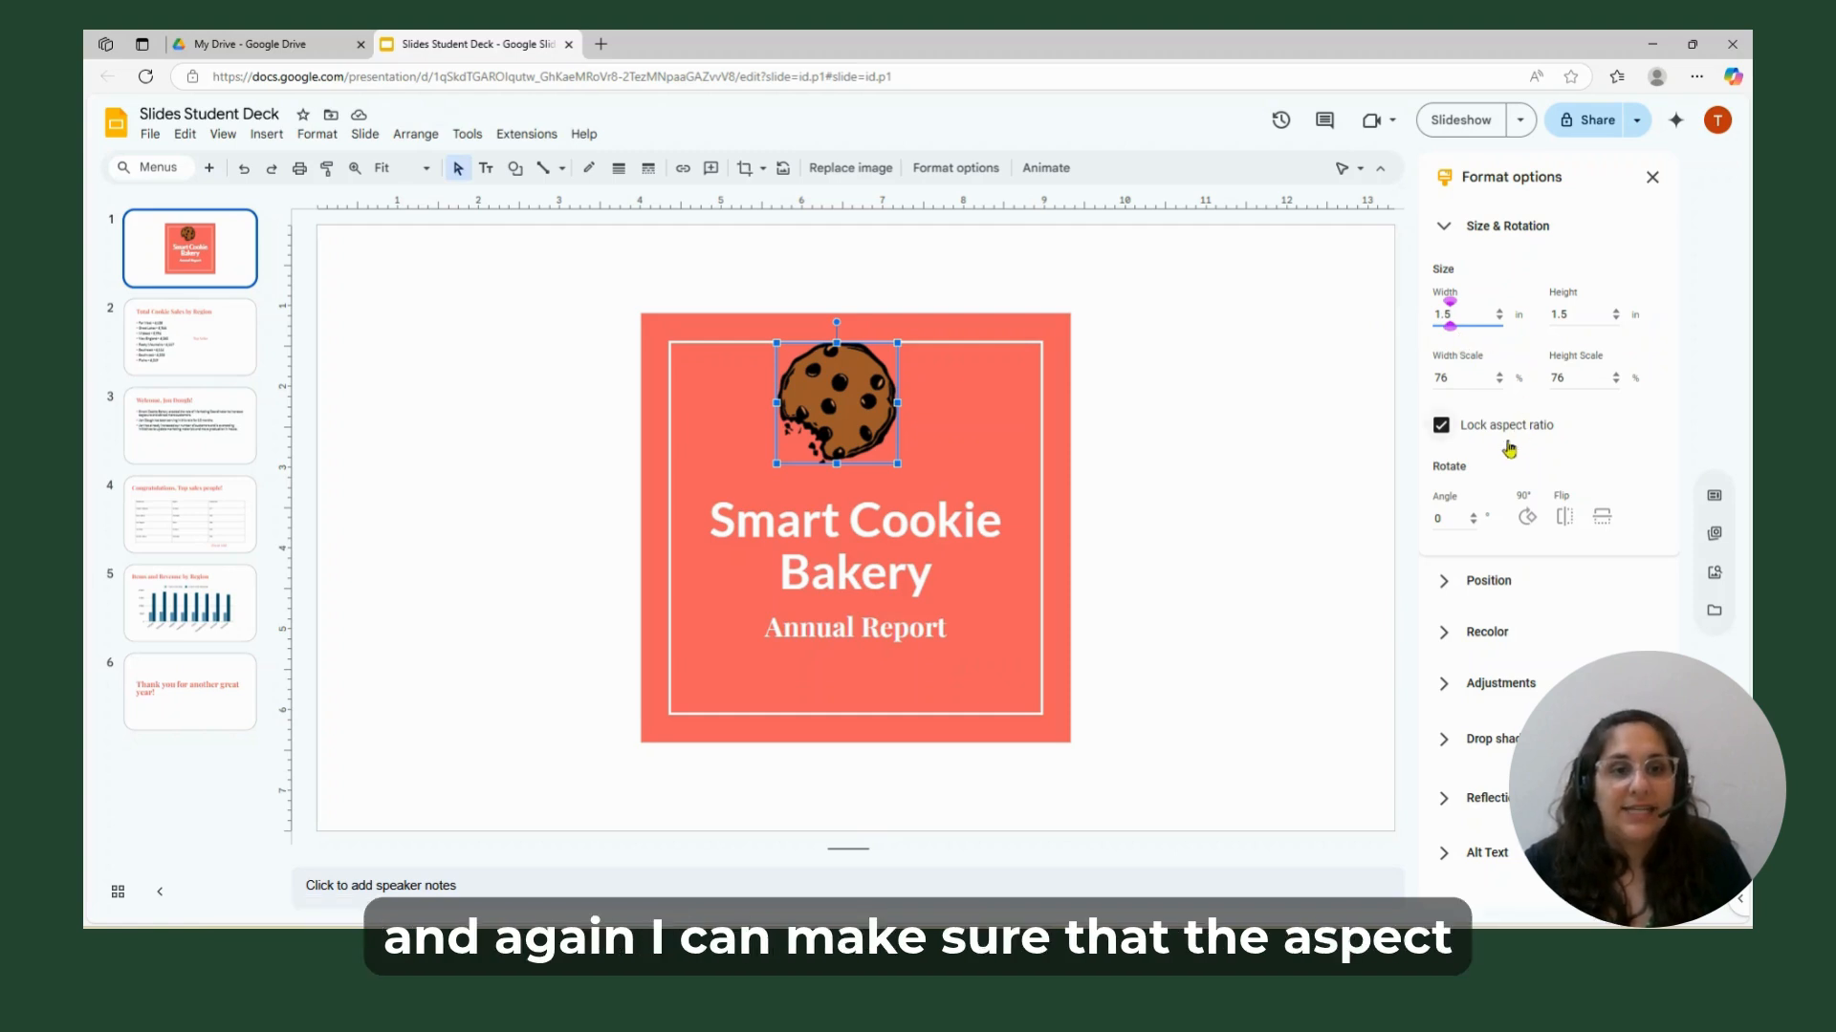
left_click_drag(841, 394, 865, 416)
left_click(1197, 428)
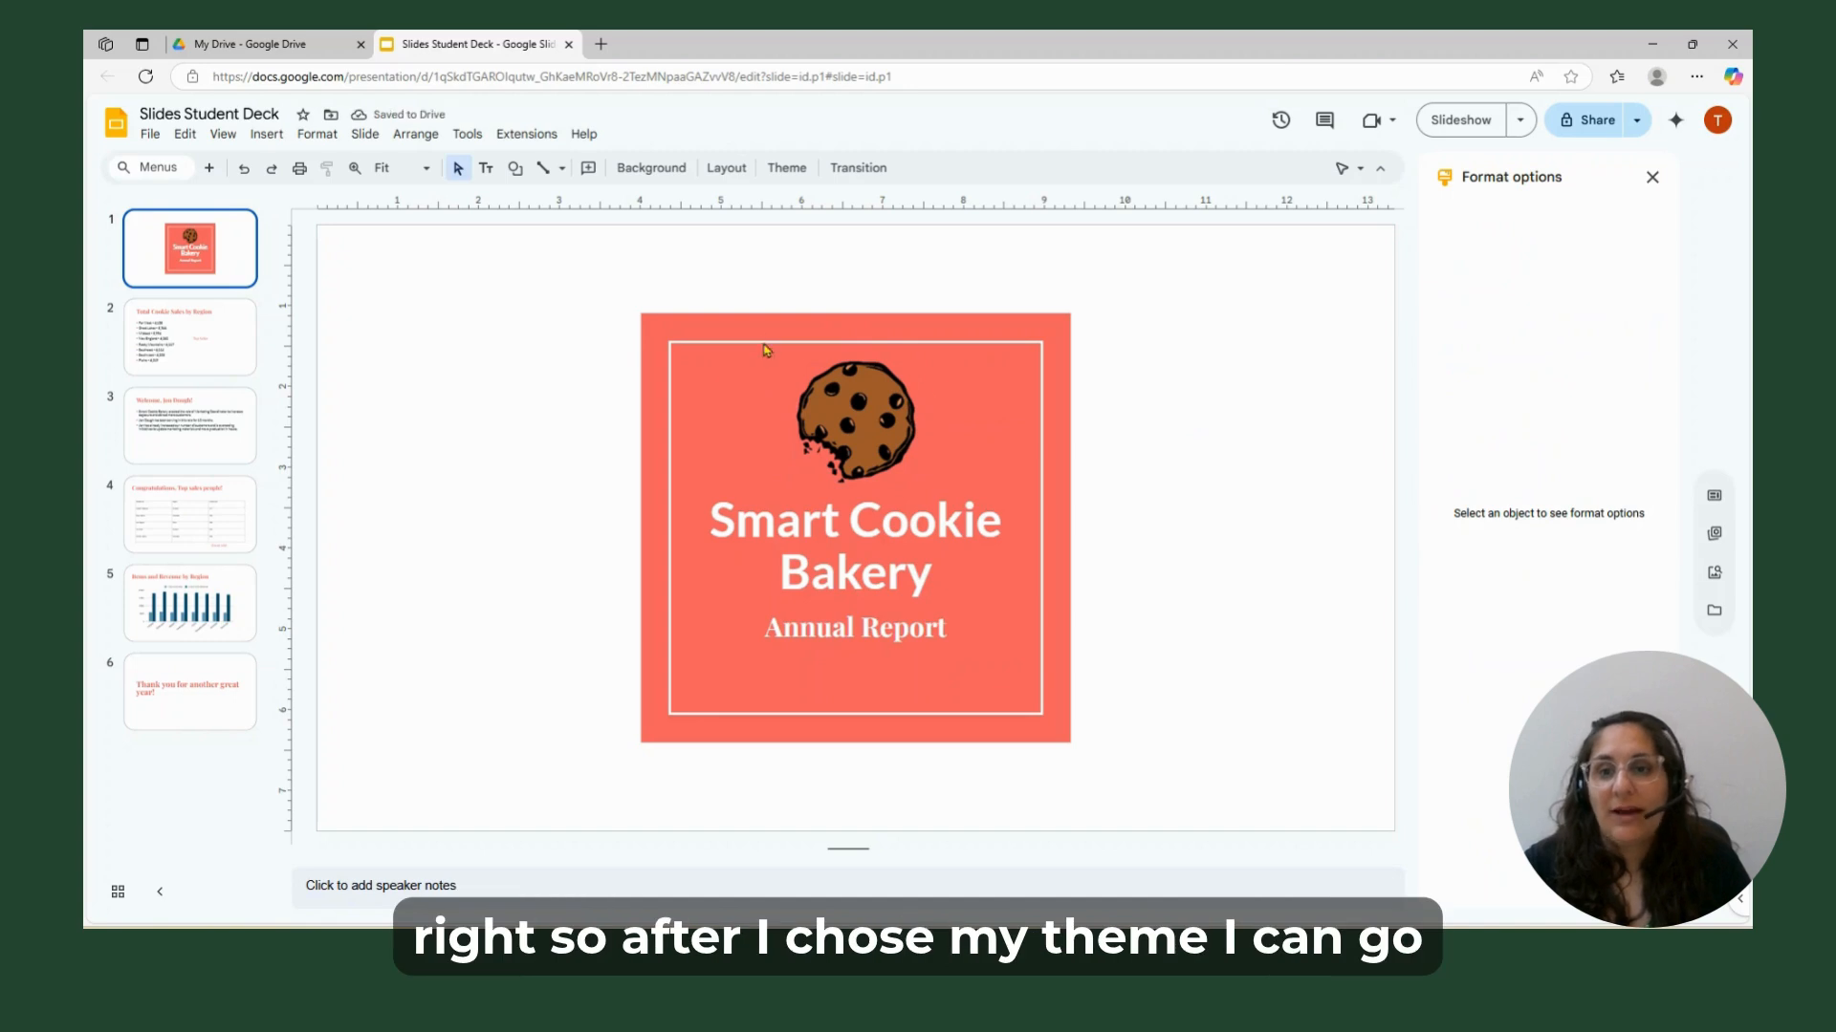
Review how the Coral theme looks on slides 2 to 6, and return to slide 1.
left_click(150, 346)
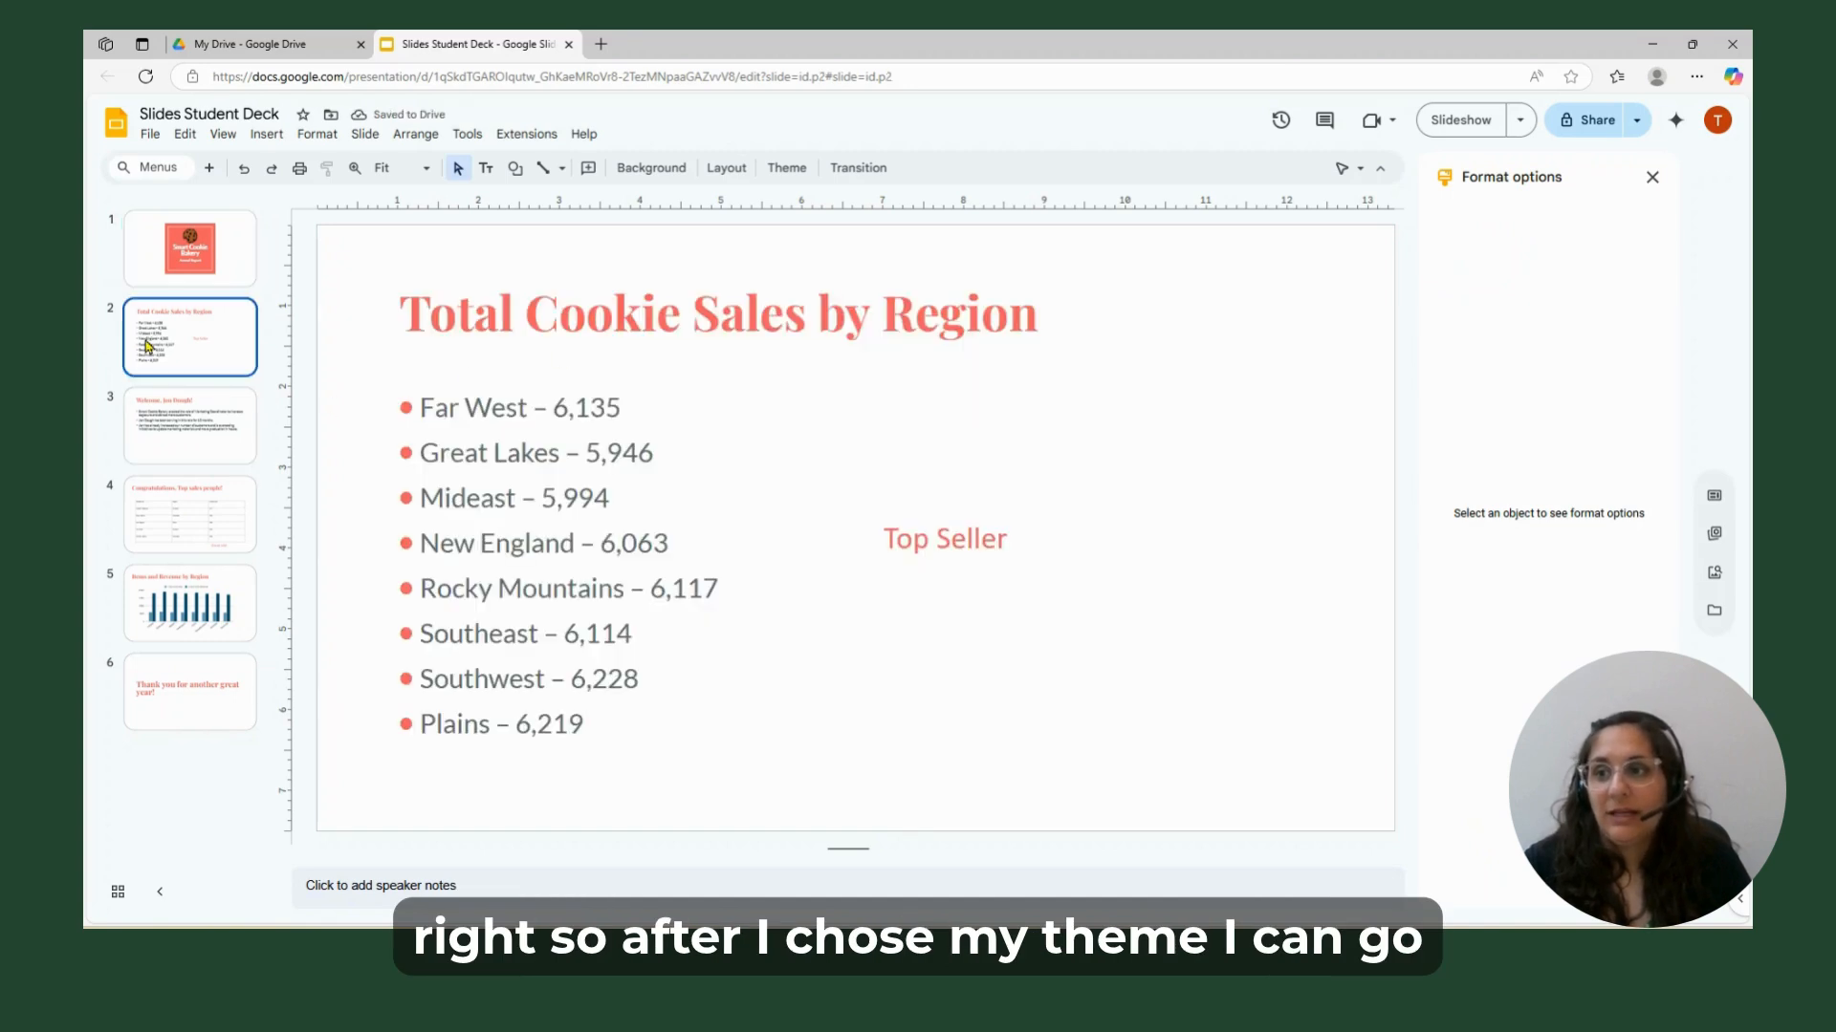
left_click(177, 435)
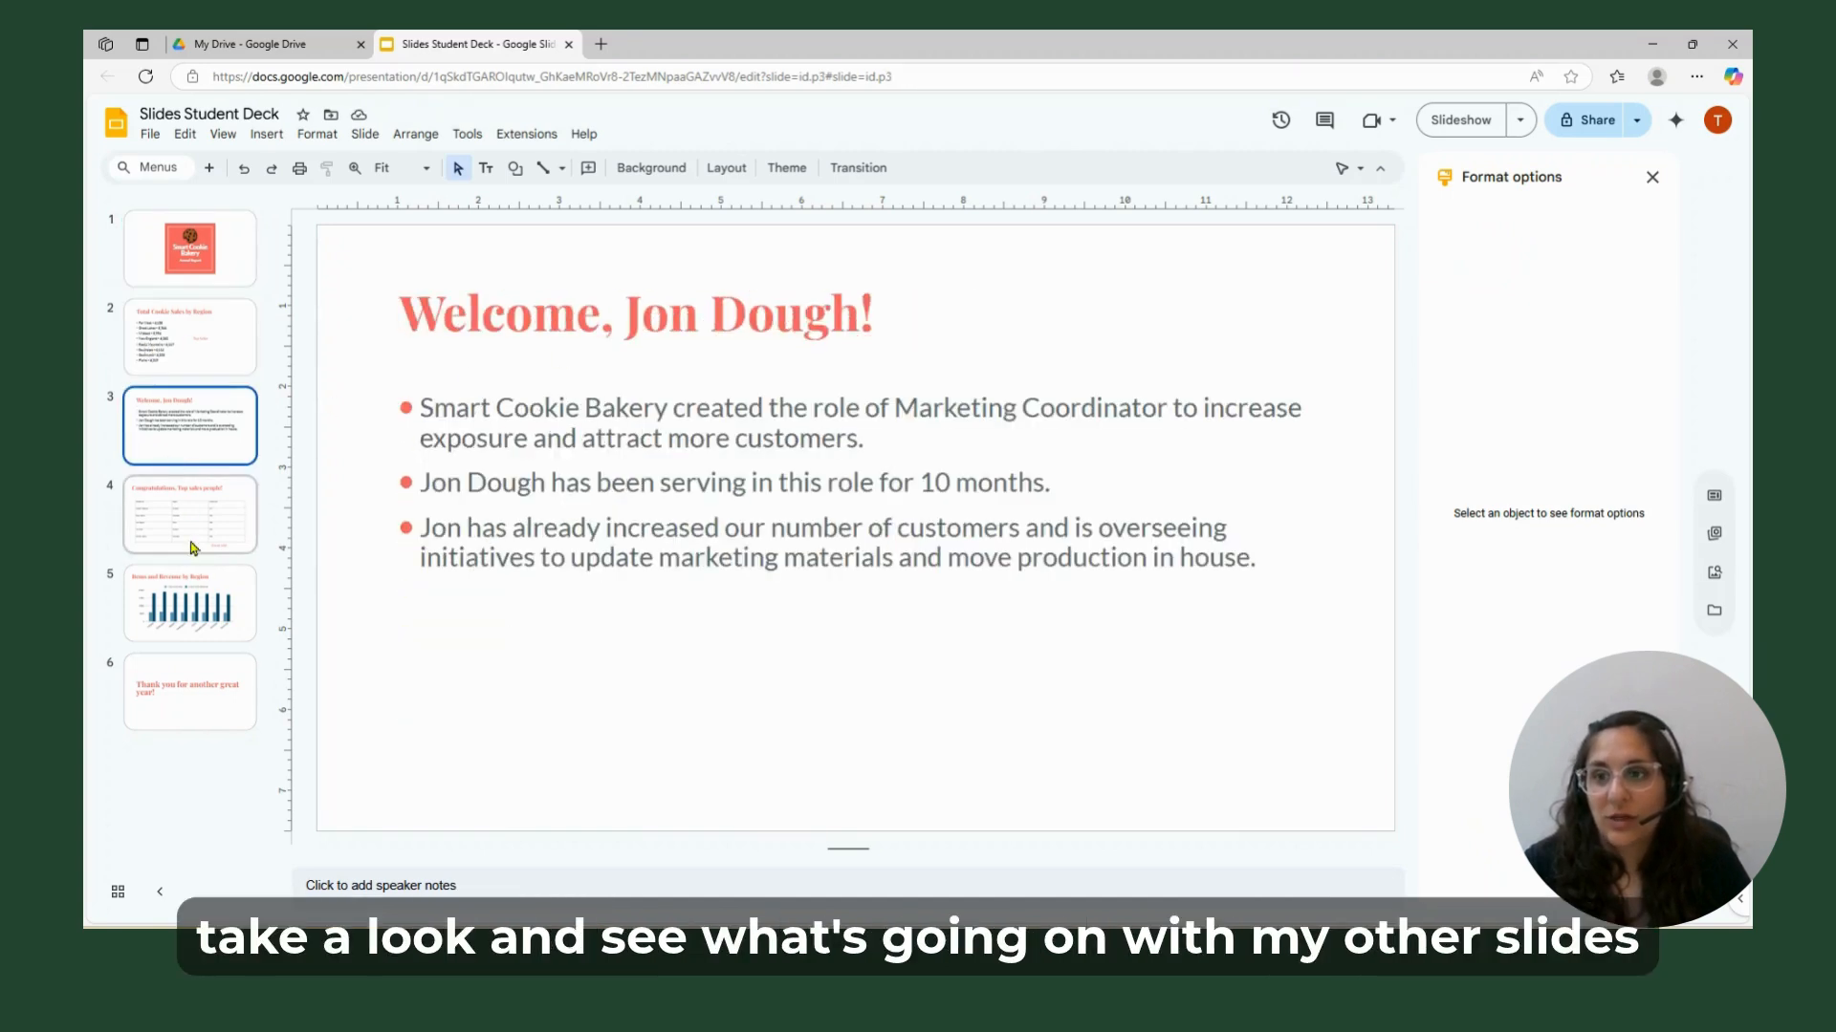
left_click(196, 531)
left_click(200, 629)
left_click(186, 712)
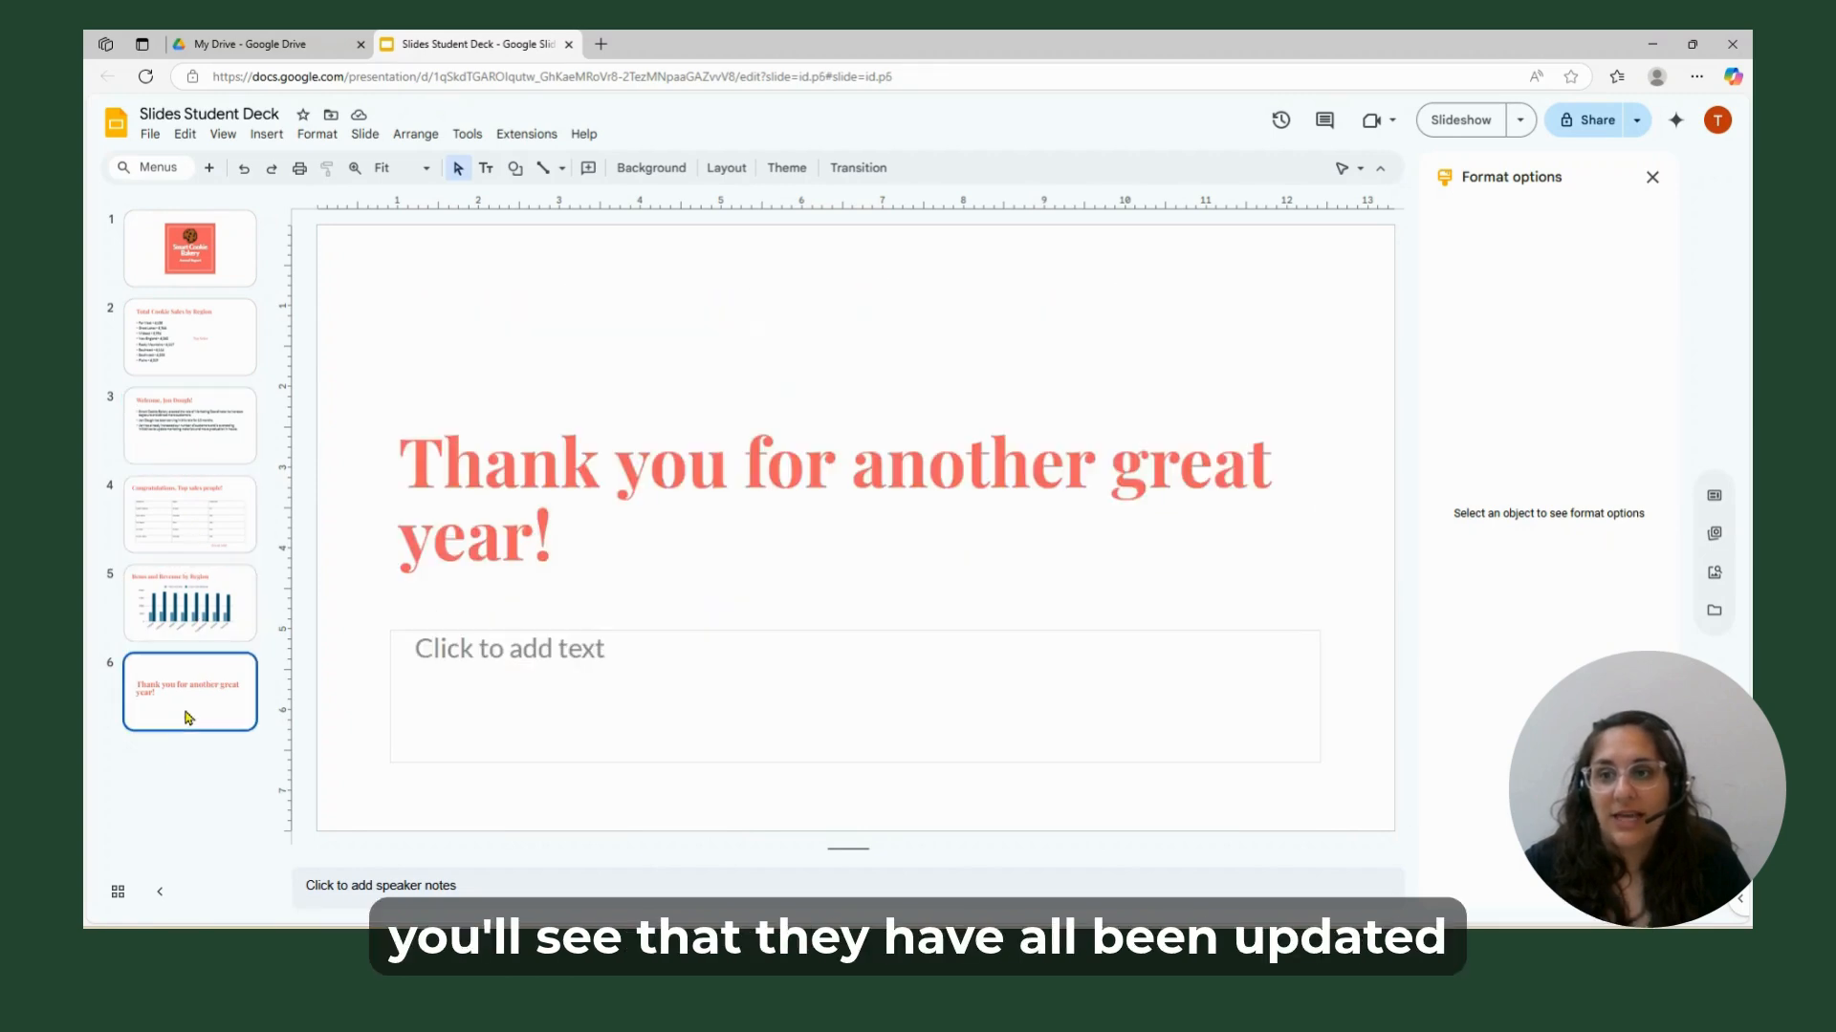
left_click(204, 370)
left_click(194, 256)
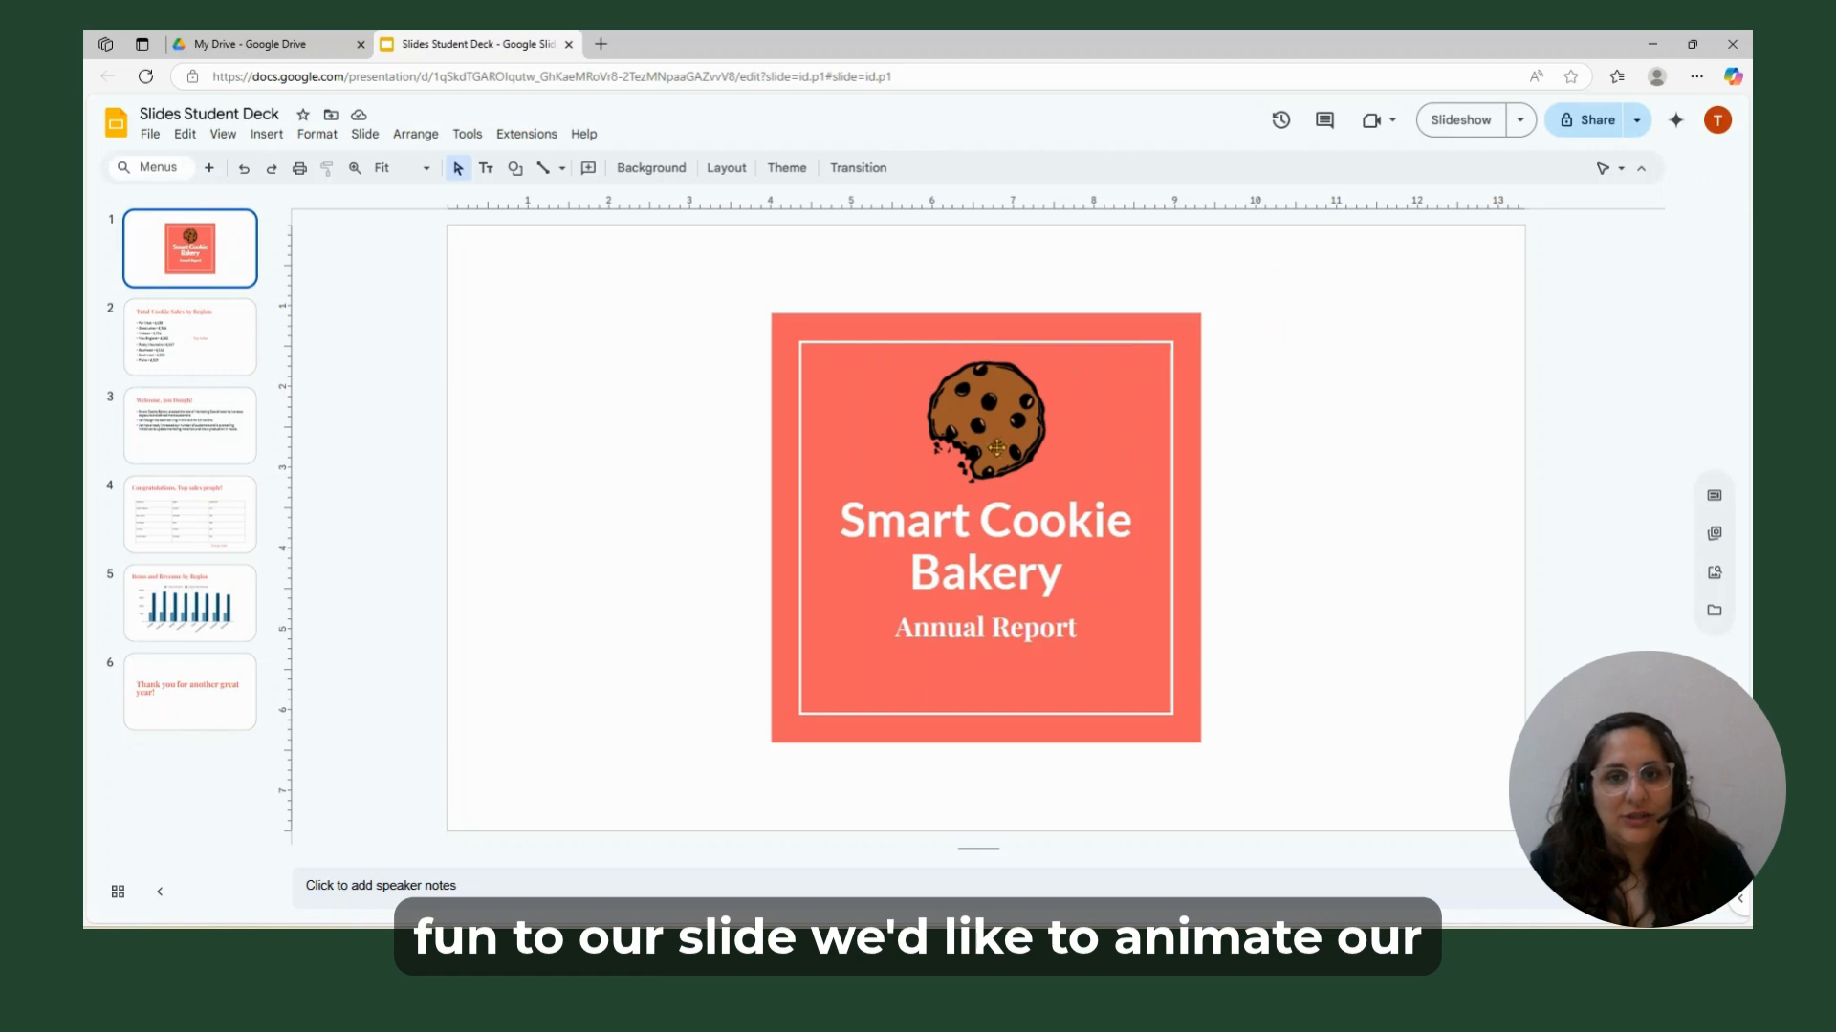
Add two Appear animations, both starting on click, to the cookie logo on slide 1.
left_click(975, 407)
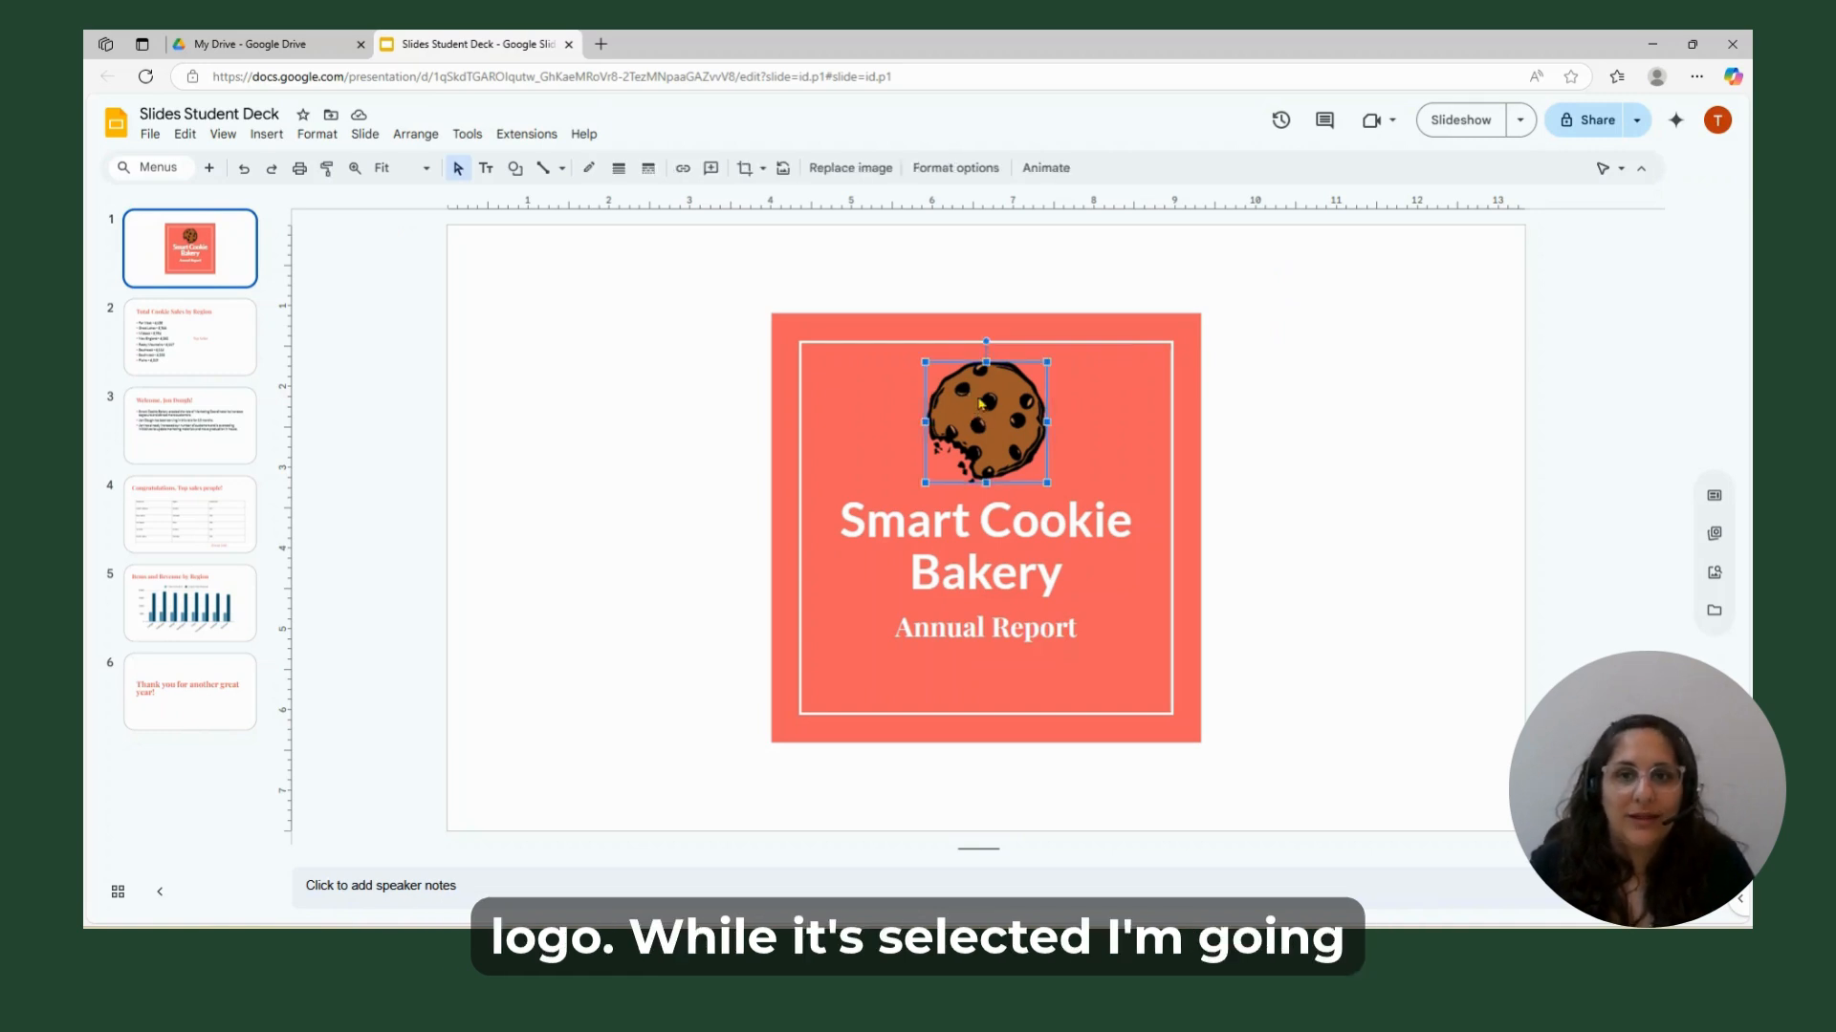
left_click(1045, 170)
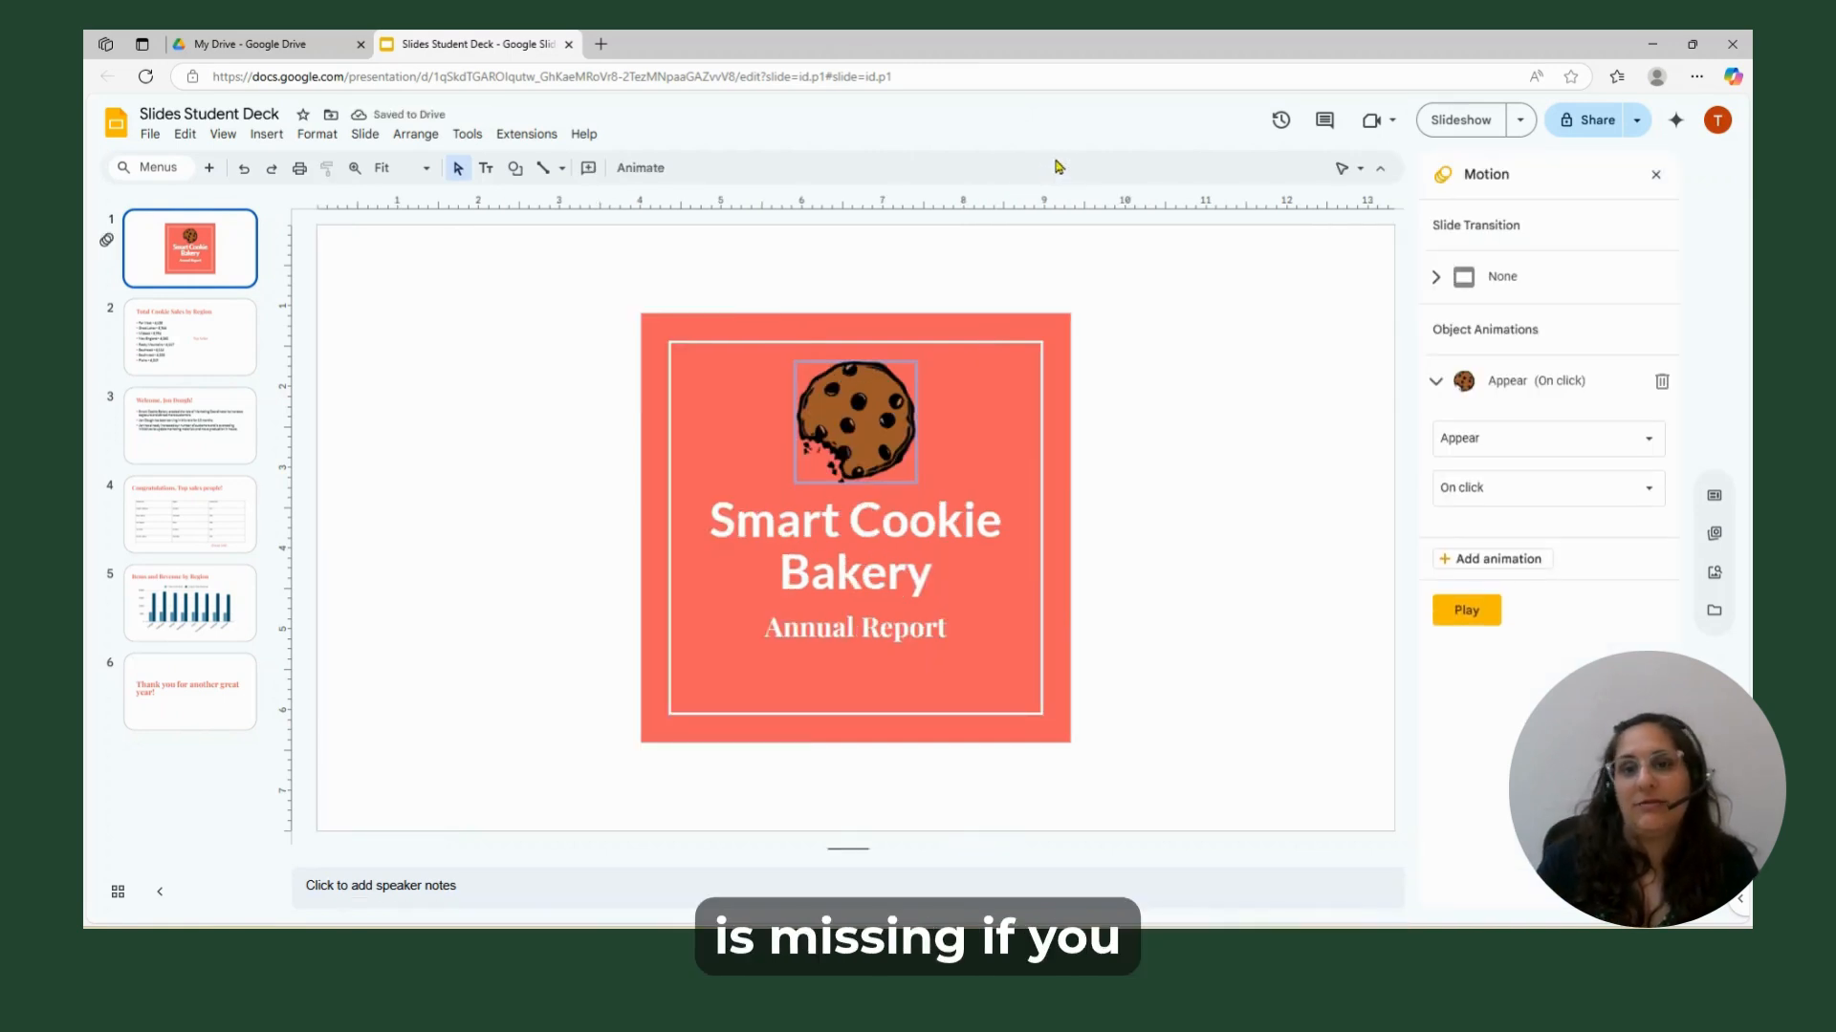
left_click(1263, 484)
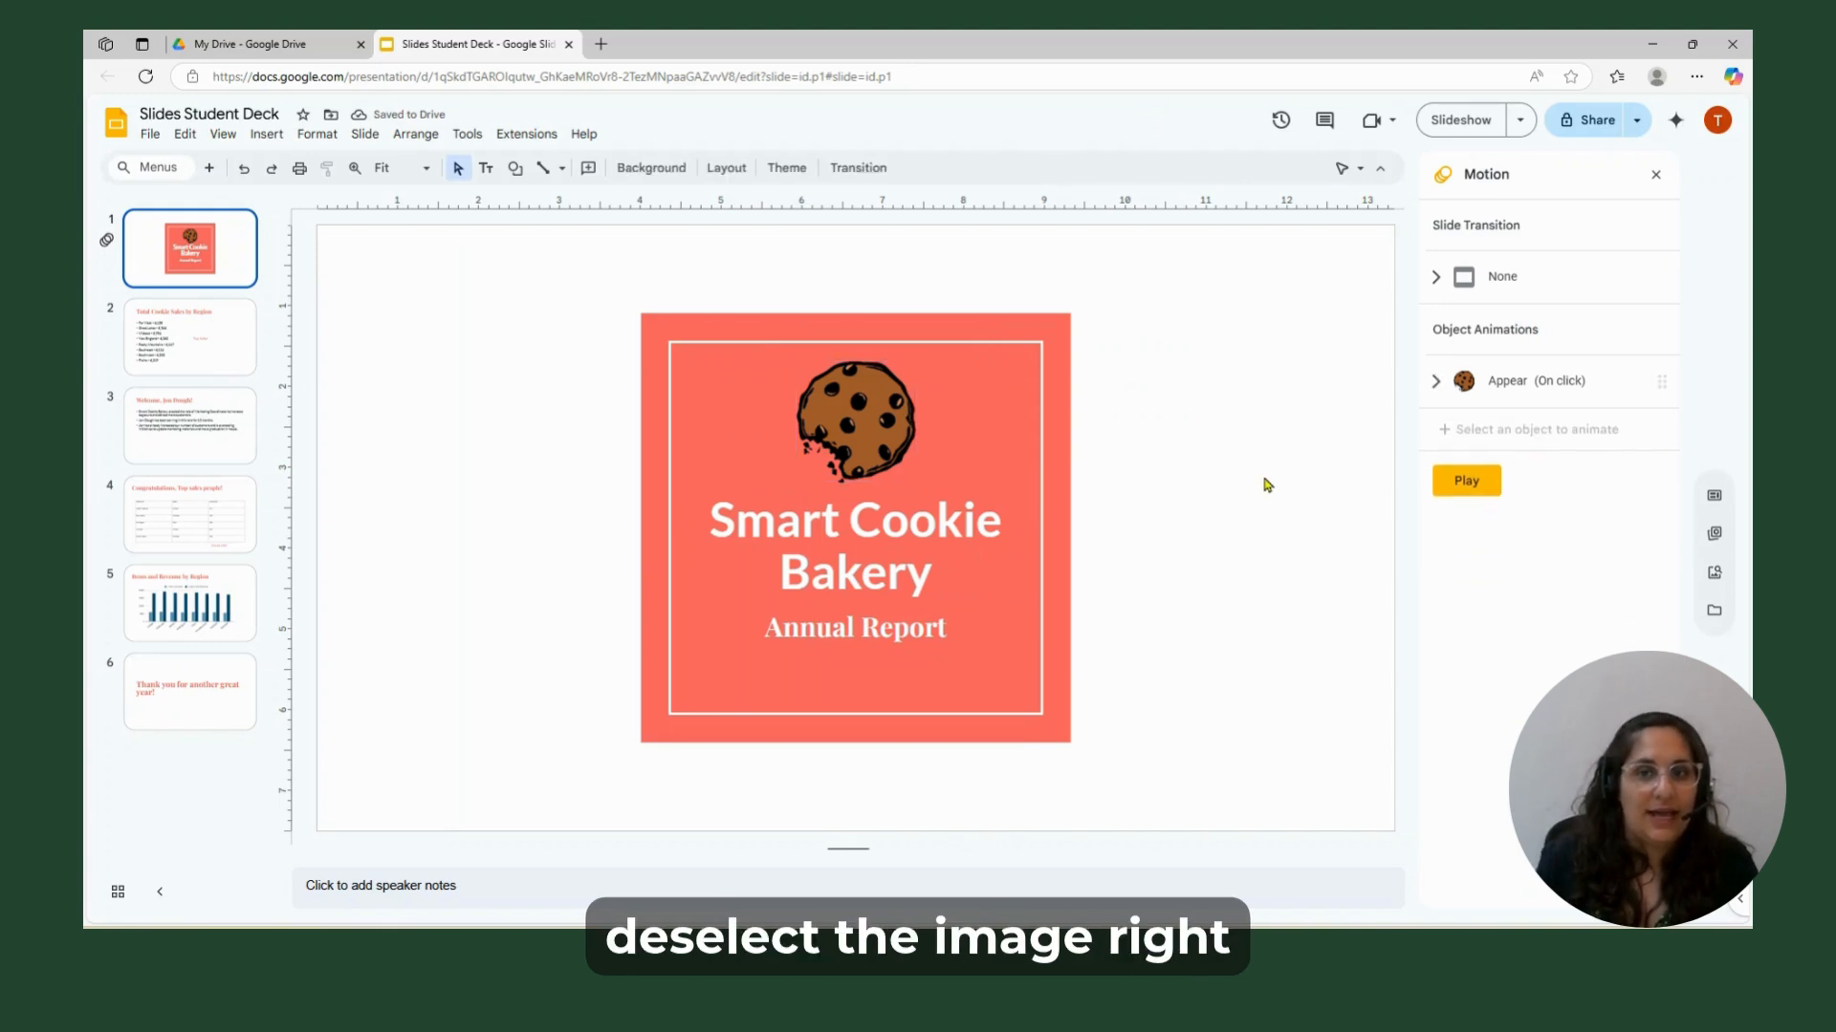
left_click(898, 402)
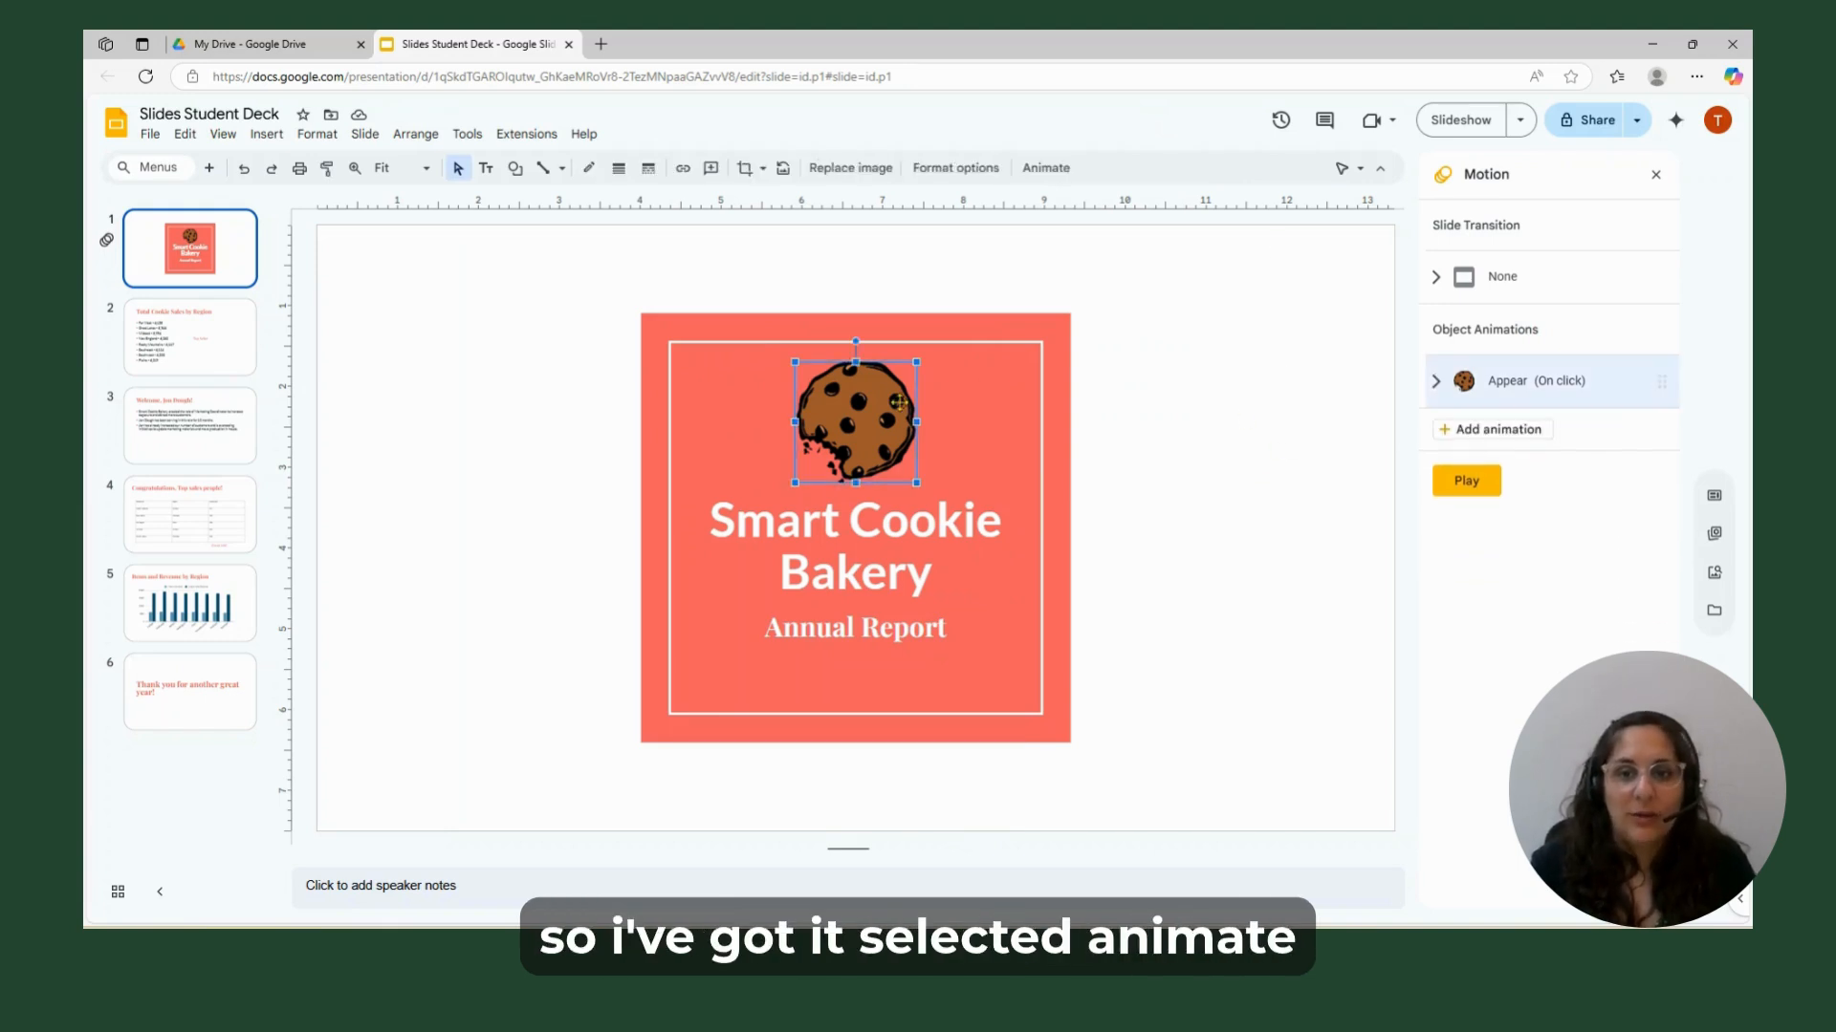
left_click(1030, 171)
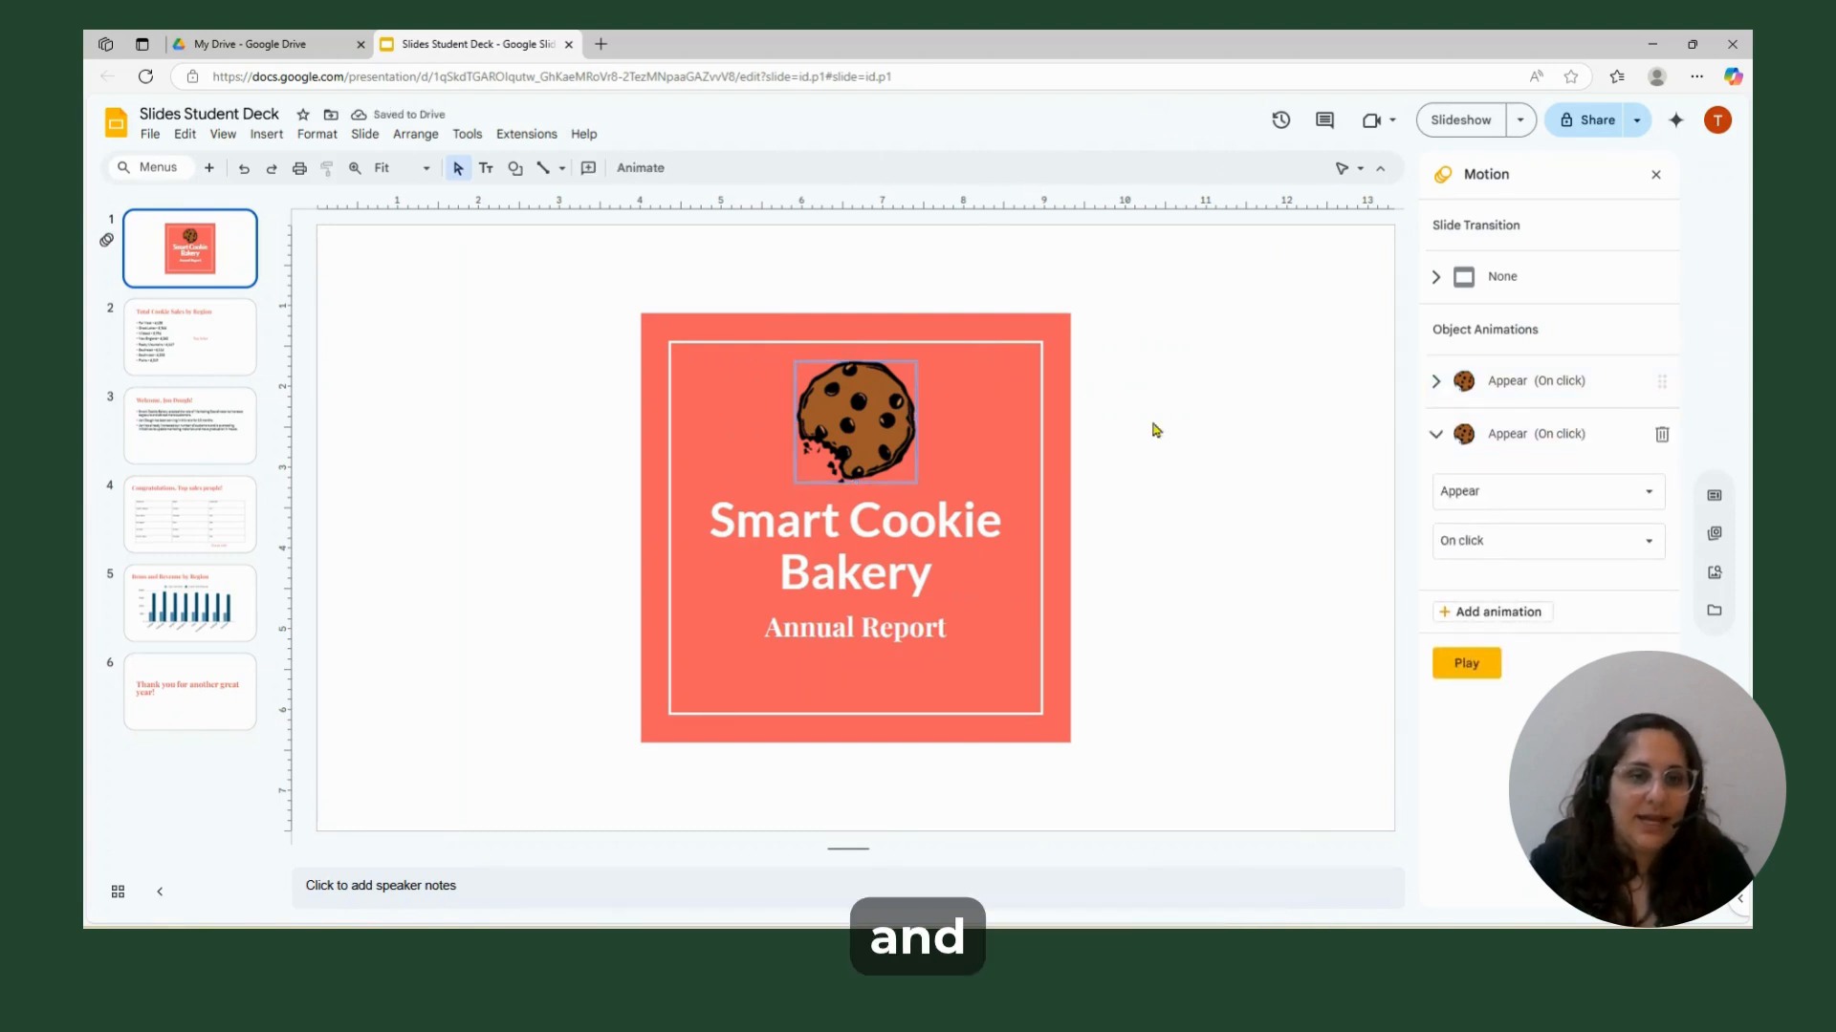
Change the cookie logo's first animation to Spin, preview the slide's animations and stop the preview.
left_click(1439, 387)
left_click(1498, 440)
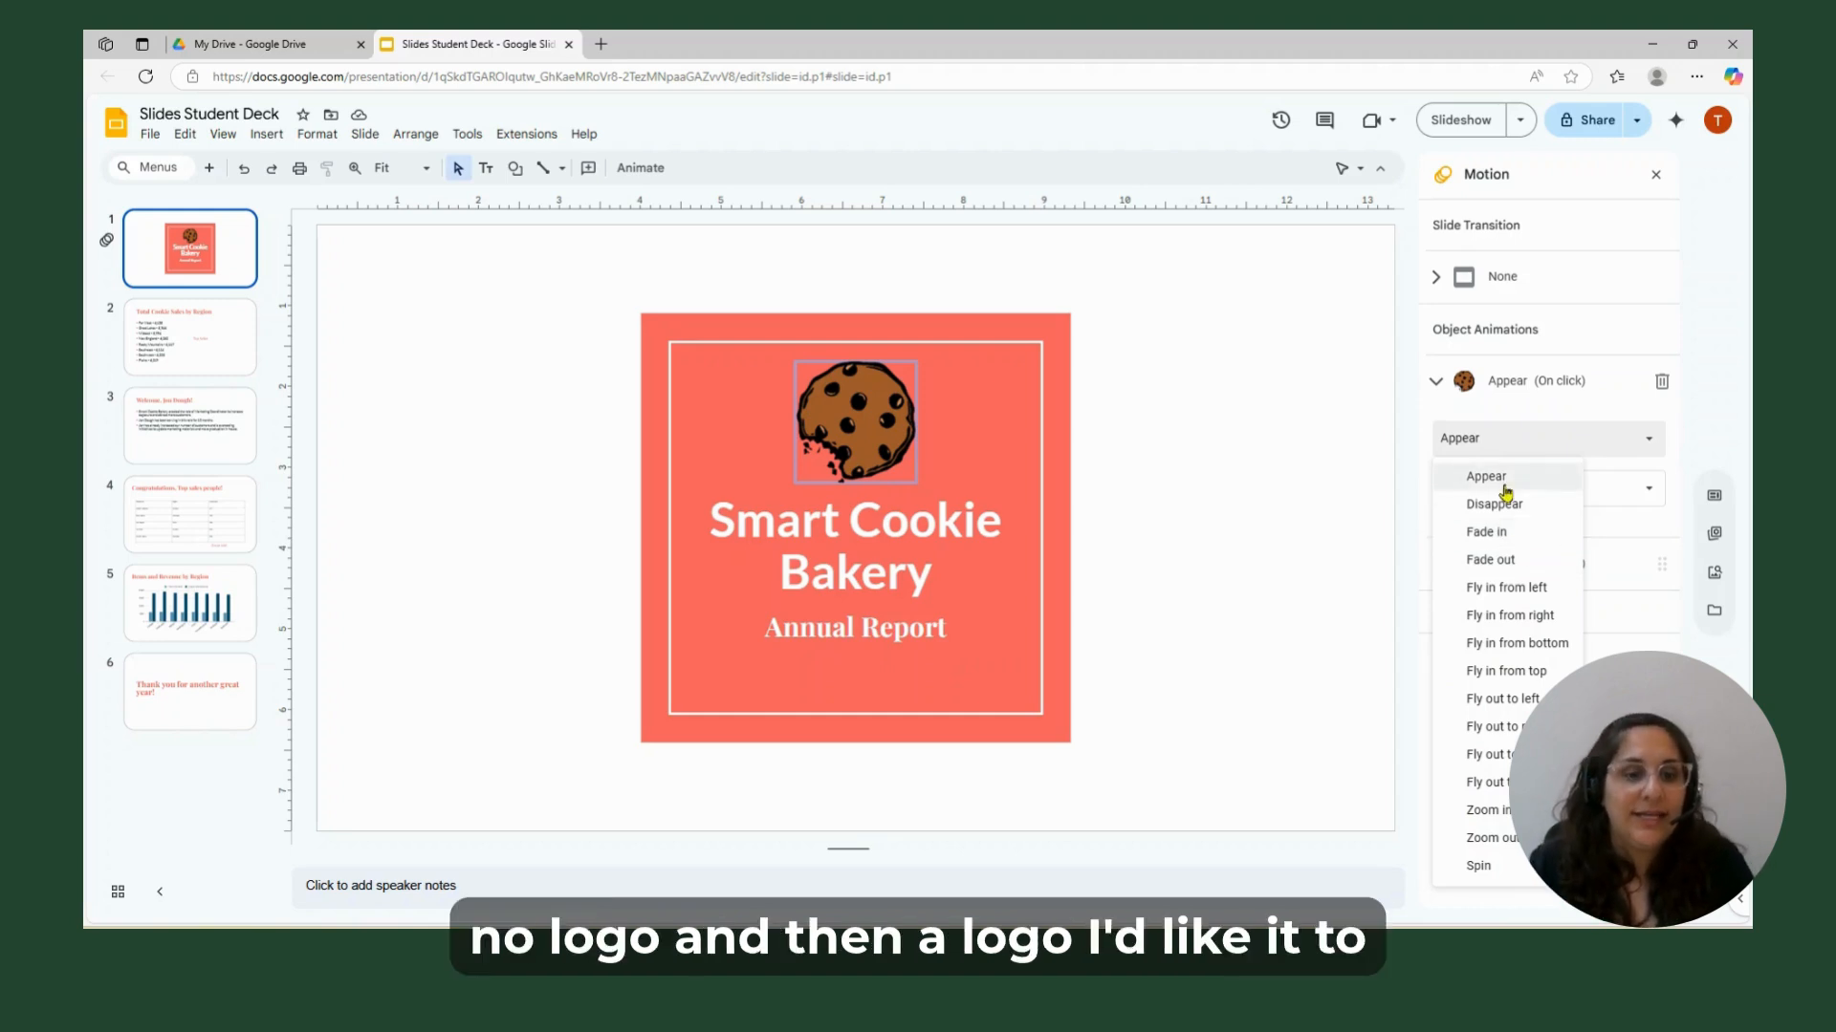
left_click(1535, 874)
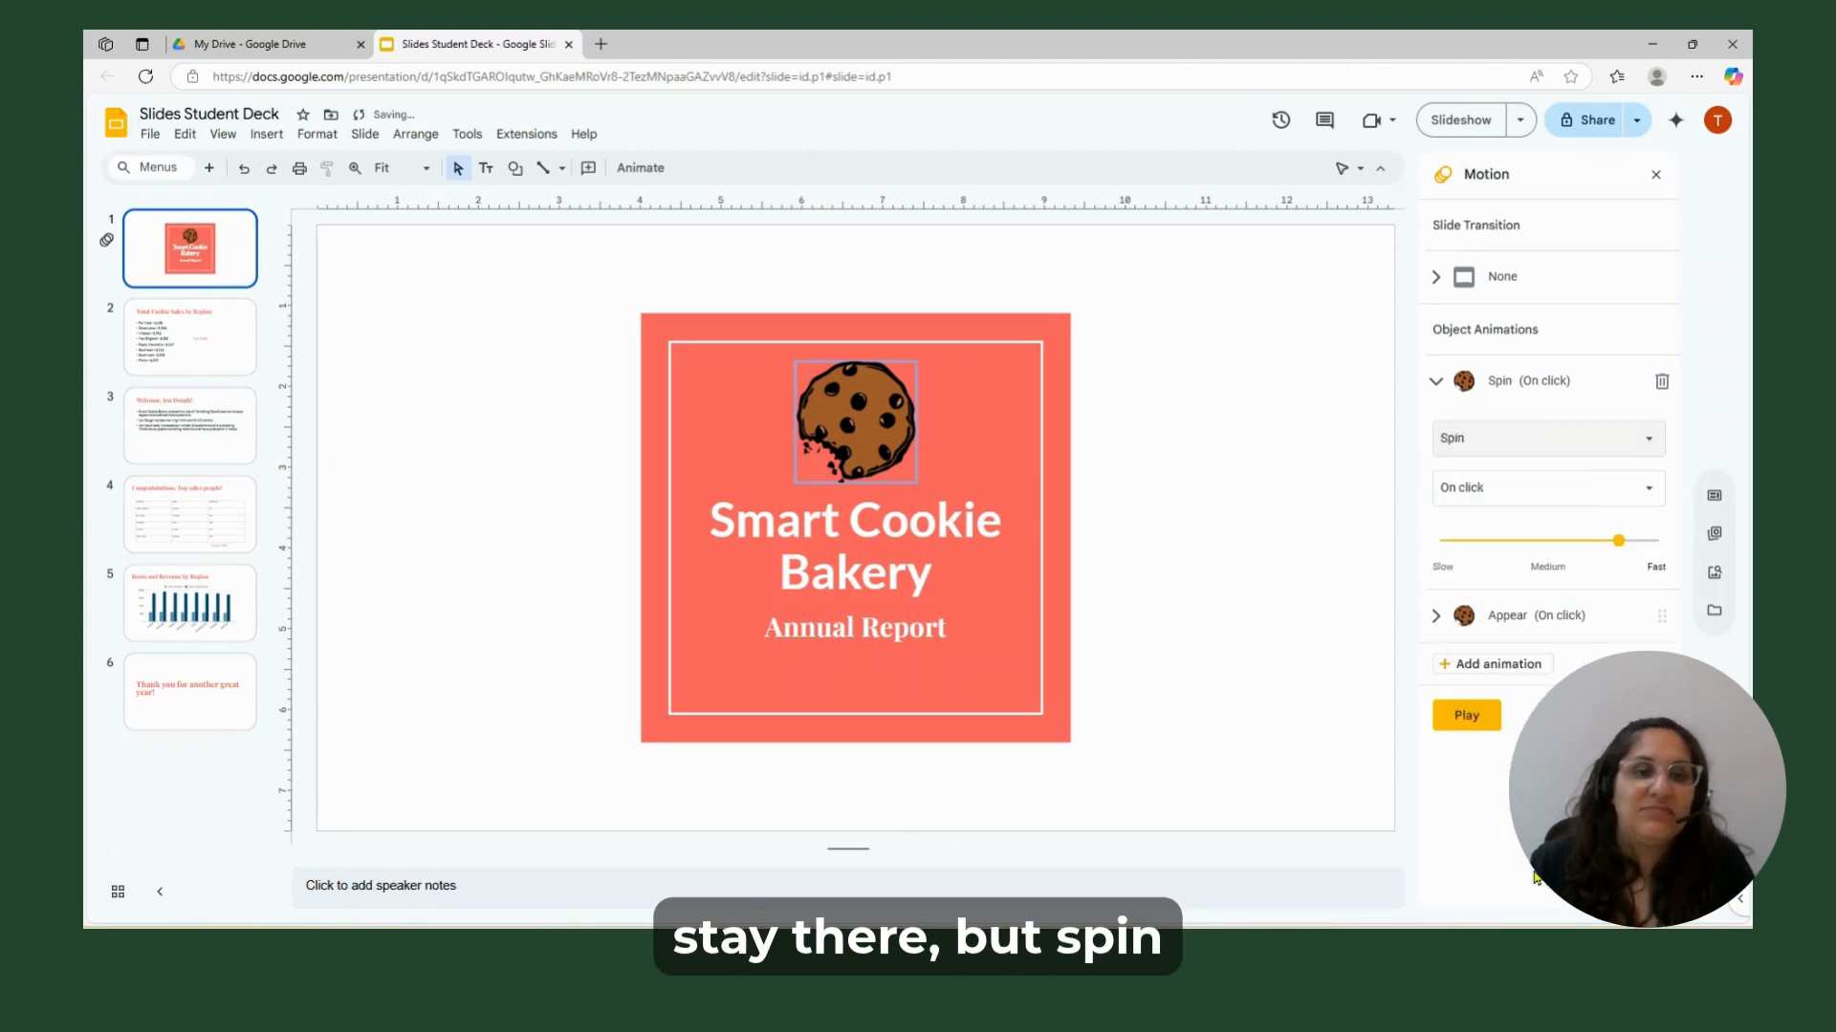
left_click(1477, 719)
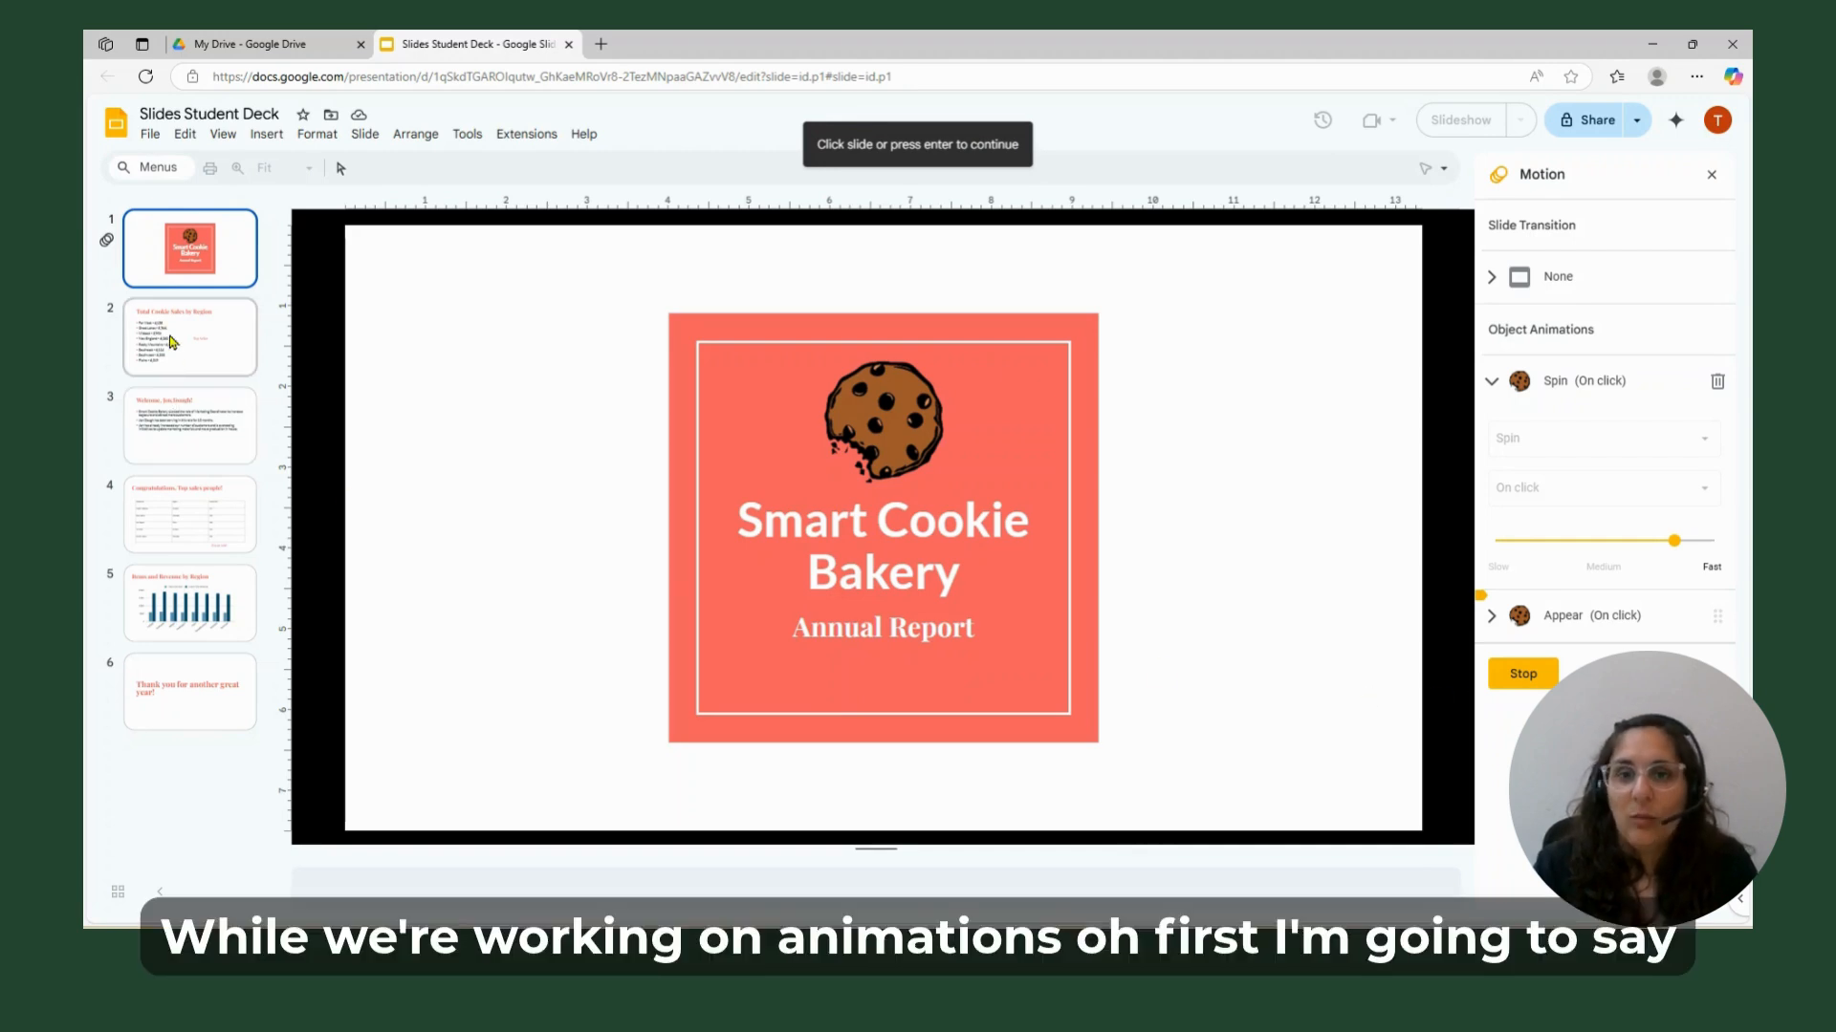
left_click(1523, 674)
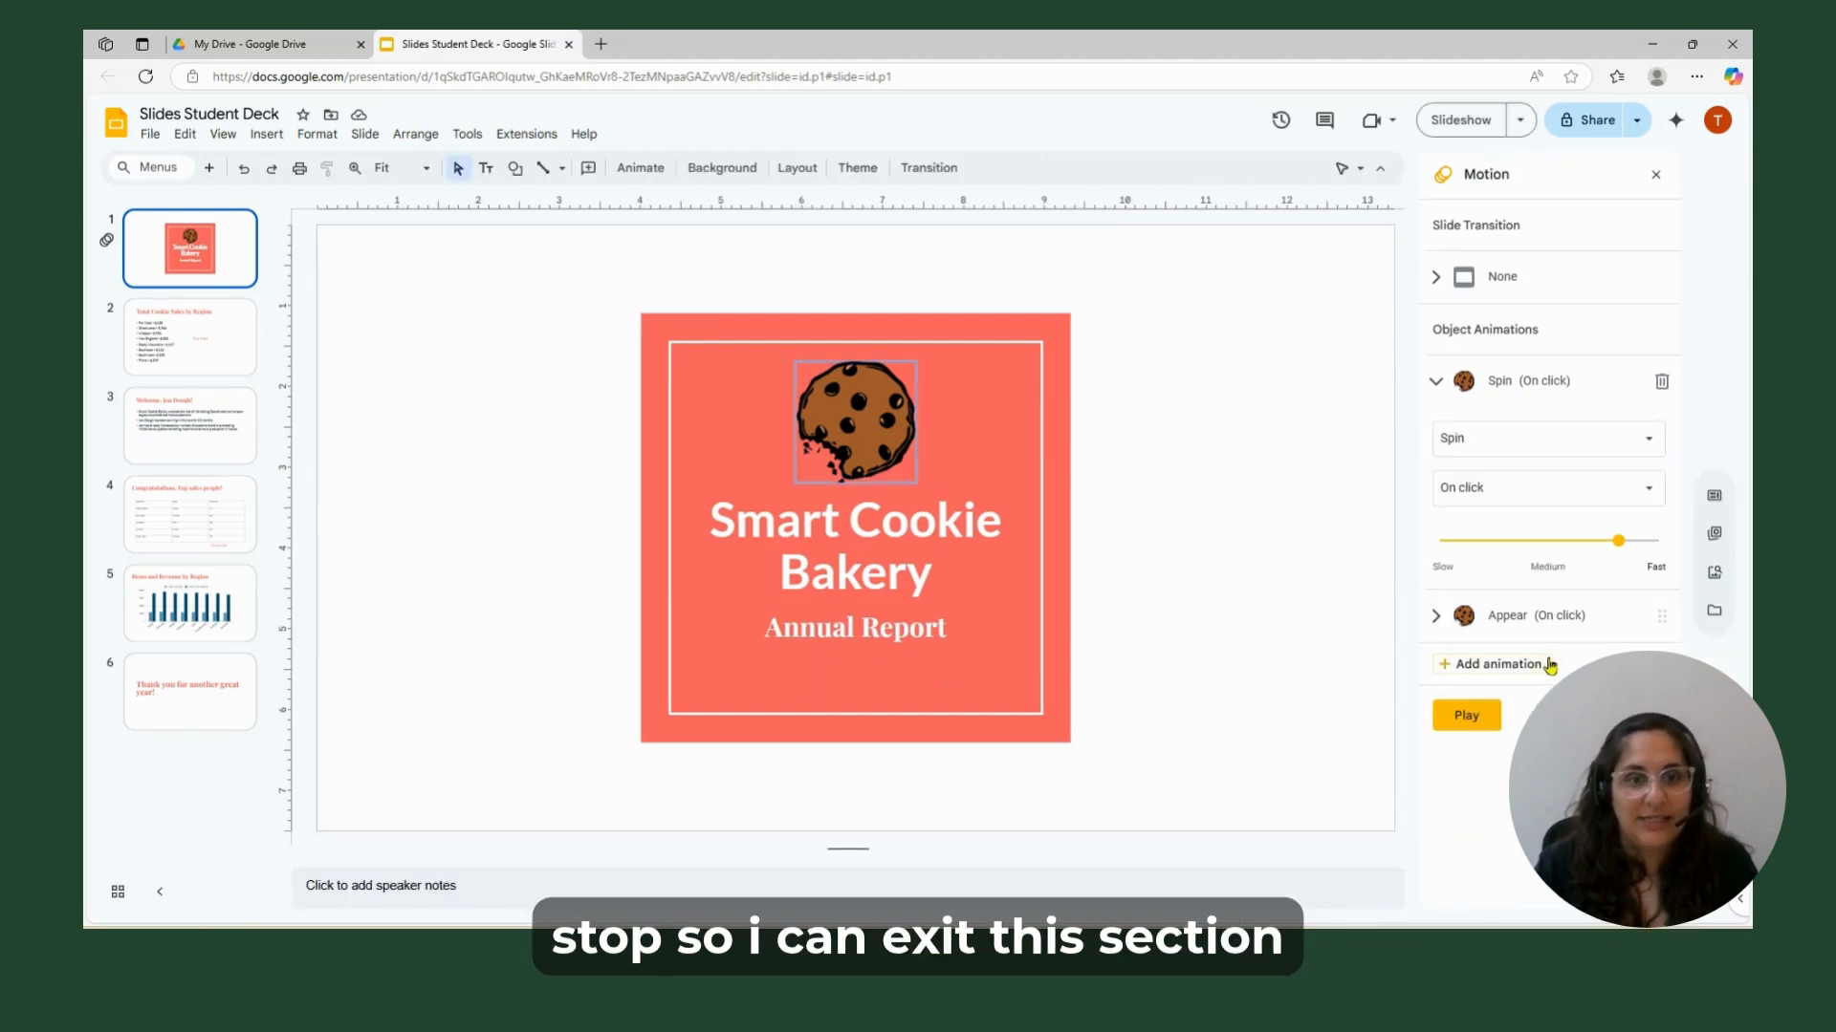
Move the "Top Seller" text box on slide 2 straight down, level with the Southeast entry.
left_click(138, 350)
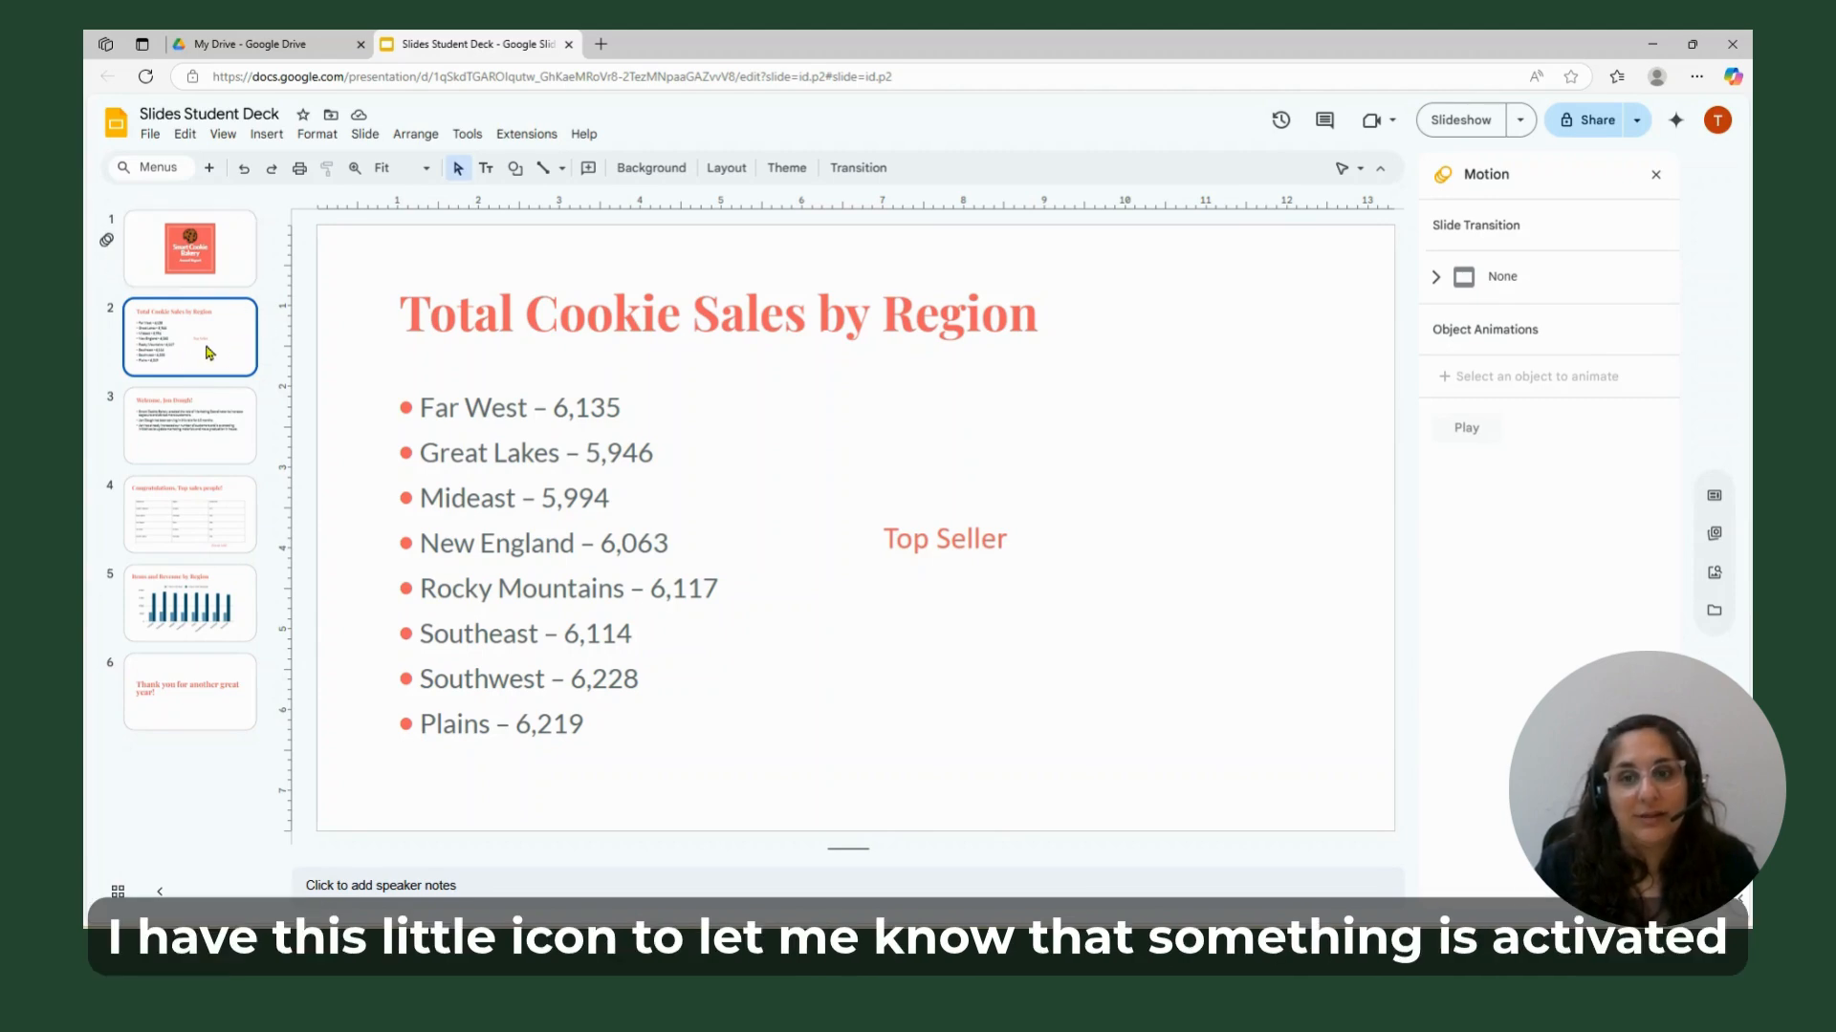
left_click(979, 537)
left_click_drag(1015, 511, 1015, 594)
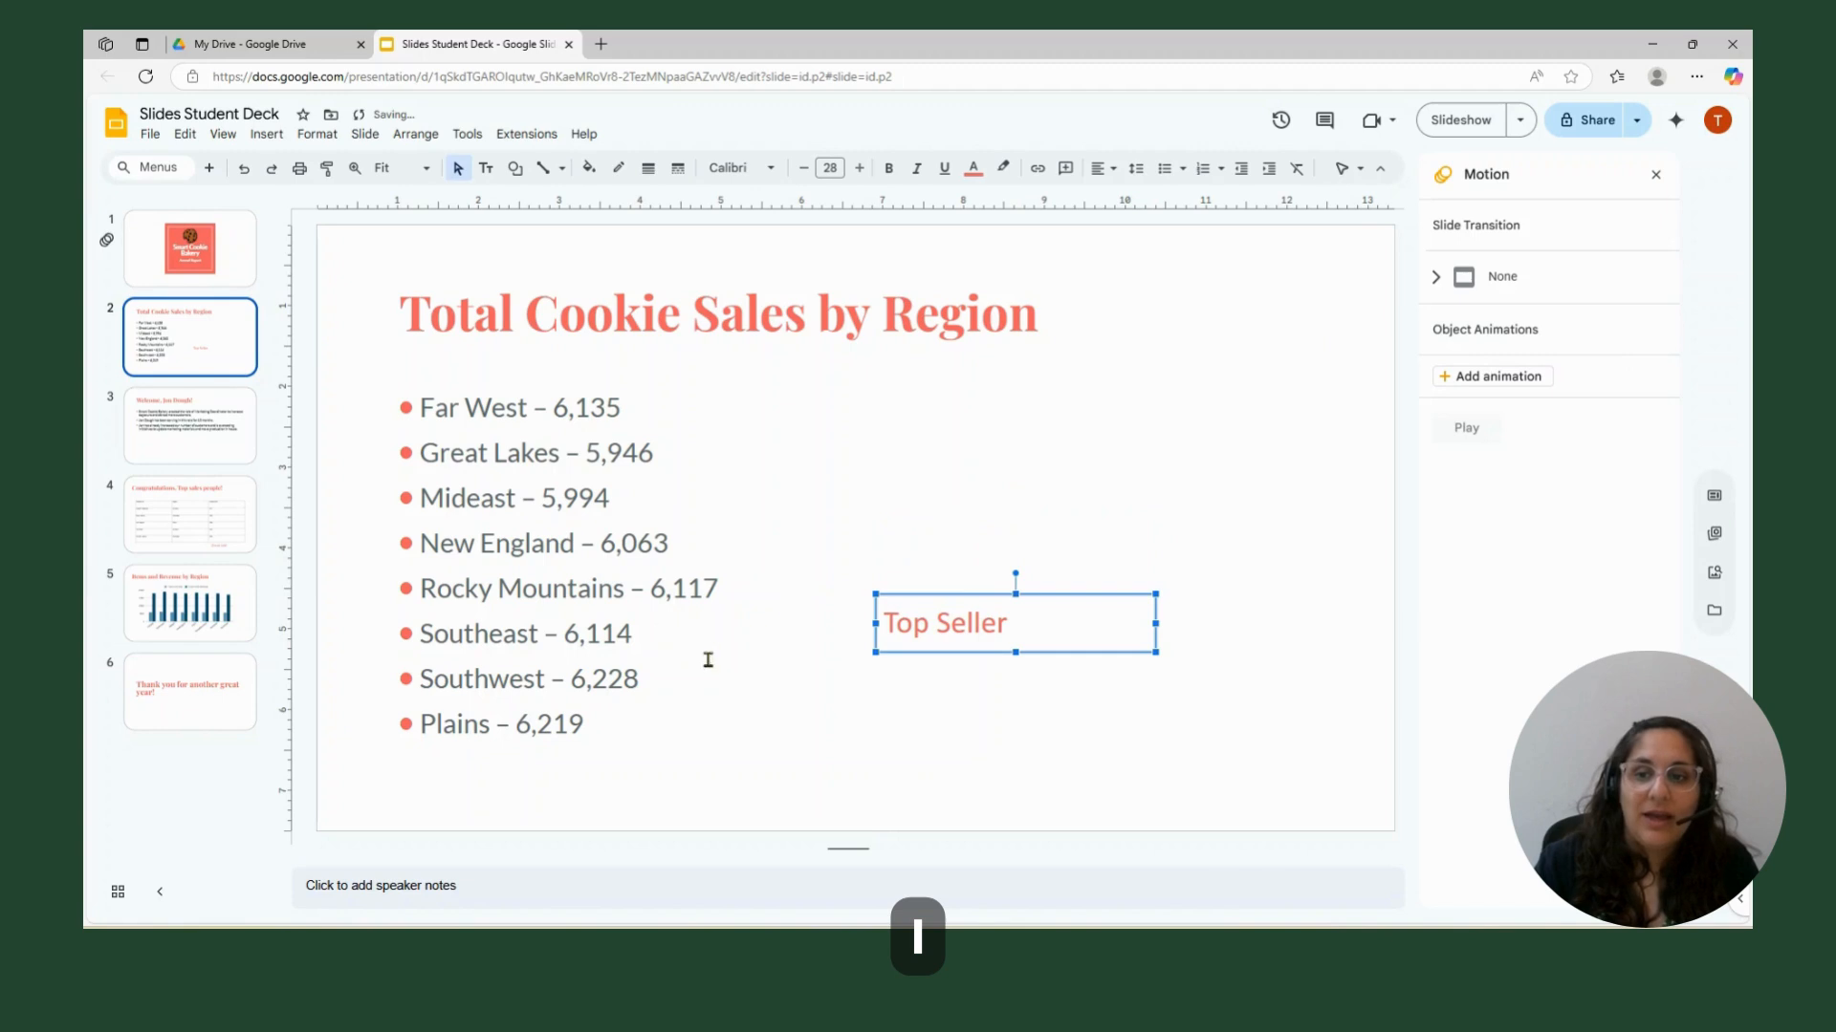